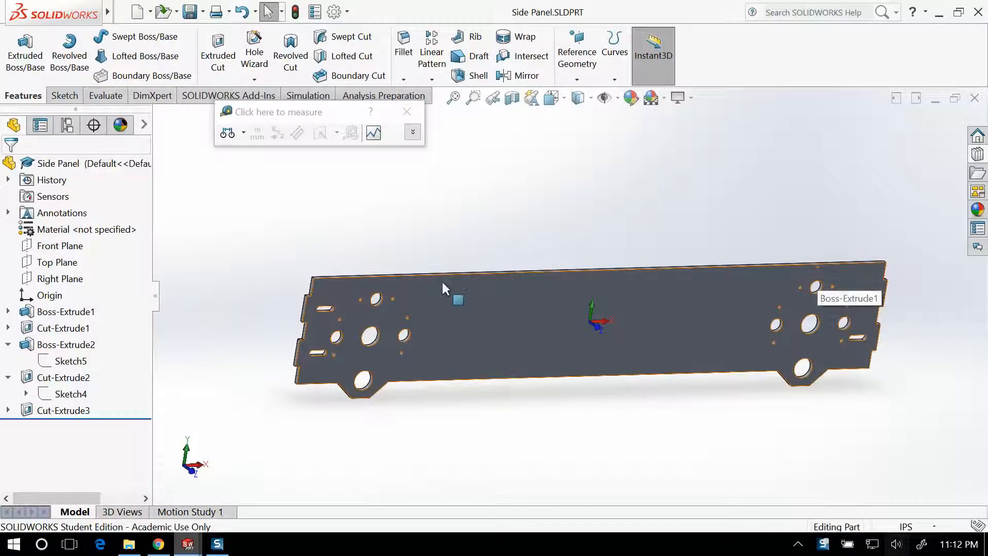
Step: Examine the side panel's front face, its holes and slots at both ends, and its long upper edge
{"action": "scroll", "coordinate": [442, 279], "scroll_direction": "down", "scroll_amount": 2}
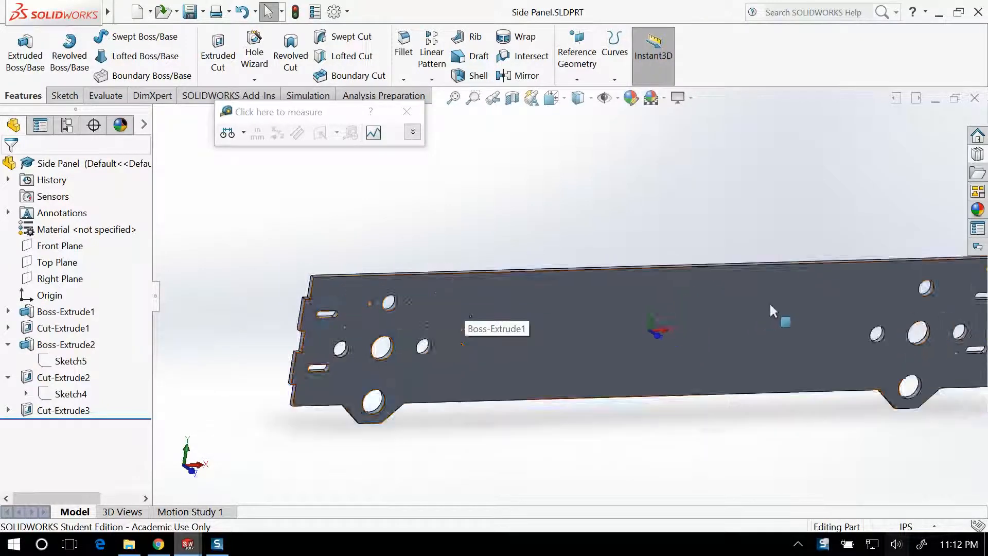
{"action": "key", "text": "f"}
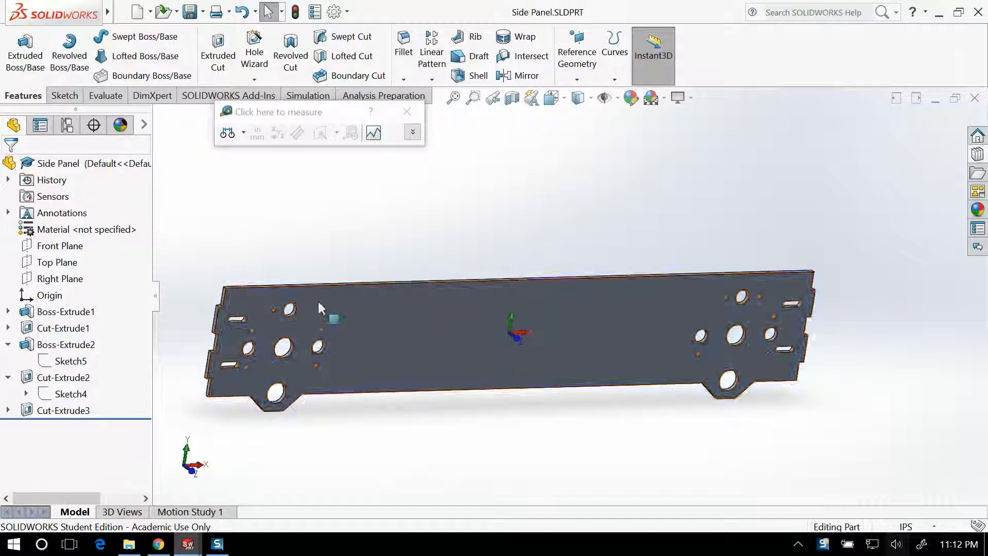
{"action": "scroll", "coordinate": [580, 362], "scroll_direction": "down", "scroll_amount": 2}
{"action": "scroll", "coordinate": [578, 357], "scroll_direction": "down", "scroll_amount": 1}
{"action": "scroll", "coordinate": [603, 342], "scroll_direction": "up", "scroll_amount": 3}
{"action": "middle_click_drag", "start_coordinate": [603, 342], "coordinate": [523, 315]}
{"action": "scroll", "coordinate": [488, 318], "scroll_direction": "down", "scroll_amount": 2}
{"action": "scroll", "coordinate": [488, 318], "scroll_direction": "up", "scroll_amount": 2}
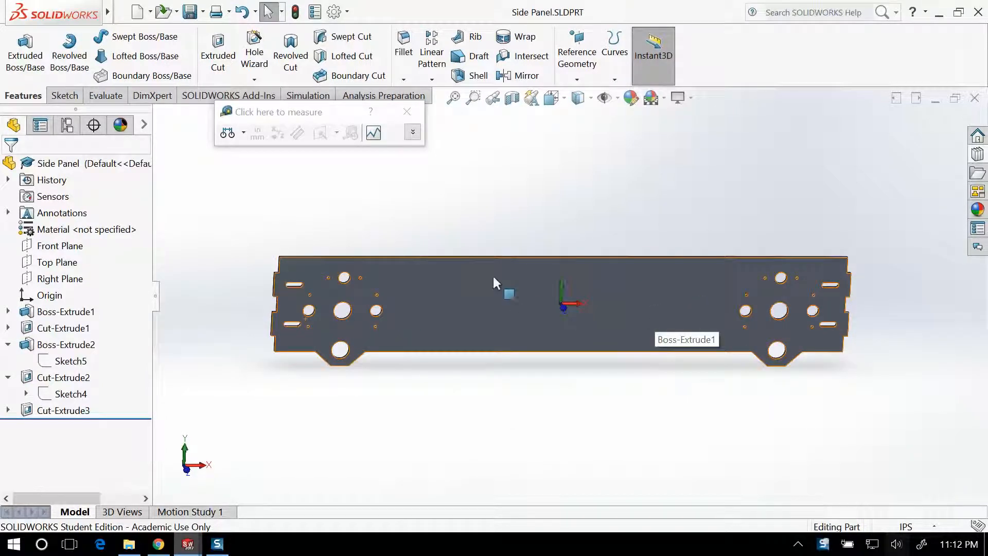
{"action": "scroll", "coordinate": [486, 286], "scroll_direction": "up", "scroll_amount": 1}
{"action": "scroll", "coordinate": [482, 280], "scroll_direction": "down", "scroll_amount": 3}
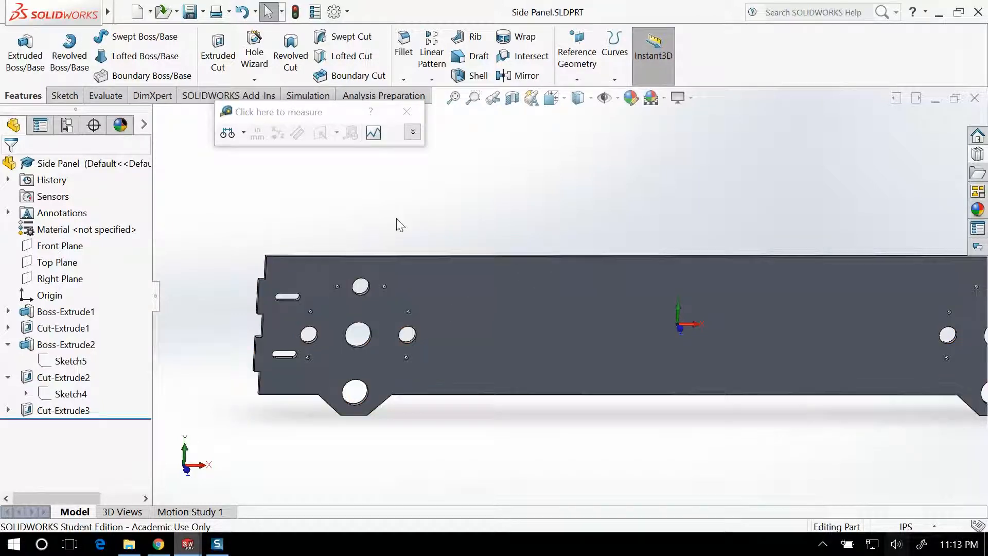
{"action": "scroll", "coordinate": [560, 276], "scroll_direction": "up", "scroll_amount": 4}
{"action": "scroll", "coordinate": [607, 291], "scroll_direction": "down", "scroll_amount": 2}
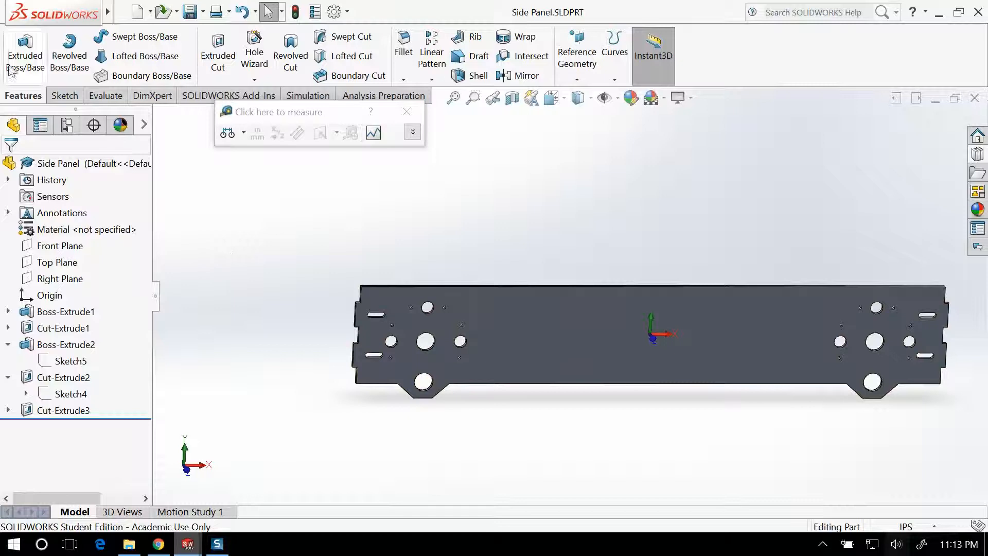
Step: Start a sketch on the side panel's large front face and collapse Cut-Extrude2 and Boss-Extrude2 in the feature tree
{"action": "left_click", "coordinate": [64, 96]}
{"action": "left_click", "coordinate": [23, 50]}
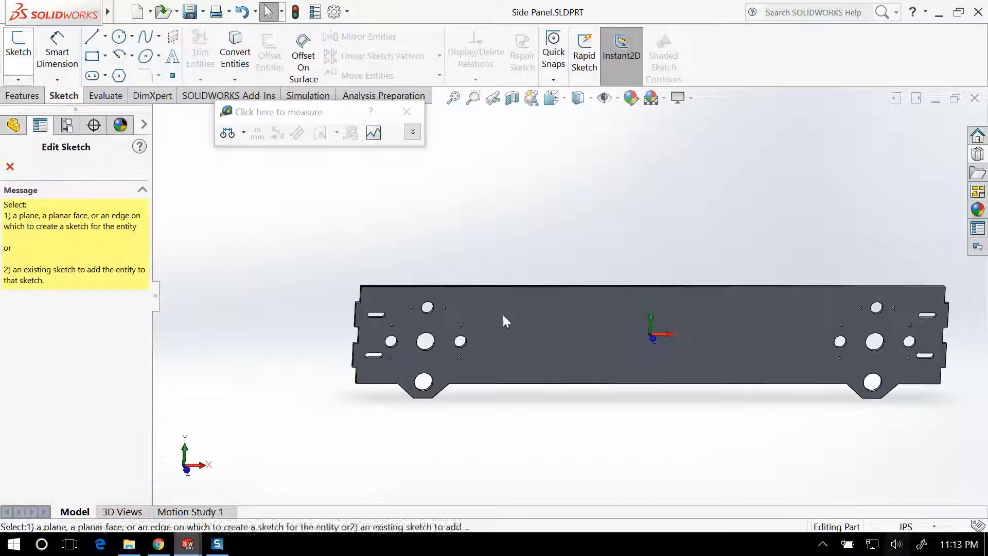
{"action": "left_click", "coordinate": [579, 330]}
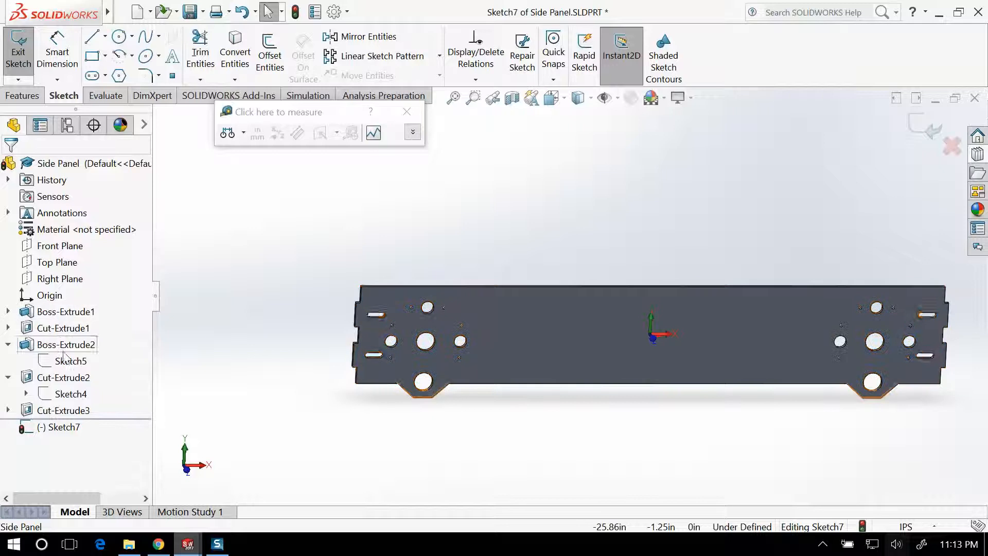
{"action": "left_click", "coordinate": [8, 378]}
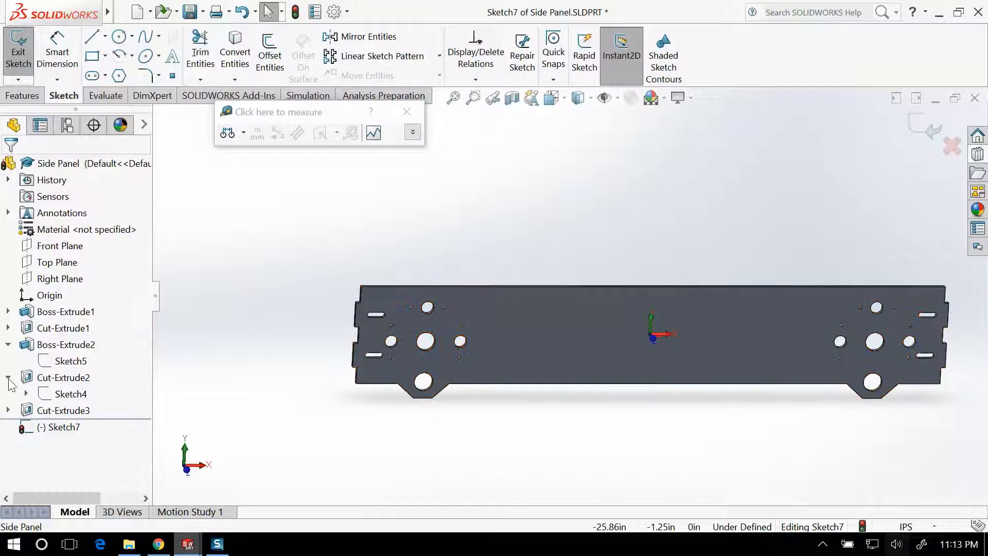
{"action": "left_click", "coordinate": [8, 345]}
Step: Sketch a corner rectangle about 1.29 in wide and 0.29 in high, starting on the panel's upper edge near its left end
{"action": "scroll", "coordinate": [615, 278], "scroll_direction": "down", "scroll_amount": 2}
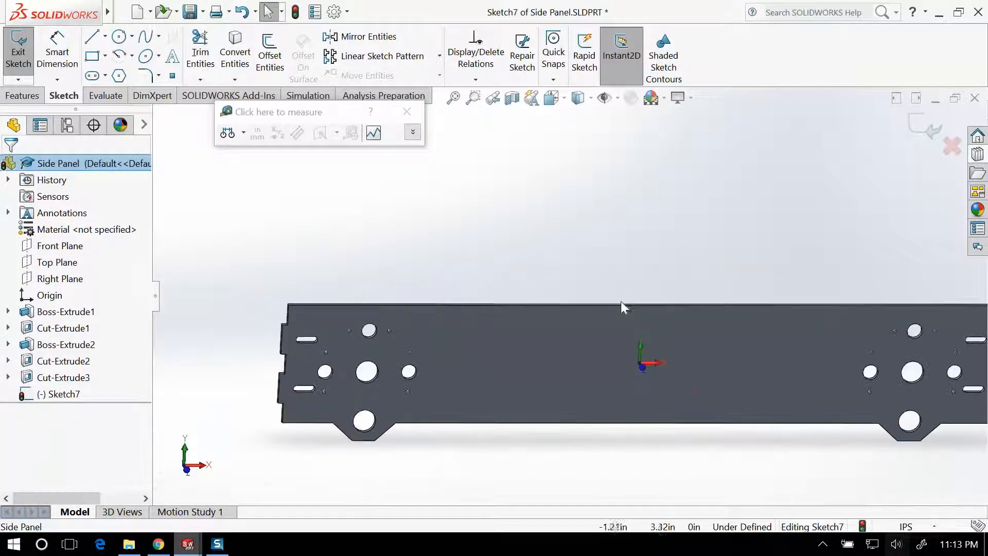
{"action": "scroll", "coordinate": [623, 302], "scroll_direction": "down", "scroll_amount": 3}
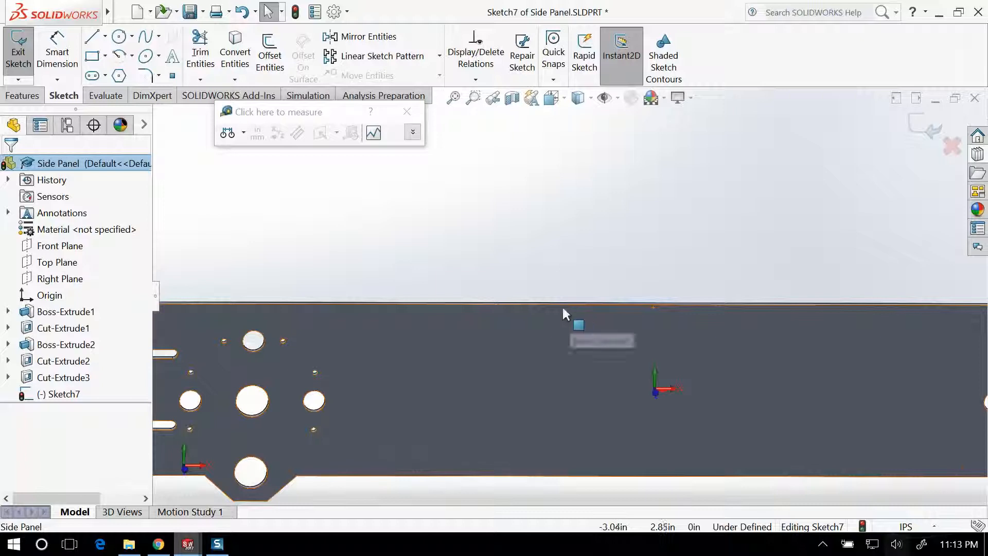
{"action": "scroll", "coordinate": [571, 291], "scroll_direction": "up", "scroll_amount": 2}
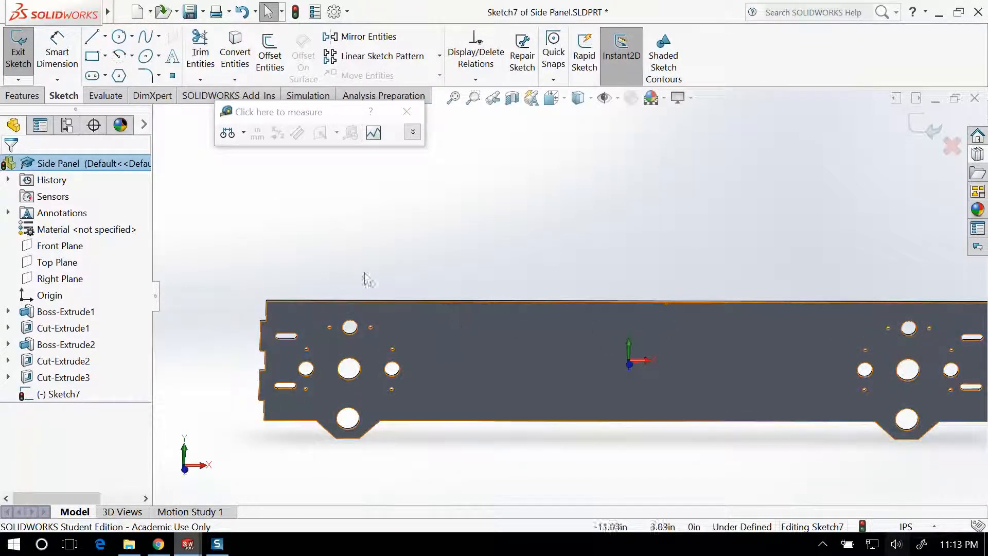
{"action": "left_click", "coordinate": [94, 58]}
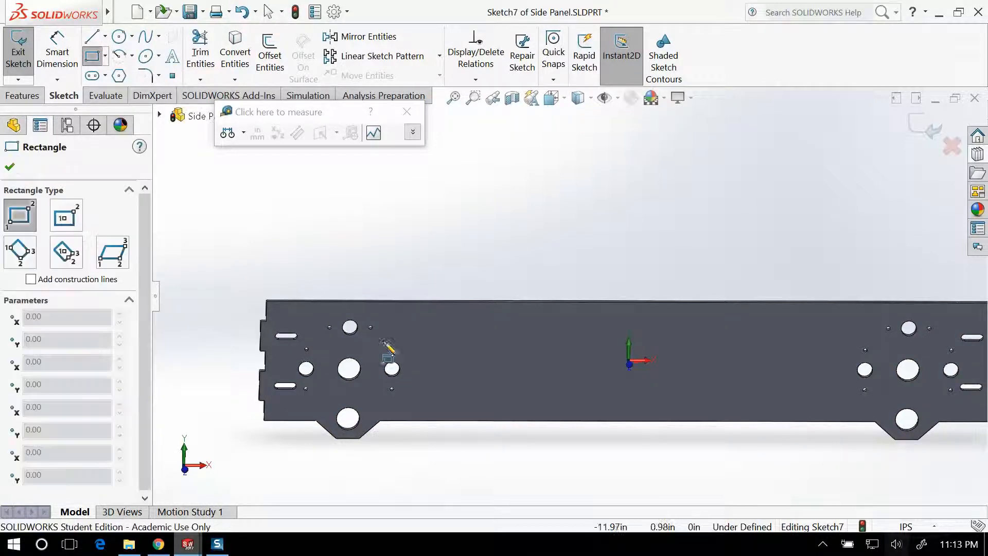
{"action": "scroll", "coordinate": [331, 315], "scroll_direction": "down", "scroll_amount": 3}
{"action": "middle_click_drag", "start_coordinate": [311, 306], "coordinate": [406, 302], "text": "ctrl"}
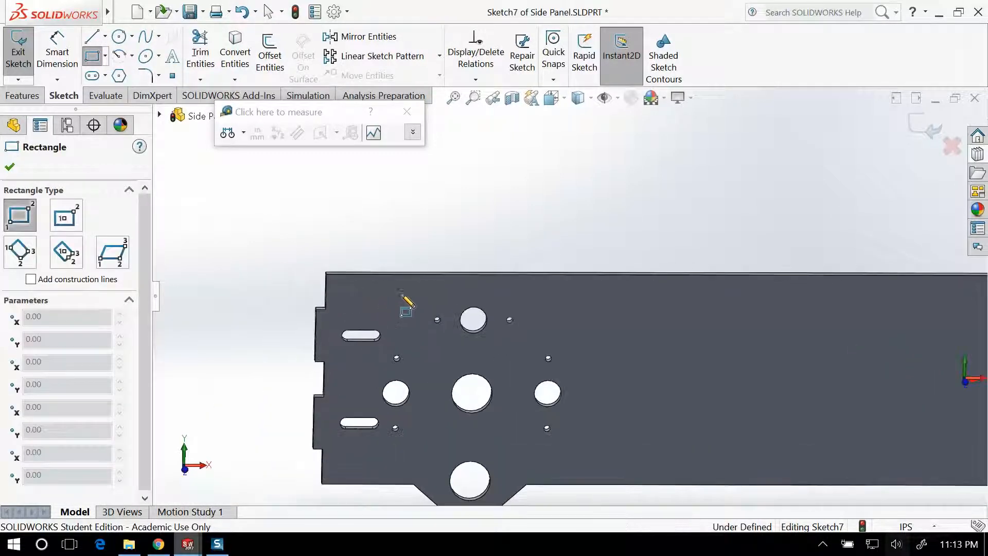
{"action": "left_click", "coordinate": [373, 276]}
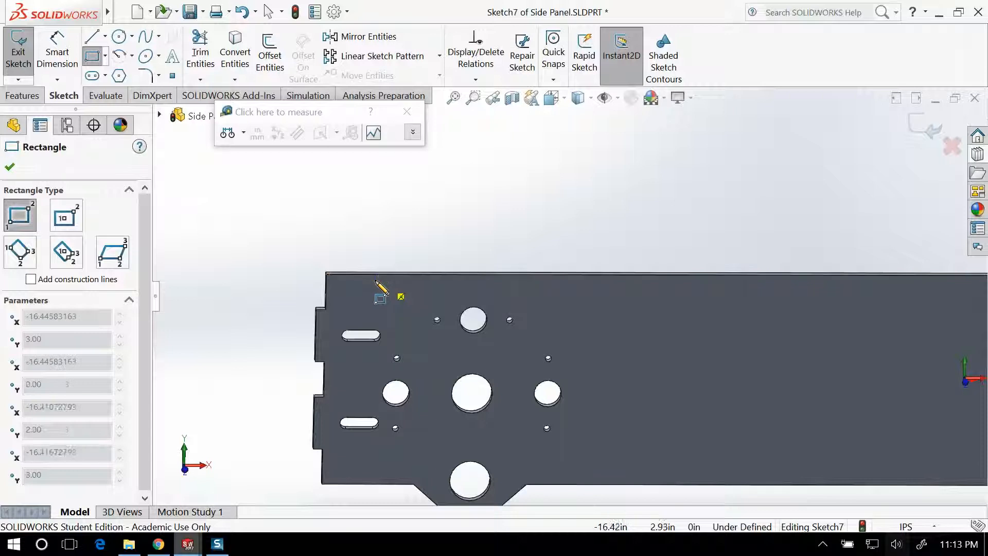
{"action": "left_click", "coordinate": [420, 285]}
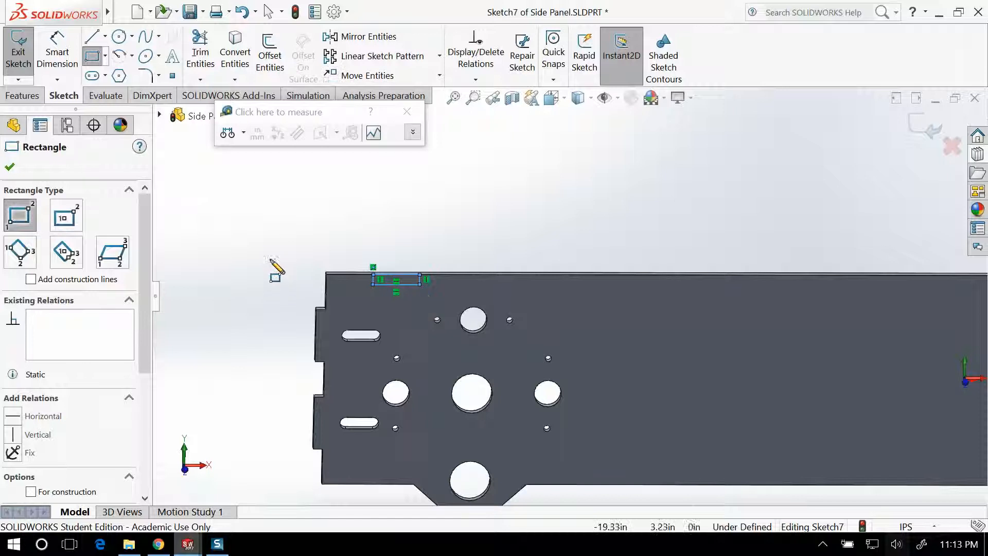
Step: Dimension the rectangle's horizontal width along the panel's upper edge as 1 in
{"action": "left_click", "coordinate": [64, 58]}
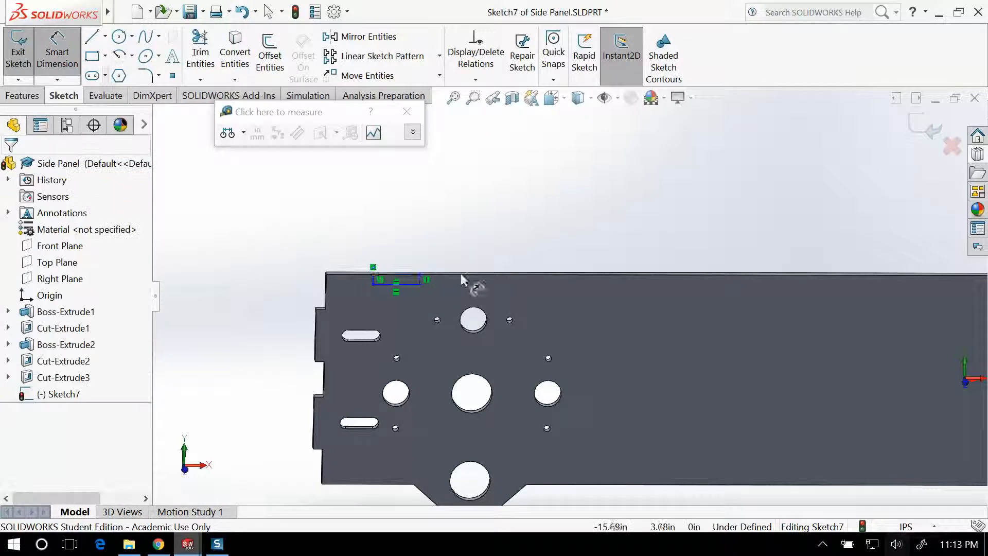
{"action": "left_click", "coordinate": [412, 279]}
{"action": "left_click", "coordinate": [405, 239]}
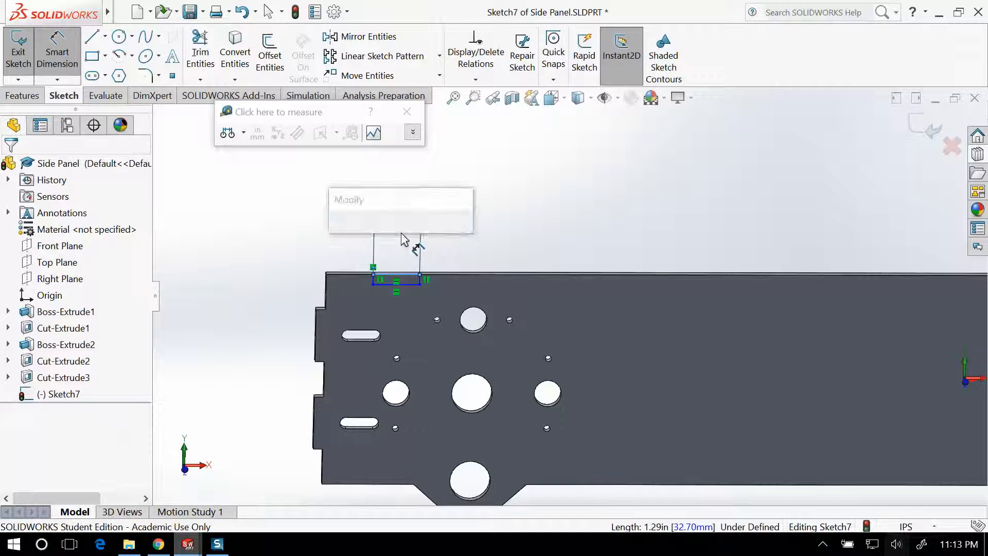
{"action": "type", "text": "1in"}
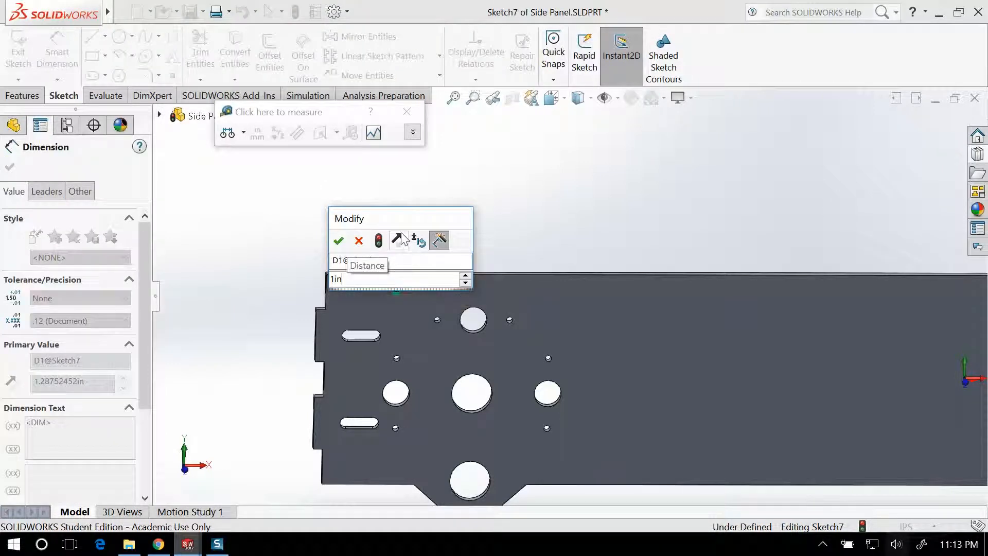
{"action": "key", "text": "Return"}
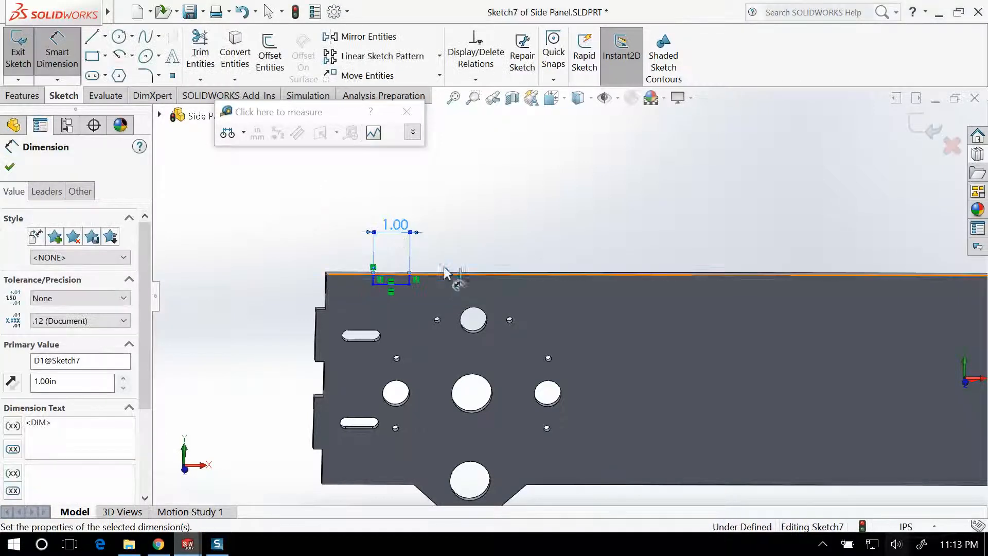
Step: Dimension the rectangle's vertical side and set its height to 1/4 in
{"action": "middle_click_drag", "start_coordinate": [435, 273], "coordinate": [410, 303]}
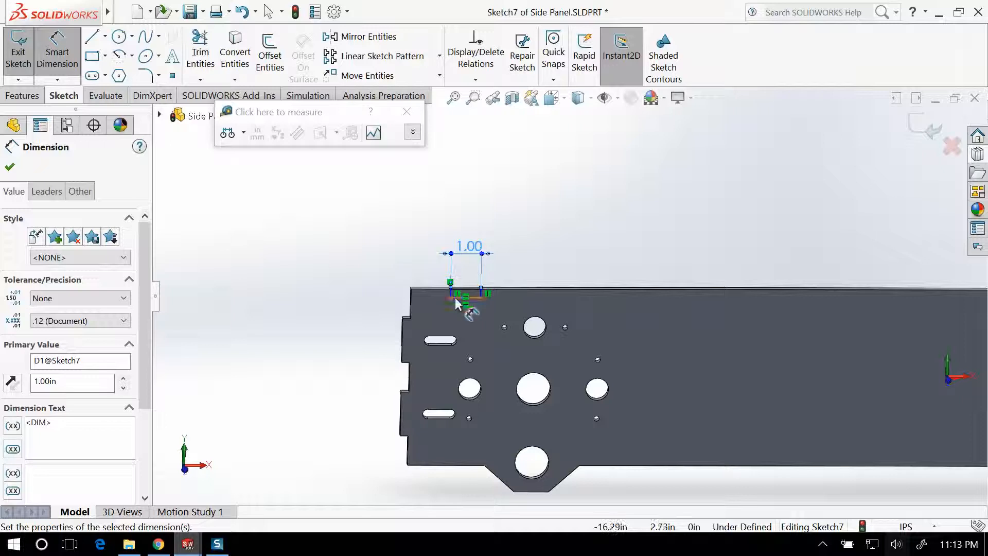
{"action": "scroll", "coordinate": [455, 297], "scroll_direction": "down", "scroll_amount": 5}
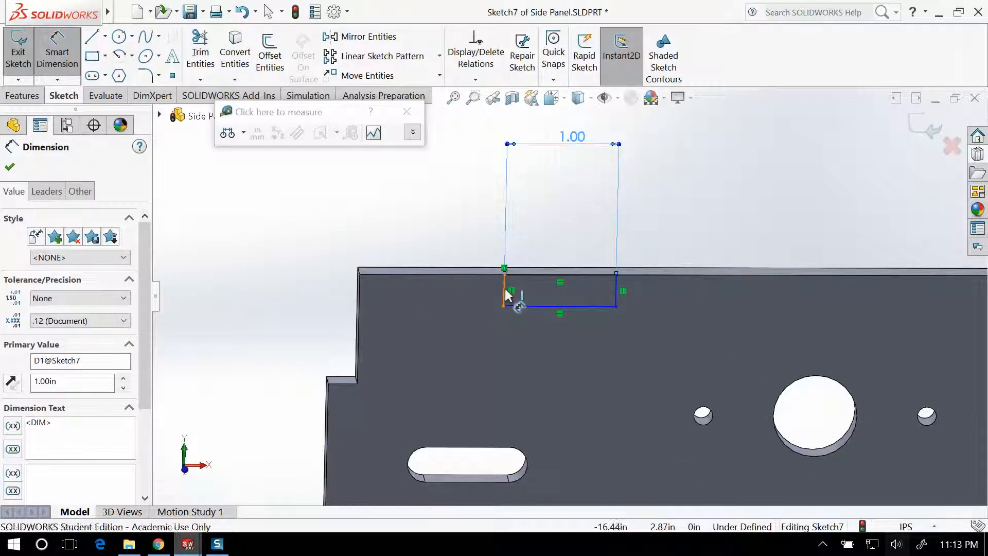
{"action": "left_click", "coordinate": [507, 294]}
{"action": "left_click", "coordinate": [232, 290]}
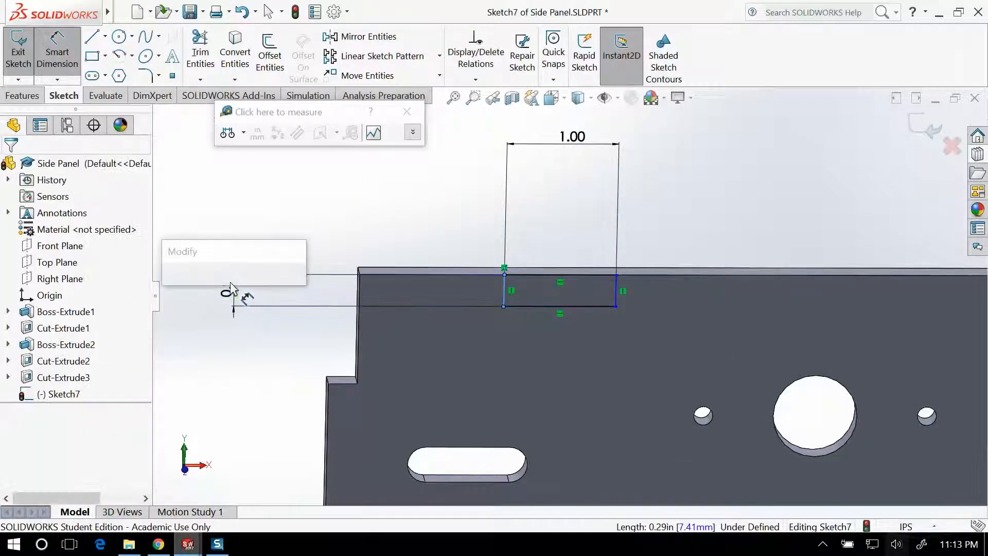
{"action": "type", "text": "1/"}
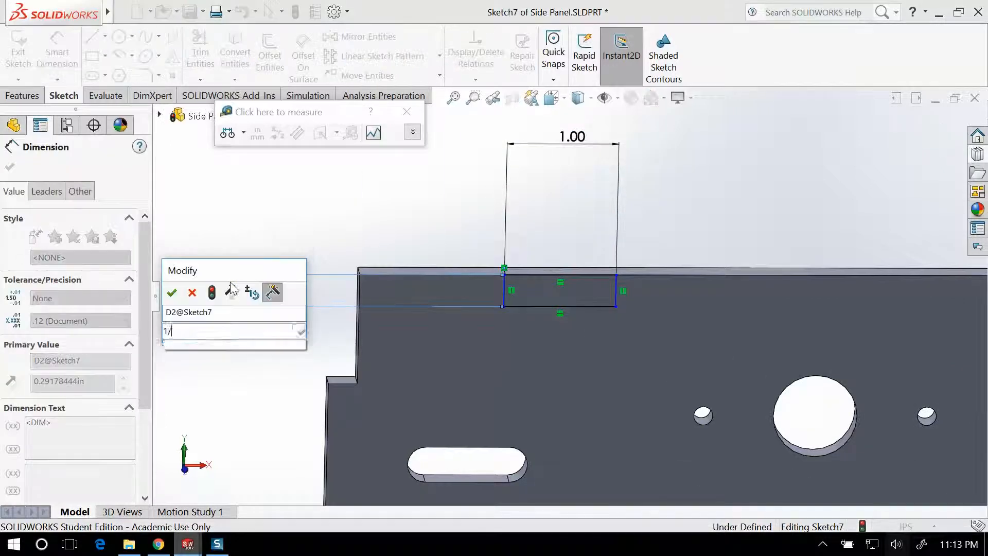
{"action": "type", "text": "4in"}
{"action": "key", "text": "Return"}
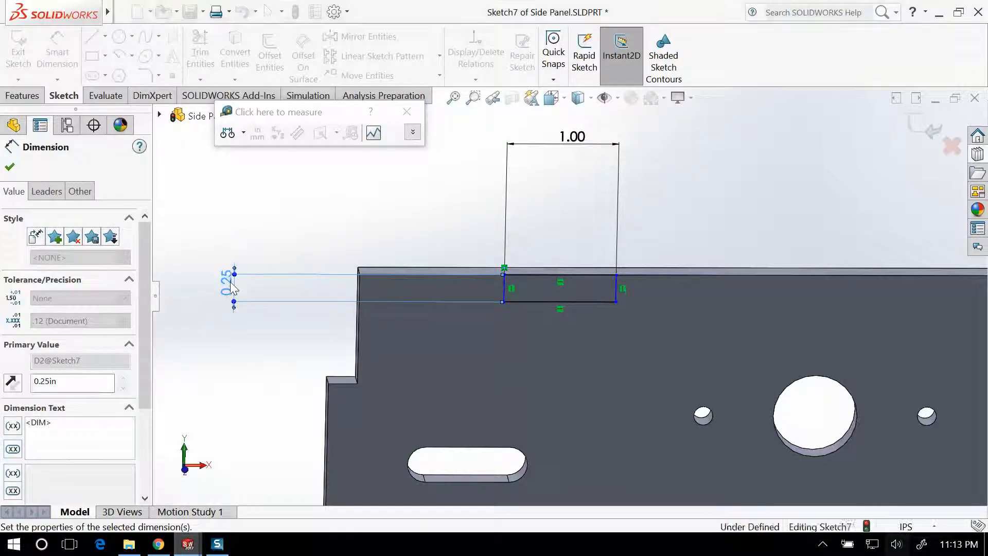
Step: Examine the dimensioned rectangle's position relative to the panel's full upper edge and the holes at both ends
{"action": "scroll", "coordinate": [661, 242], "scroll_direction": "up", "scroll_amount": 10}
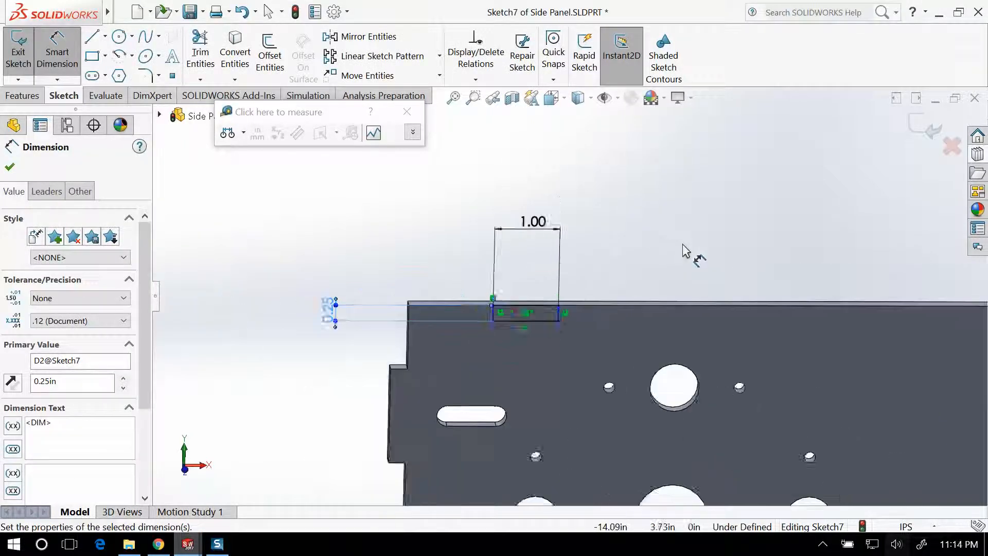
{"action": "scroll", "coordinate": [751, 255], "scroll_direction": "down", "scroll_amount": 2}
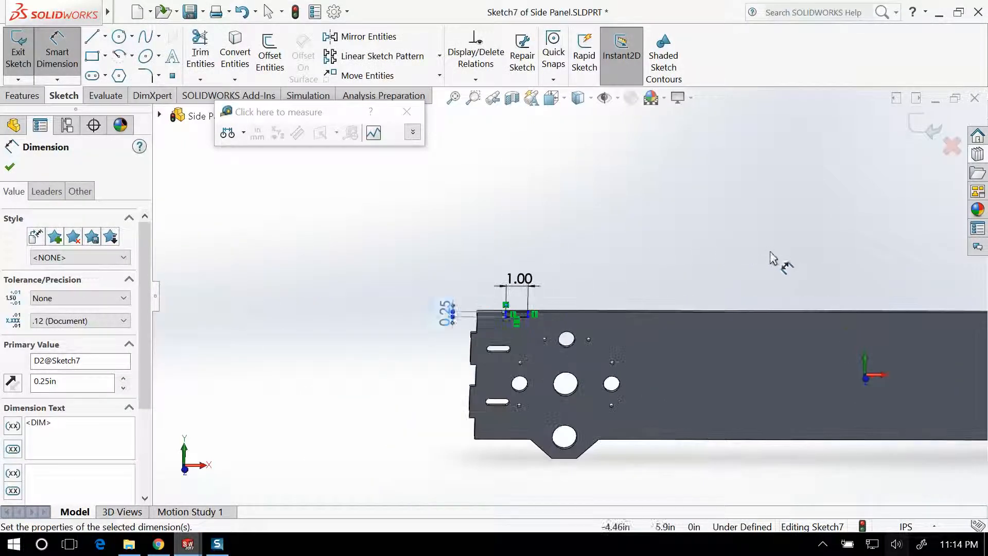
{"action": "left_click", "coordinate": [716, 248]}
{"action": "scroll", "coordinate": [824, 280], "scroll_direction": "up", "scroll_amount": 5}
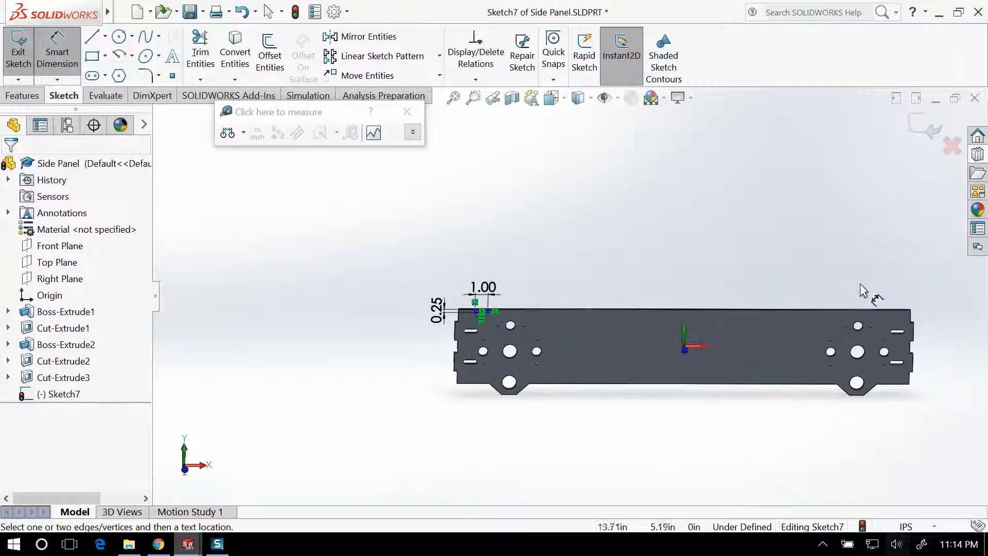
{"action": "scroll", "coordinate": [762, 309], "scroll_direction": "down", "scroll_amount": 2}
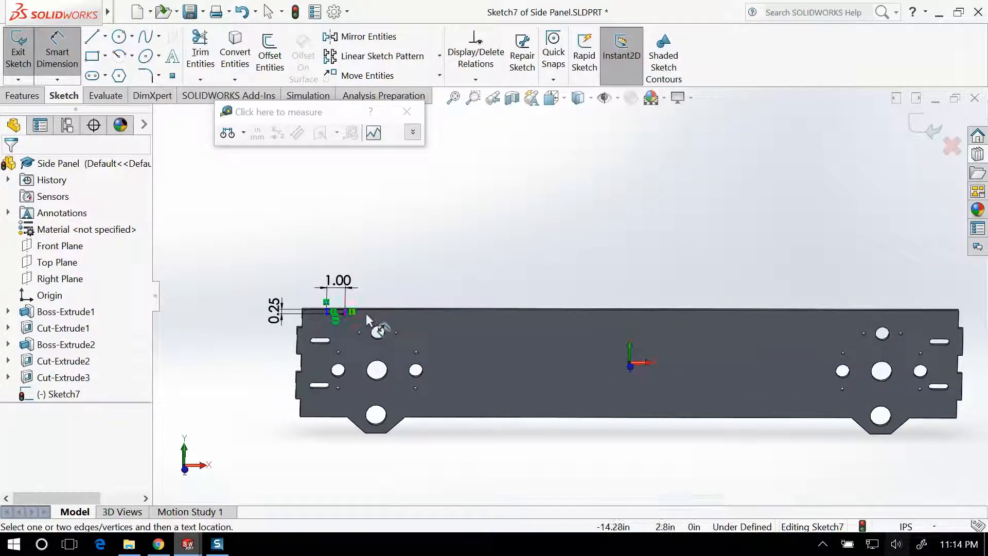
{"action": "scroll", "coordinate": [330, 316], "scroll_direction": "down", "scroll_amount": 3}
{"action": "scroll", "coordinate": [772, 314], "scroll_direction": "up", "scroll_amount": 3}
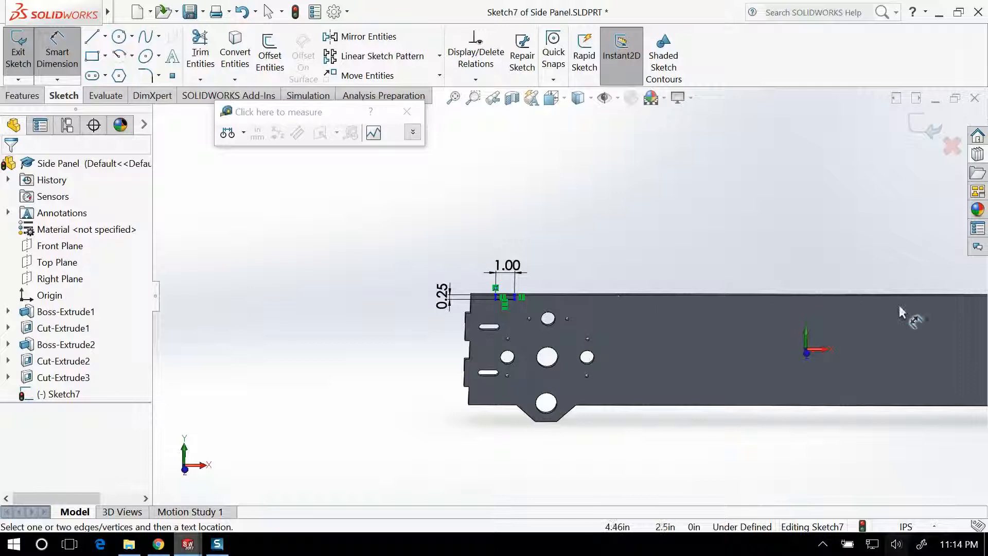
{"action": "scroll", "coordinate": [896, 306], "scroll_direction": "up", "scroll_amount": 1}
{"action": "scroll", "coordinate": [542, 305], "scroll_direction": "down", "scroll_amount": 5}
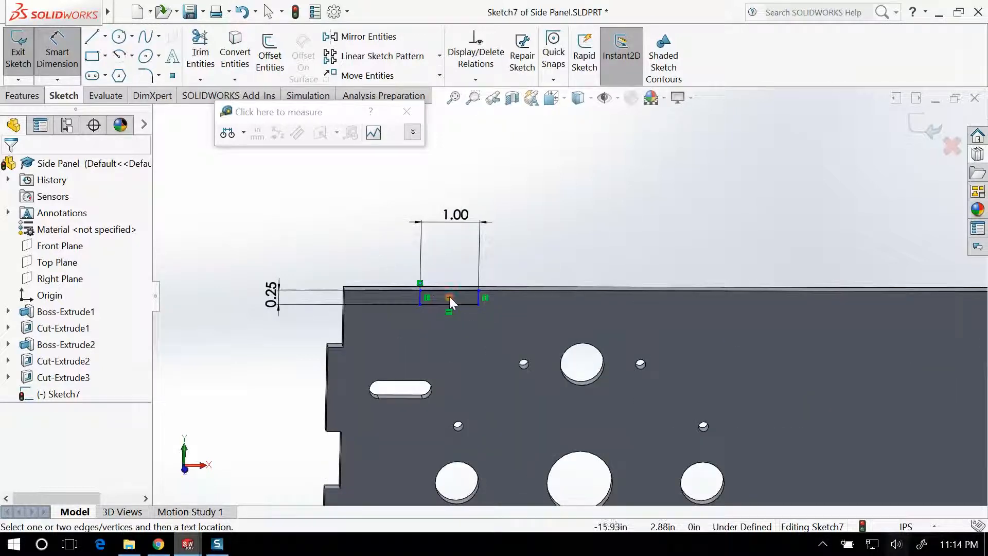
{"action": "scroll", "coordinate": [576, 308], "scroll_direction": "up", "scroll_amount": 5}
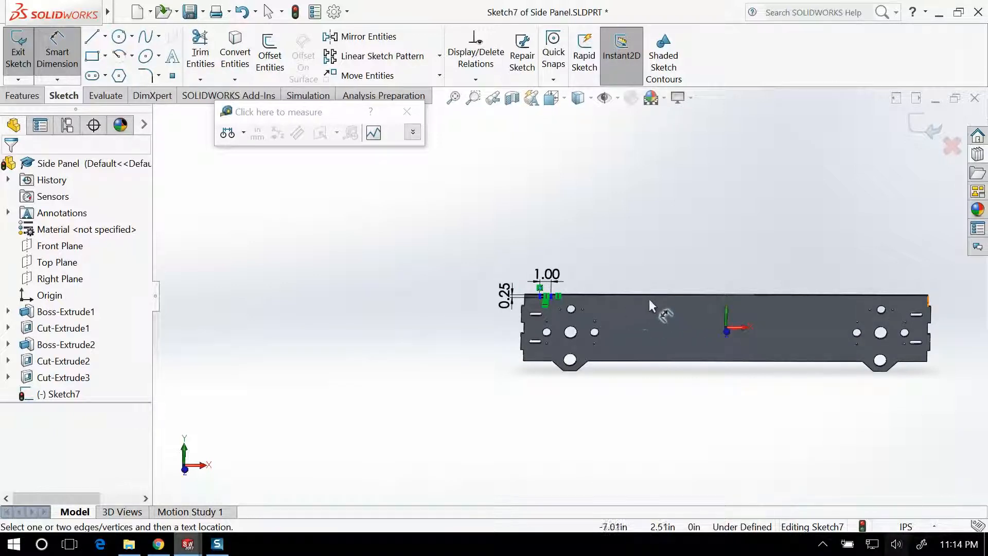
{"action": "scroll", "coordinate": [668, 299], "scroll_direction": "down", "scroll_amount": 2}
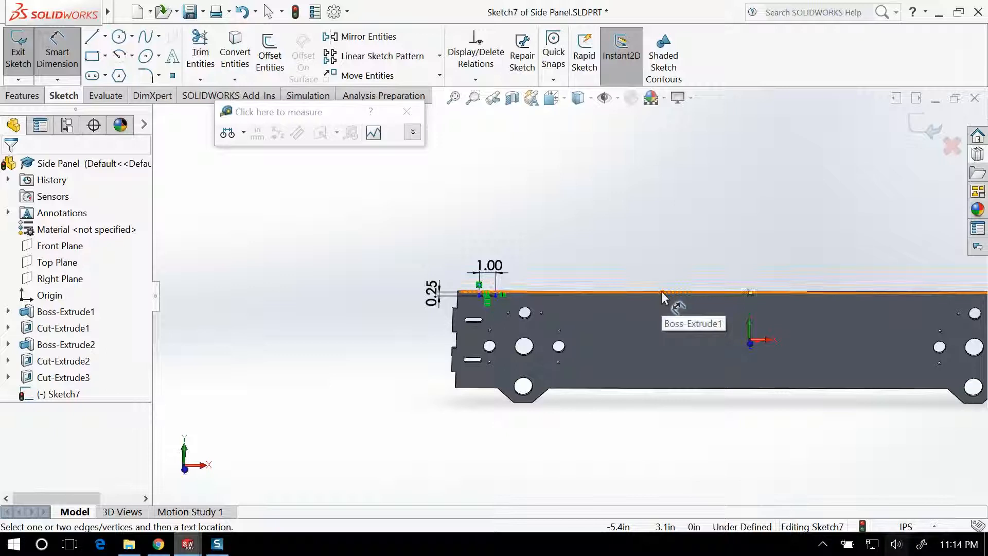
{"action": "scroll", "coordinate": [569, 291], "scroll_direction": "up", "scroll_amount": 1}
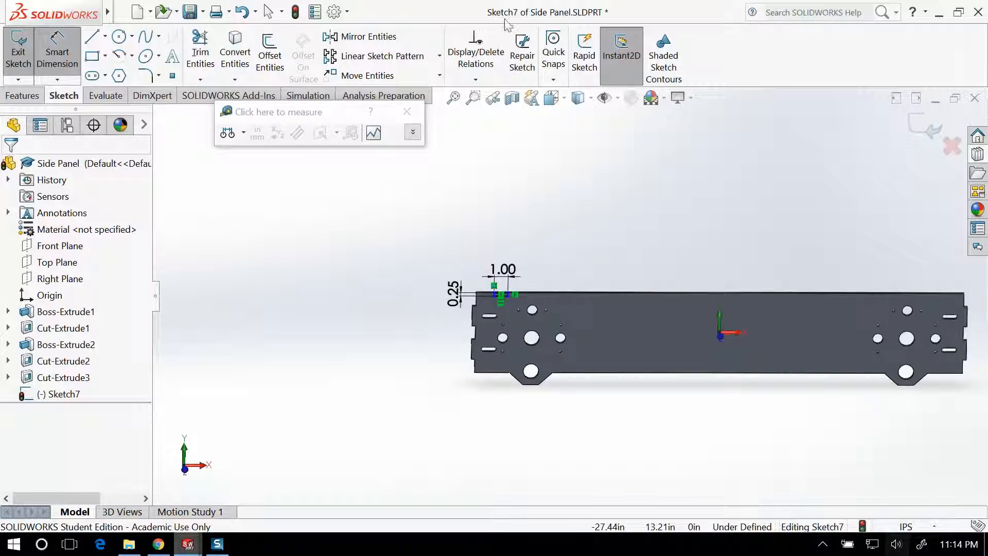
{"action": "scroll", "coordinate": [533, 363], "scroll_direction": "down", "scroll_amount": 4}
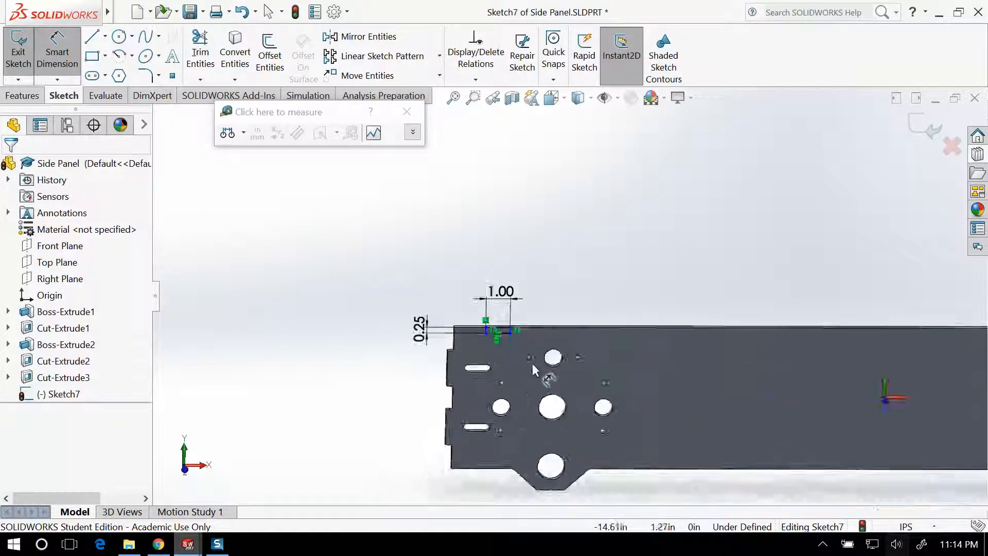
{"action": "scroll", "coordinate": [515, 304], "scroll_direction": "down", "scroll_amount": 1}
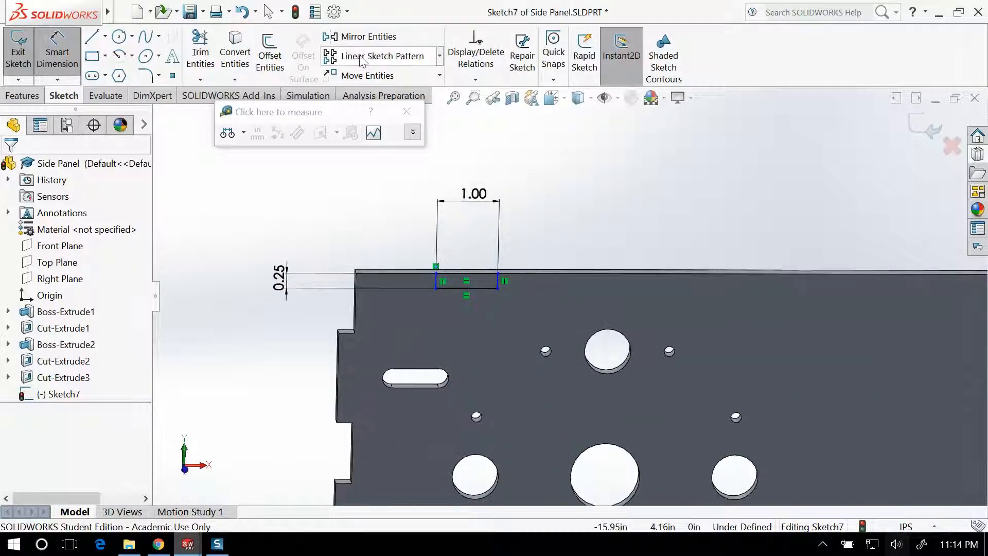
Step: Preview a linear sketch pattern of the notch rectangle along the X-axis with 6 instances spaced 4 in apart
{"action": "left_click", "coordinate": [381, 56]}
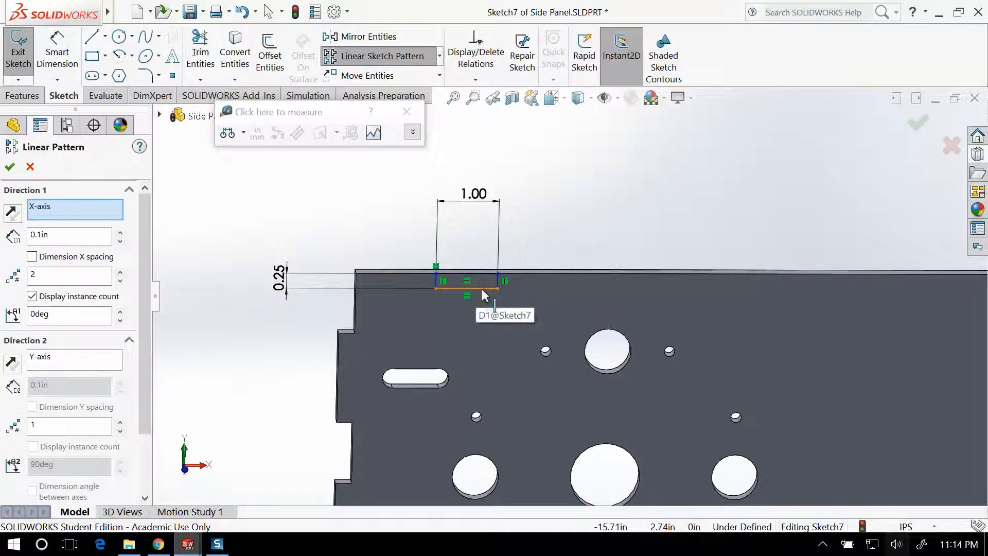
{"action": "left_click", "coordinate": [480, 288]}
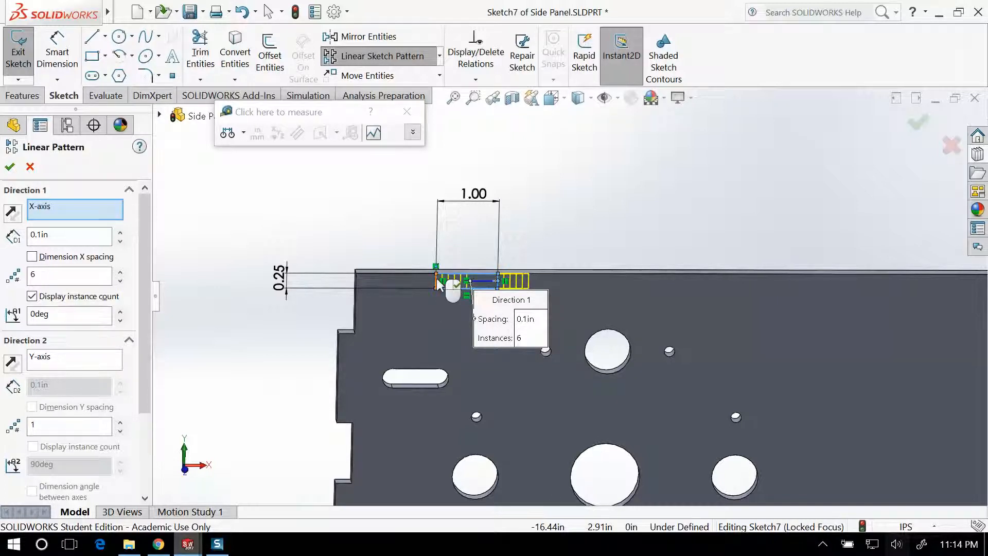
{"action": "left_click", "coordinate": [59, 234]}
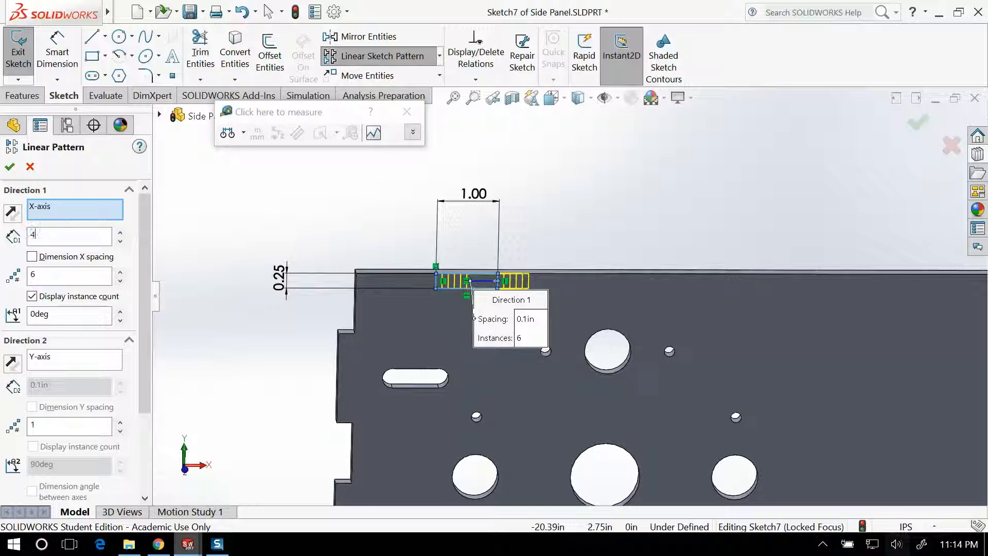
{"action": "type", "text": "4"}
{"action": "key", "text": "Tab"}
{"action": "scroll", "coordinate": [692, 264], "scroll_direction": "up", "scroll_amount": 3}
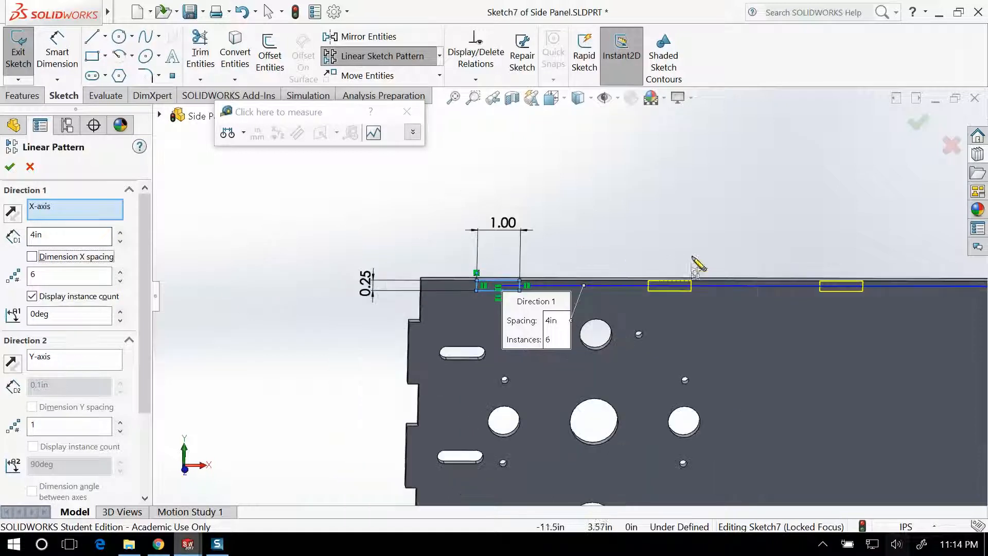
{"action": "scroll", "coordinate": [805, 309], "scroll_direction": "down", "scroll_amount": 5}
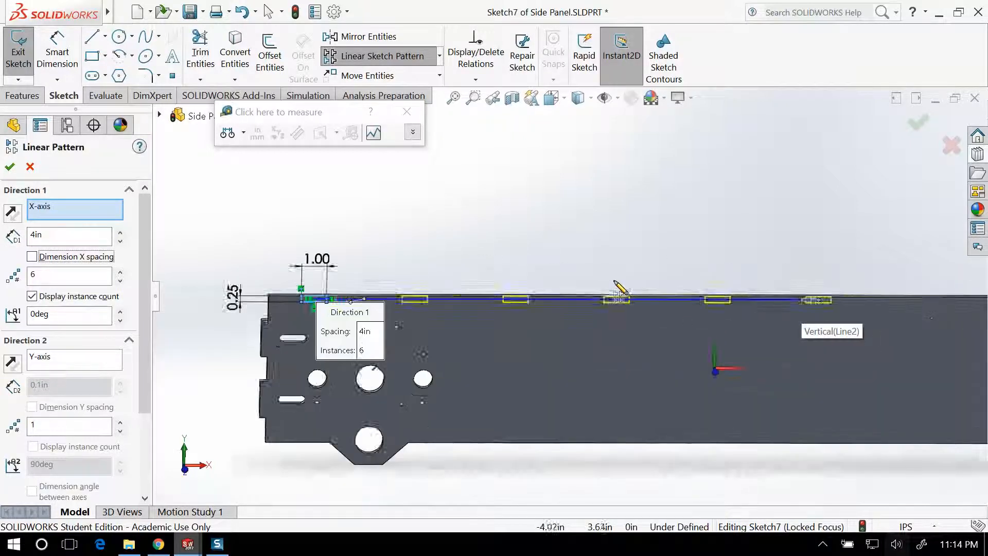
{"action": "scroll", "coordinate": [435, 324], "scroll_direction": "up", "scroll_amount": 4}
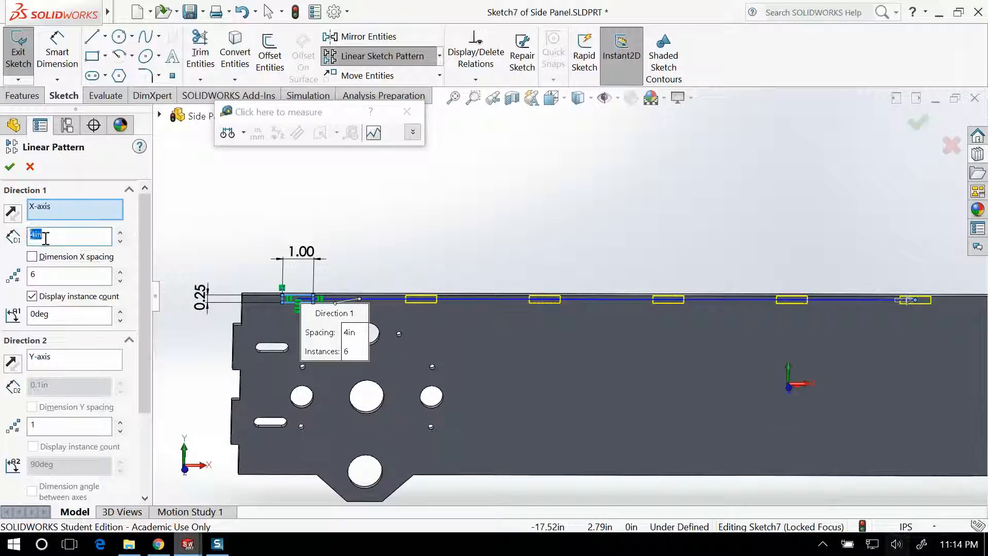
Step: Try a 2 in spacing for the rectangle pattern along the X-axis
{"action": "key", "text": "Tab"}
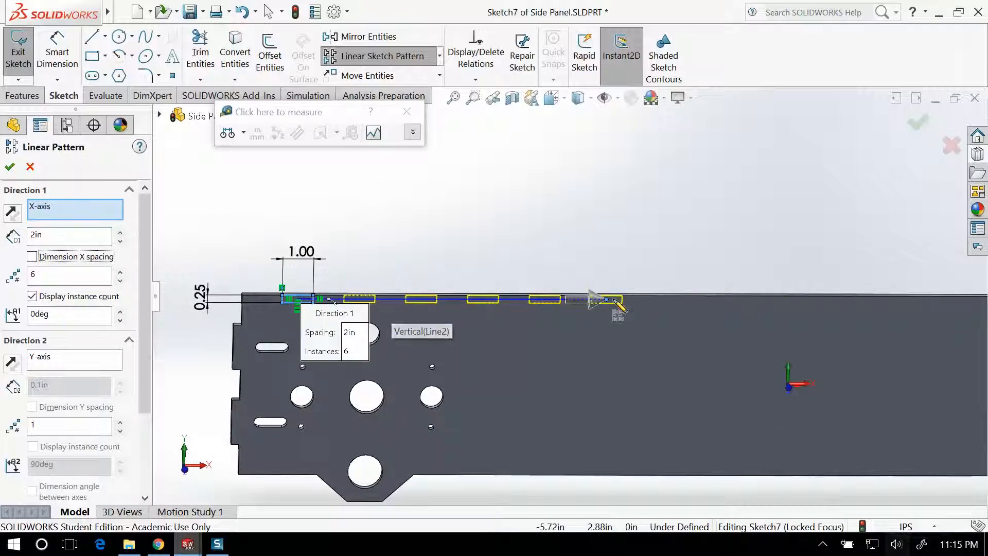
{"action": "scroll", "coordinate": [631, 309], "scroll_direction": "up", "scroll_amount": 2}
{"action": "scroll", "coordinate": [714, 335], "scroll_direction": "up", "scroll_amount": 3}
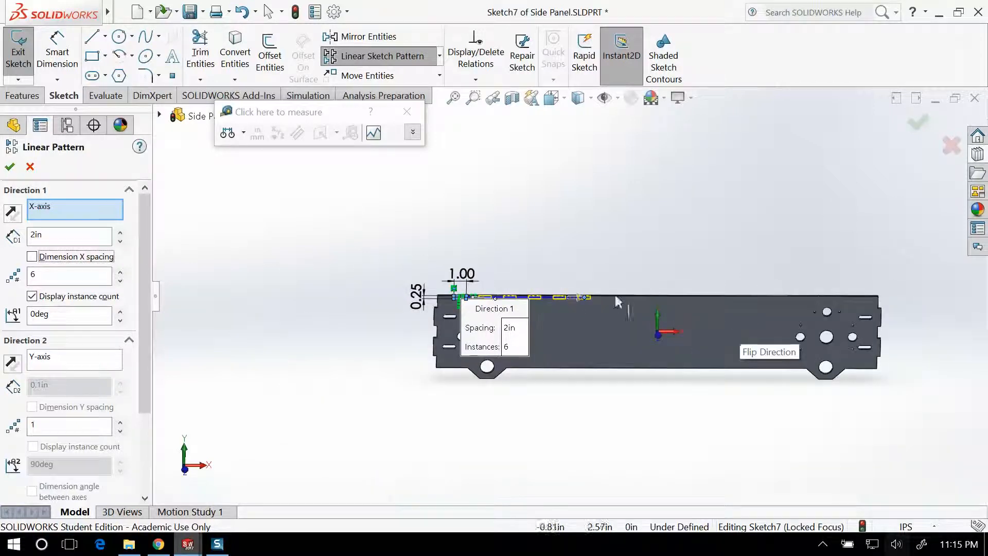
Step: Set the X-axis pattern spacing back to 4 in and check how far the instances reach along the panel
{"action": "double_click", "coordinate": [40, 236]}
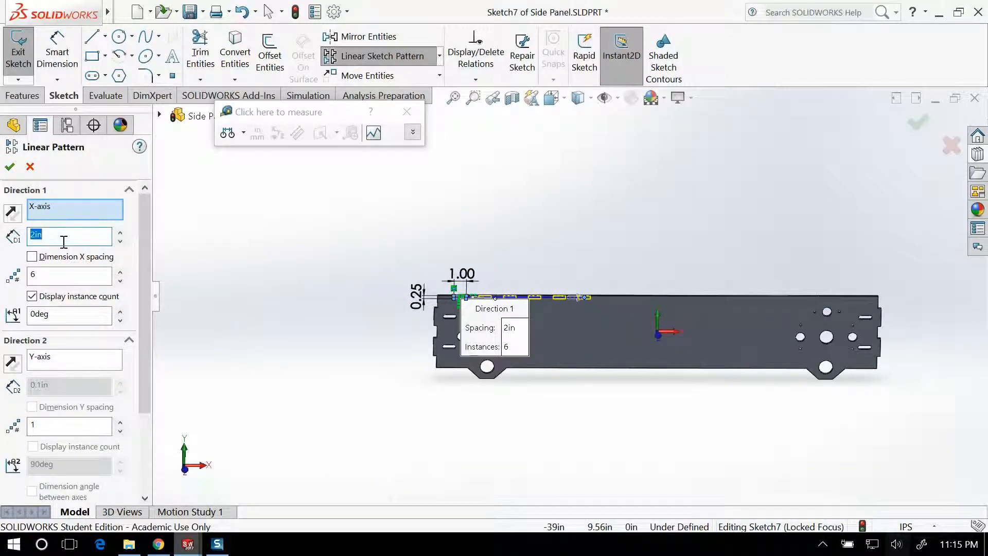
{"action": "type", "text": "4"}
{"action": "key", "text": "Tab"}
{"action": "scroll", "coordinate": [669, 329], "scroll_direction": "down", "scroll_amount": 4}
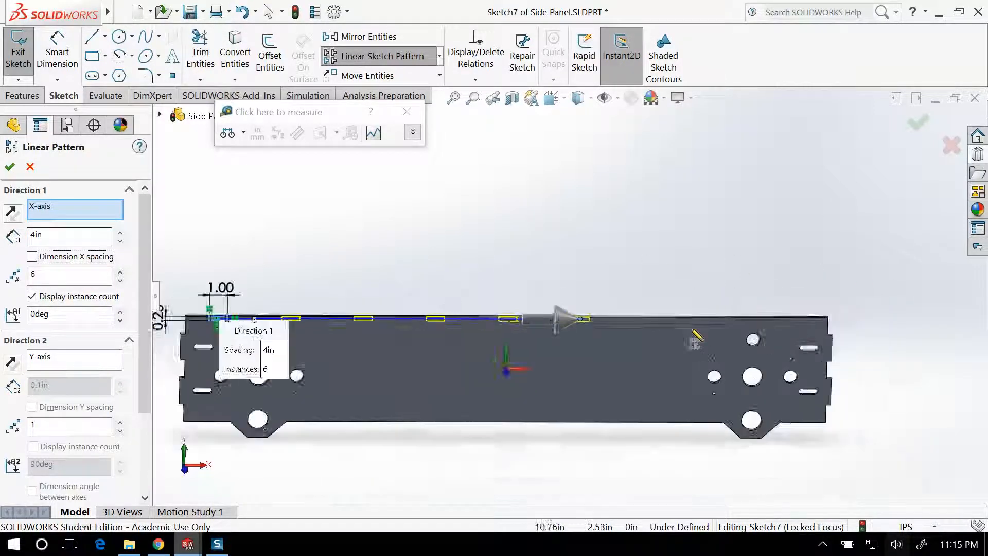
{"action": "scroll", "coordinate": [653, 323], "scroll_direction": "up", "scroll_amount": 4}
Step: Try a 6 in spacing for the rectangle pattern and inspect the instances along the panel's full upper edge
{"action": "double_click", "coordinate": [45, 237]}
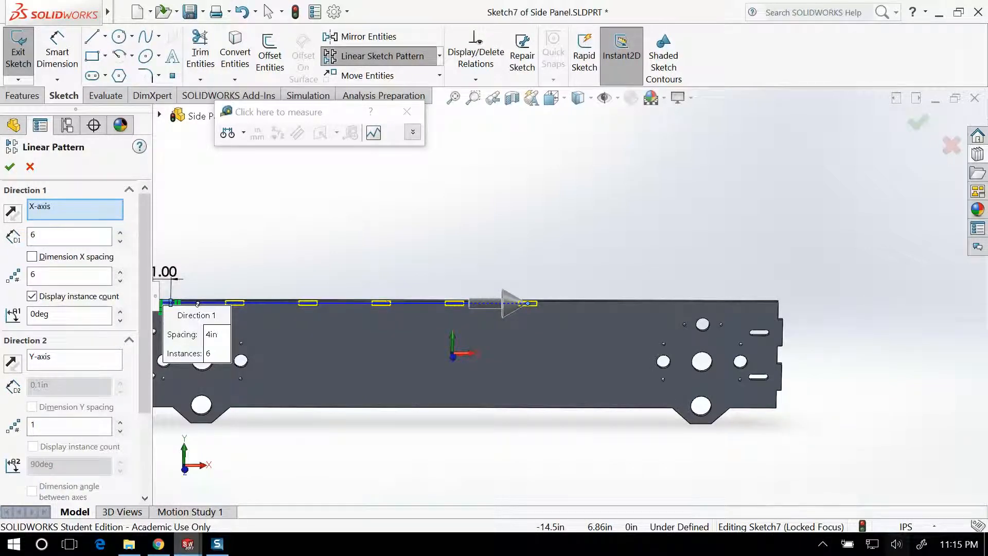
{"action": "type", "text": "6"}
{"action": "key", "text": "Tab"}
{"action": "scroll", "coordinate": [477, 342], "scroll_direction": "up", "scroll_amount": 1}
{"action": "scroll", "coordinate": [433, 311], "scroll_direction": "down", "scroll_amount": 4}
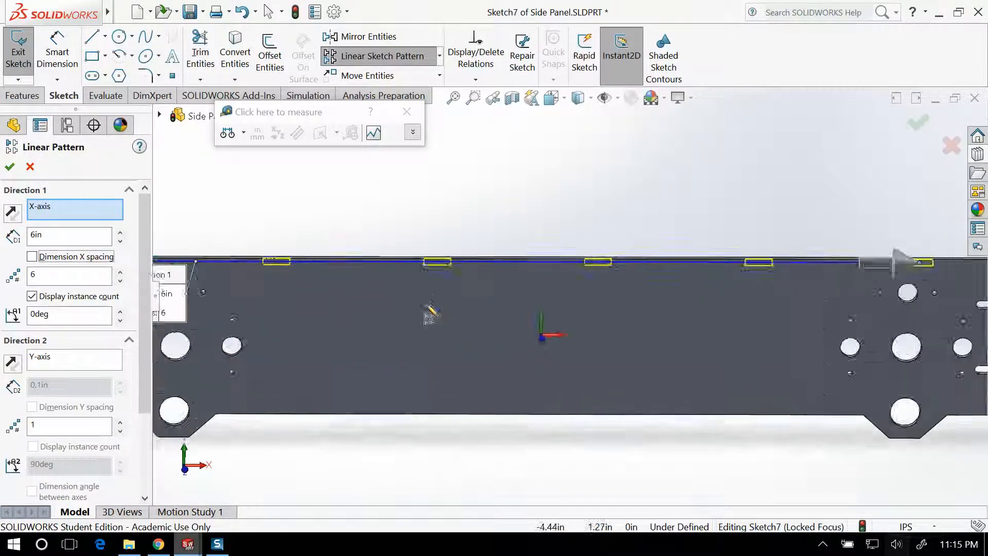
{"action": "scroll", "coordinate": [510, 282], "scroll_direction": "up", "scroll_amount": 3}
{"action": "middle_click_drag", "start_coordinate": [510, 283], "coordinate": [544, 292]}
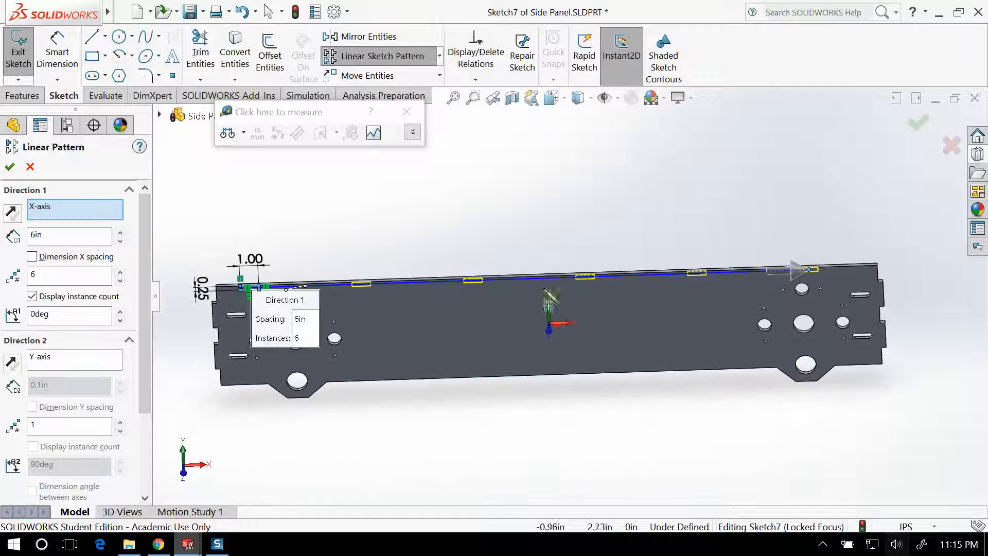
{"action": "scroll", "coordinate": [597, 277], "scroll_direction": "down", "scroll_amount": 6}
{"action": "scroll", "coordinate": [565, 271], "scroll_direction": "up", "scroll_amount": 3}
{"action": "scroll", "coordinate": [566, 272], "scroll_direction": "up", "scroll_amount": 2}
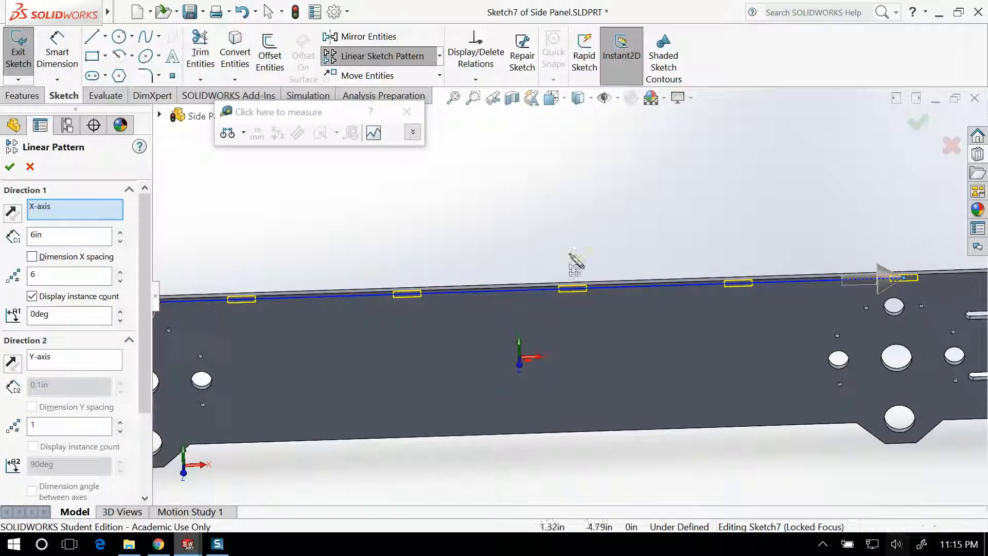
{"action": "right_click", "coordinate": [595, 325]}
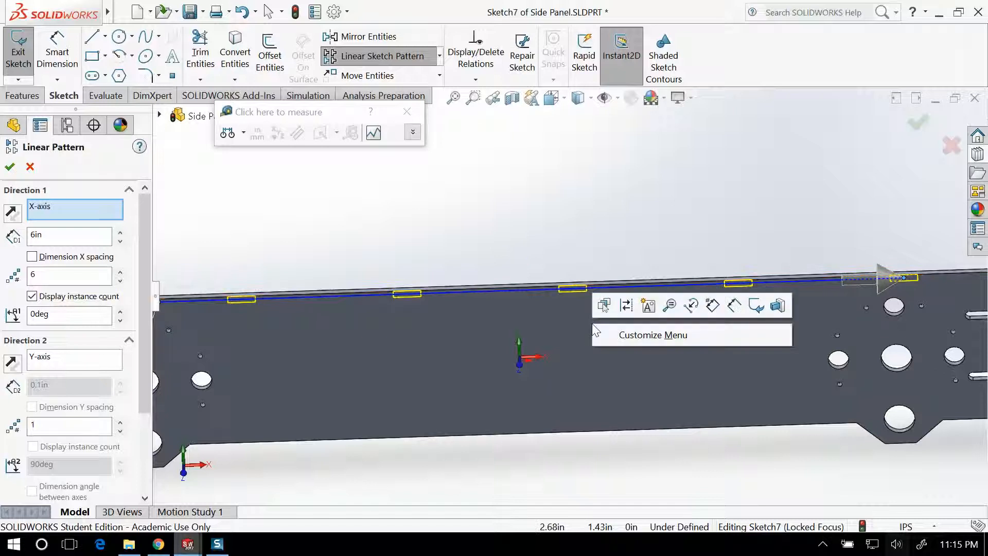
{"action": "left_click", "coordinate": [646, 480]}
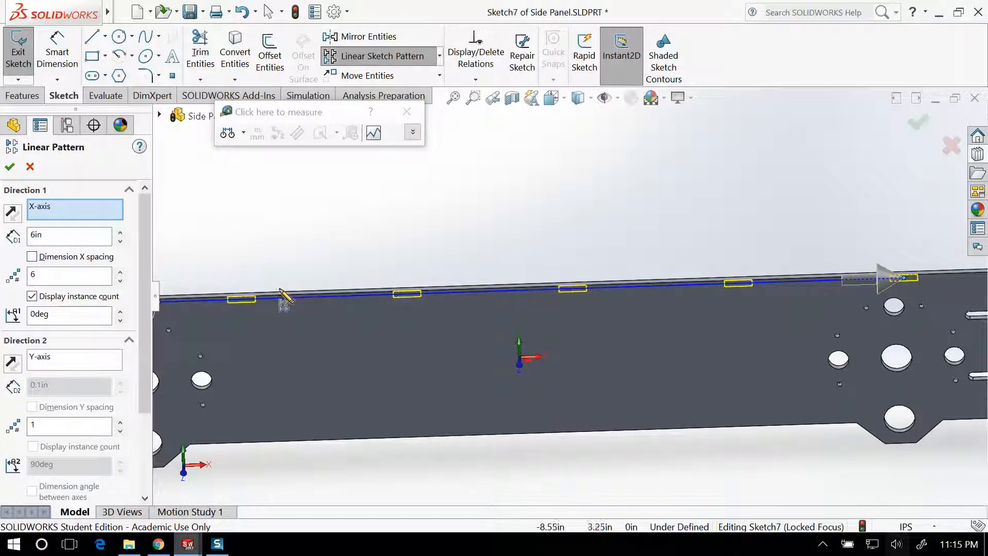
Step: Return the rectangle pattern's X-axis spacing to 4 in
{"action": "left_click", "coordinate": [54, 237]}
{"action": "double_click", "coordinate": [55, 238]}
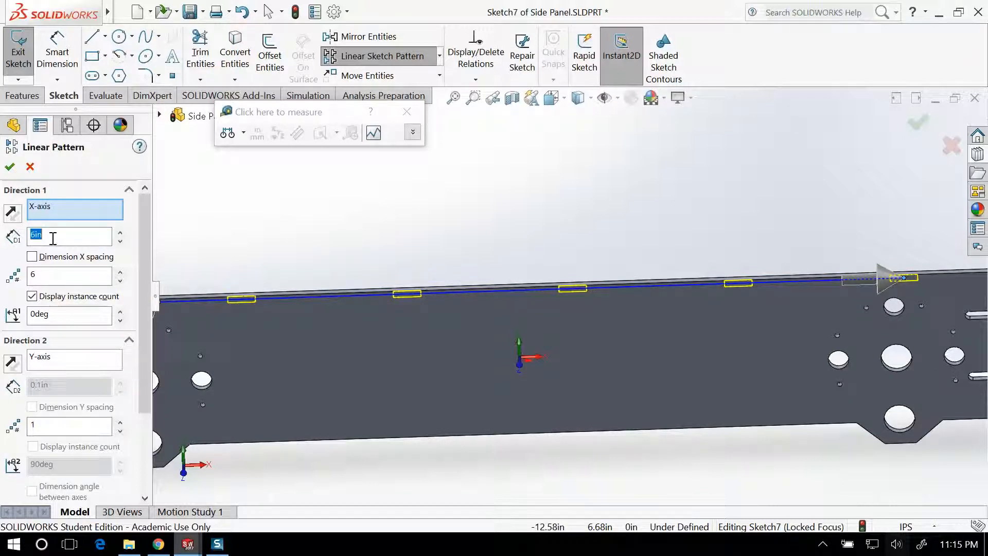
{"action": "type", "text": "4"}
{"action": "key", "text": "Return"}
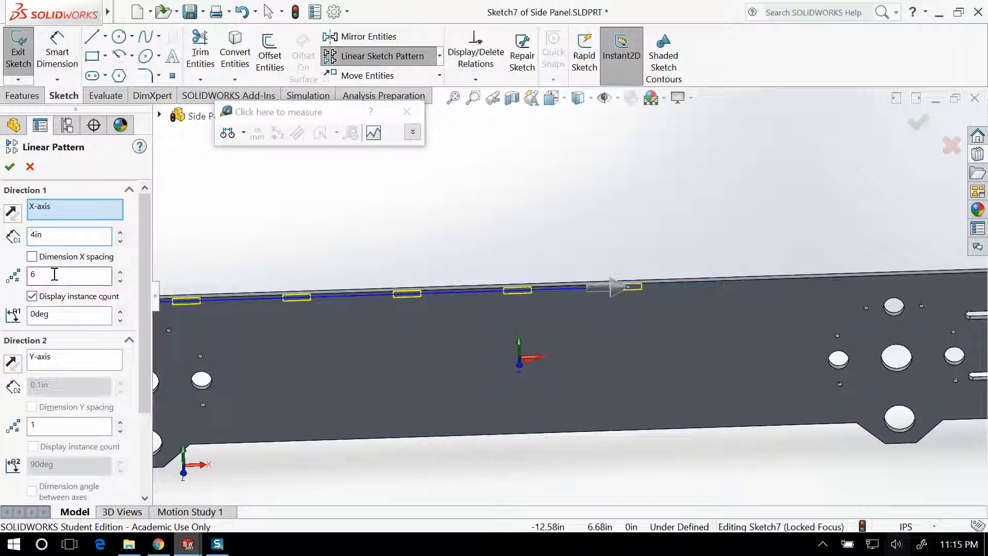
{"action": "scroll", "coordinate": [662, 255], "scroll_direction": "up", "scroll_amount": 3}
{"action": "scroll", "coordinate": [693, 260], "scroll_direction": "up", "scroll_amount": 2}
{"action": "scroll", "coordinate": [663, 264], "scroll_direction": "down", "scroll_amount": 2}
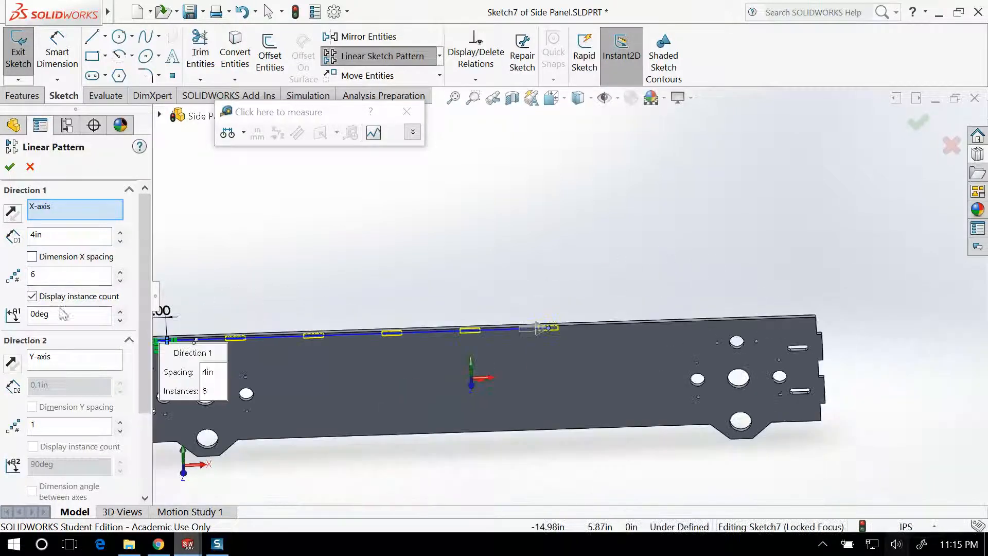
Step: Try 9 instances in the rectangle pattern, check the layout along the upper edge, and cancel the linear pattern
{"action": "double_click", "coordinate": [47, 237]}
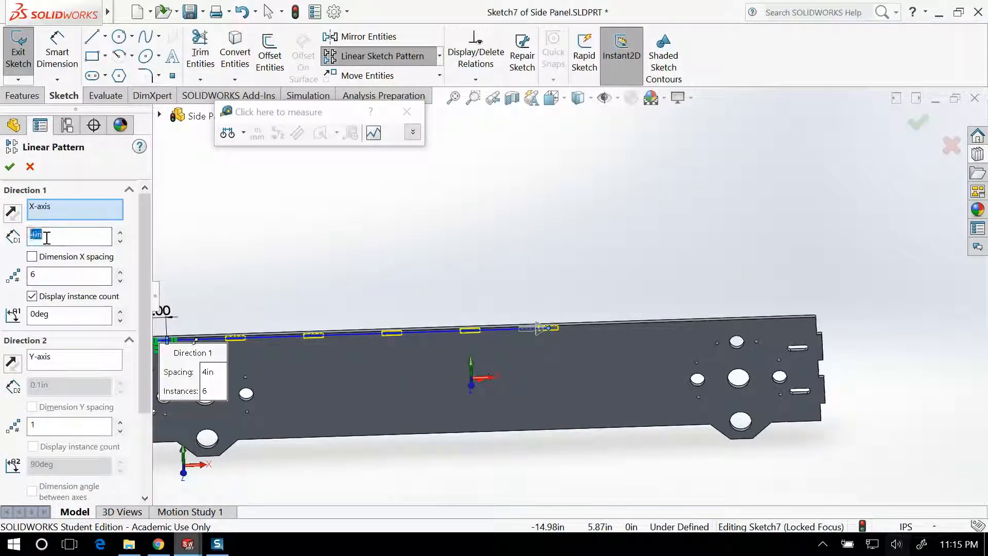
{"action": "double_click", "coordinate": [44, 272]}
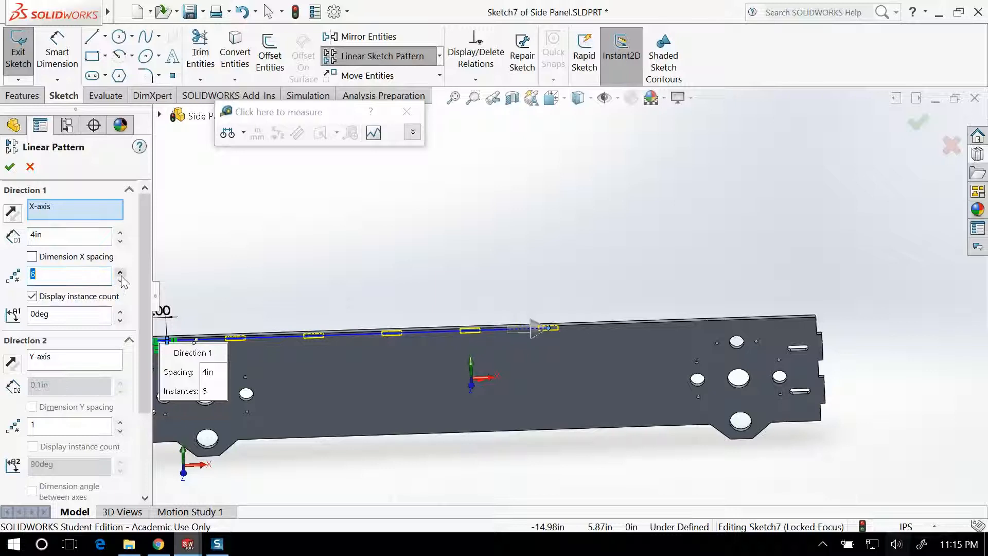
{"action": "left_click", "coordinate": [121, 274]}
{"action": "left_click", "coordinate": [121, 273]}
{"action": "left_click", "coordinate": [121, 274]}
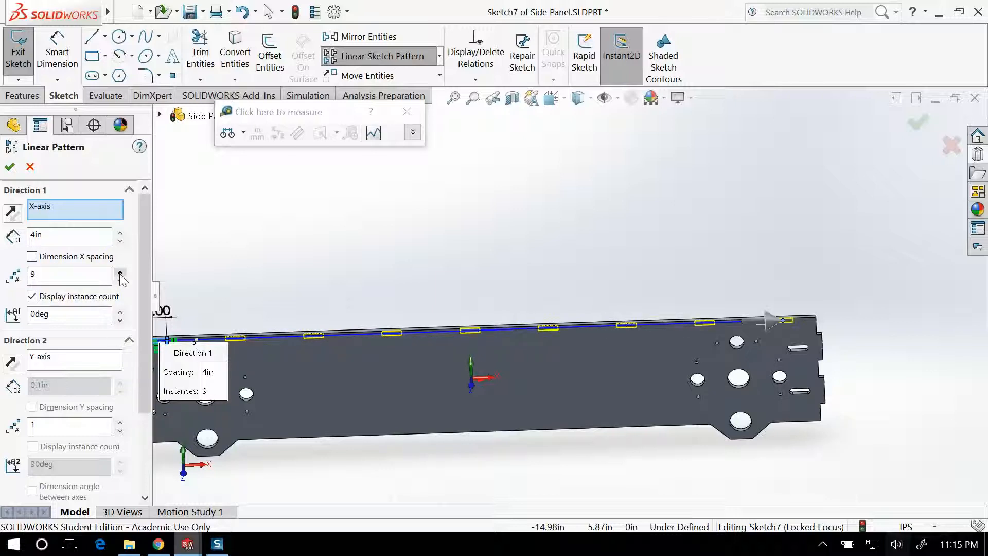
{"action": "scroll", "coordinate": [336, 370], "scroll_direction": "down", "scroll_amount": 1}
{"action": "scroll", "coordinate": [336, 369], "scroll_direction": "up", "scroll_amount": 3}
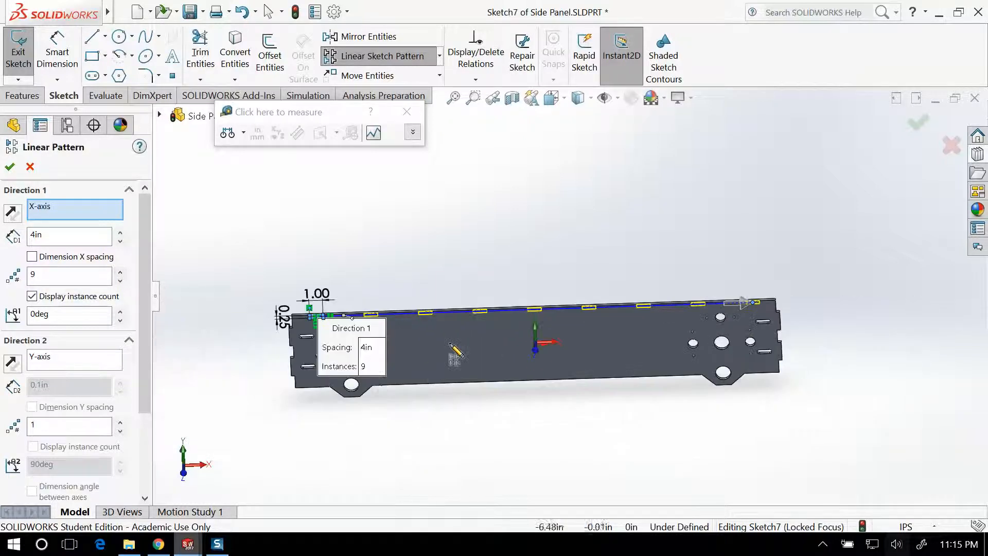
{"action": "scroll", "coordinate": [455, 352], "scroll_direction": "down", "scroll_amount": 2}
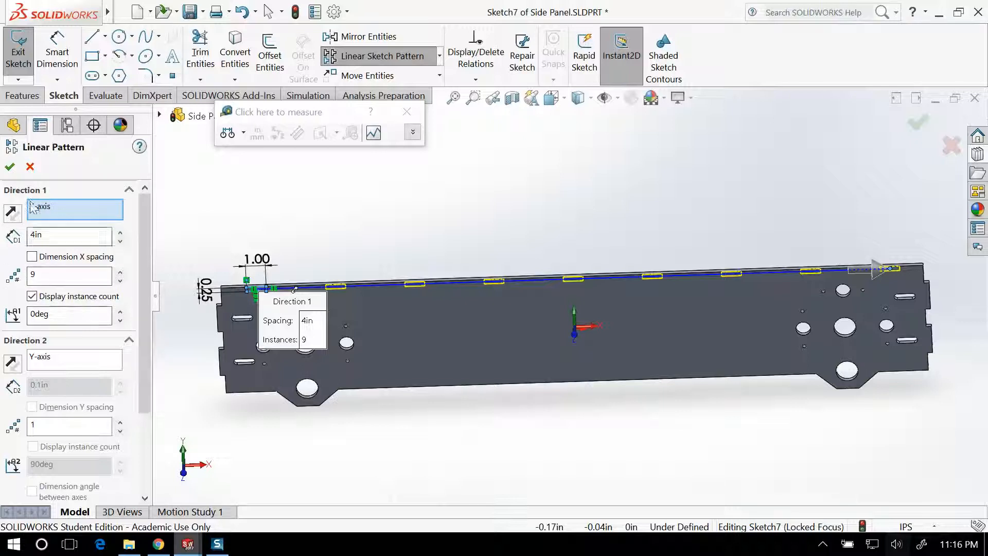
{"action": "left_click", "coordinate": [33, 169]}
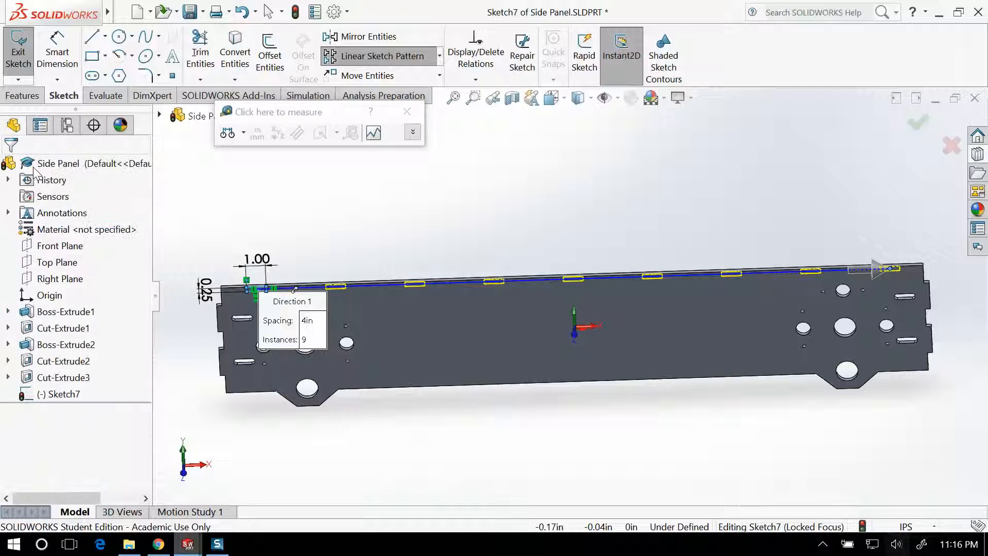
Step: Move the notch rectangle along the panel's upper edge to just left of the panel's midpoint
{"action": "scroll", "coordinate": [261, 294], "scroll_direction": "down", "scroll_amount": 4}
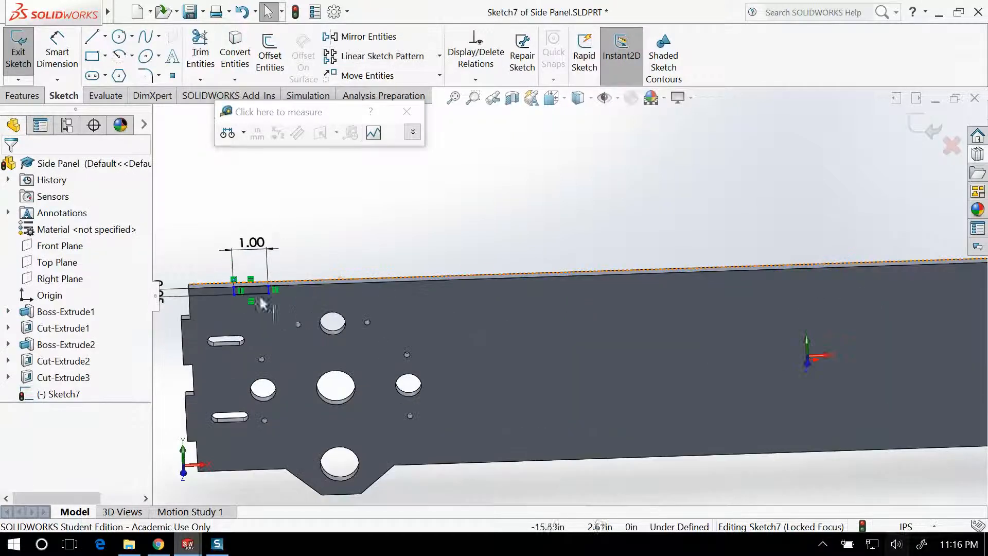
{"action": "mouse_move", "coordinate": [270, 294]}
{"action": "left_mouse_down"}
{"action": "mouse_move", "coordinate": [831, 296]}
{"action": "mouse_move", "coordinate": [780, 297]}
{"action": "left_mouse_up"}
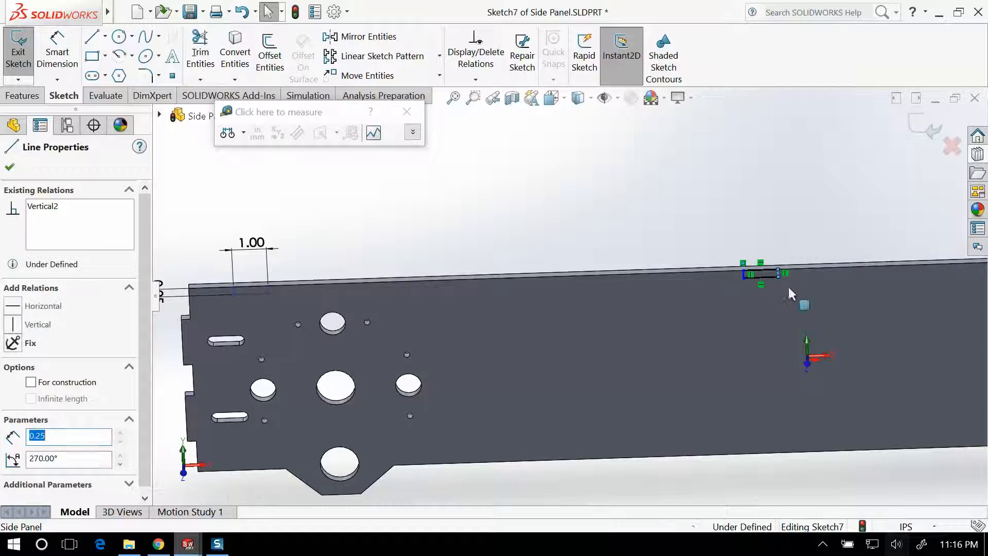
{"action": "scroll", "coordinate": [793, 280], "scroll_direction": "down", "scroll_amount": 6}
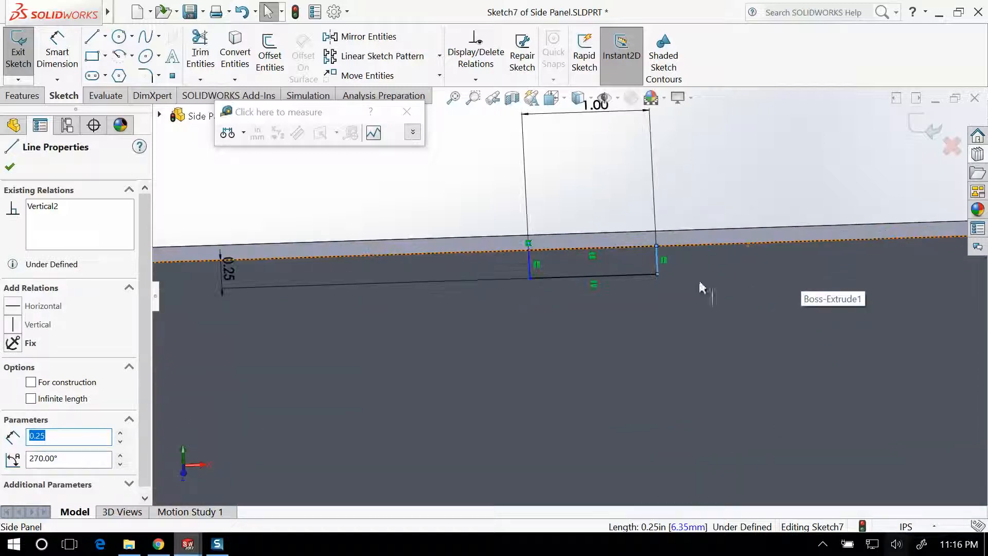
Step: Draw a vertical centerline between the midpoints of the notch rectangle's lower and upper sides
{"action": "left_click", "coordinate": [105, 36]}
{"action": "left_click", "coordinate": [116, 78]}
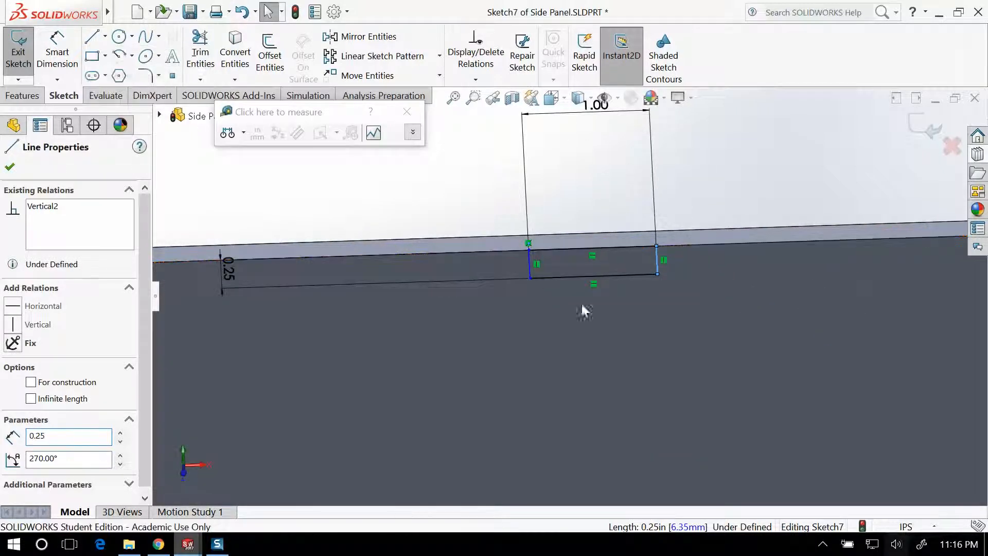
{"action": "left_click", "coordinate": [594, 277]}
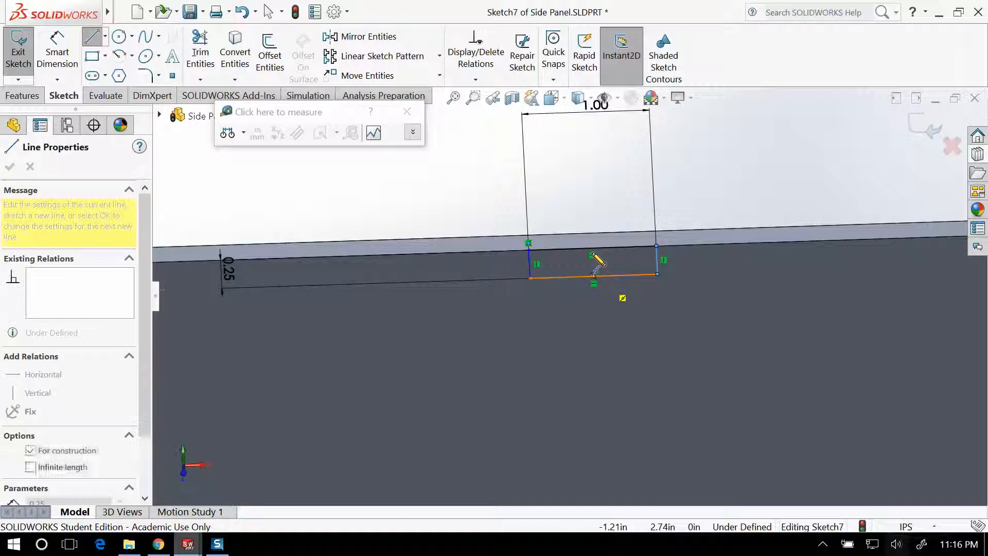
{"action": "left_click", "coordinate": [592, 247]}
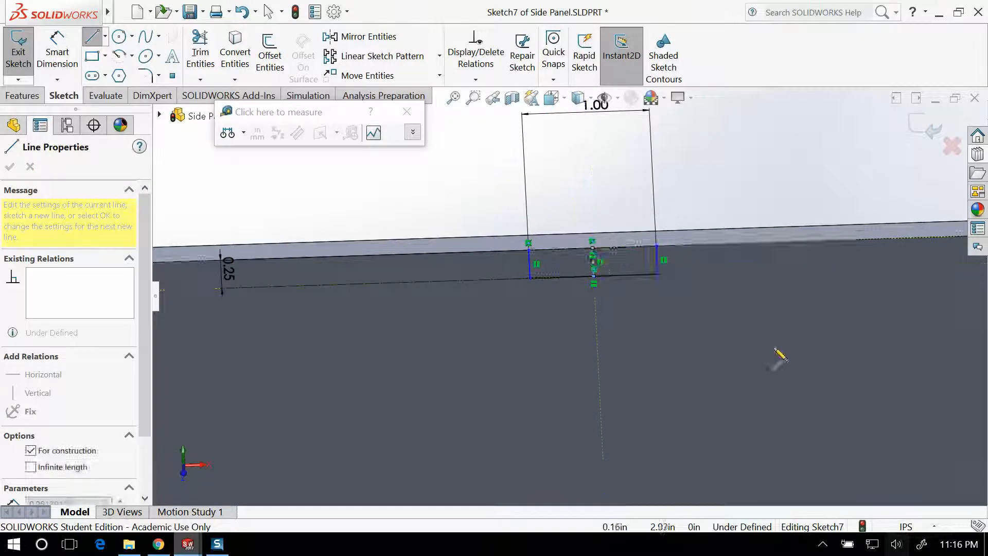
{"action": "scroll", "coordinate": [717, 348], "scroll_direction": "up", "scroll_amount": 3}
{"action": "scroll", "coordinate": [673, 357], "scroll_direction": "down", "scroll_amount": 1}
{"action": "key", "text": "Escape"}
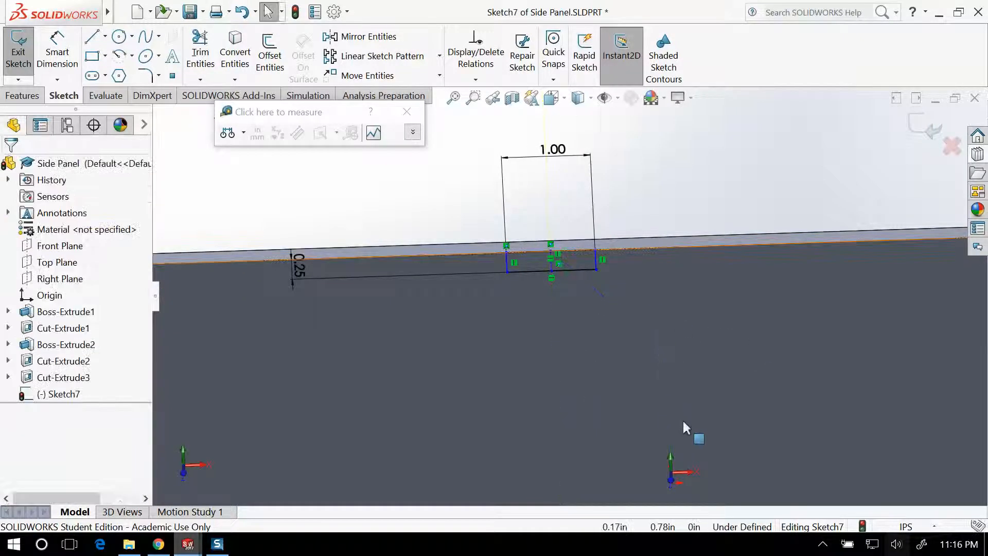
Step: Draw a vertical centerline from the midpoint of the panel's upper edge to the midpoint of its lower edge
{"action": "mouse_move", "coordinate": [107, 11]}
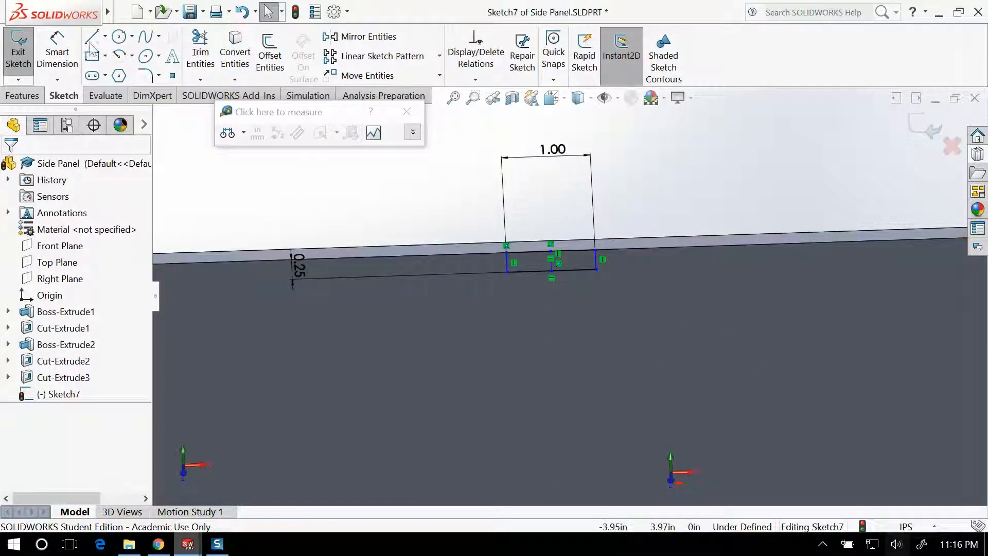
{"action": "left_click", "coordinate": [105, 36]}
{"action": "key", "text": "Return"}
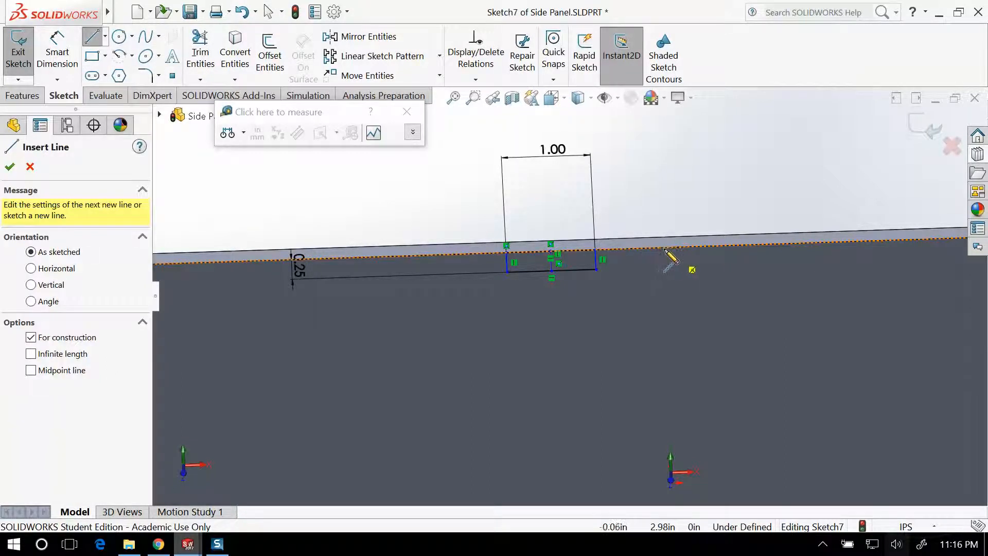
{"action": "left_click", "coordinate": [659, 249]}
{"action": "scroll", "coordinate": [664, 324], "scroll_direction": "up", "scroll_amount": 5}
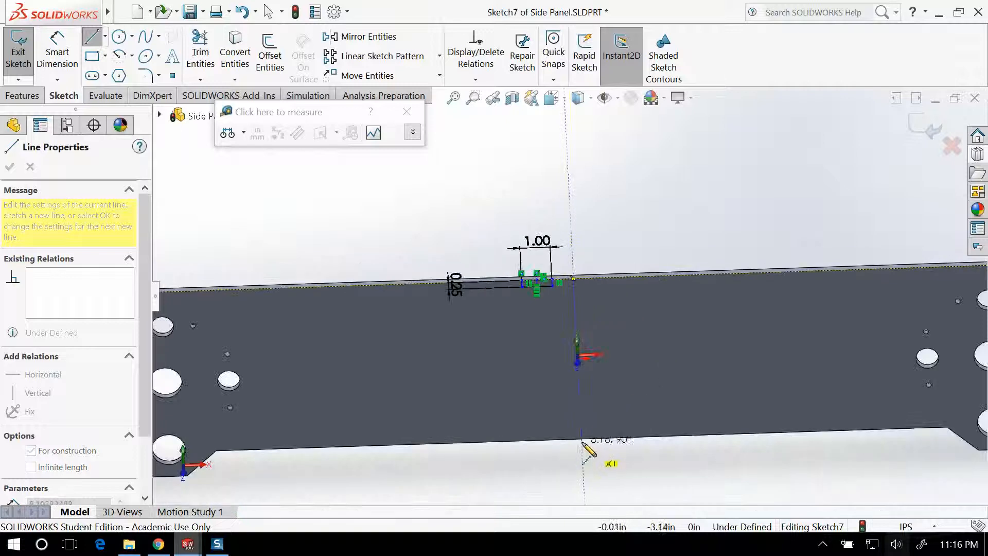
{"action": "left_click", "coordinate": [582, 438]}
{"action": "key", "text": "Escape"}
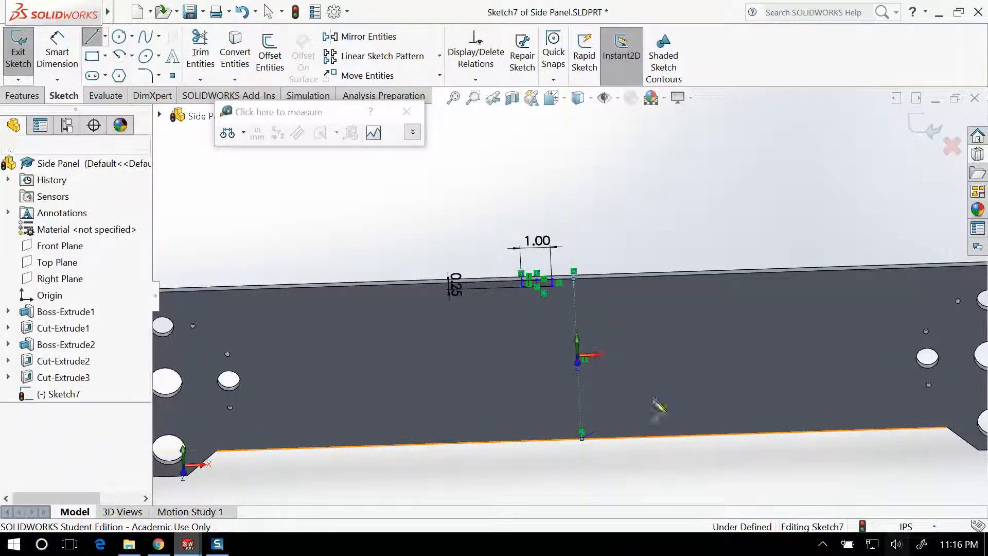
Step: Centre the notch rectangle on the panel by snapping its own centerline to the upper end of the panel's centerline
{"action": "left_click_drag", "start_coordinate": [536, 280], "coordinate": [573, 278]}
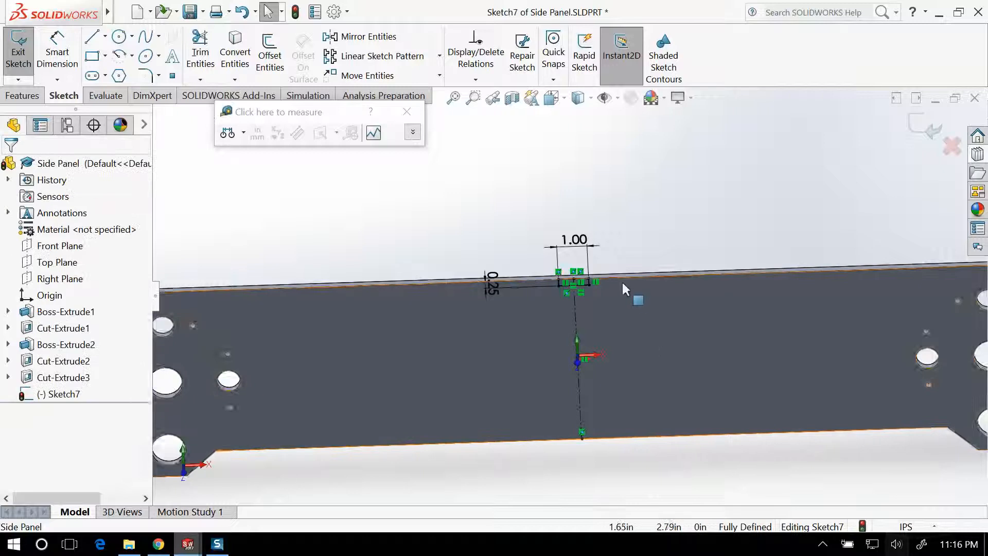
{"action": "middle_click_drag", "start_coordinate": [621, 282], "coordinate": [479, 314]}
Step: Set up a linear sketch pattern of the notch rectangle's sides along the X-axis with 4 in spacing
{"action": "mouse_move", "coordinate": [75, 5]}
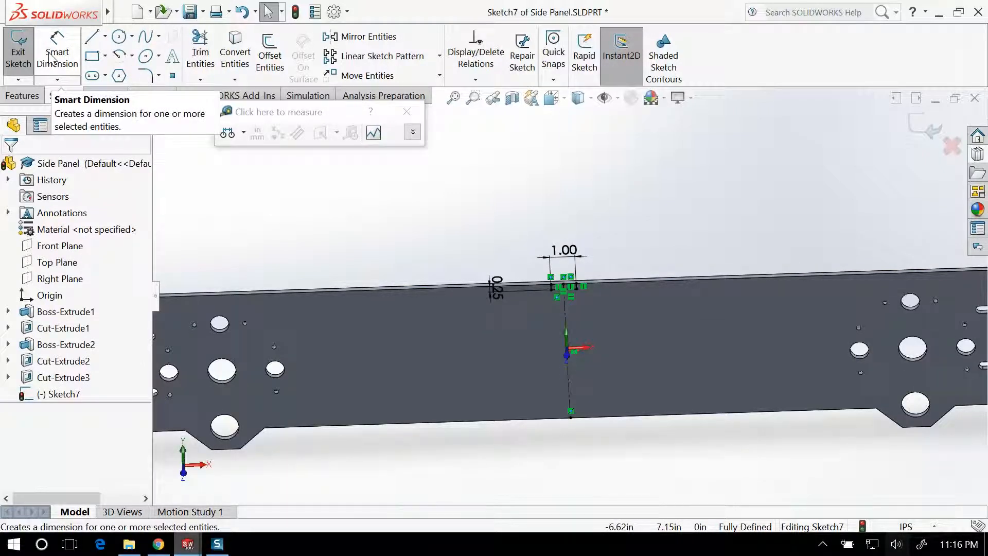
{"action": "left_click", "coordinate": [378, 56]}
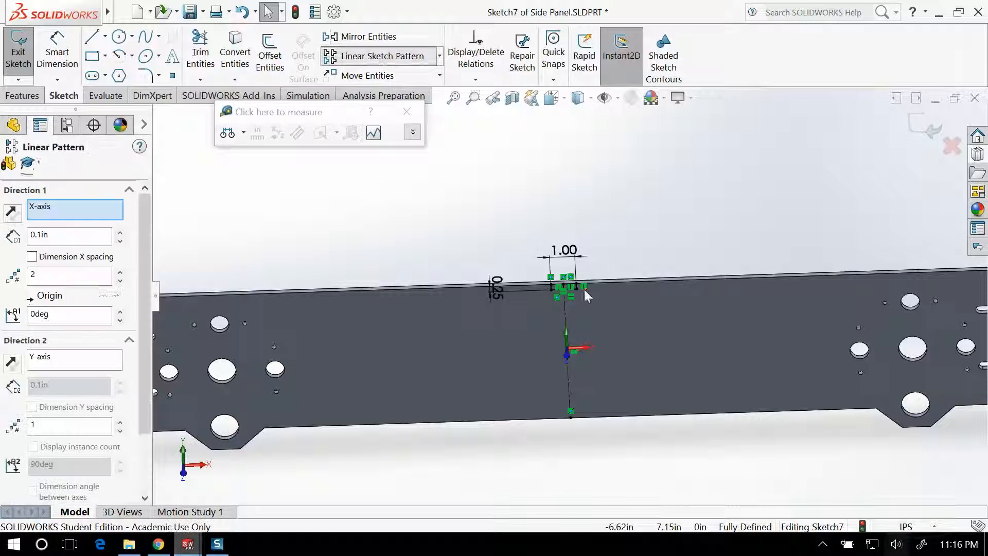
{"action": "scroll", "coordinate": [572, 288], "scroll_direction": "down", "scroll_amount": 3}
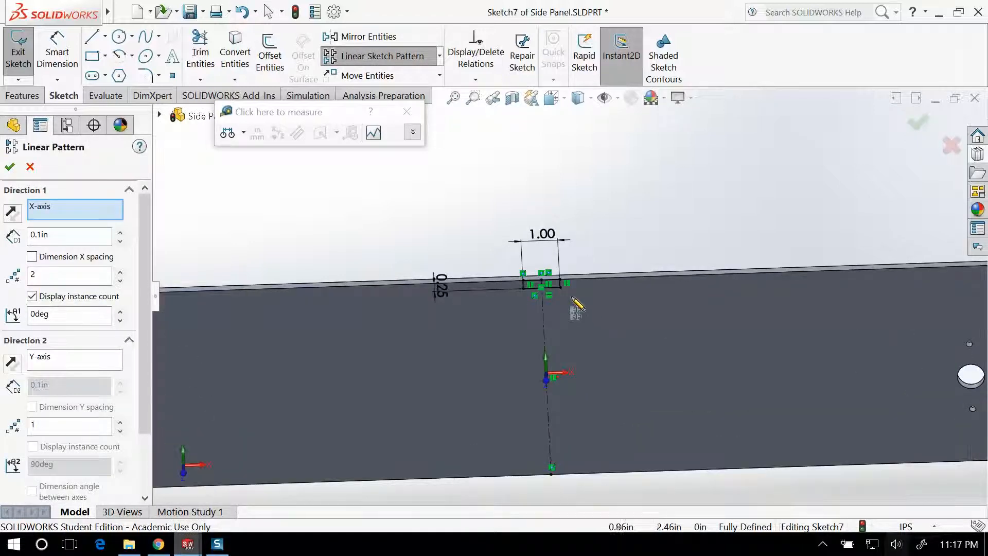
{"action": "scroll", "coordinate": [573, 304], "scroll_direction": "down", "scroll_amount": 2}
{"action": "left_click", "coordinate": [555, 283]}
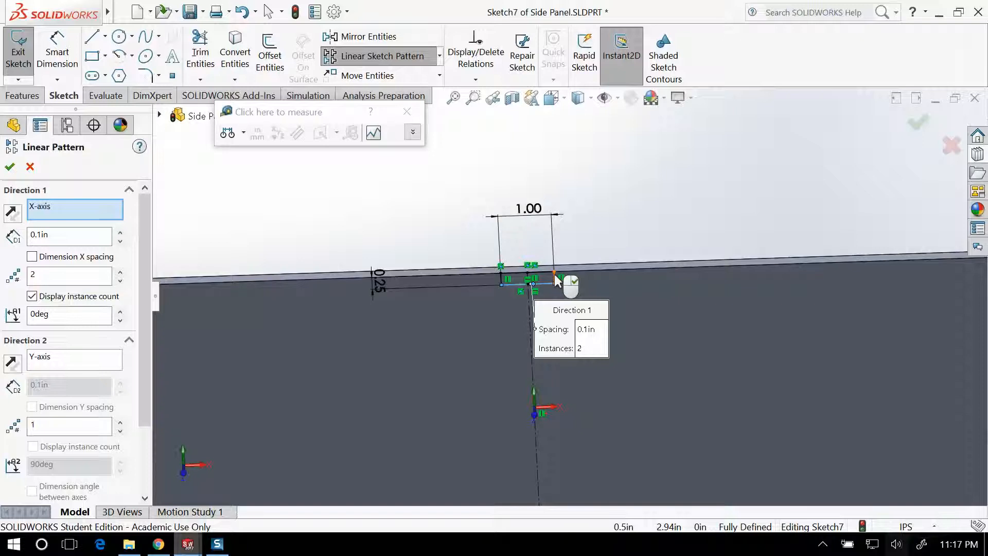
{"action": "left_click", "coordinate": [555, 278]}
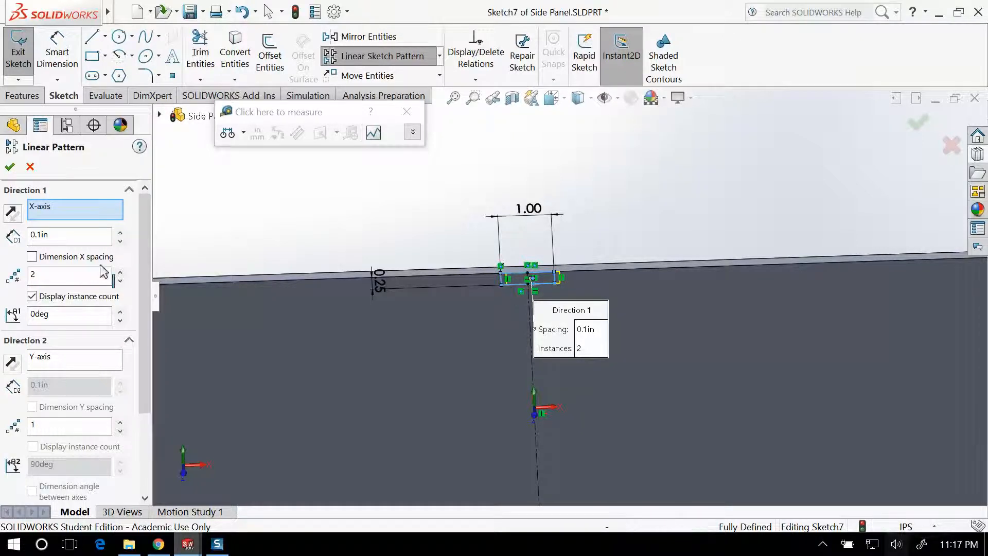
{"action": "double_click", "coordinate": [57, 234]}
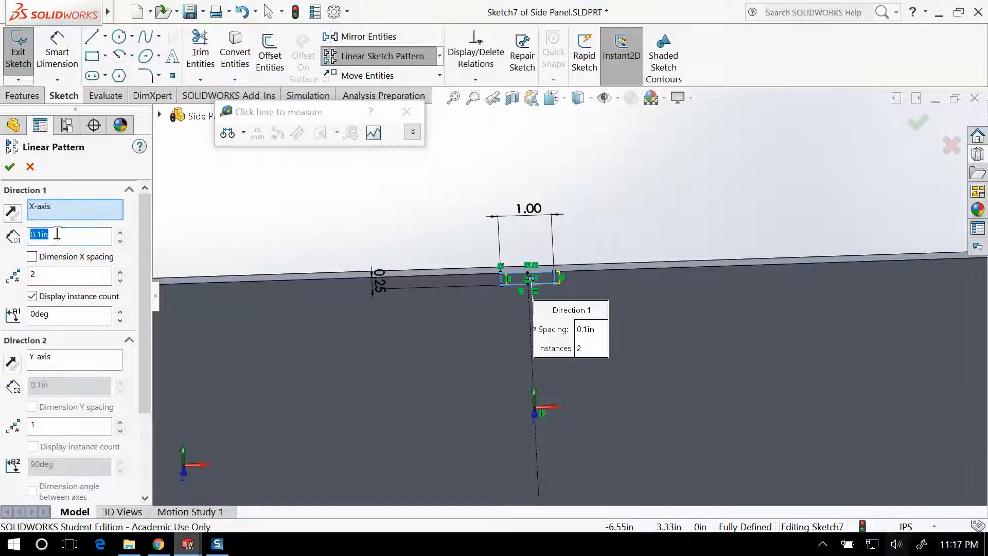
{"action": "type", "text": "4in"}
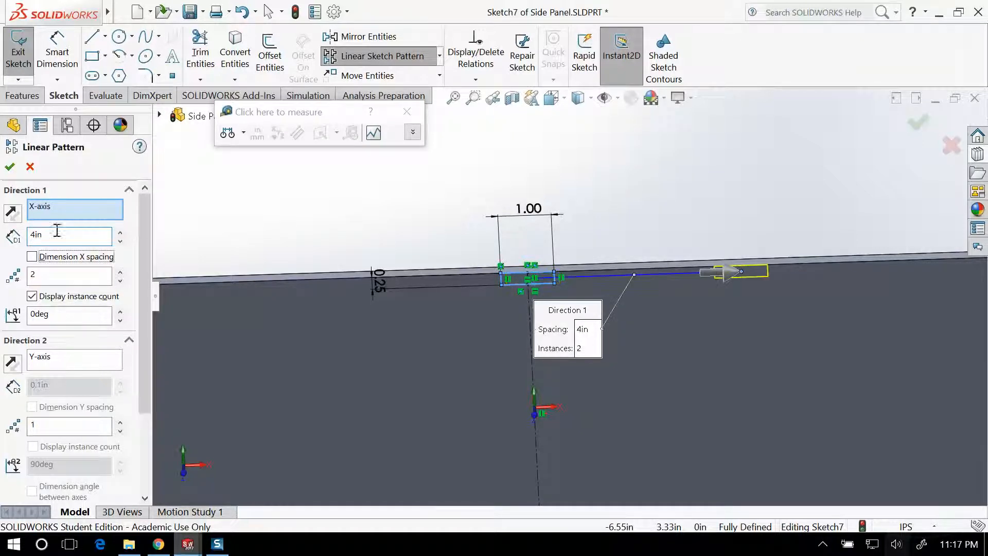
Step: Try 9 instances in the notch pattern, reversing its direction and toggling the X spacing dimension, and check the layout along the upper edge
{"action": "double_click", "coordinate": [45, 276]}
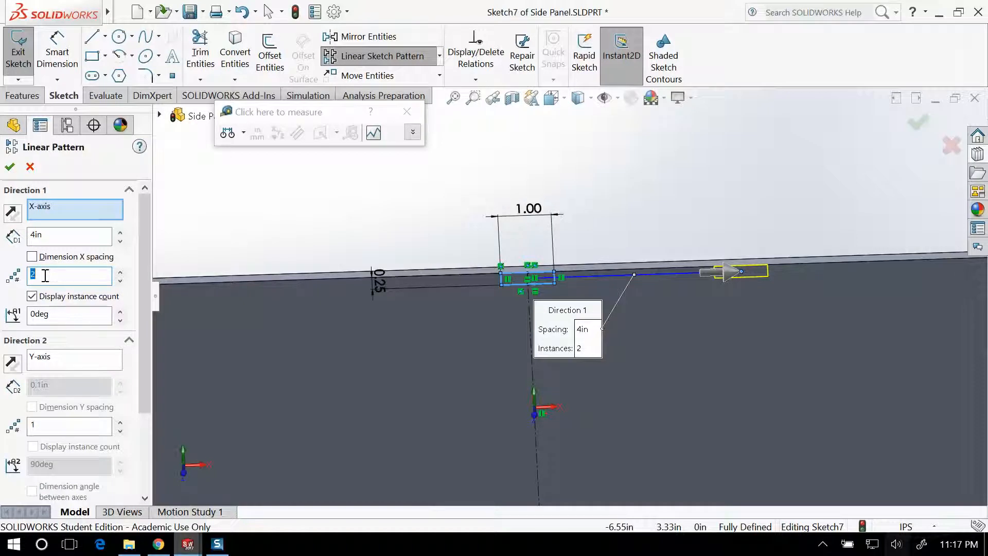
{"action": "type", "text": "9"}
{"action": "key", "text": "Tab"}
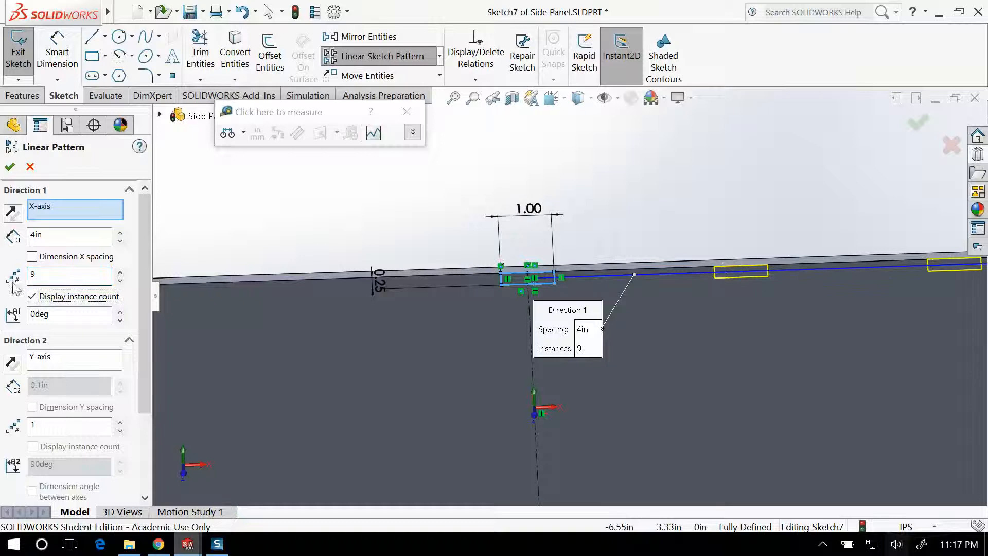
{"action": "left_click", "coordinate": [15, 219]}
{"action": "left_click", "coordinate": [15, 218]}
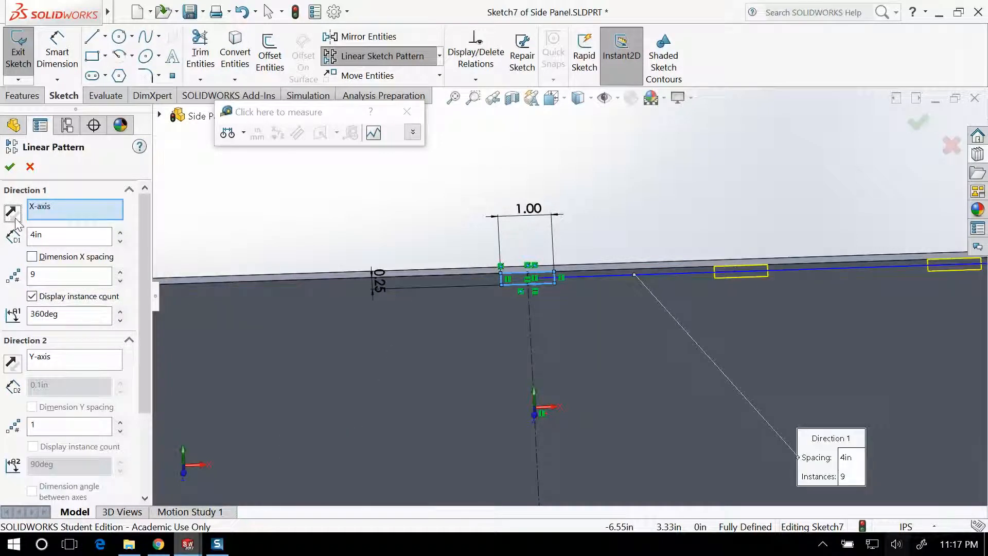
{"action": "left_click", "coordinate": [31, 257]}
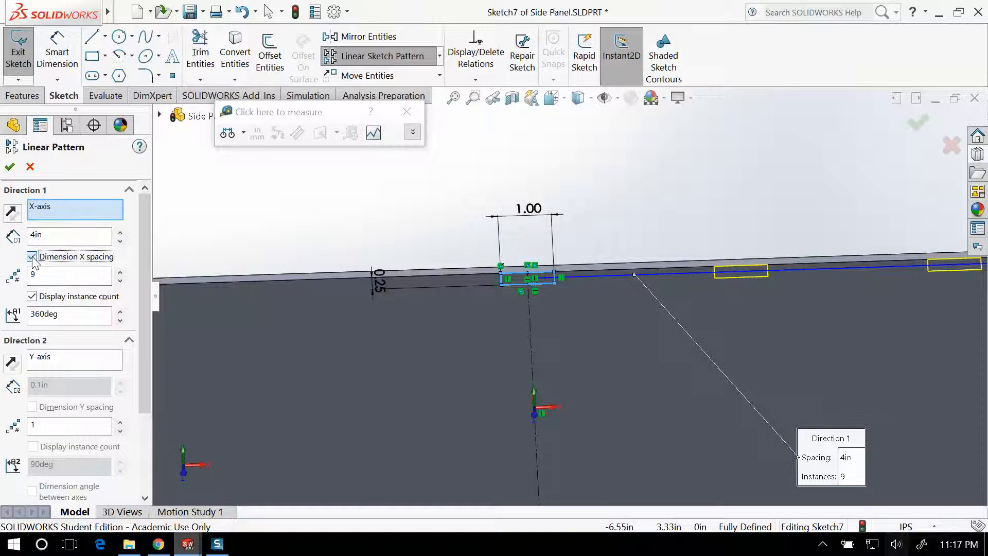
{"action": "scroll", "coordinate": [577, 261], "scroll_direction": "up", "scroll_amount": 5}
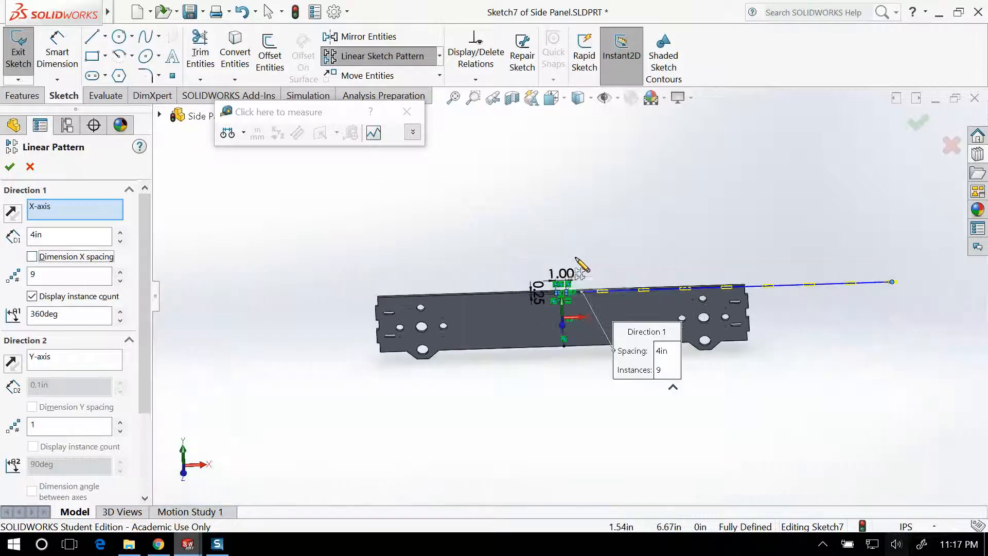
Step: Set the notch pattern to 5 instances and accept the linear pattern
{"action": "double_click", "coordinate": [40, 276]}
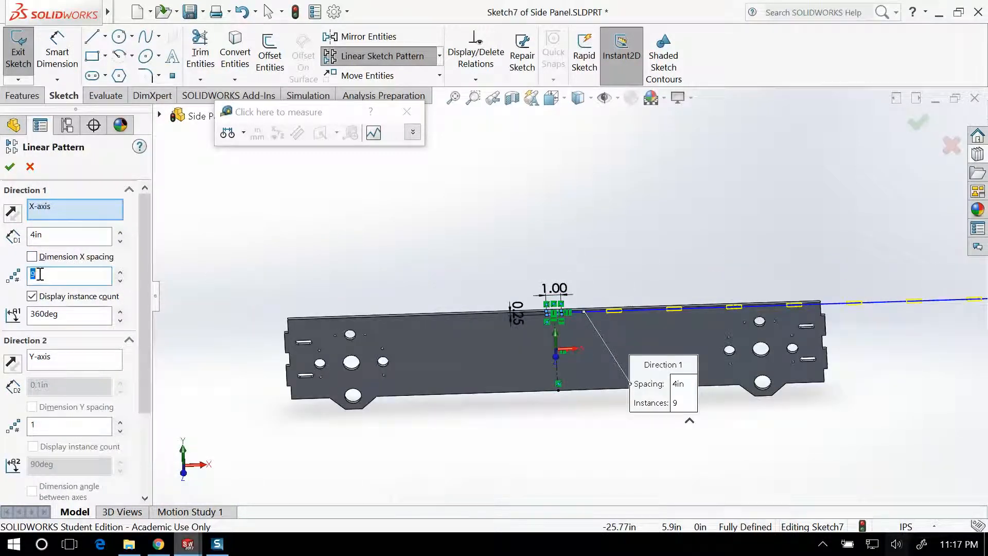
{"action": "type", "text": "5"}
{"action": "key", "text": "Tab"}
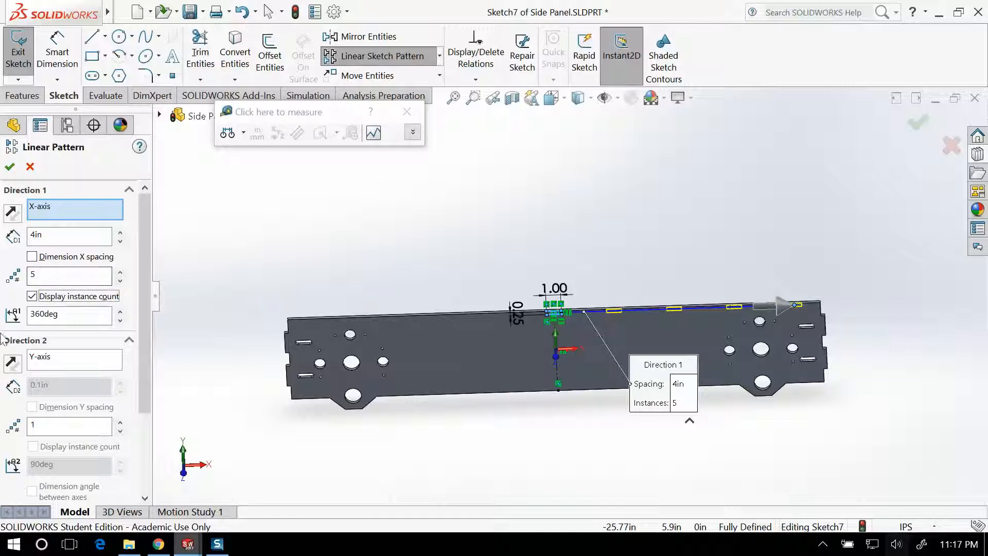
{"action": "left_click", "coordinate": [11, 167]}
Step: Mirror the four patterned rectangles about the panel's vertical centerline, keeping the originals
{"action": "scroll", "coordinate": [706, 317], "scroll_direction": "down", "scroll_amount": 2}
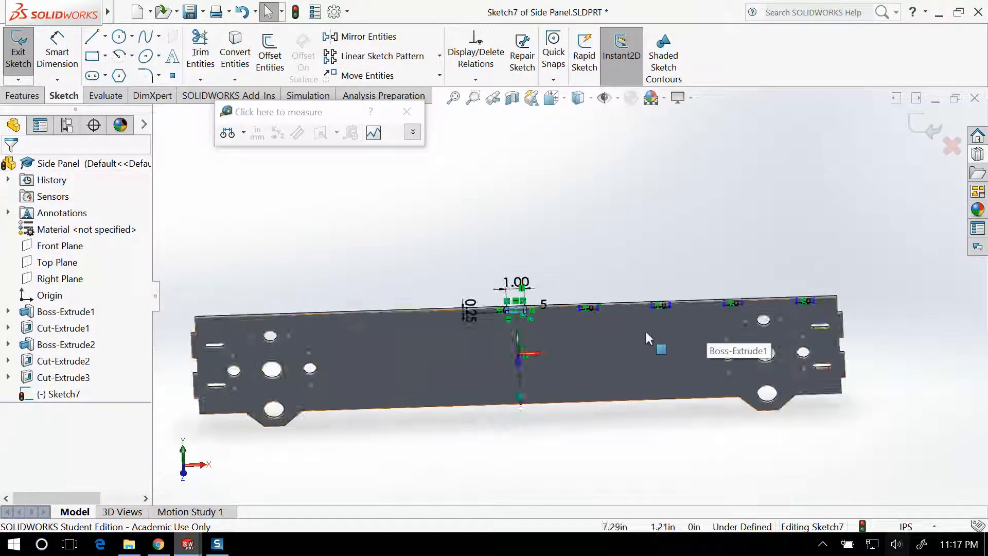
{"action": "scroll", "coordinate": [633, 331], "scroll_direction": "down", "scroll_amount": 2}
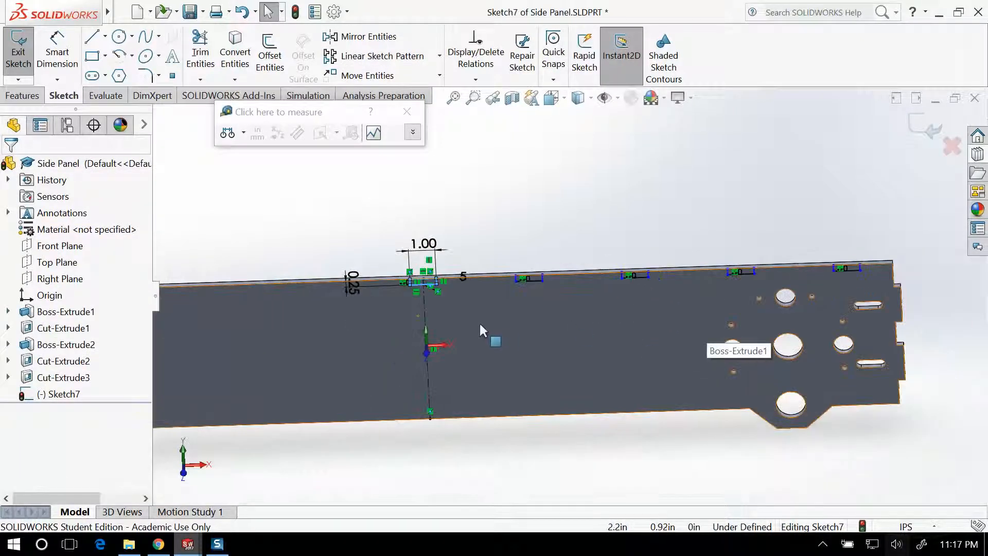
{"action": "left_click", "coordinate": [475, 240]}
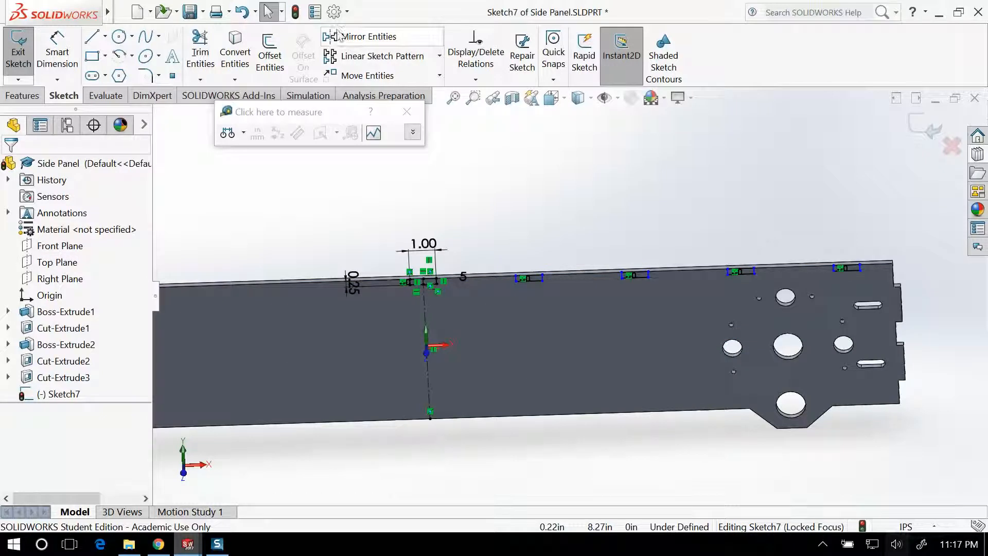
{"action": "left_click", "coordinate": [381, 38]}
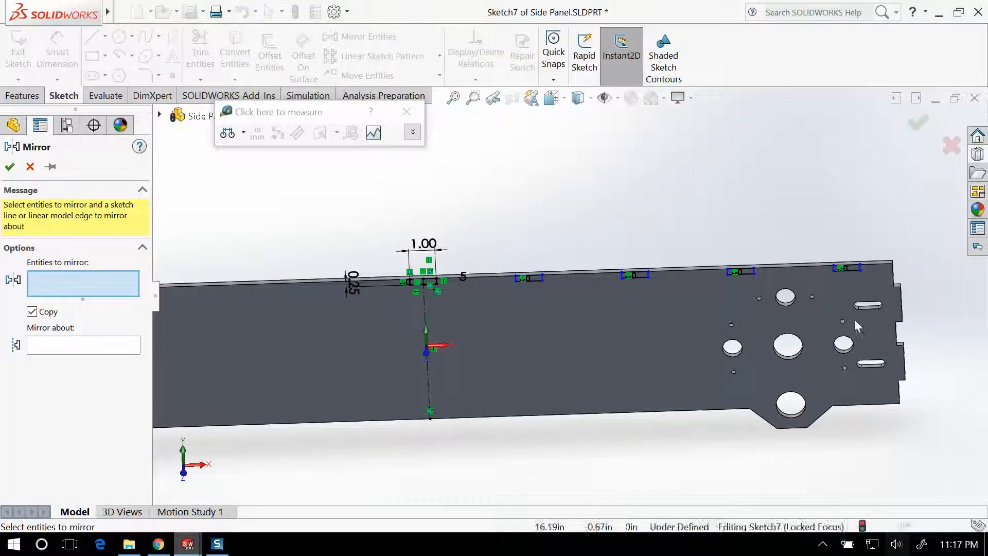
{"action": "left_click_drag", "start_coordinate": [855, 320], "coordinate": [897, 295]}
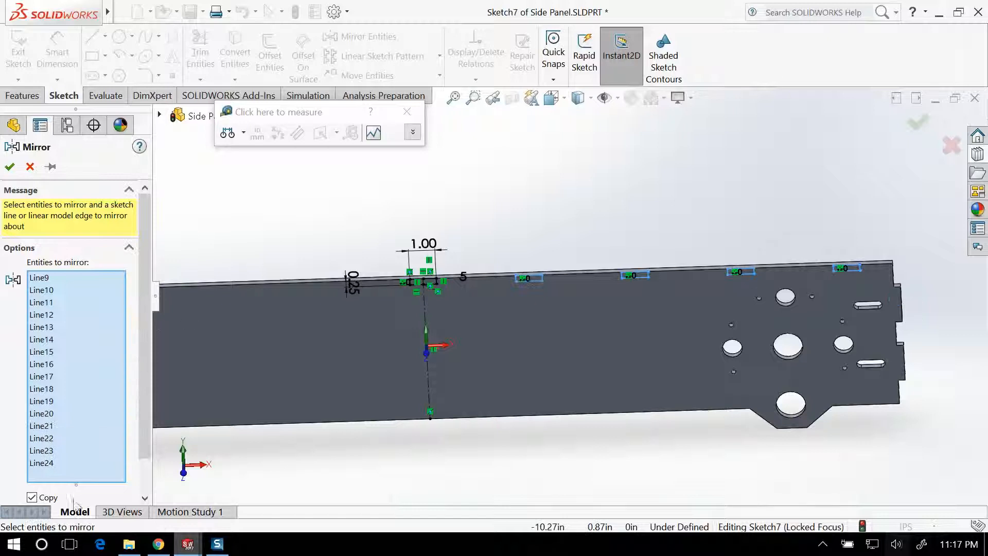
{"action": "scroll", "coordinate": [142, 375], "scroll_direction": "down", "scroll_amount": 2}
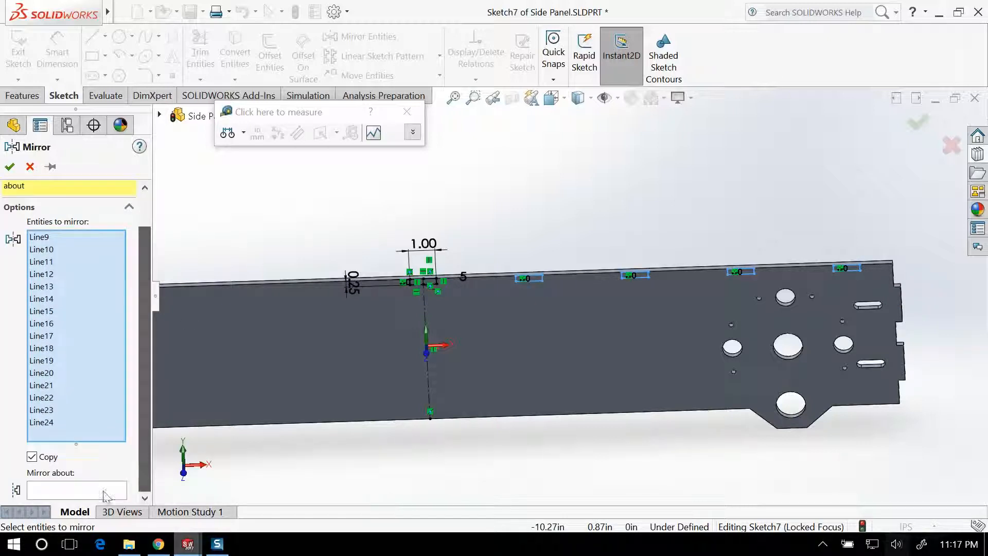
{"action": "left_click", "coordinate": [103, 492]}
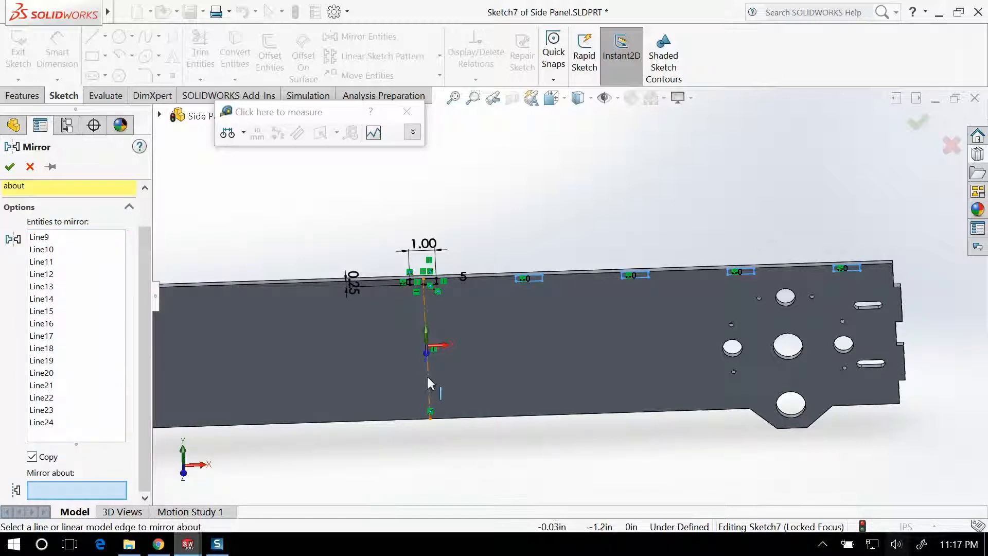
{"action": "left_click", "coordinate": [428, 376]}
{"action": "scroll", "coordinate": [346, 351], "scroll_direction": "up", "scroll_amount": 3}
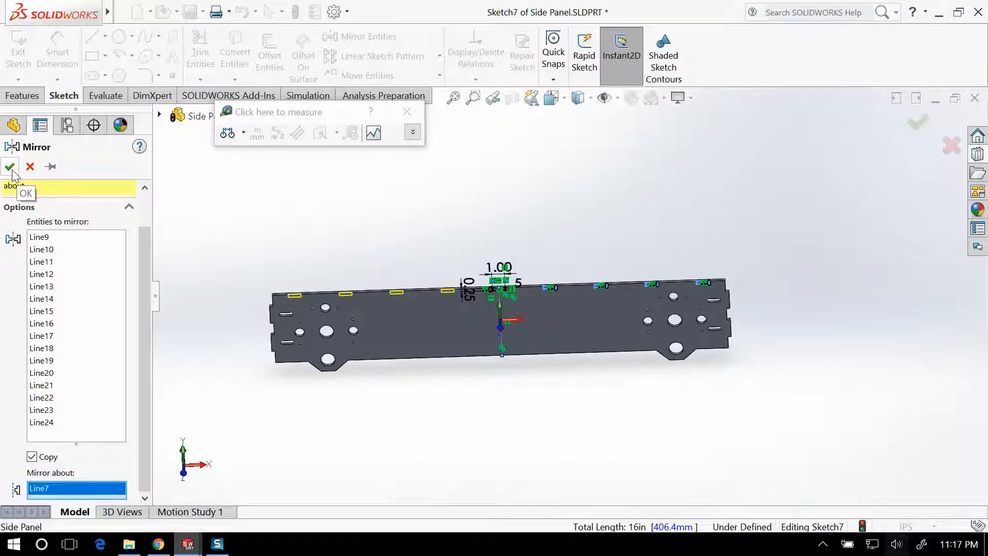
{"action": "left_click", "coordinate": [10, 168]}
Step: Exit the sketch and cut the notch rectangles into the panel with a blind Extruded Cut 0.10 in deep
{"action": "scroll", "coordinate": [575, 346], "scroll_direction": "down", "scroll_amount": 2}
{"action": "scroll", "coordinate": [573, 341], "scroll_direction": "down", "scroll_amount": 3}
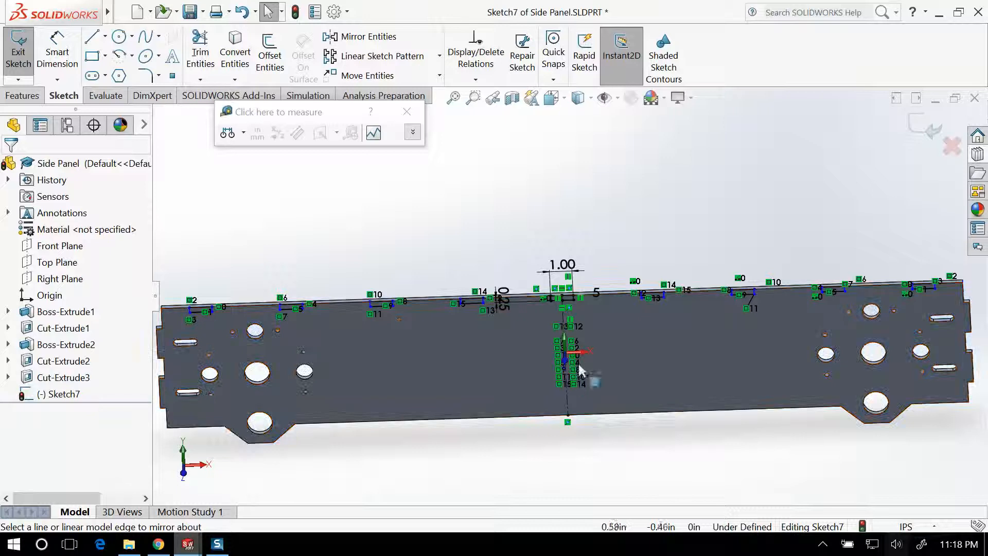
{"action": "mouse_move", "coordinate": [2, 28]}
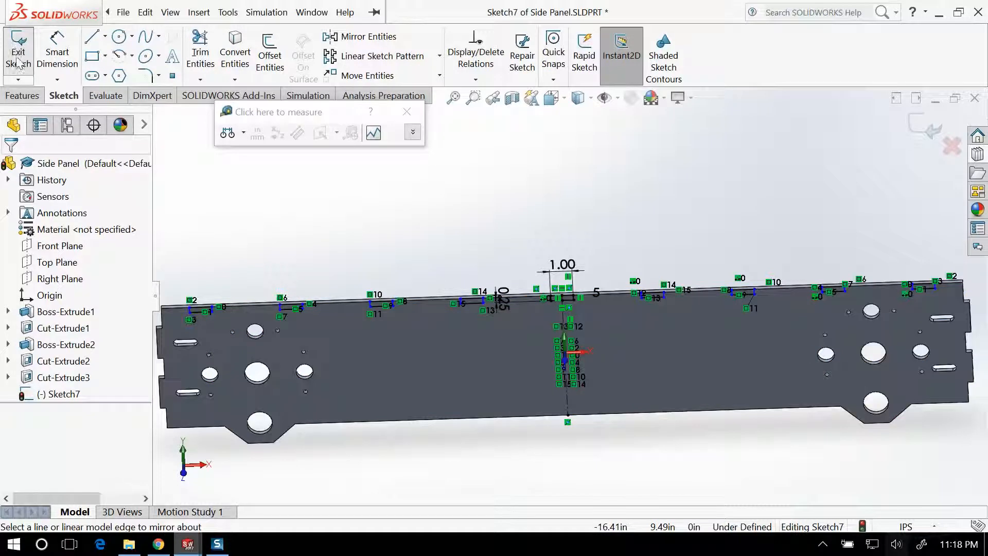
{"action": "left_click", "coordinate": [19, 51]}
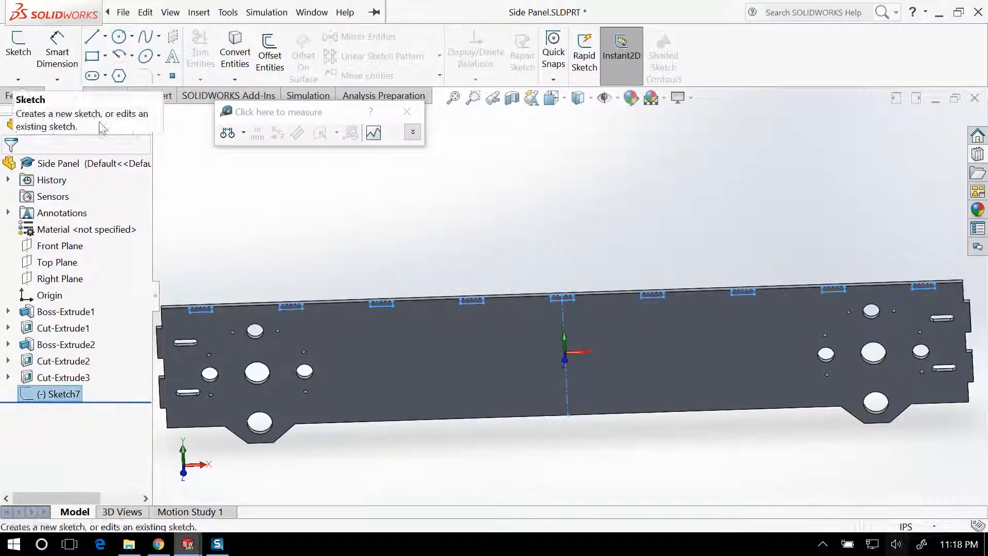
{"action": "left_click", "coordinate": [22, 95]}
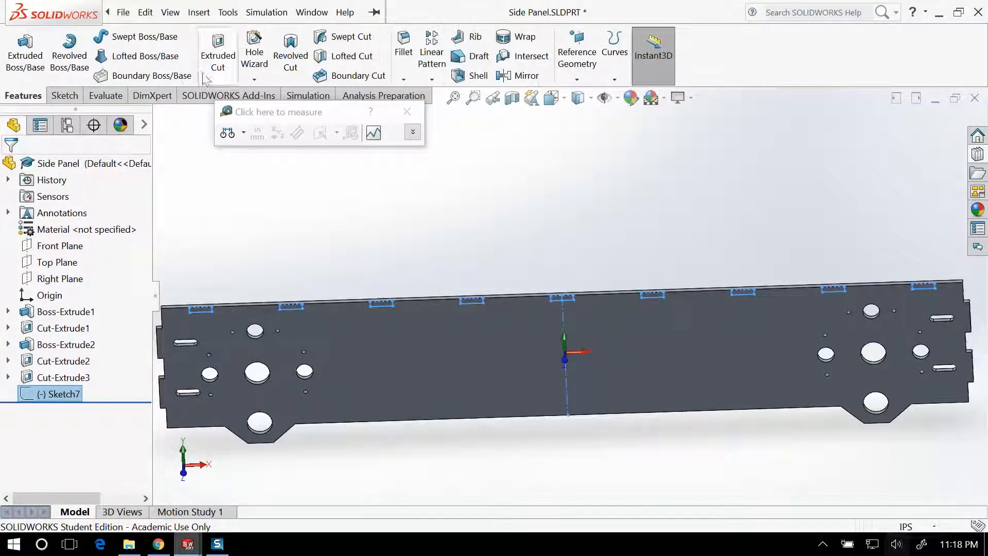
{"action": "left_click", "coordinate": [218, 51]}
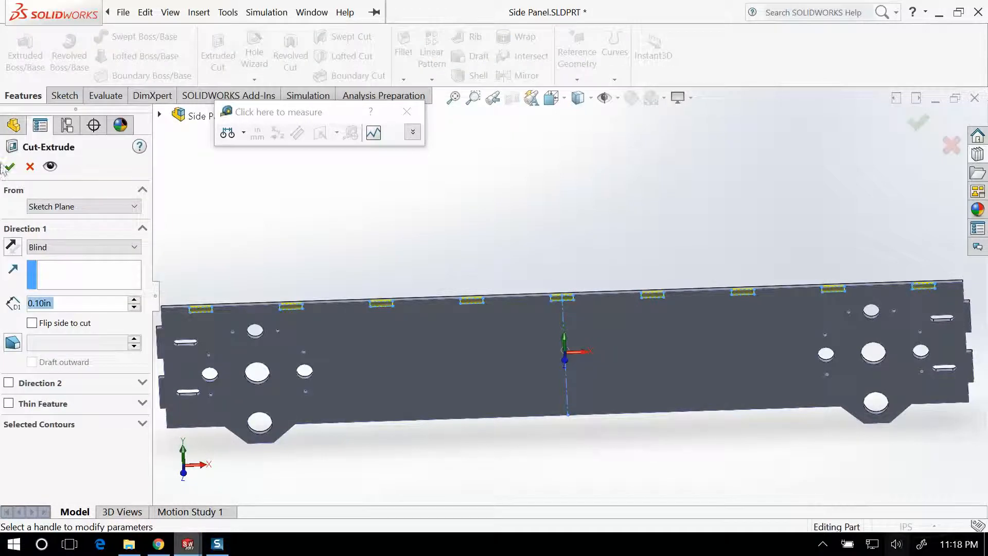
{"action": "left_click", "coordinate": [8, 167]}
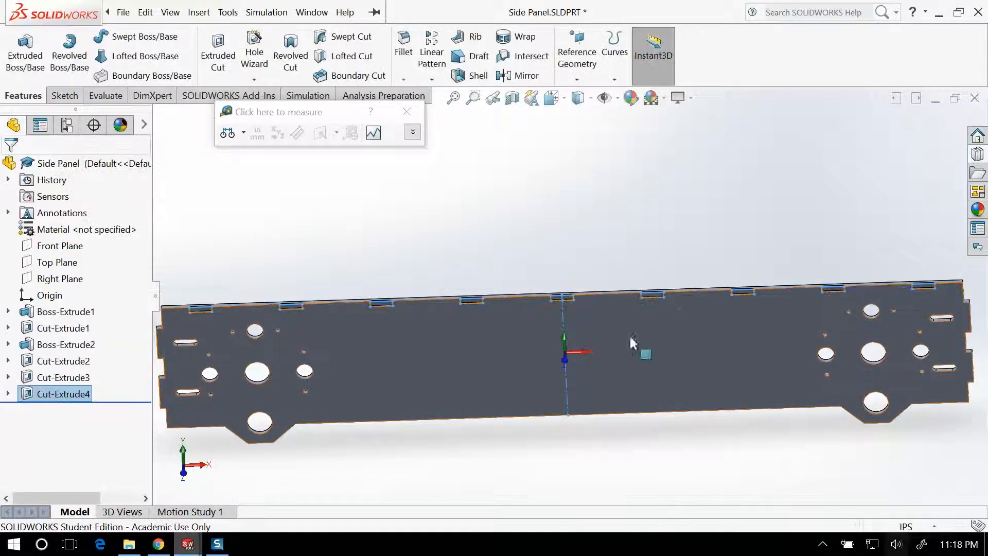
Step: Edit the notch cut along the panel's upper edge so that its end condition is Through All
{"action": "scroll", "coordinate": [628, 335], "scroll_direction": "down", "scroll_amount": 2}
{"action": "scroll", "coordinate": [628, 335], "scroll_direction": "down", "scroll_amount": 1}
{"action": "left_click", "coordinate": [47, 394]}
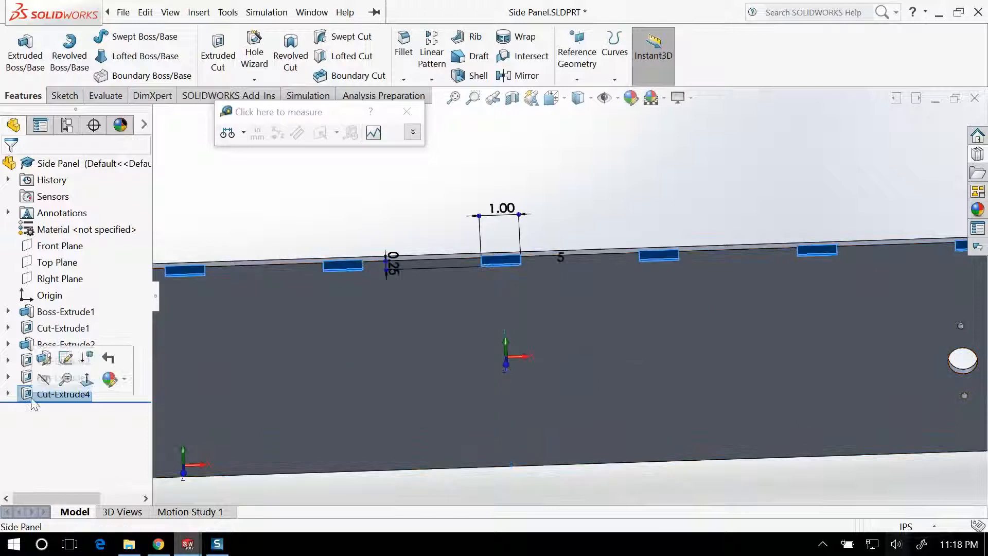
{"action": "left_click", "coordinate": [66, 358]}
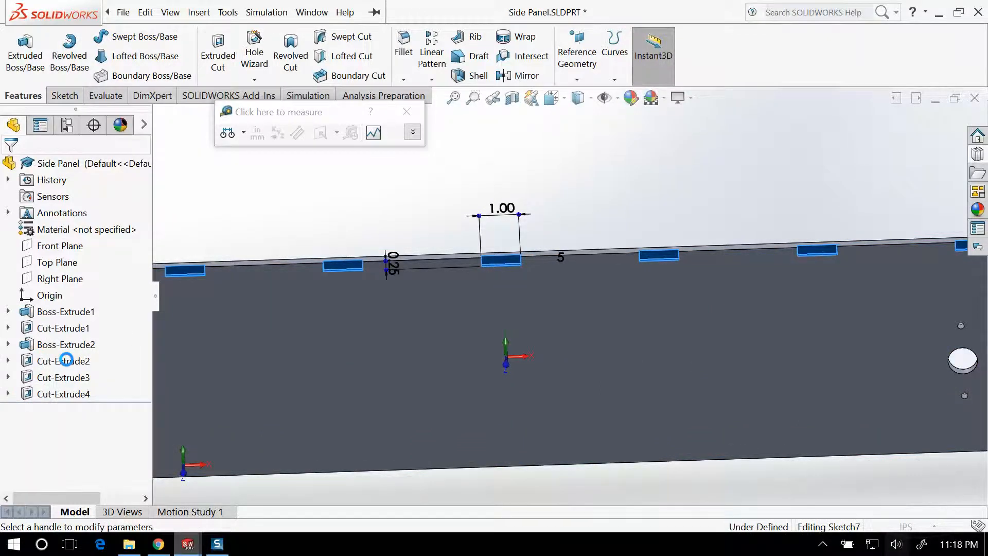
{"action": "left_click", "coordinate": [59, 247]}
{"action": "left_click", "coordinate": [54, 267]}
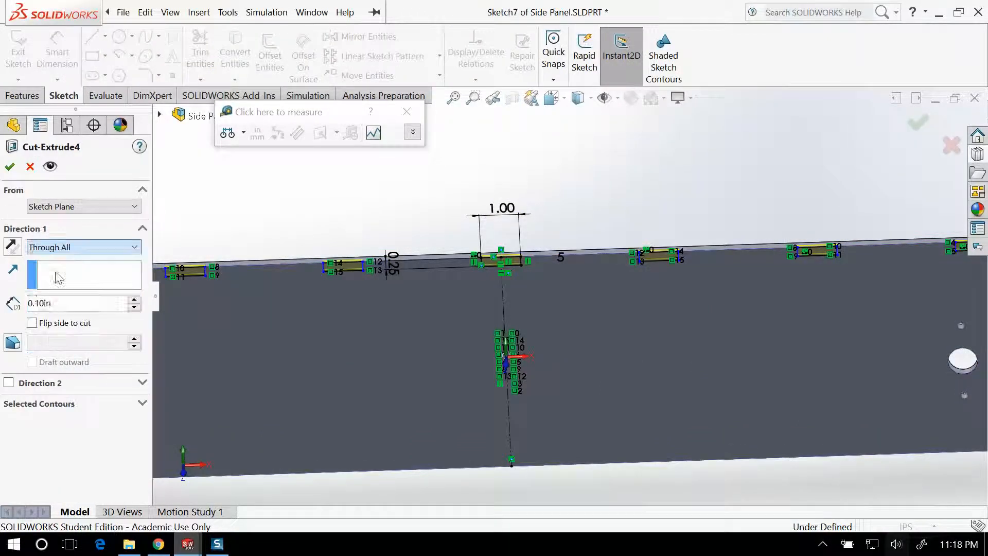
{"action": "left_click", "coordinate": [10, 166]}
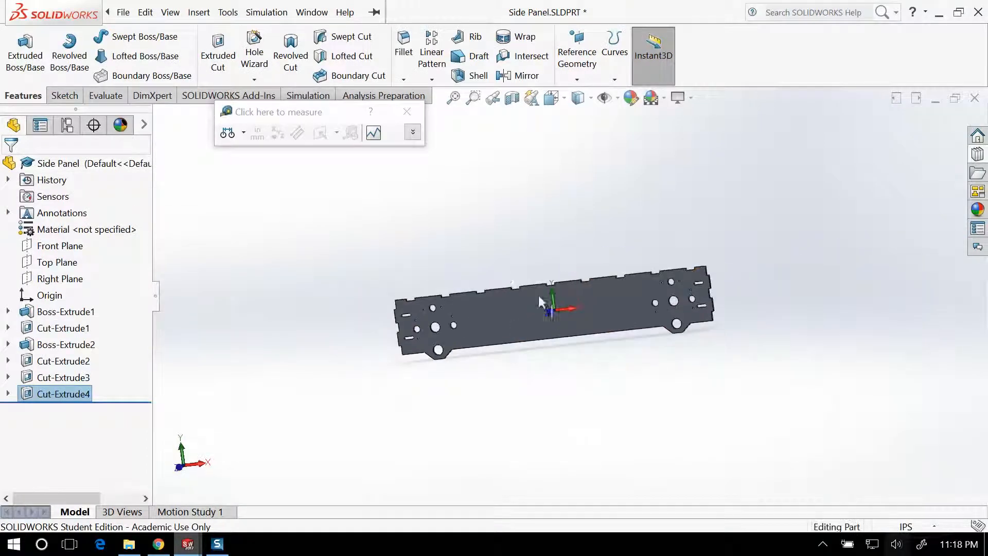
Step: Inspect the notches along the panel's upper edge from several distances and angles
{"action": "scroll", "coordinate": [576, 297], "scroll_direction": "down", "scroll_amount": 3}
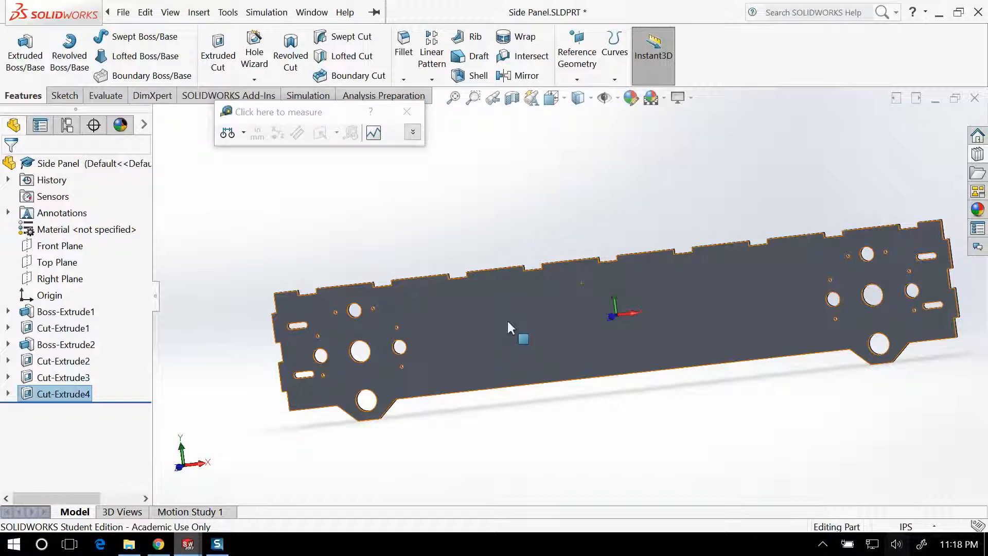
{"action": "scroll", "coordinate": [456, 277], "scroll_direction": "down", "scroll_amount": 5}
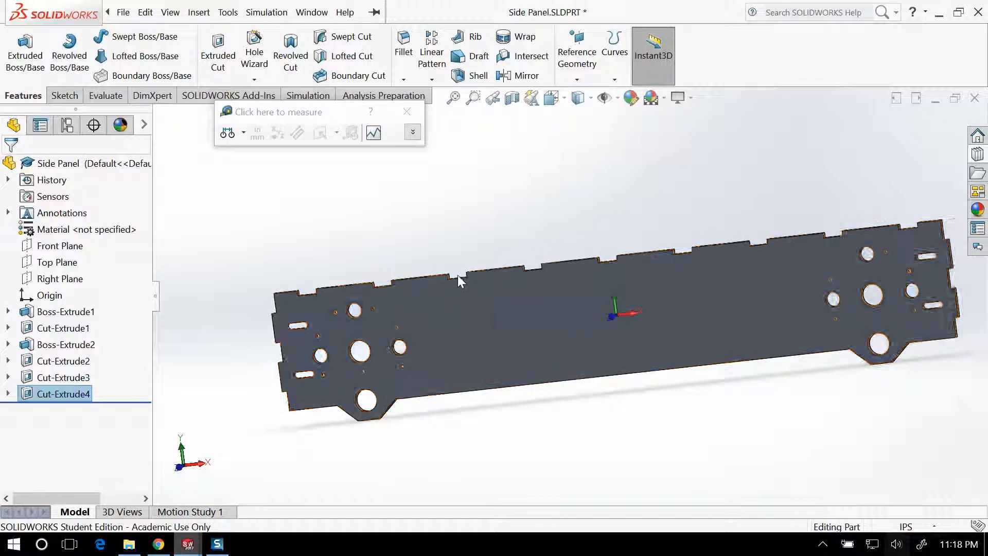
{"action": "scroll", "coordinate": [523, 303], "scroll_direction": "up", "scroll_amount": 3}
{"action": "scroll", "coordinate": [510, 295], "scroll_direction": "down", "scroll_amount": 3}
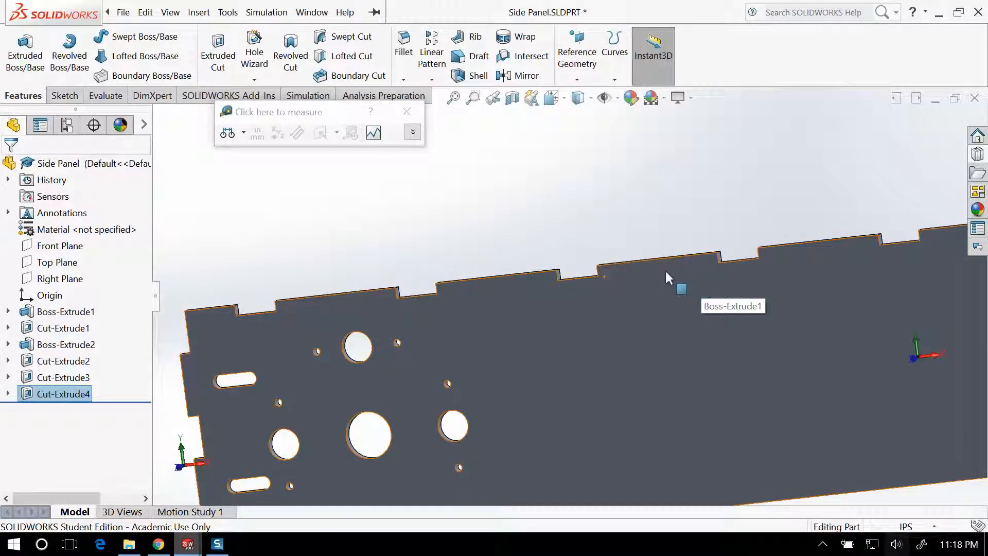
{"action": "middle_click_drag", "start_coordinate": [664, 278], "coordinate": [625, 236]}
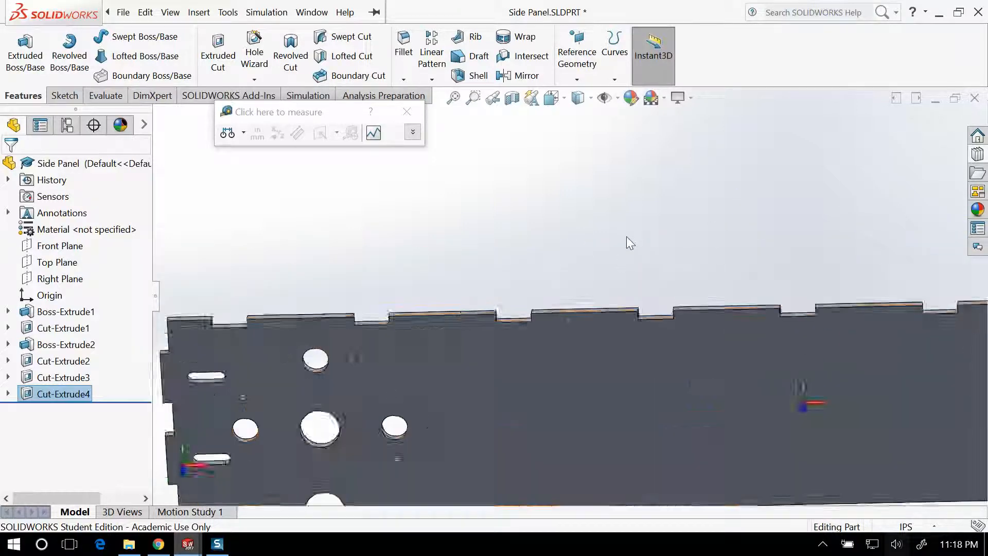
{"action": "scroll", "coordinate": [558, 321], "scroll_direction": "up", "scroll_amount": 3}
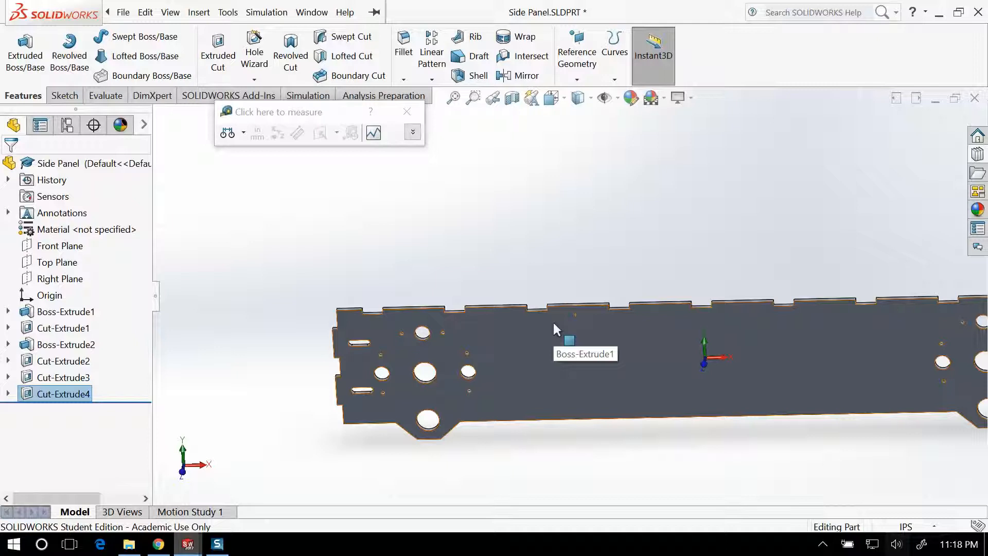
{"action": "middle_click_drag", "start_coordinate": [554, 325], "coordinate": [583, 309]}
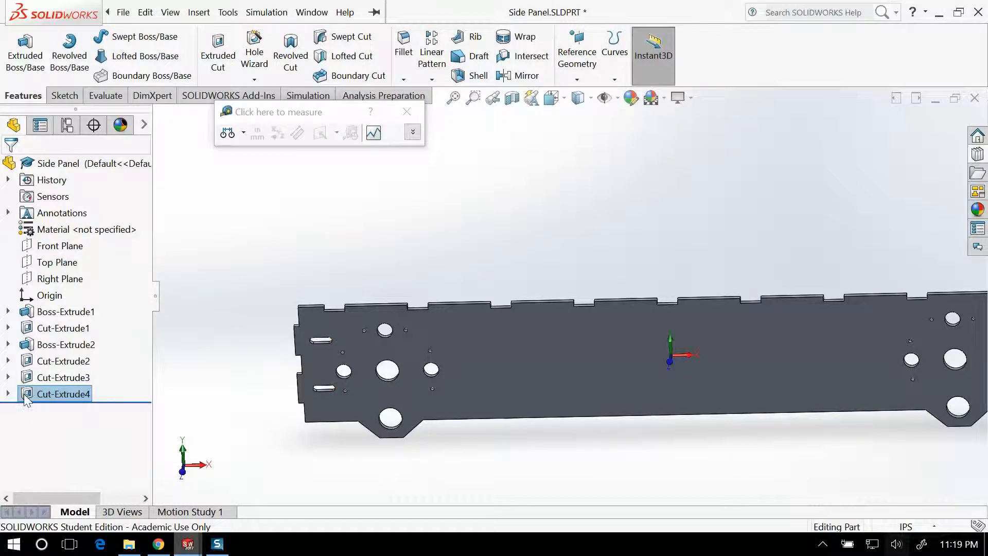
{"action": "left_click", "coordinate": [314, 277]}
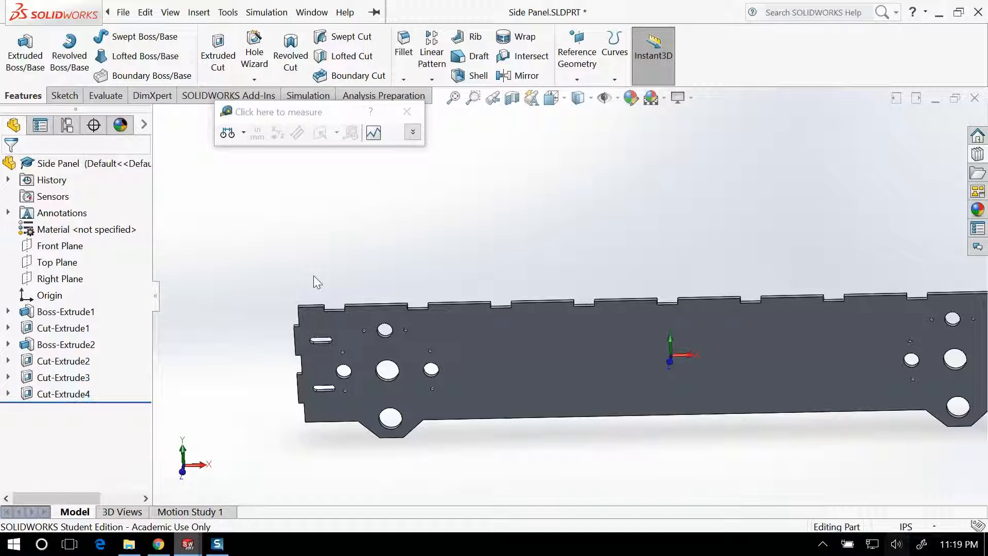
Step: Start a sketch on the panel's front face and draw a vertical centerline from the middle notch's midpoint to the lower edge
{"action": "left_click", "coordinate": [64, 95]}
{"action": "left_click", "coordinate": [19, 46]}
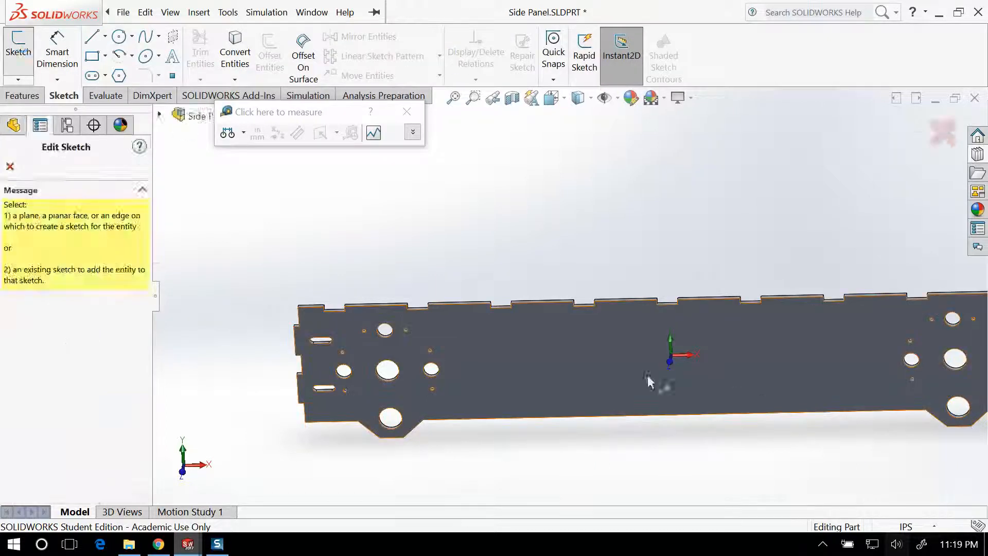
{"action": "left_click", "coordinate": [651, 378]}
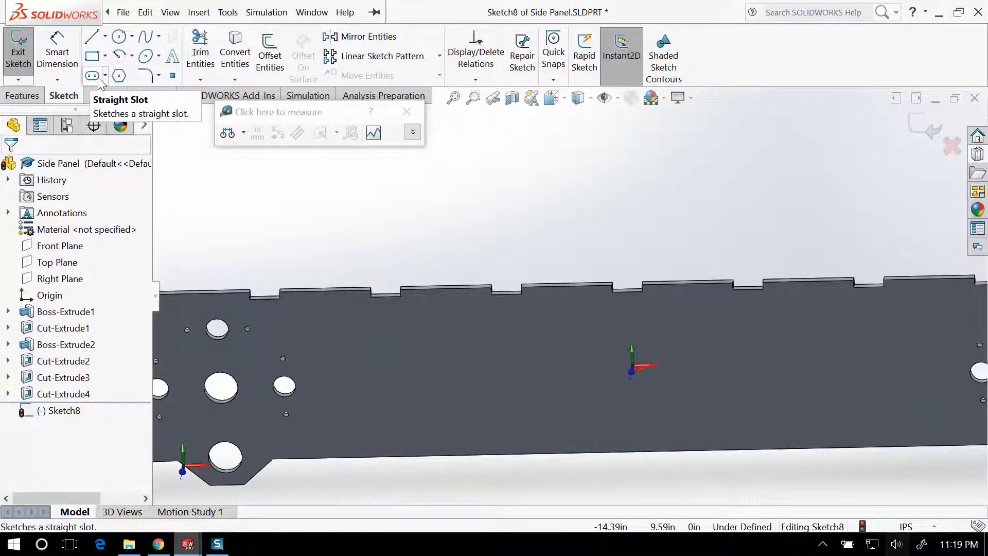
{"action": "left_click", "coordinate": [104, 36]}
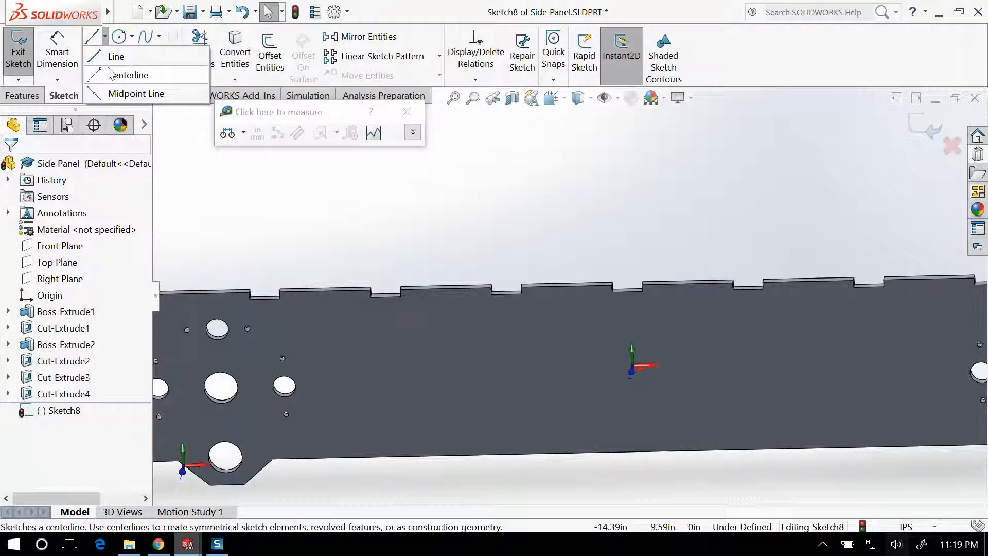
{"action": "left_click", "coordinate": [127, 75]}
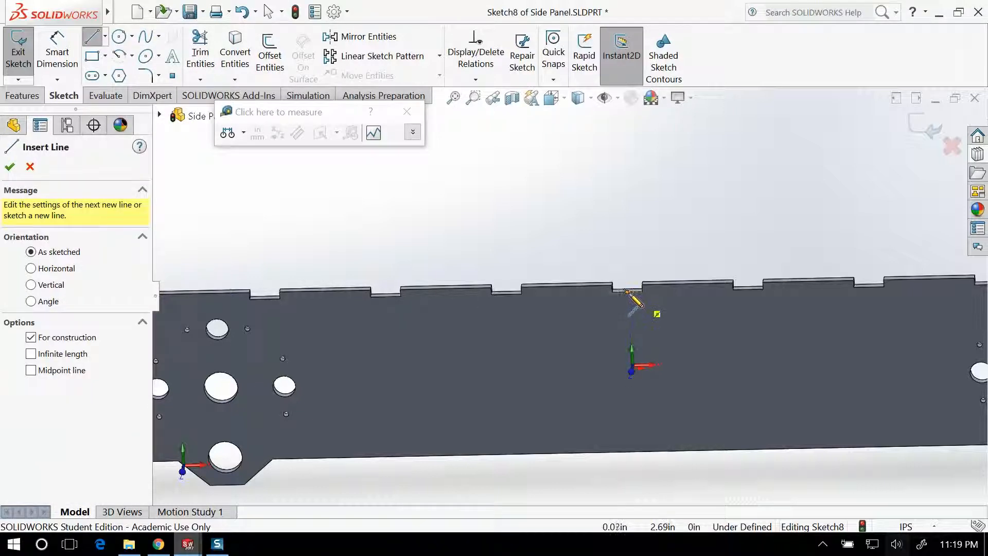
{"action": "left_click_drag", "start_coordinate": [627, 292], "coordinate": [637, 451]}
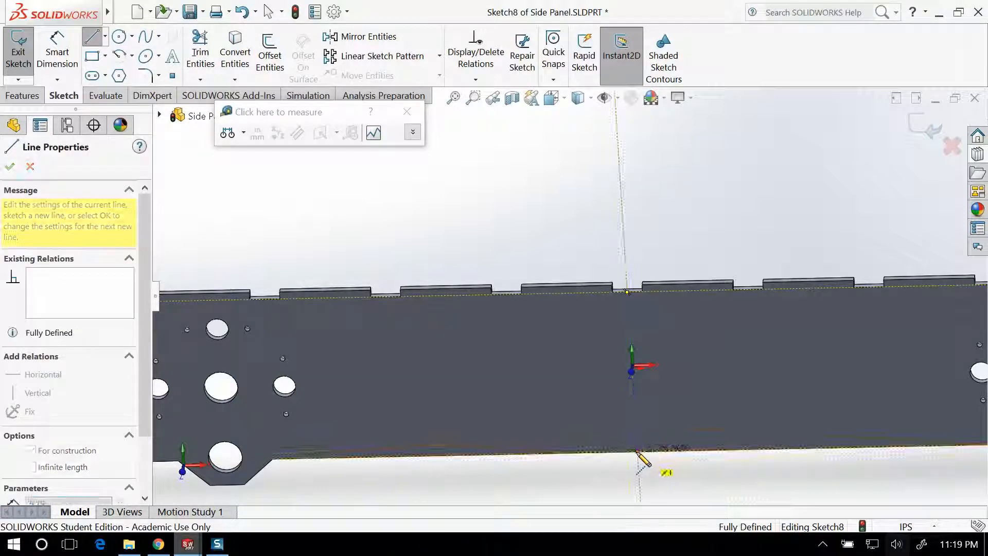
{"action": "left_click", "coordinate": [105, 37]}
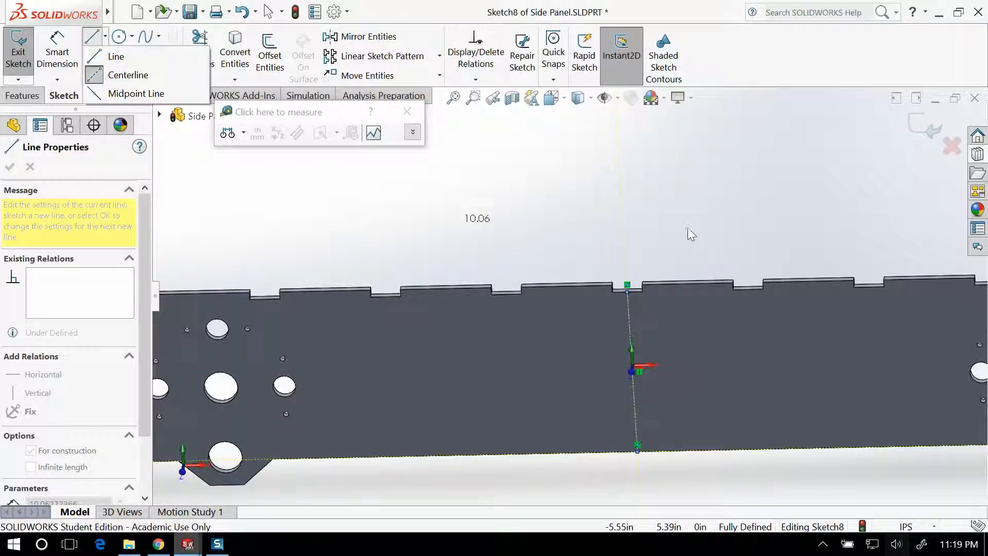
{"action": "left_click", "coordinate": [710, 494]}
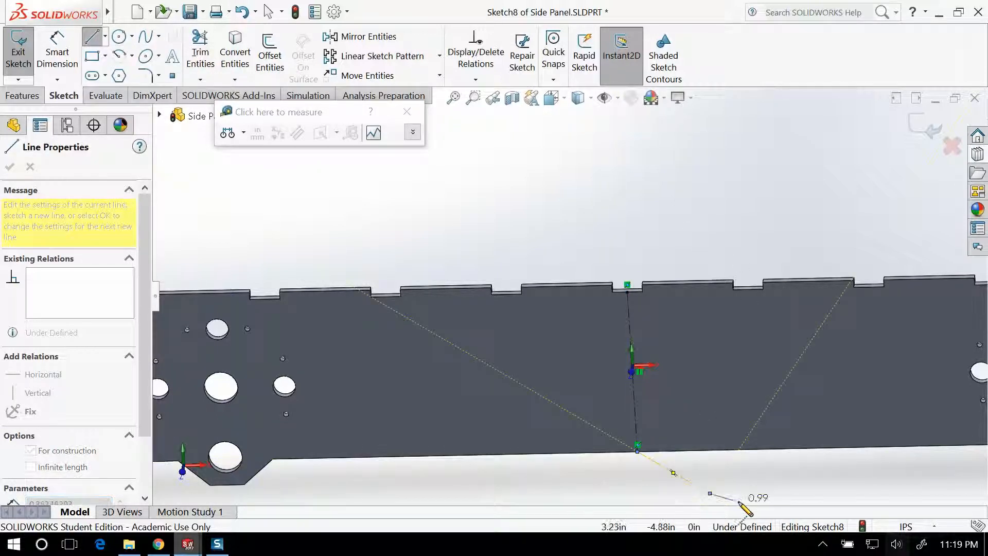
{"action": "key", "text": "Escape"}
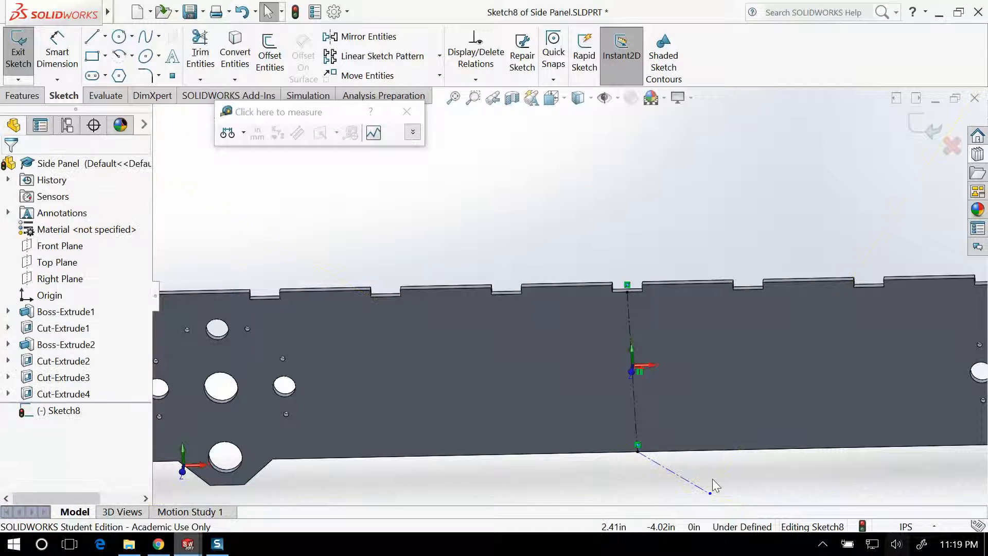
{"action": "left_click", "coordinate": [629, 335]}
{"action": "left_click", "coordinate": [538, 191]}
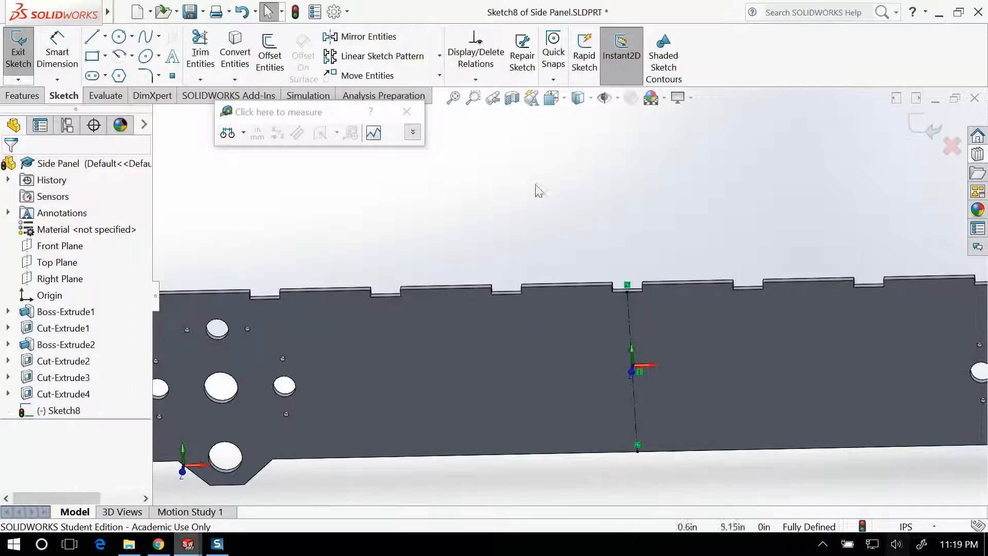
Step: Draw a second vertical centerline from the midpoint of the first tab right of centre down to the panel's lower edge
{"action": "left_click", "coordinate": [105, 36]}
{"action": "left_click", "coordinate": [129, 73]}
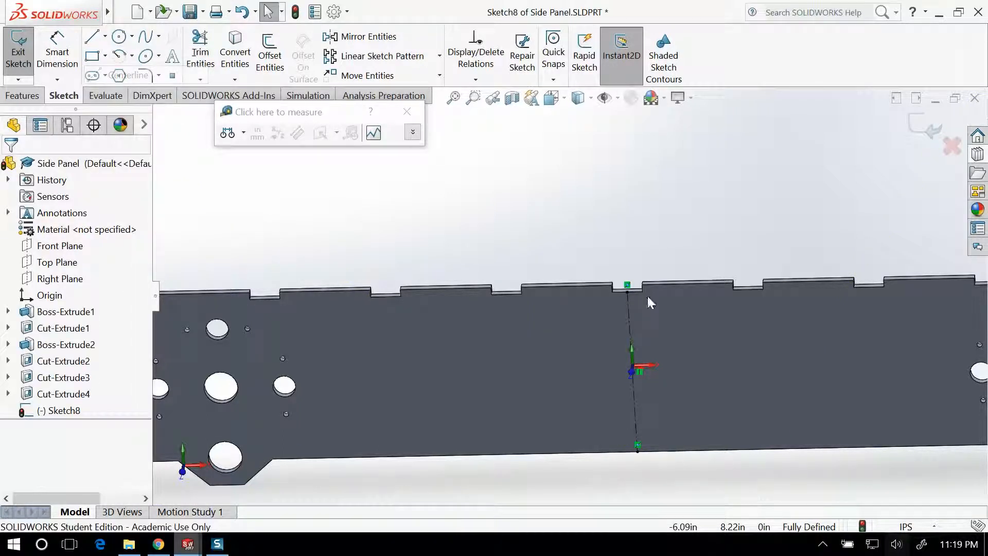
{"action": "left_click", "coordinate": [688, 284]}
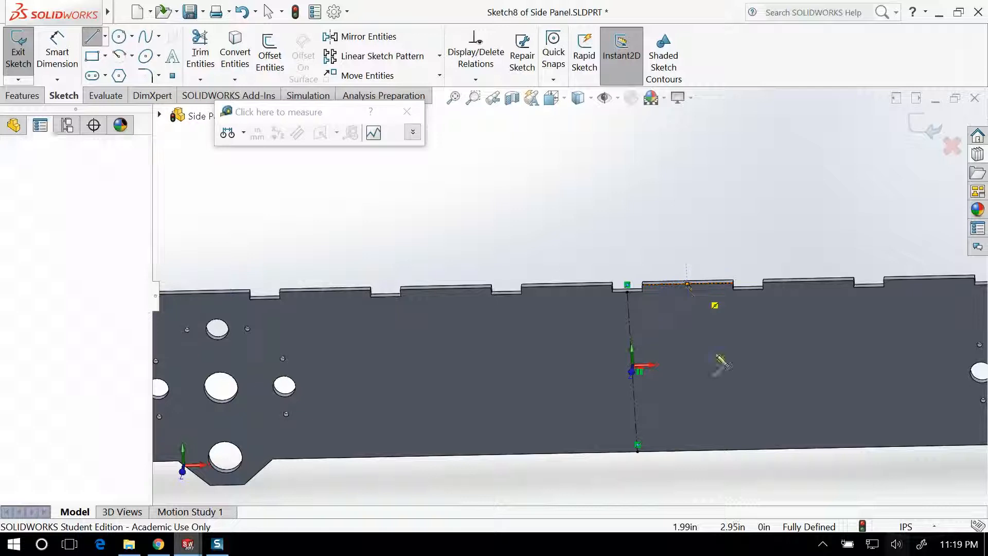
{"action": "left_click", "coordinate": [698, 451]}
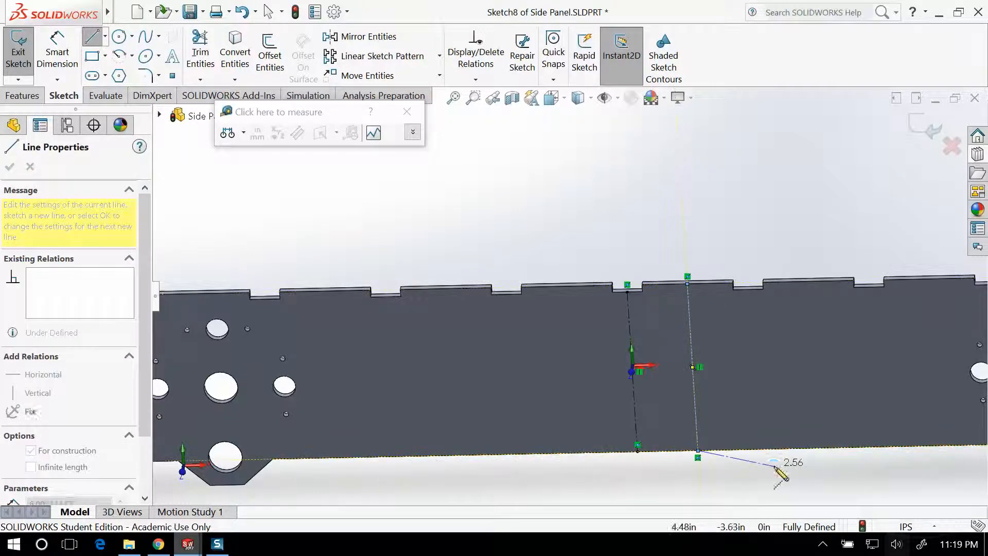
{"action": "key", "text": "Escape"}
Step: Sketch a vertical straight slot on the second centerline near the upper edge, about 0.50 in between centres and 0.45 in wide
{"action": "scroll", "coordinate": [708, 323], "scroll_direction": "down", "scroll_amount": 3}
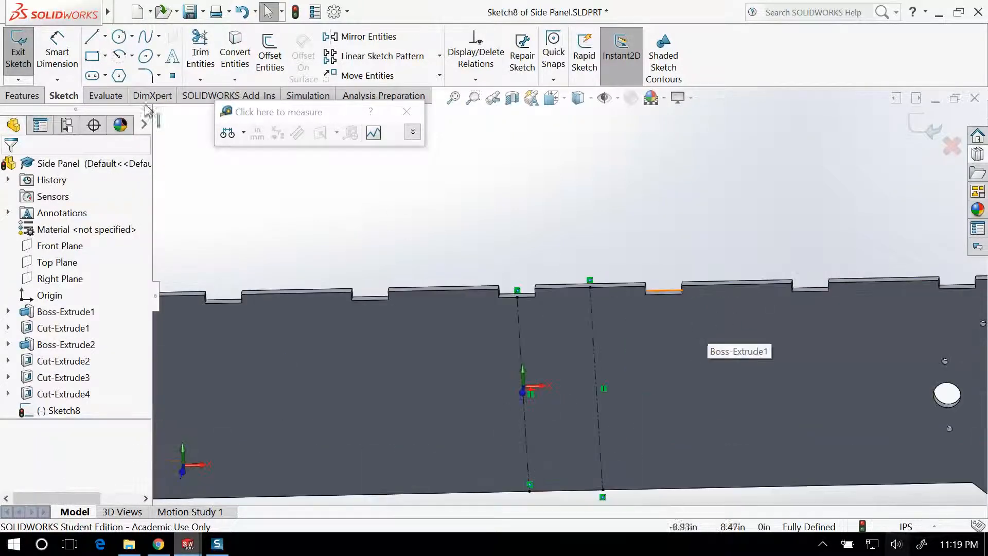
{"action": "left_click", "coordinate": [92, 76]}
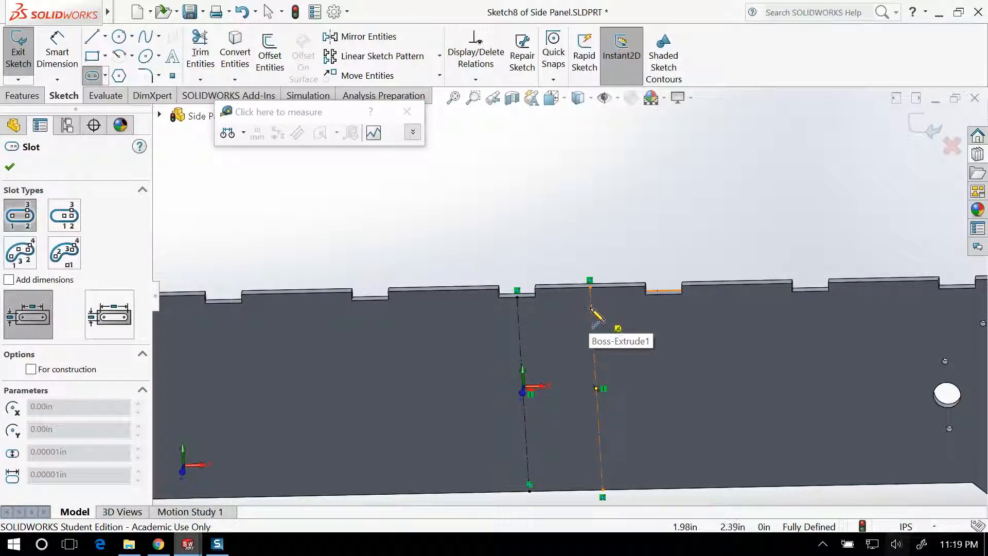
{"action": "left_click", "coordinate": [591, 313]}
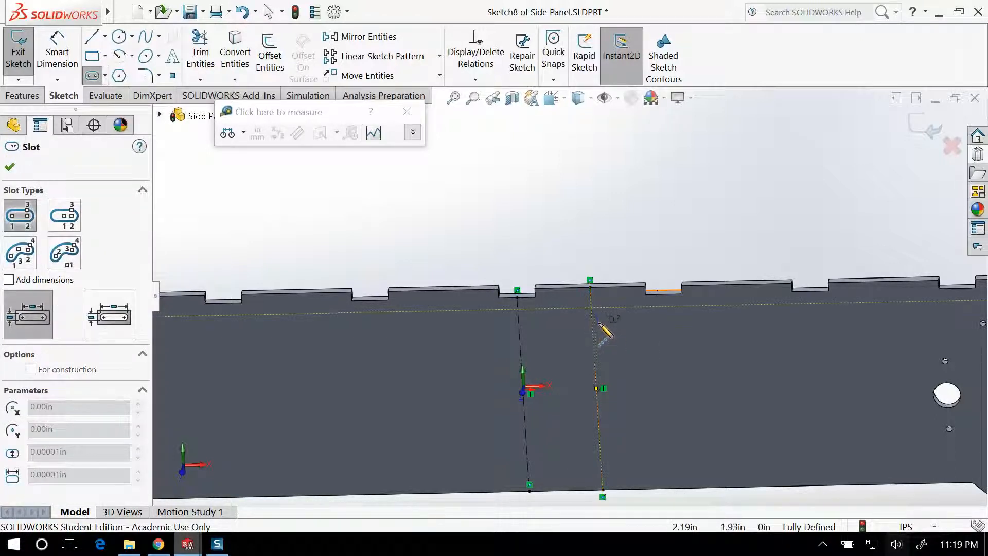
{"action": "left_click", "coordinate": [593, 325]}
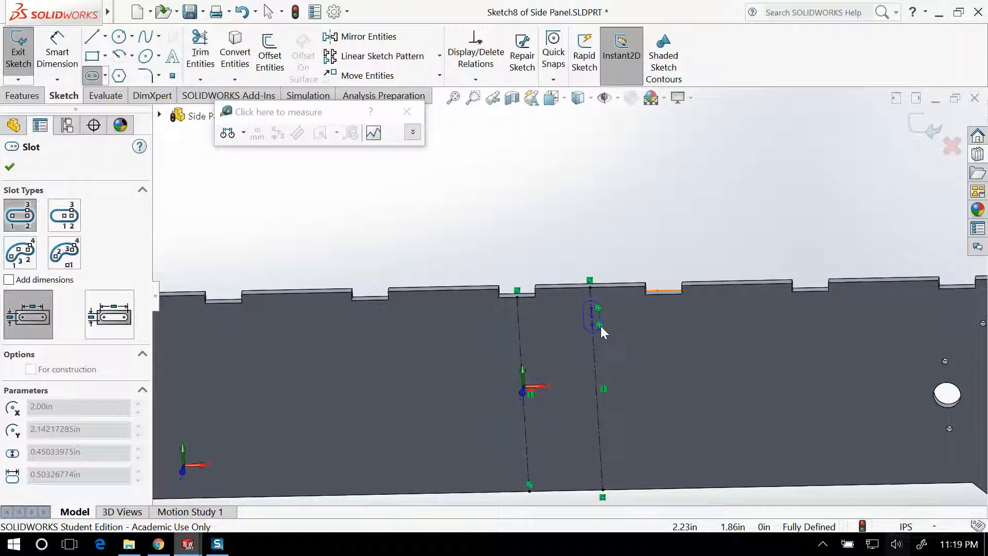
{"action": "left_click", "coordinate": [601, 333]}
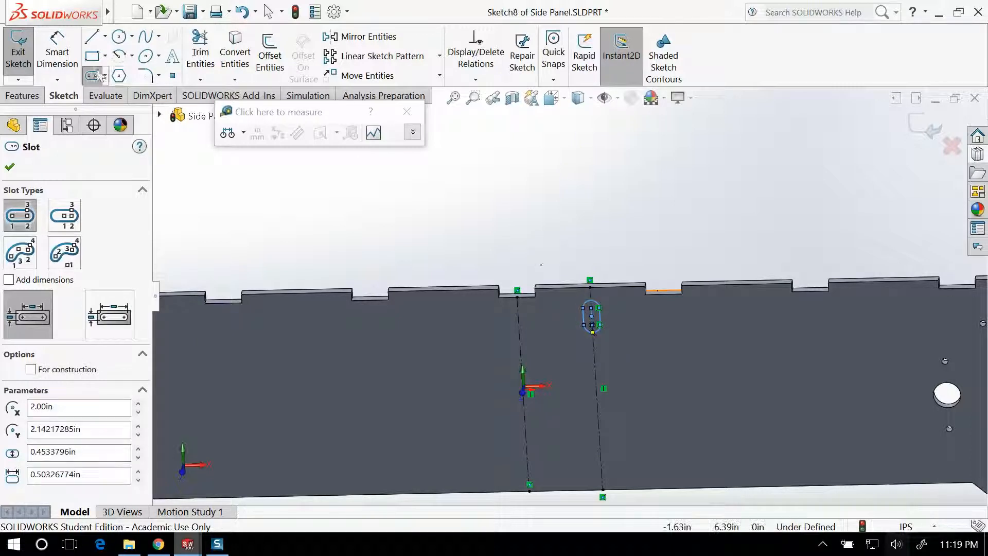
Step: Dimension the slot's straight side to 0.75 in
{"action": "left_click", "coordinate": [47, 60]}
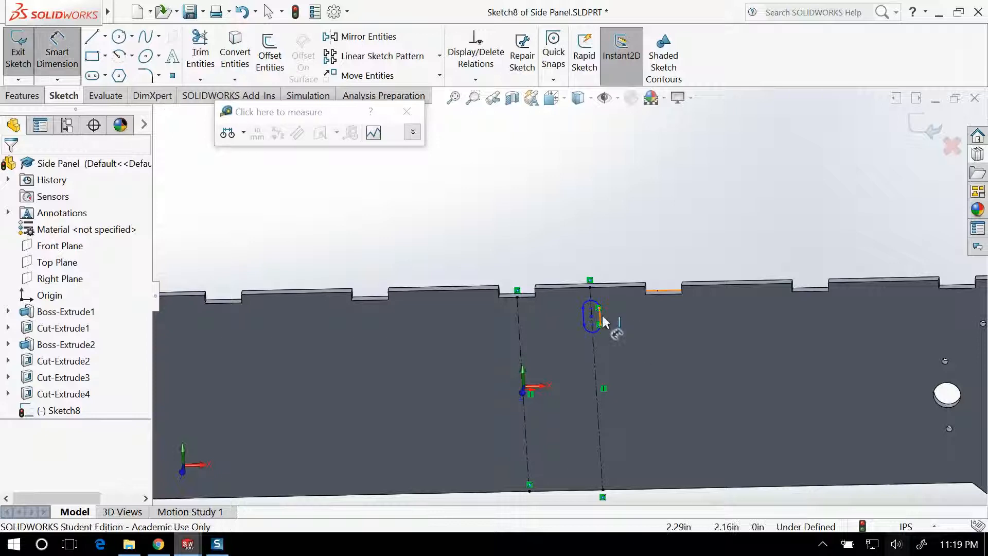
{"action": "left_click", "coordinate": [603, 322]}
{"action": "left_click", "coordinate": [658, 322]}
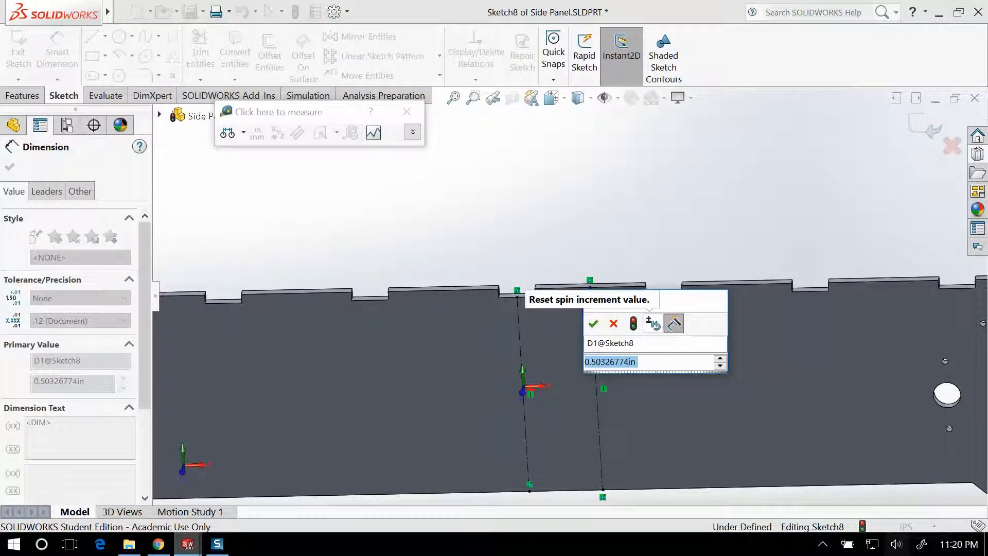
{"action": "type", "text": "0.5"}
{"action": "key", "text": "Return"}
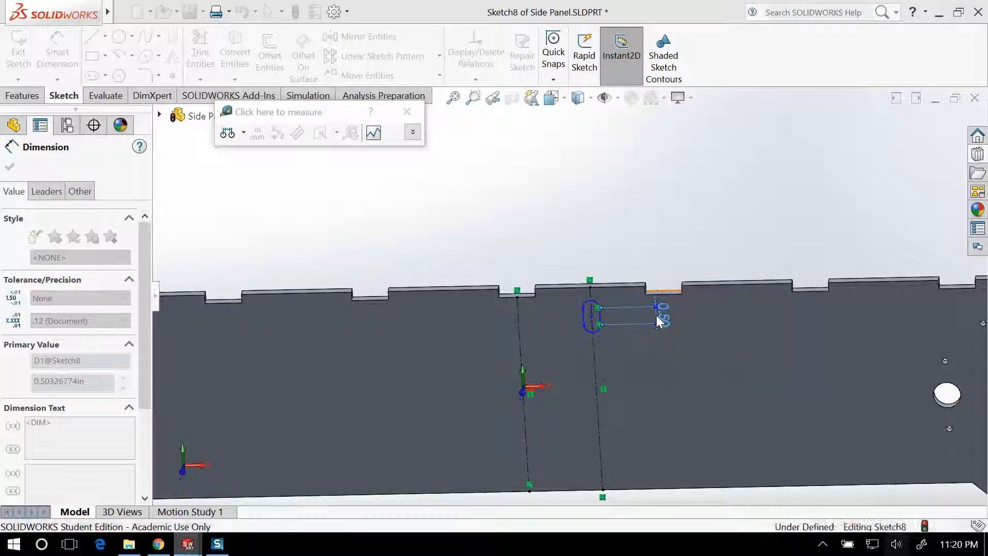
Step: Dimension the slot's width between its two straight sides to 6.2 mm
{"action": "scroll", "coordinate": [633, 283], "scroll_direction": "down", "scroll_amount": 3}
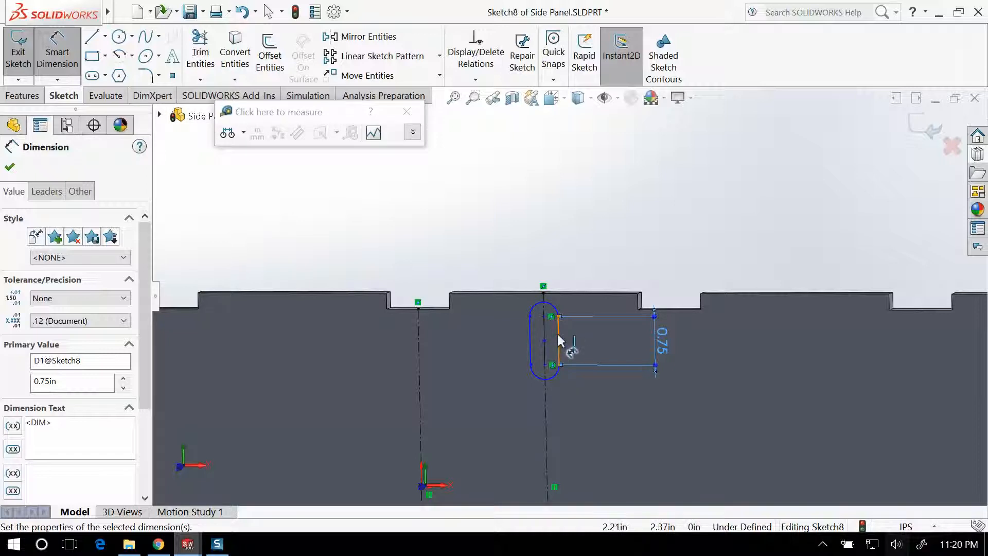
{"action": "left_click", "coordinate": [539, 332]}
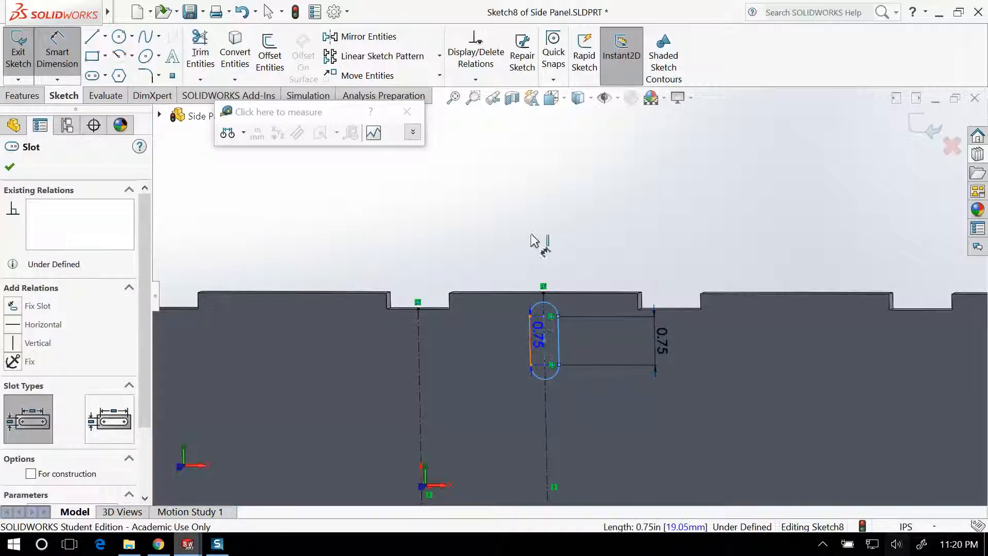
{"action": "left_click", "coordinate": [546, 212]}
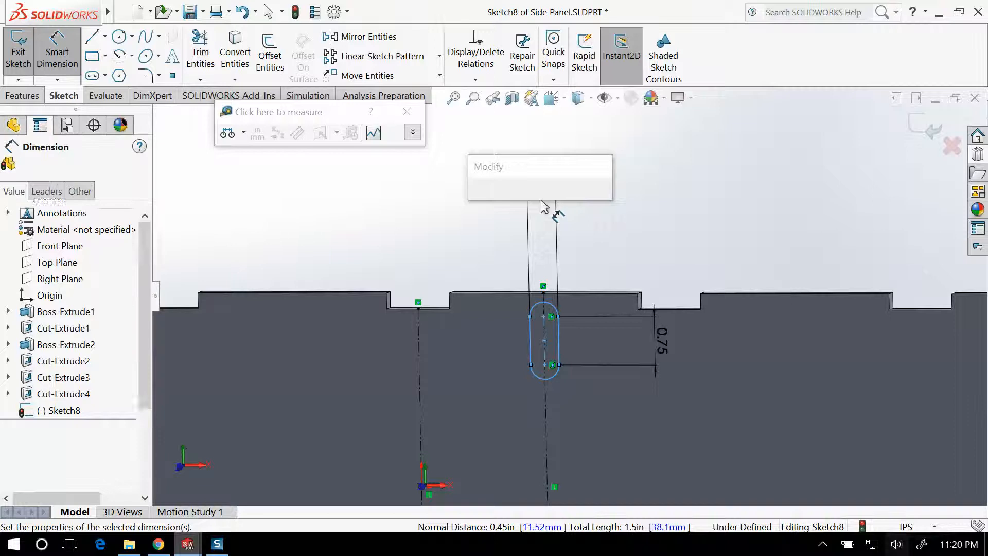
{"action": "type", "text": "6."}
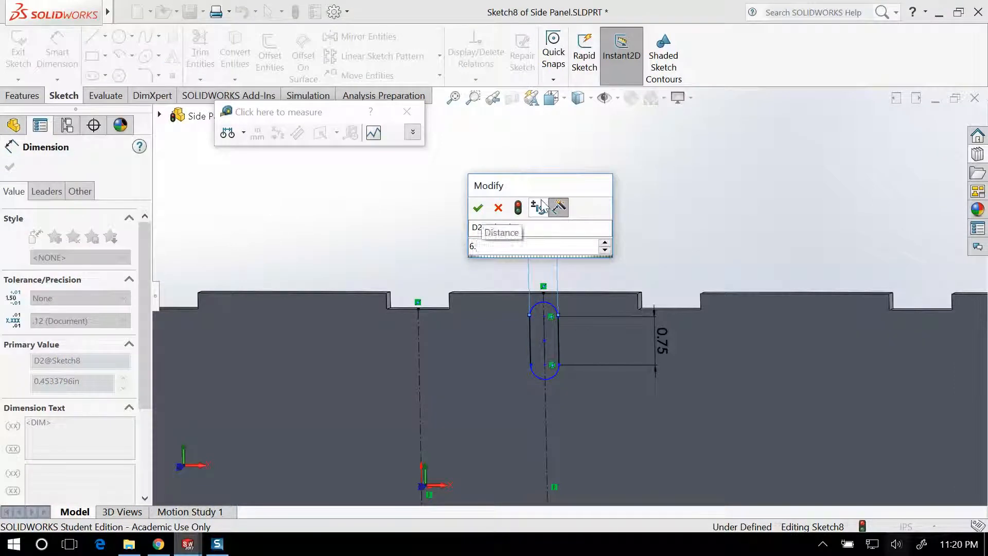
{"action": "type", "text": "2mm"}
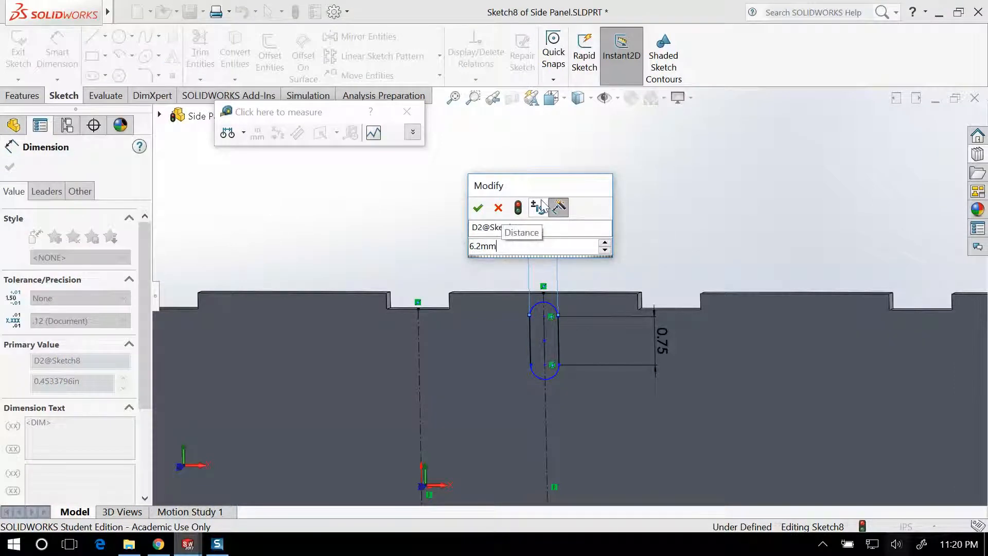
{"action": "key", "text": "Return"}
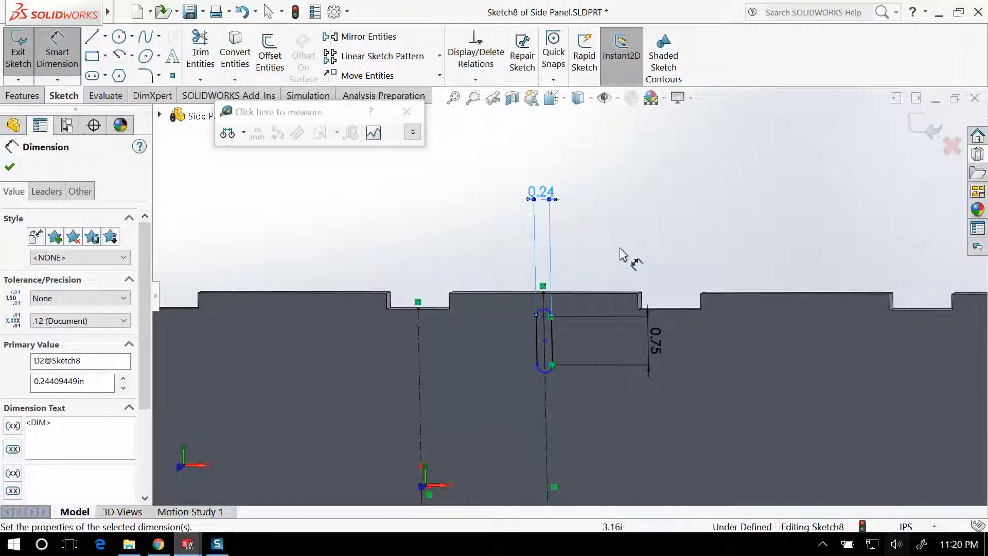
Step: Exit the slot sketch and delete it from the side panel
{"action": "scroll", "coordinate": [598, 251], "scroll_direction": "down", "scroll_amount": 3}
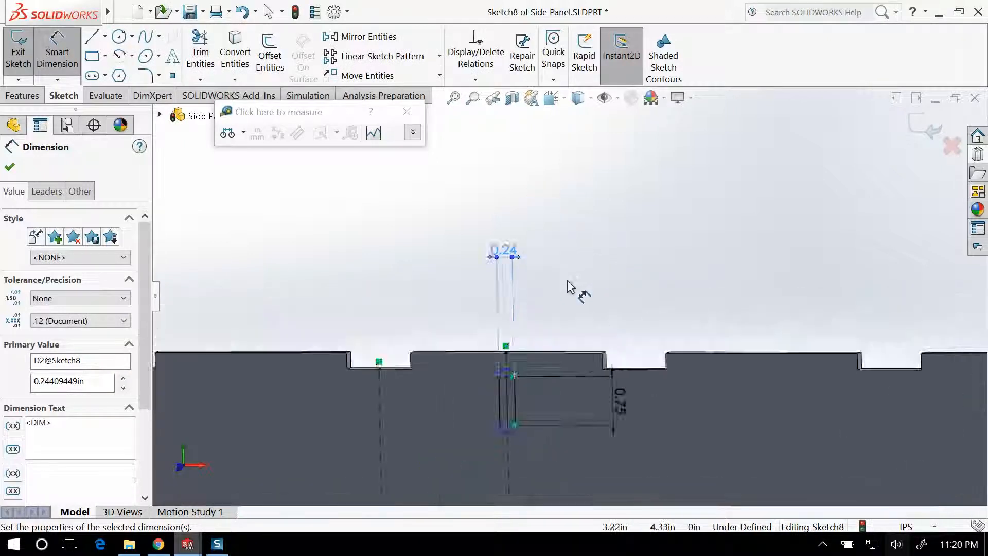
{"action": "scroll", "coordinate": [570, 286], "scroll_direction": "up", "scroll_amount": 2}
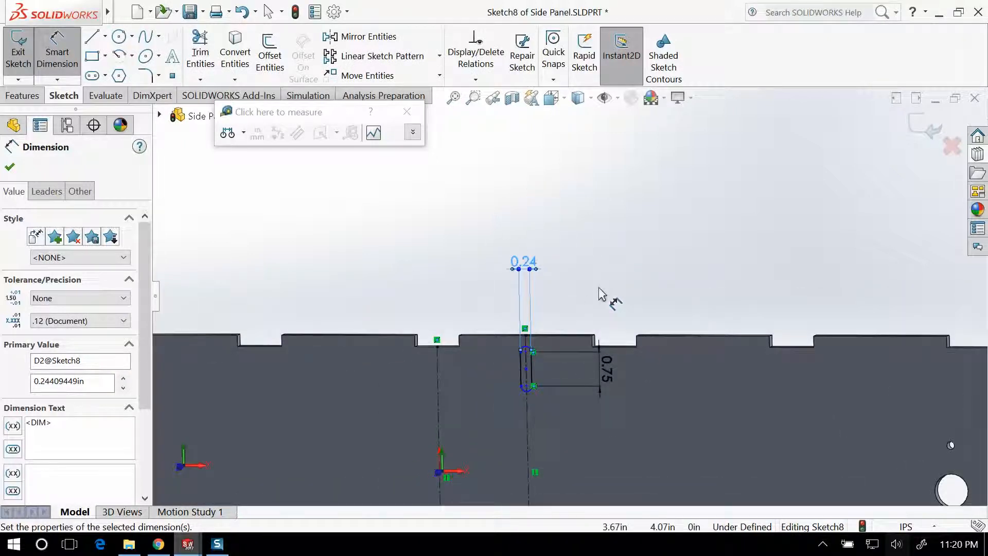
{"action": "scroll", "coordinate": [597, 296], "scroll_direction": "up", "scroll_amount": 4}
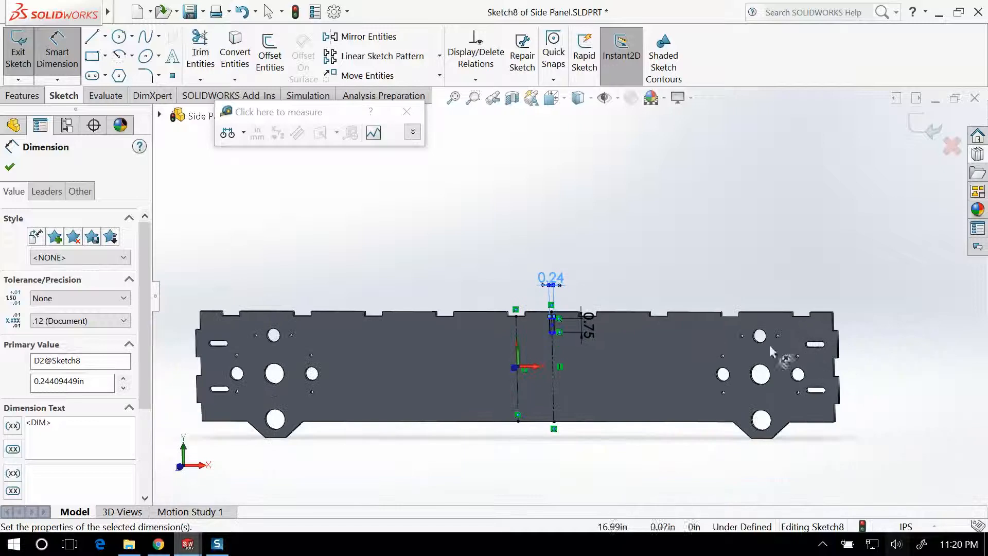
{"action": "scroll", "coordinate": [551, 326], "scroll_direction": "down", "scroll_amount": 3}
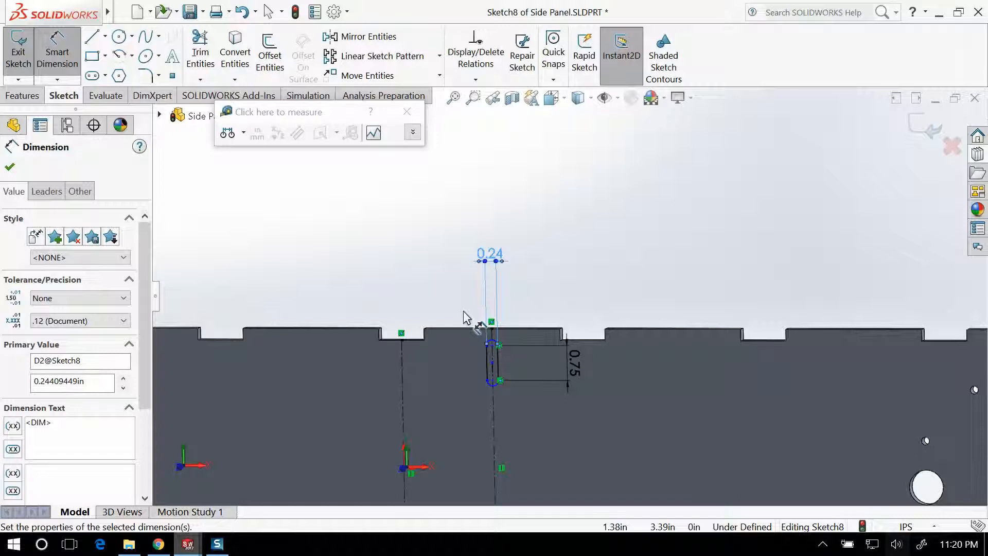
{"action": "scroll", "coordinate": [591, 281], "scroll_direction": "up", "scroll_amount": 3}
{"action": "scroll", "coordinate": [571, 316], "scroll_direction": "up", "scroll_amount": 1}
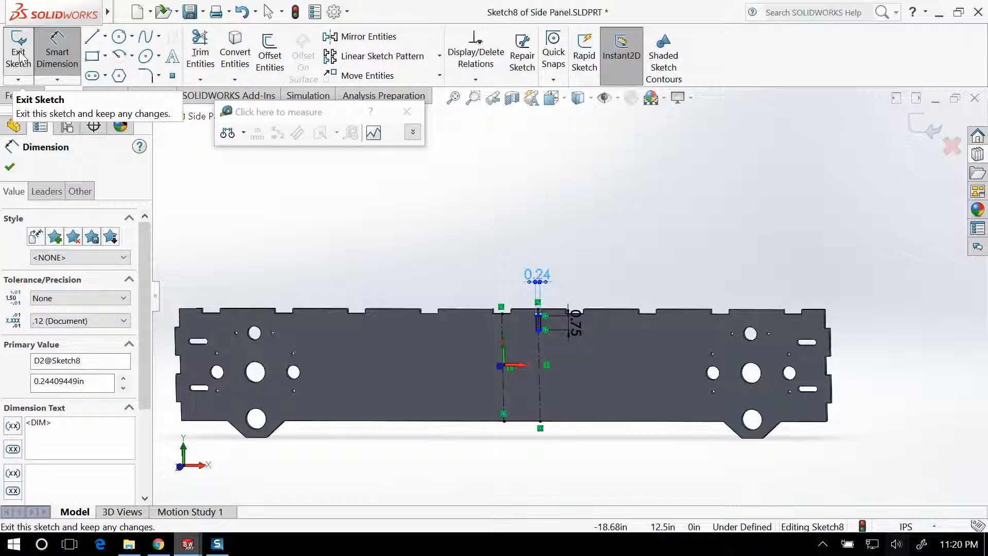
{"action": "left_click", "coordinate": [19, 57]}
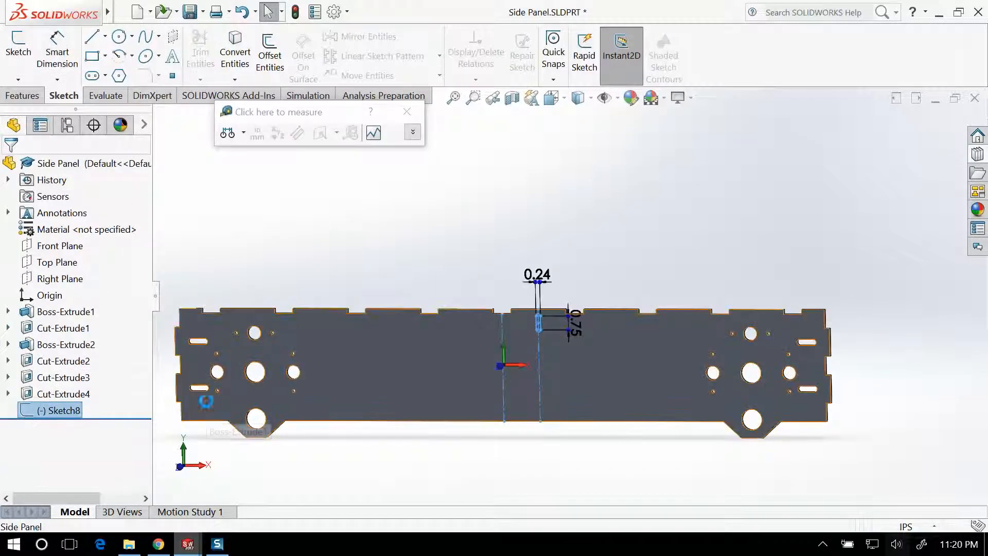
{"action": "key", "text": "Delete"}
{"action": "key", "text": "Return"}
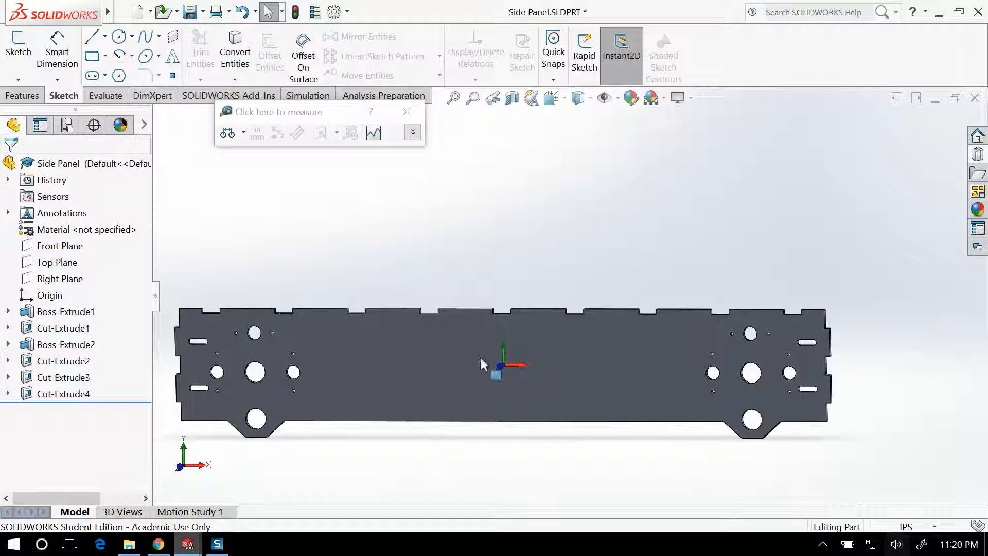
Step: Examine the row of notches along the side panel's upper edge from several angles
{"action": "middle_click_drag", "start_coordinate": [450, 286], "coordinate": [626, 317]}
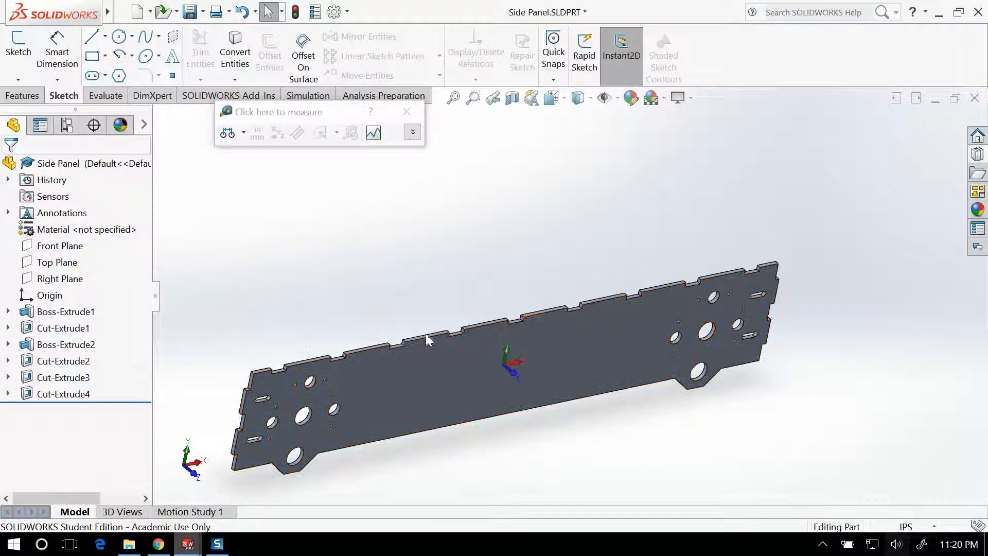
{"action": "scroll", "coordinate": [601, 299], "scroll_direction": "down", "scroll_amount": 6}
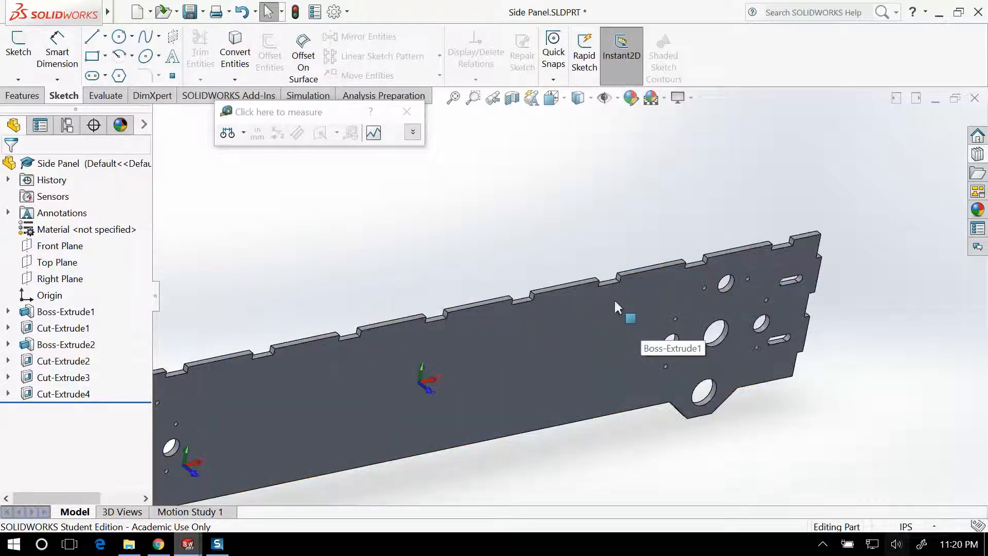
{"action": "middle_click_drag", "start_coordinate": [587, 332], "coordinate": [590, 330]}
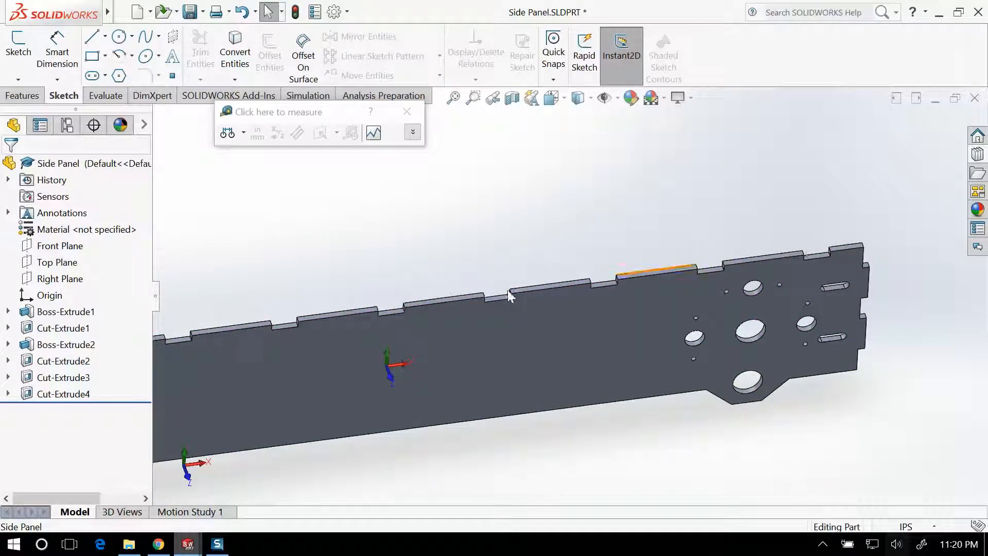
{"action": "scroll", "coordinate": [574, 292], "scroll_direction": "up", "scroll_amount": 6}
{"action": "scroll", "coordinate": [527, 294], "scroll_direction": "down", "scroll_amount": 5}
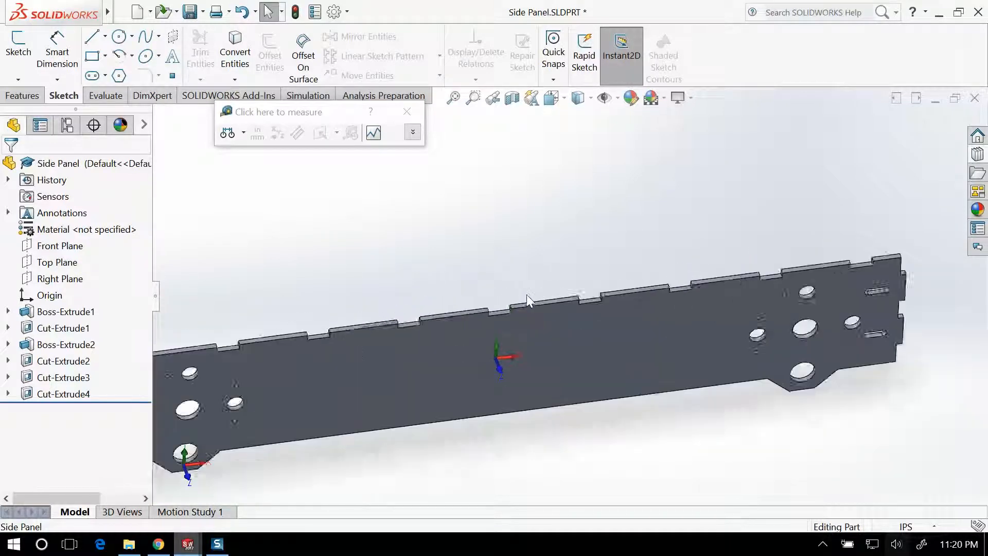
{"action": "scroll", "coordinate": [526, 295], "scroll_direction": "down", "scroll_amount": 2}
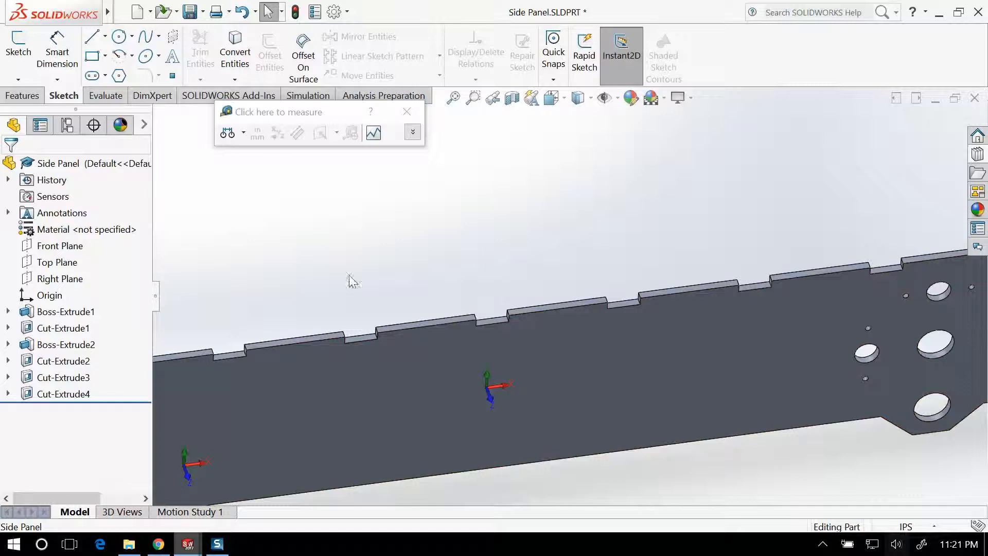
{"action": "scroll", "coordinate": [571, 293], "scroll_direction": "up", "scroll_amount": 3}
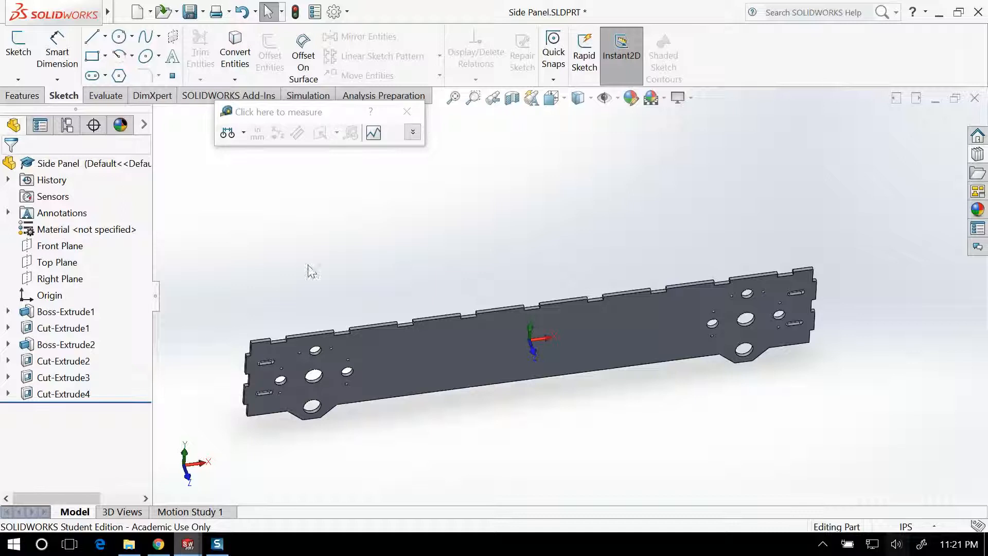
Step: Switch to the Robot Base assembly and examine the notched upper edges of the doubled side panels
{"action": "key", "text": "ctrl+Tab"}
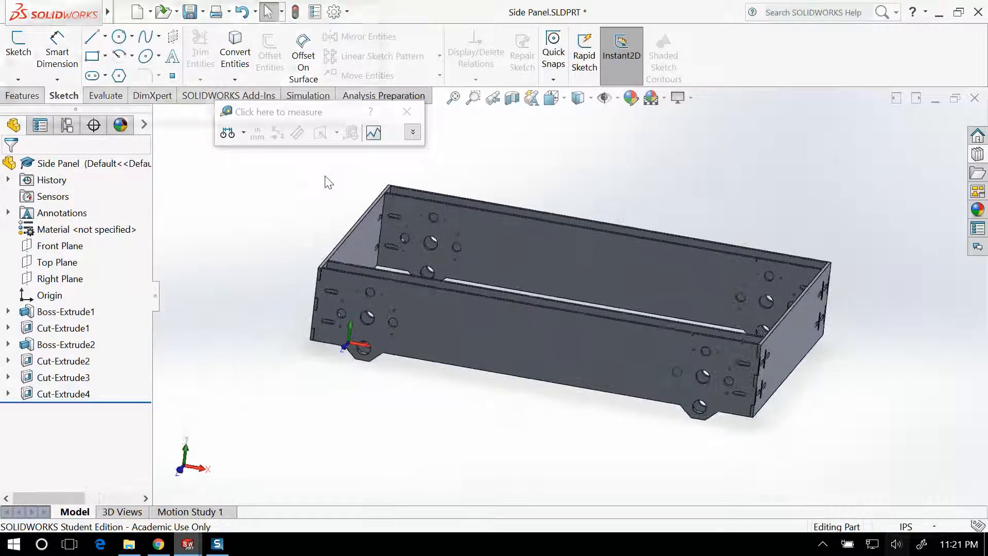
{"action": "left_click", "coordinate": [122, 88]}
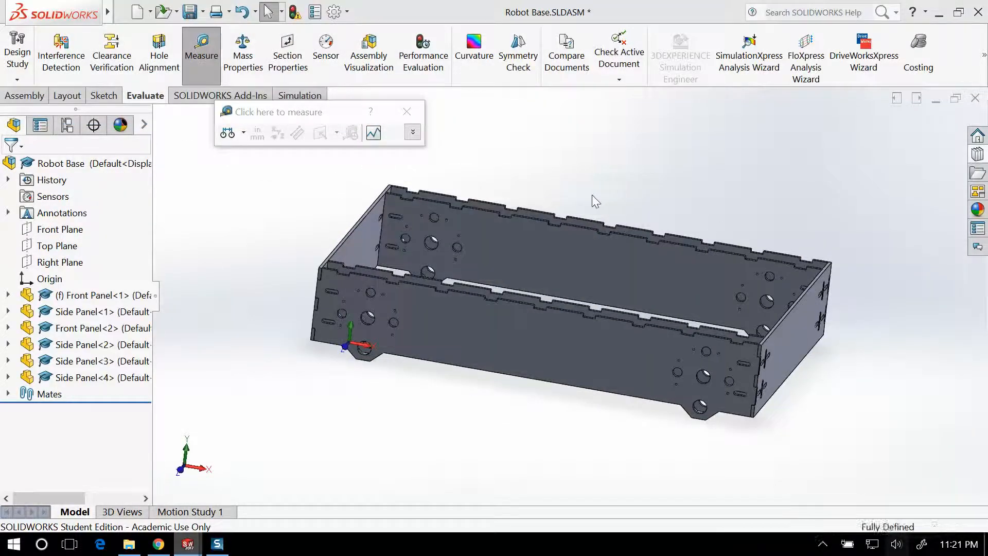
{"action": "middle_click_drag", "start_coordinate": [677, 232], "coordinate": [531, 300]}
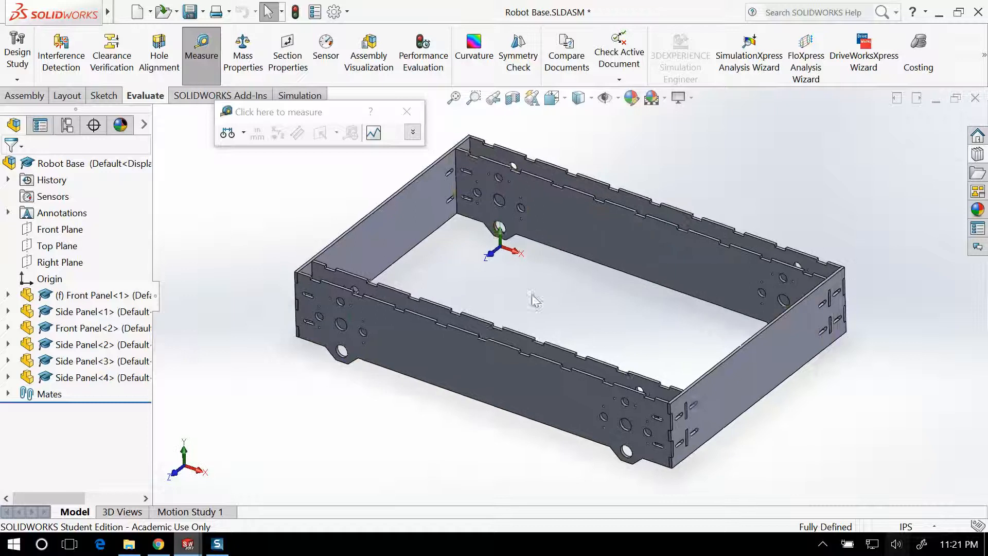
{"action": "scroll", "coordinate": [526, 302], "scroll_direction": "down", "scroll_amount": 6}
{"action": "scroll", "coordinate": [510, 302], "scroll_direction": "up", "scroll_amount": 5}
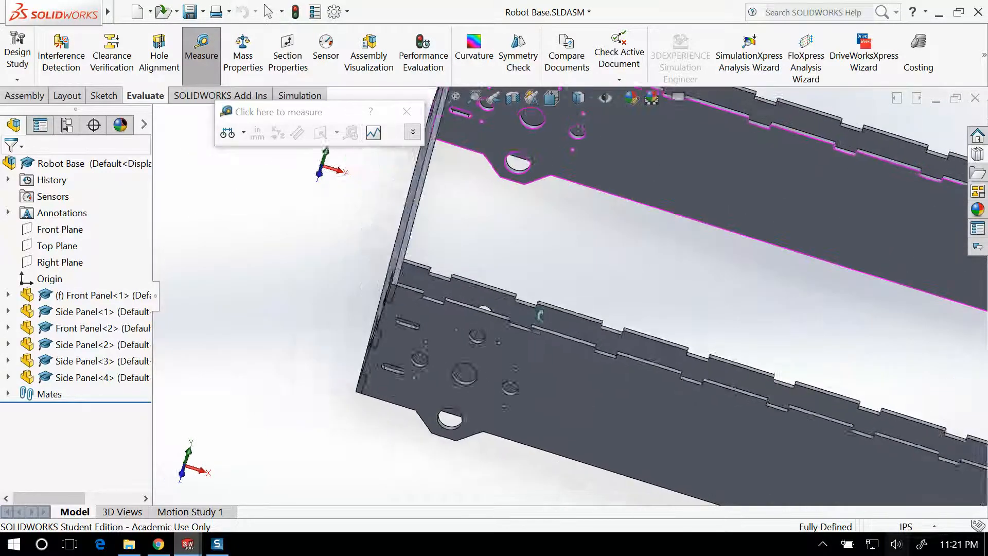
{"action": "scroll", "coordinate": [626, 372], "scroll_direction": "down", "scroll_amount": 2}
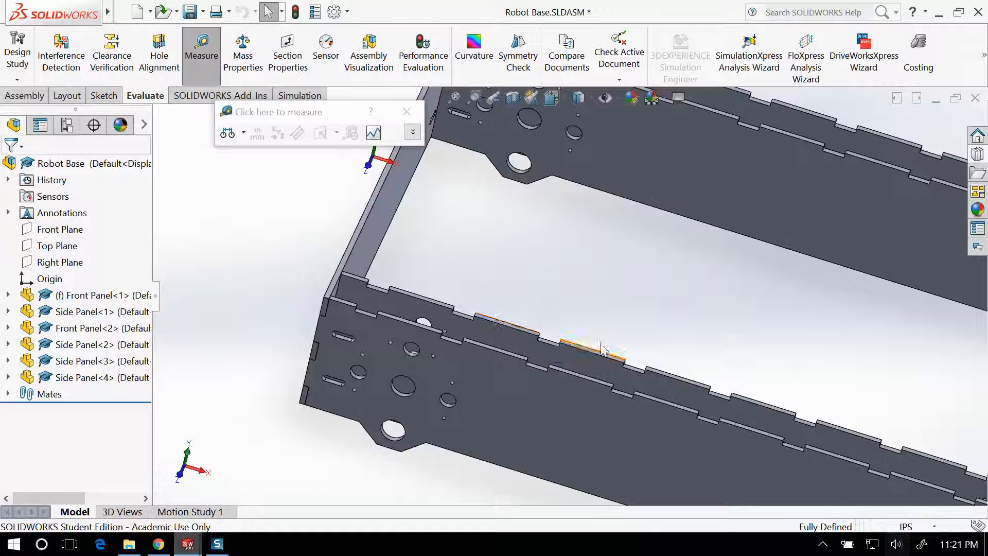
{"action": "scroll", "coordinate": [602, 348], "scroll_direction": "up", "scroll_amount": 6}
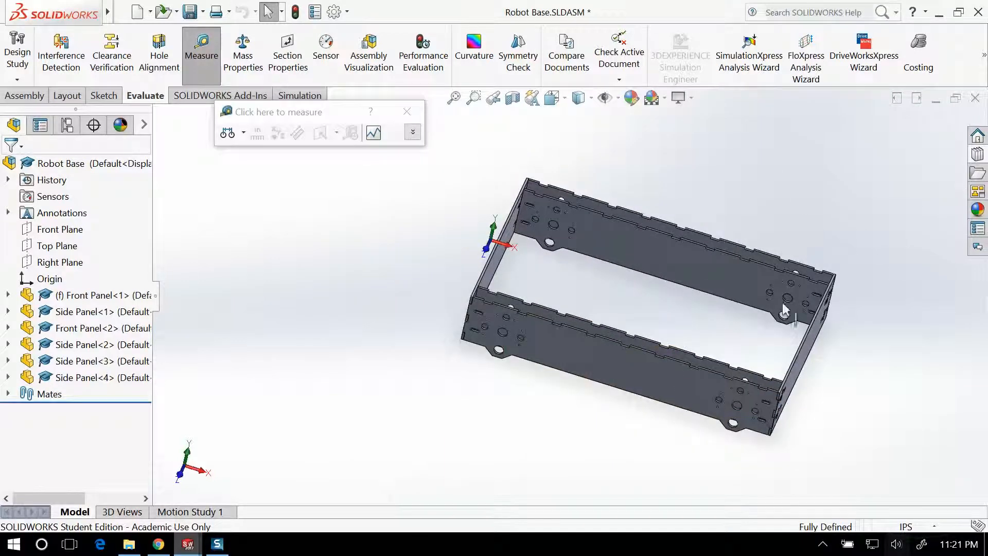
{"action": "scroll", "coordinate": [624, 334], "scroll_direction": "up", "scroll_amount": 3}
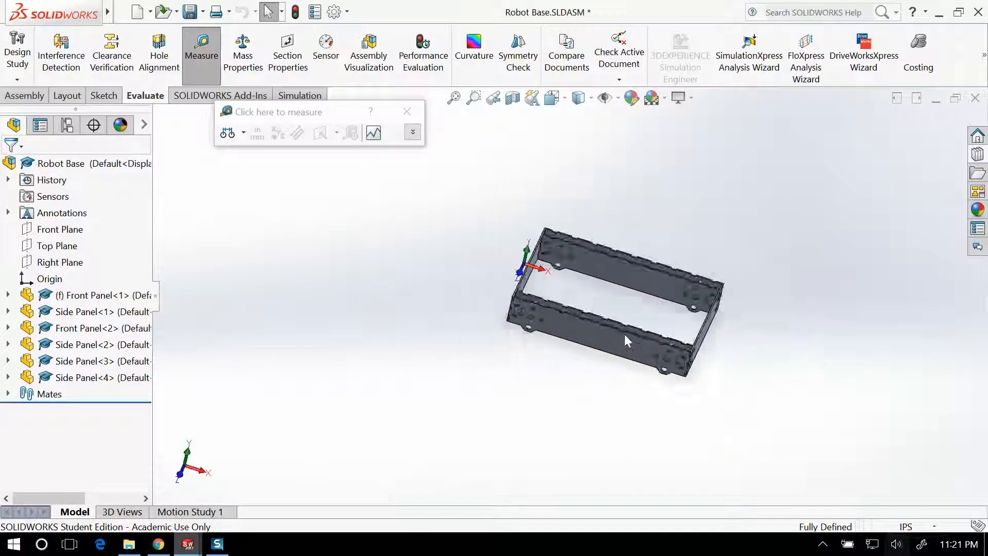
{"action": "scroll", "coordinate": [578, 307], "scroll_direction": "down", "scroll_amount": 10}
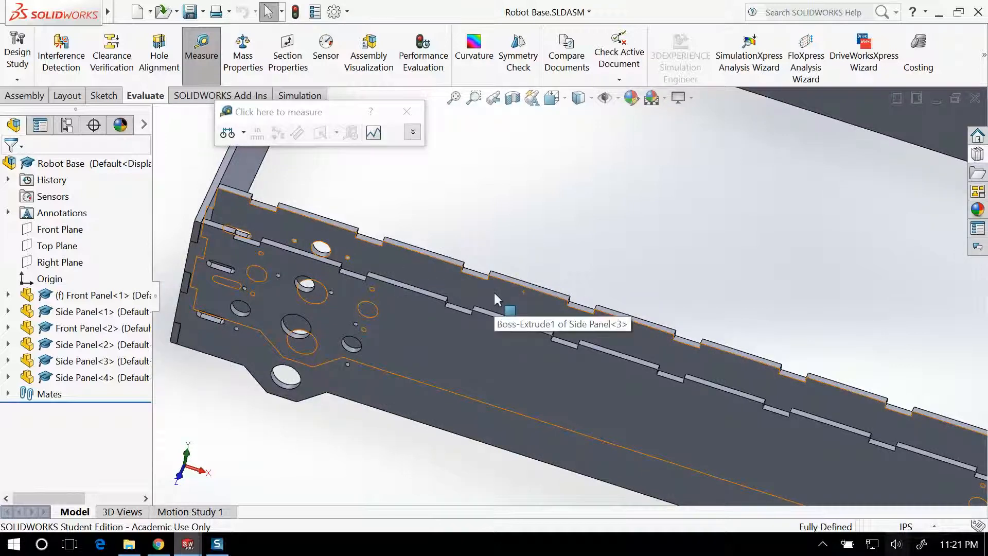
{"action": "scroll", "coordinate": [450, 298], "scroll_direction": "up", "scroll_amount": 2}
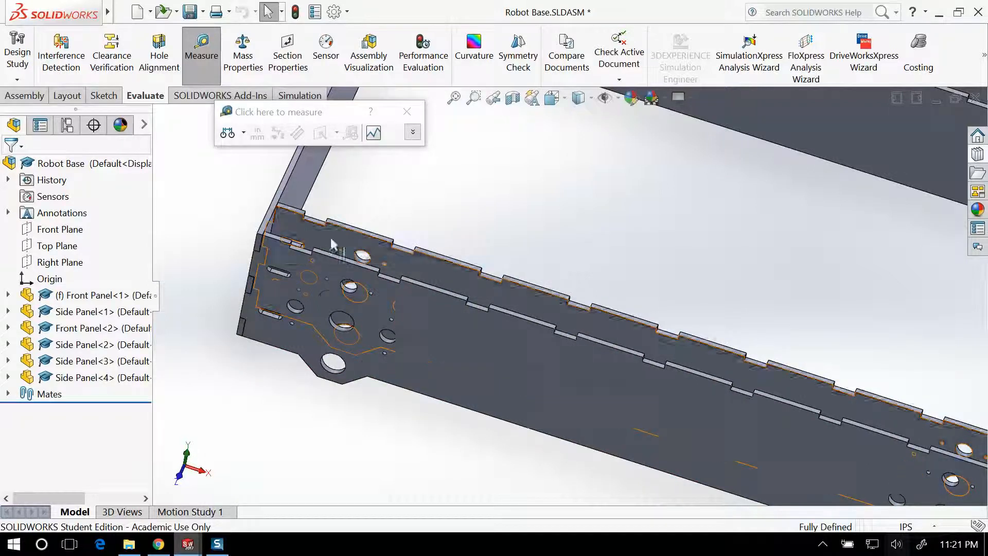
{"action": "scroll", "coordinate": [672, 368], "scroll_direction": "up", "scroll_amount": 2}
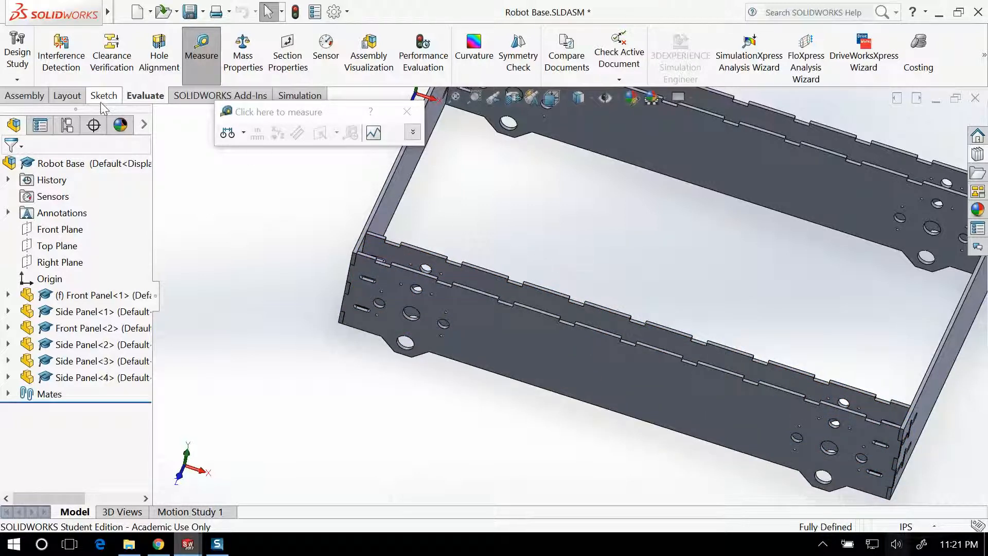
Step: Create a new part document and start a sketch on the Top Plane
{"action": "left_click", "coordinate": [143, 15]}
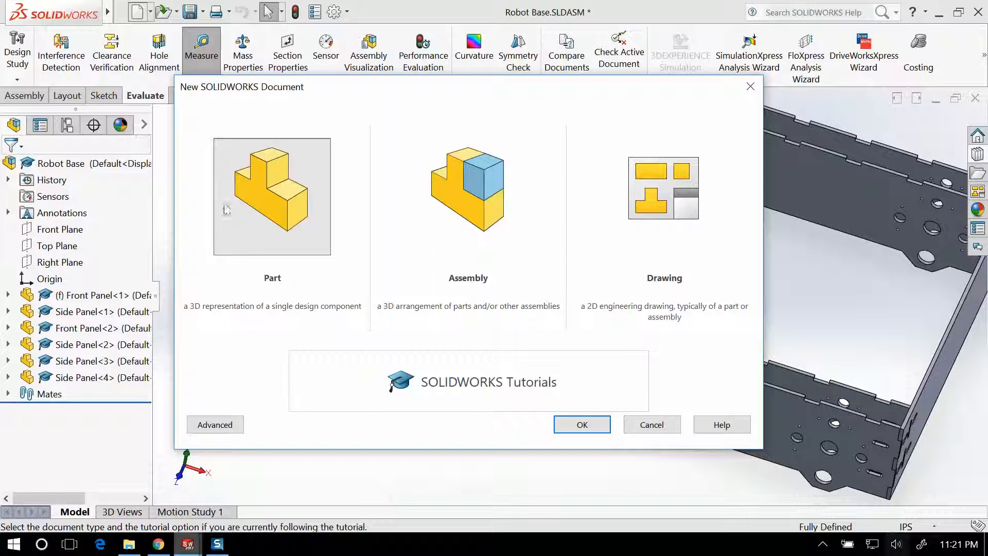
{"action": "left_click", "coordinate": [584, 427]}
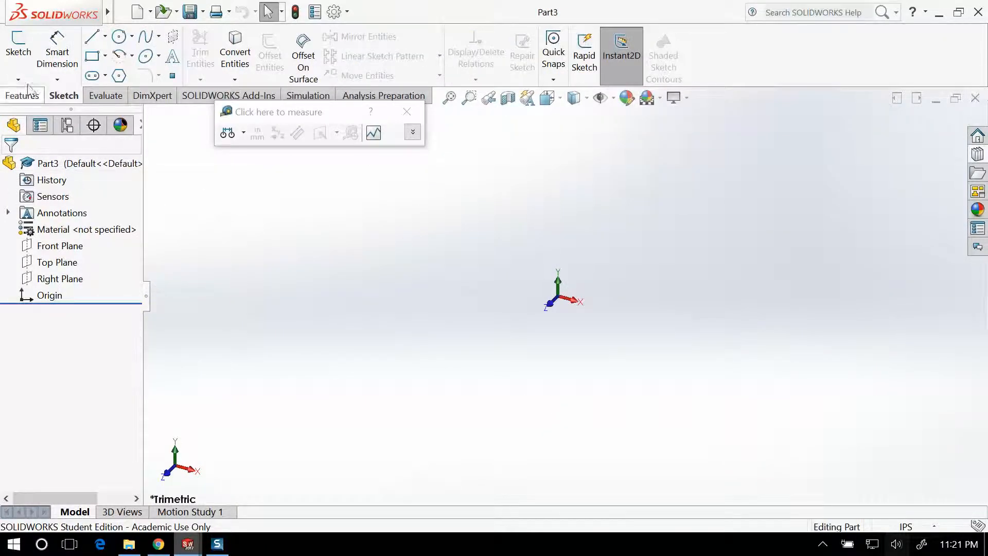
{"action": "left_click", "coordinate": [18, 51]}
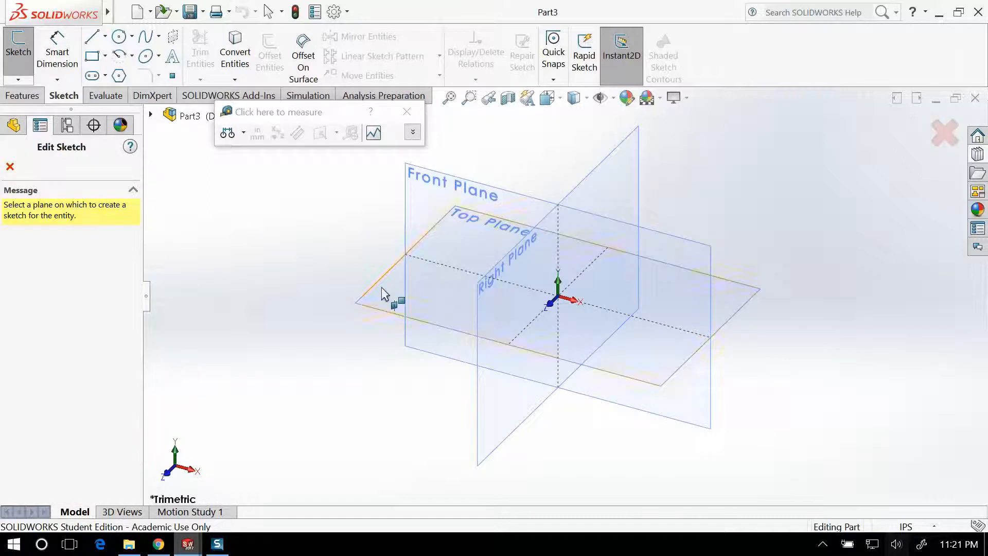
{"action": "left_click", "coordinate": [381, 287]}
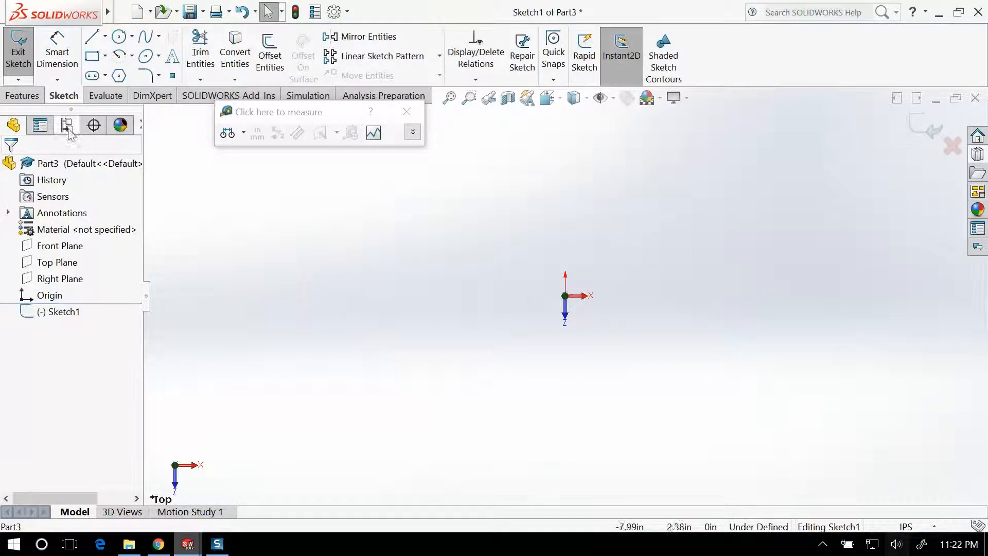
Step: Sketch a center rectangle from the origin, about 7 in wide and 1.83 in high
{"action": "left_click", "coordinate": [105, 57]}
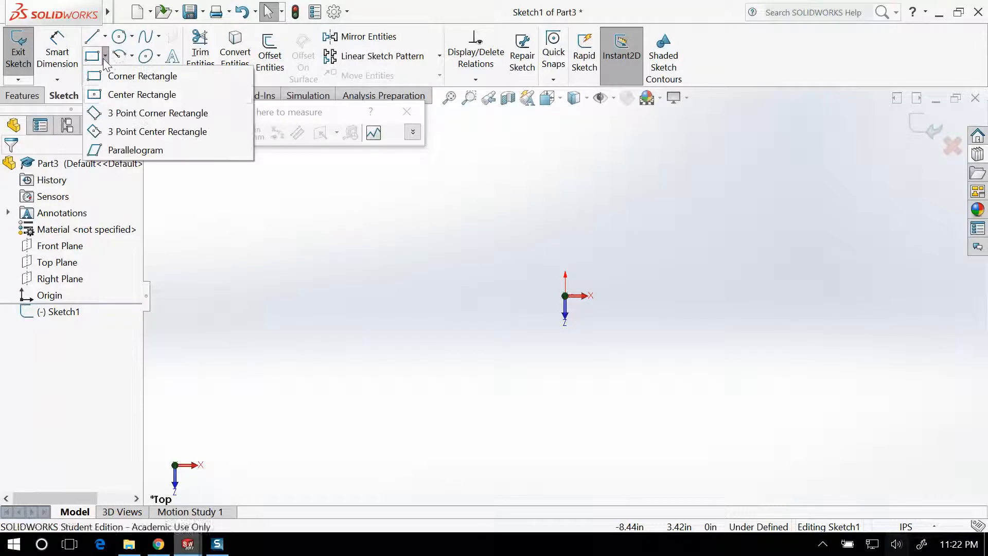
{"action": "left_click", "coordinate": [125, 101]}
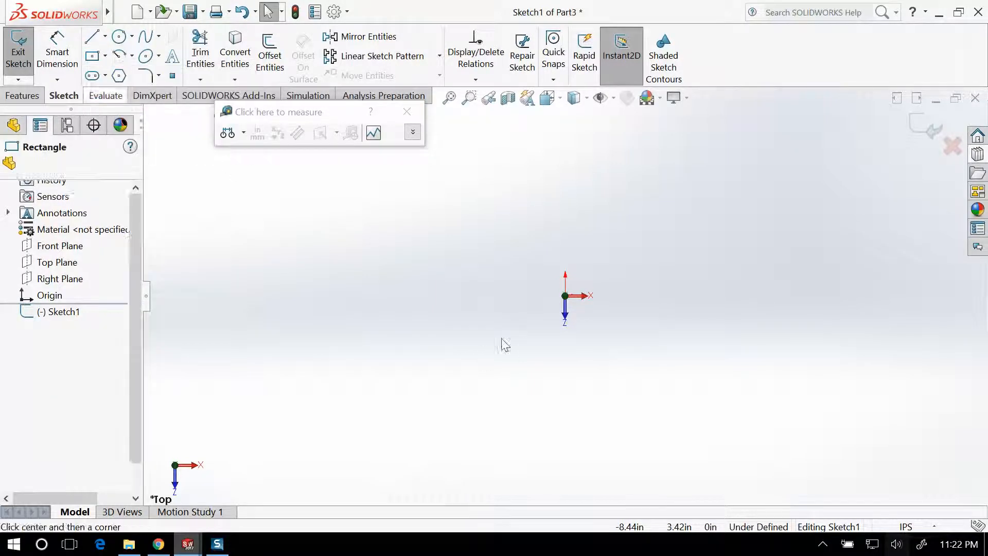
{"action": "left_click", "coordinate": [565, 296]}
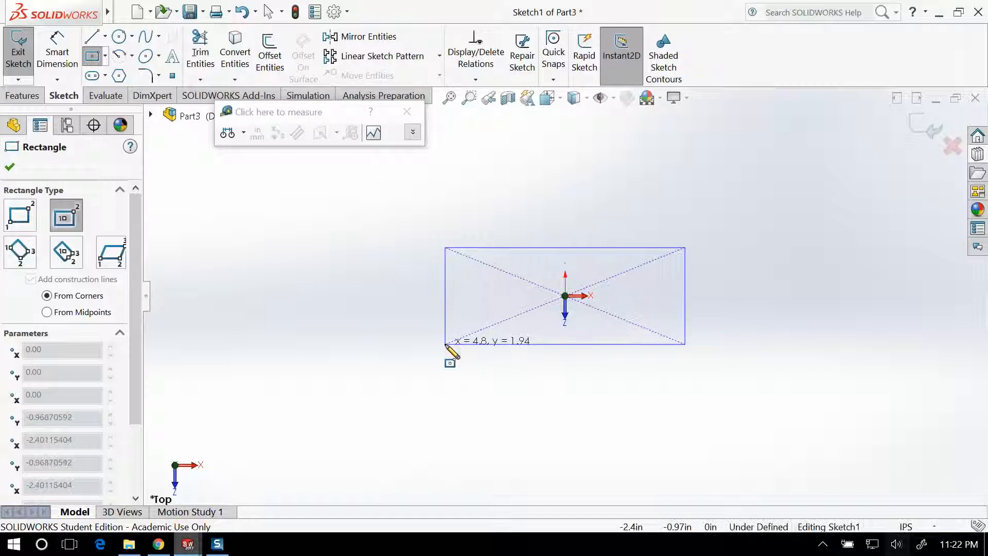
{"action": "left_click", "coordinate": [422, 341]}
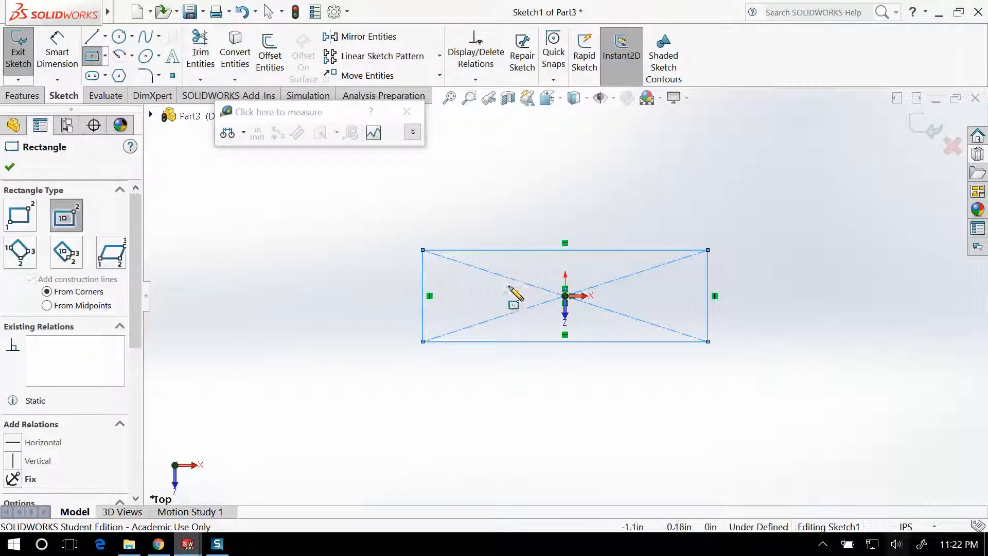
Step: Switch to the Robot Base assembly and measure the distance between the large faces of the two doubled side panels
{"action": "key", "text": "ctrl+Tab"}
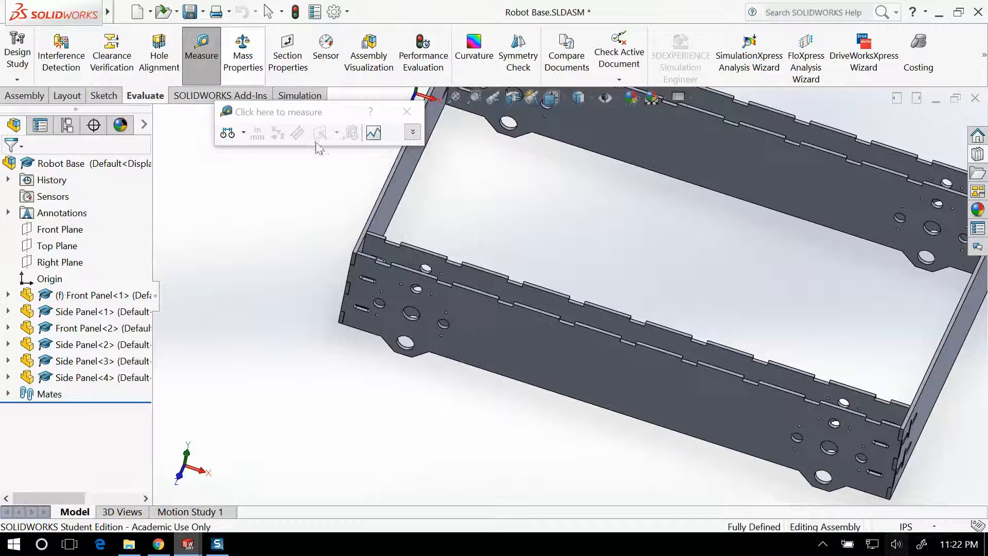
{"action": "scroll", "coordinate": [640, 326], "scroll_direction": "down", "scroll_amount": 6}
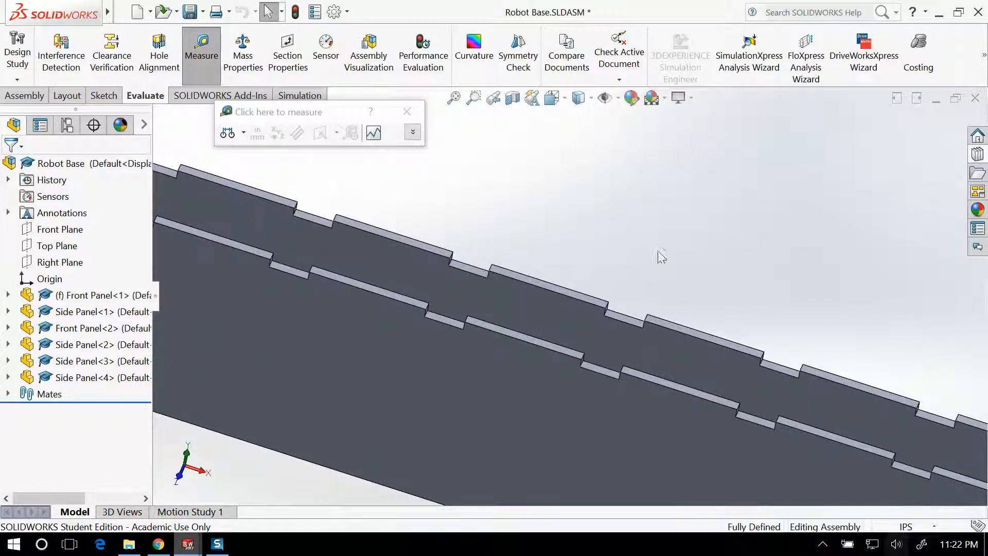
{"action": "left_click", "coordinate": [206, 57]}
{"action": "left_click", "coordinate": [209, 58]}
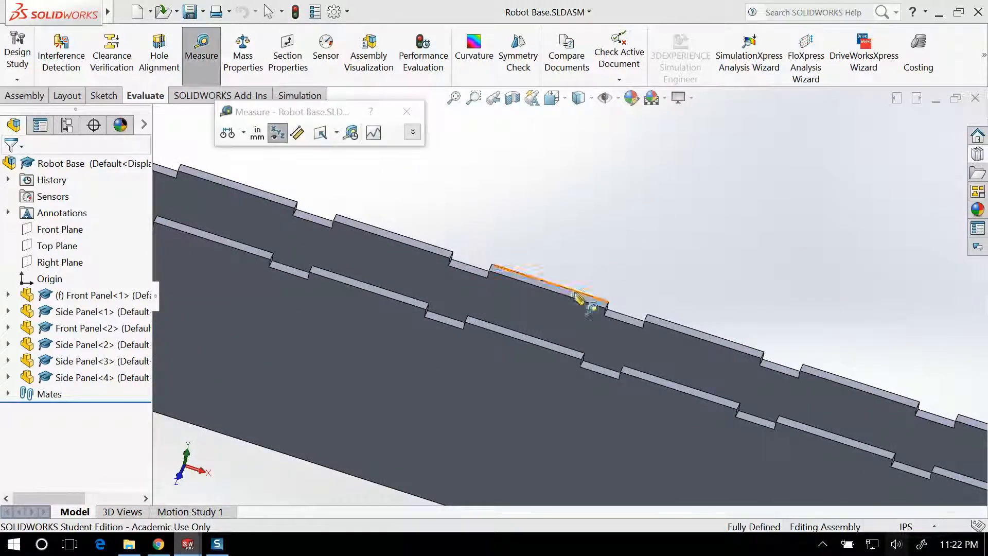
{"action": "middle_click_drag", "start_coordinate": [701, 222], "coordinate": [676, 227]}
{"action": "left_click", "coordinate": [355, 434]}
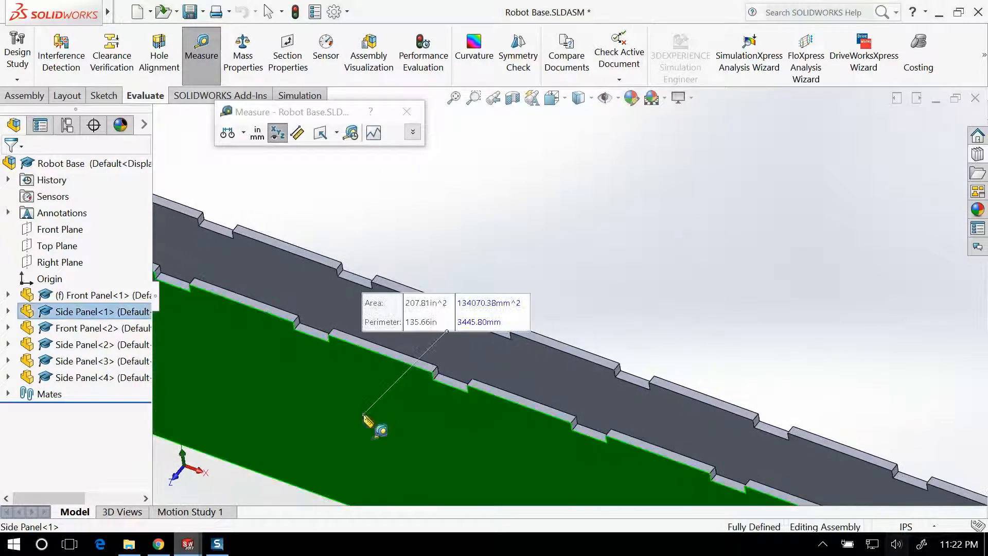
{"action": "middle_click_drag", "start_coordinate": [623, 268], "coordinate": [652, 318]}
{"action": "left_click", "coordinate": [428, 385]}
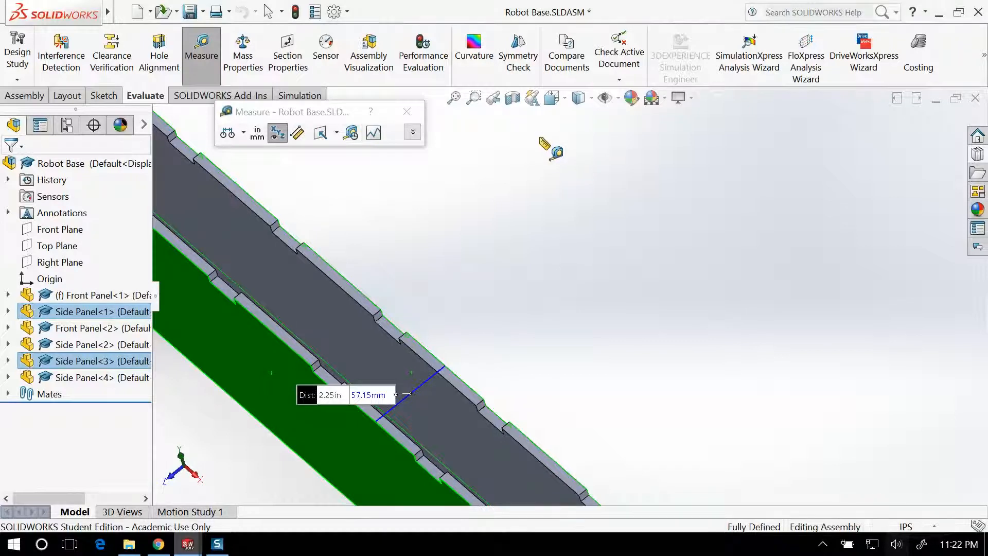
Step: Return to the new part's sketch and dimension the rectangle's short vertical side to 2.25 in
{"action": "key", "text": "ctrl+Tab"}
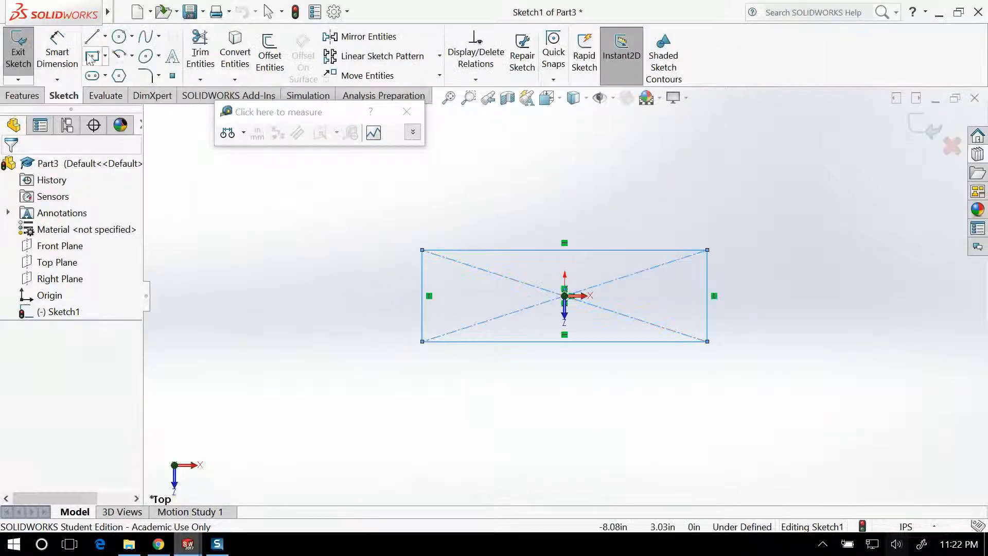
{"action": "left_click", "coordinate": [58, 52]}
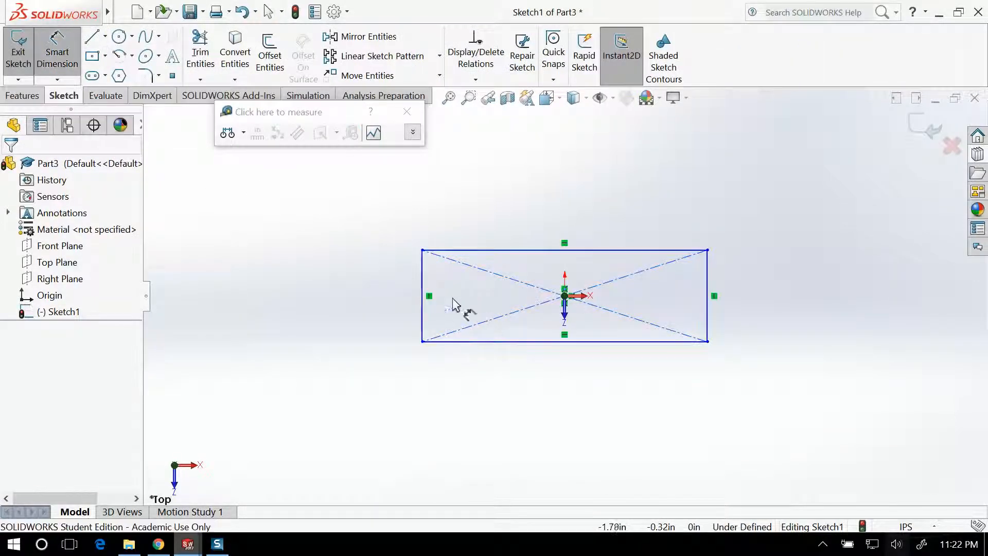
{"action": "left_click", "coordinate": [423, 282]}
{"action": "left_click", "coordinate": [327, 295]}
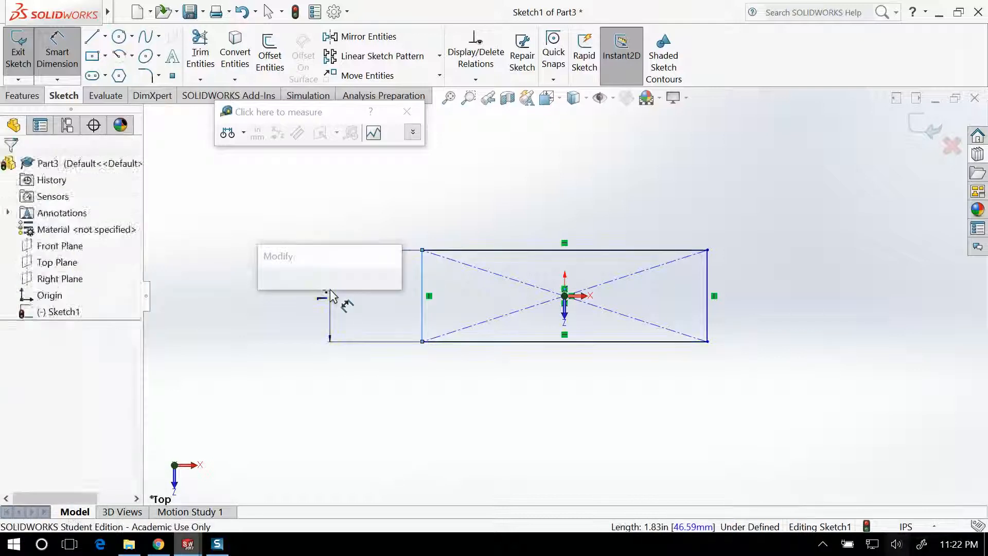
{"action": "type", "text": "2.25in"}
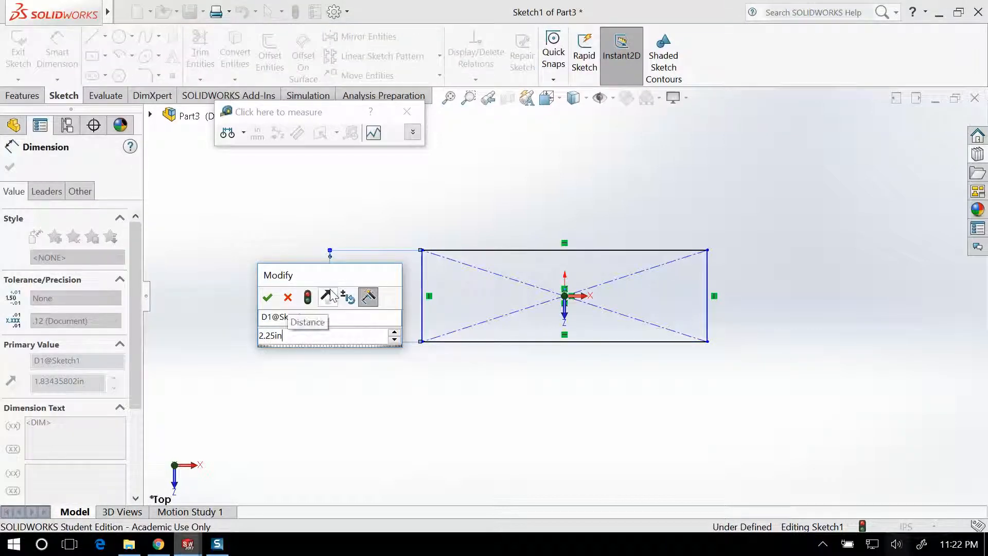
{"action": "key", "text": "Return"}
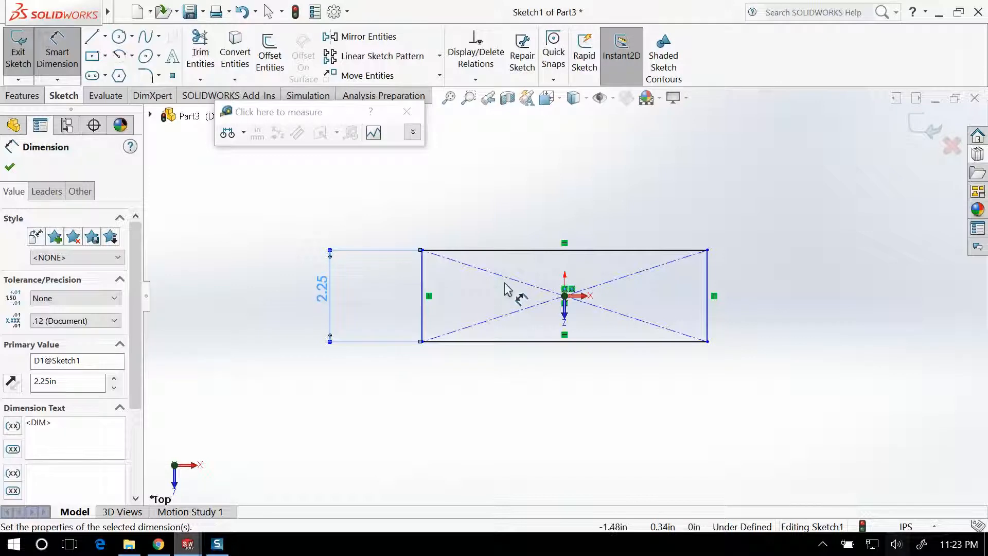
Step: Switch to the Robot Base assembly and measure the spacing between matching end faces of two neighbouring notches on the inner side panel
{"action": "key", "text": "ctrl+Tab"}
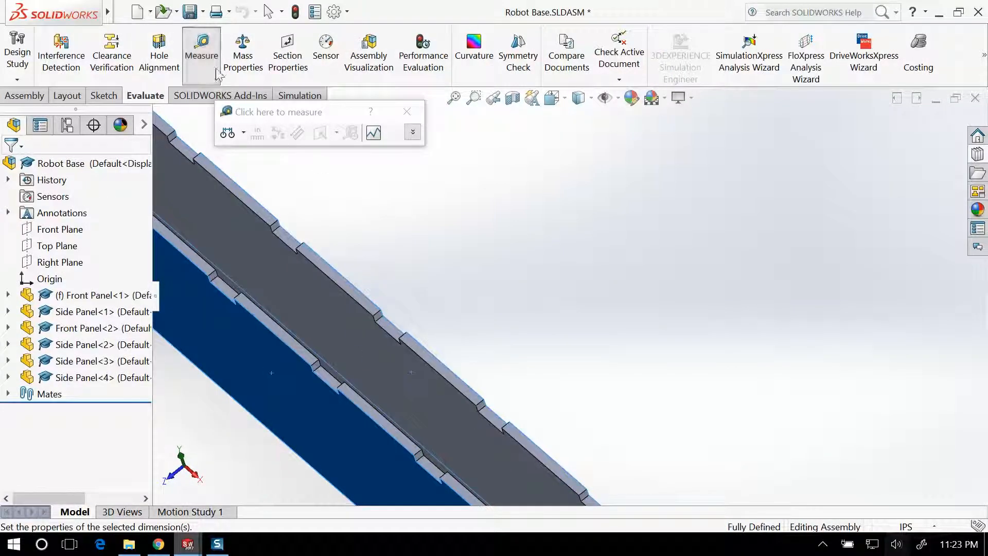
{"action": "middle_click_drag", "start_coordinate": [438, 369], "coordinate": [429, 337]}
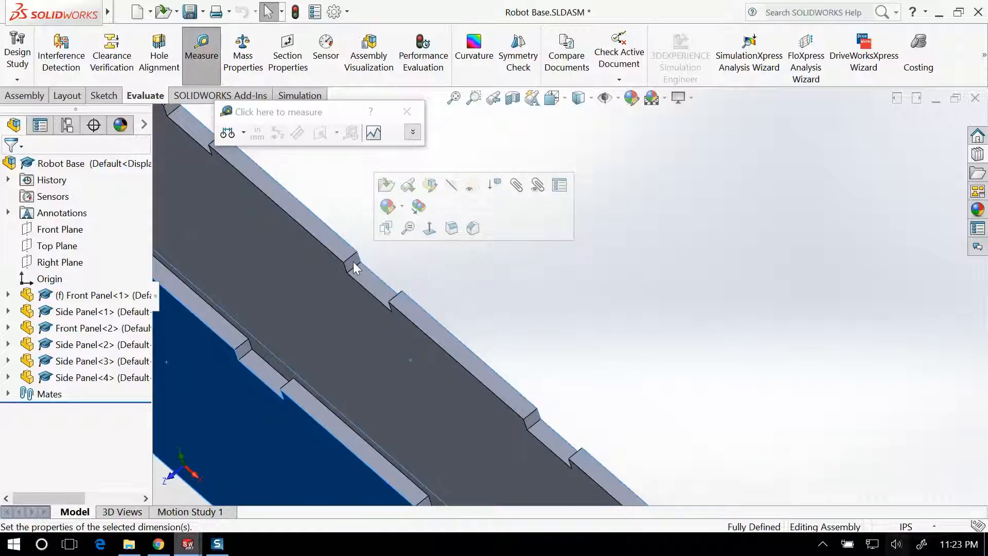
{"action": "left_click", "coordinate": [202, 58]}
{"action": "left_click", "coordinate": [202, 58]}
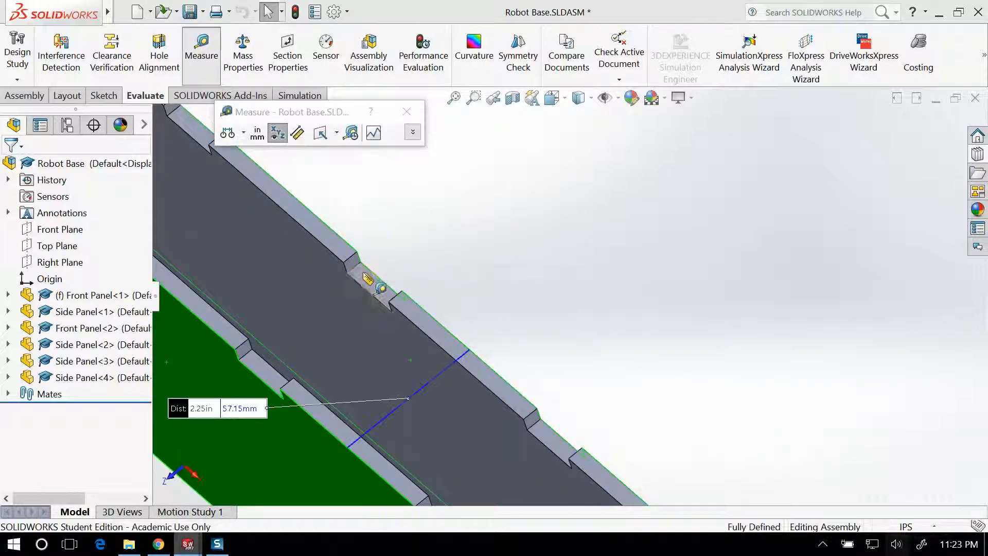
{"action": "left_click", "coordinate": [351, 263]}
{"action": "middle_click_drag", "start_coordinate": [514, 299], "coordinate": [733, 396]}
{"action": "left_click", "coordinate": [734, 396]}
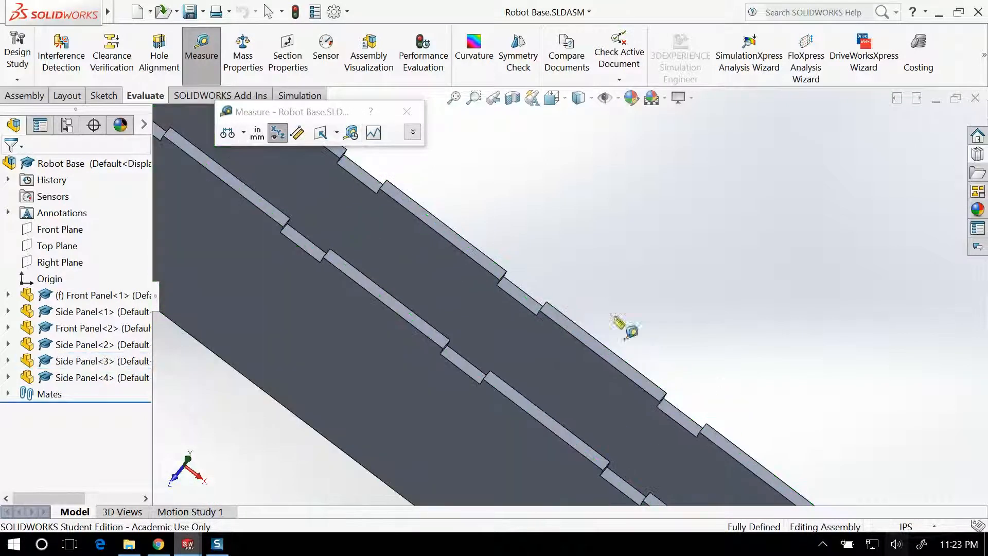
{"action": "middle_click_drag", "start_coordinate": [696, 337], "coordinate": [427, 327]}
{"action": "scroll", "coordinate": [360, 299], "scroll_direction": "down", "scroll_amount": 4}
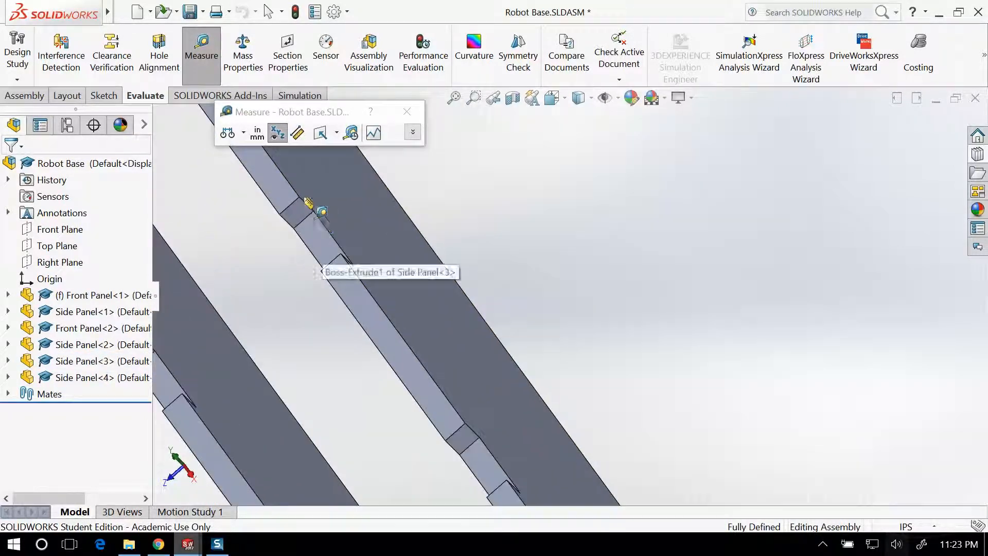
{"action": "left_click", "coordinate": [300, 211]}
{"action": "scroll", "coordinate": [682, 381], "scroll_direction": "up", "scroll_amount": 3}
{"action": "middle_click_drag", "start_coordinate": [682, 383], "coordinate": [720, 381]}
{"action": "scroll", "coordinate": [750, 430], "scroll_direction": "down", "scroll_amount": 3}
{"action": "left_click", "coordinate": [702, 369]}
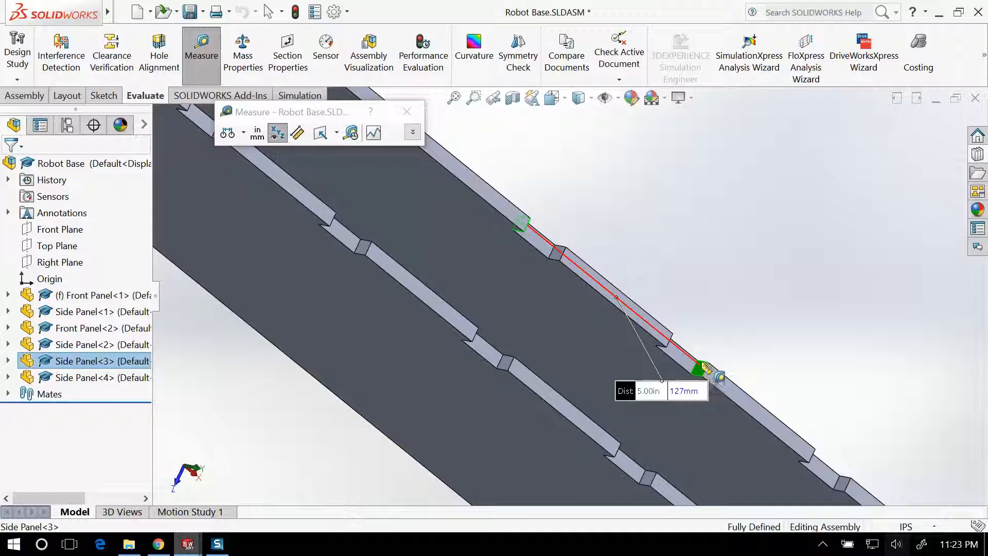
Step: Measure the distance from the front panel's inner face to the start of the inner side panel's first notch
{"action": "middle_click_drag", "start_coordinate": [746, 293], "coordinate": [669, 265]}
{"action": "scroll", "coordinate": [529, 225], "scroll_direction": "up", "scroll_amount": 5}
{"action": "middle_click_drag", "start_coordinate": [529, 225], "coordinate": [432, 194]}
{"action": "scroll", "coordinate": [473, 279], "scroll_direction": "down", "scroll_amount": 5}
{"action": "scroll", "coordinate": [474, 279], "scroll_direction": "up", "scroll_amount": 3}
{"action": "scroll", "coordinate": [511, 309], "scroll_direction": "down", "scroll_amount": 4}
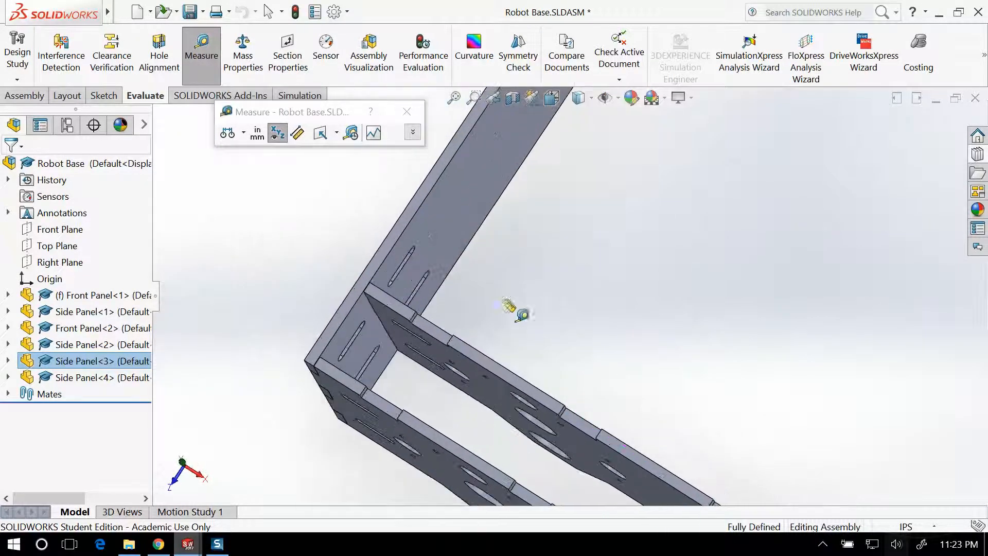
{"action": "scroll", "coordinate": [466, 346], "scroll_direction": "down", "scroll_amount": 2}
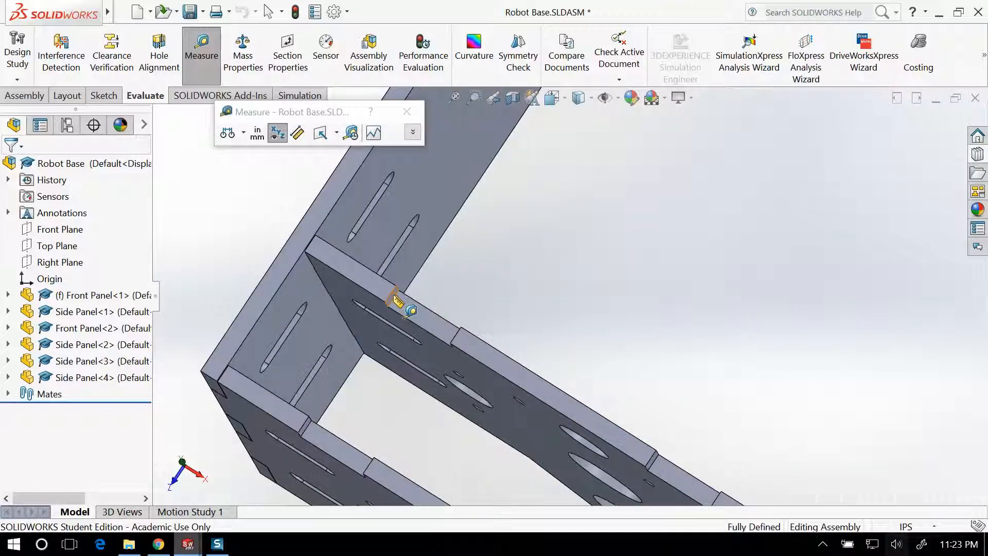
{"action": "left_click", "coordinate": [389, 292]}
{"action": "left_click", "coordinate": [312, 282]}
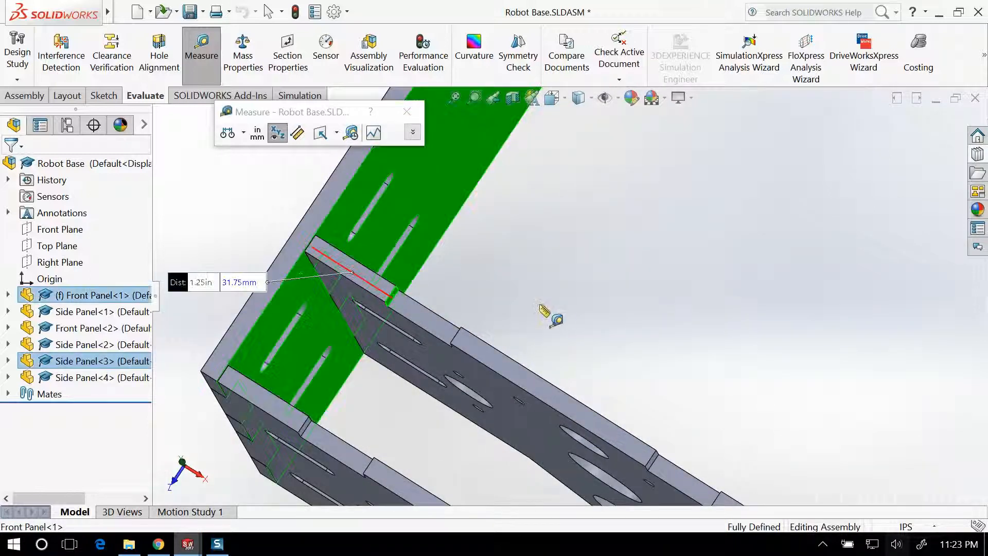
Step: Examine the row of notches along the full length of the doubled side panels
{"action": "scroll", "coordinate": [688, 324], "scroll_direction": "up", "scroll_amount": 5}
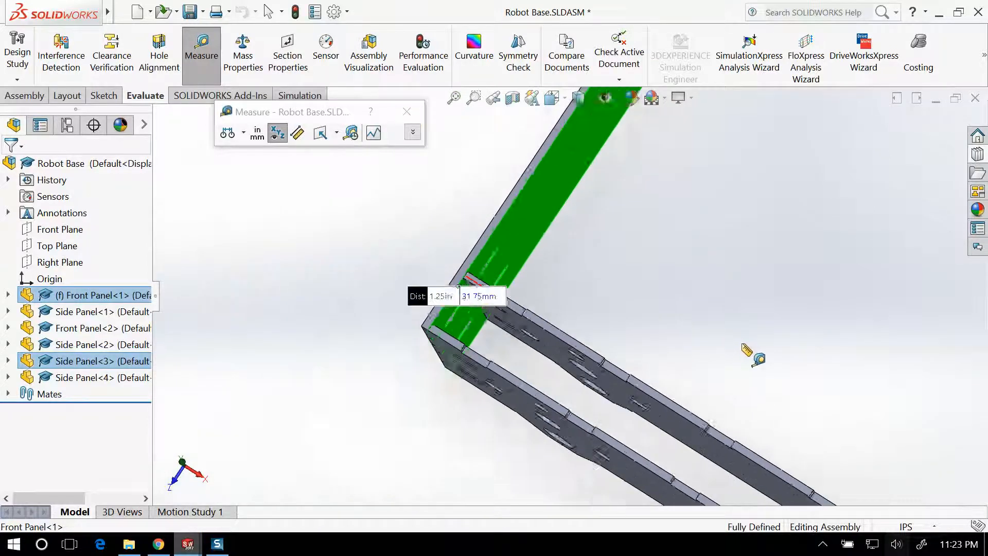
{"action": "scroll", "coordinate": [716, 334], "scroll_direction": "up", "scroll_amount": 5}
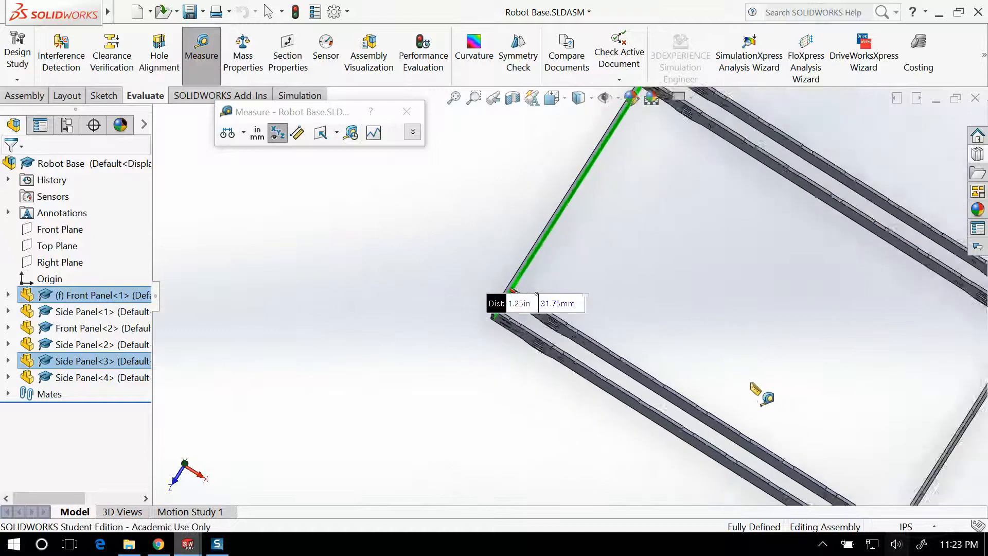
{"action": "scroll", "coordinate": [669, 381], "scroll_direction": "down", "scroll_amount": 5}
{"action": "scroll", "coordinate": [635, 373], "scroll_direction": "down", "scroll_amount": 1}
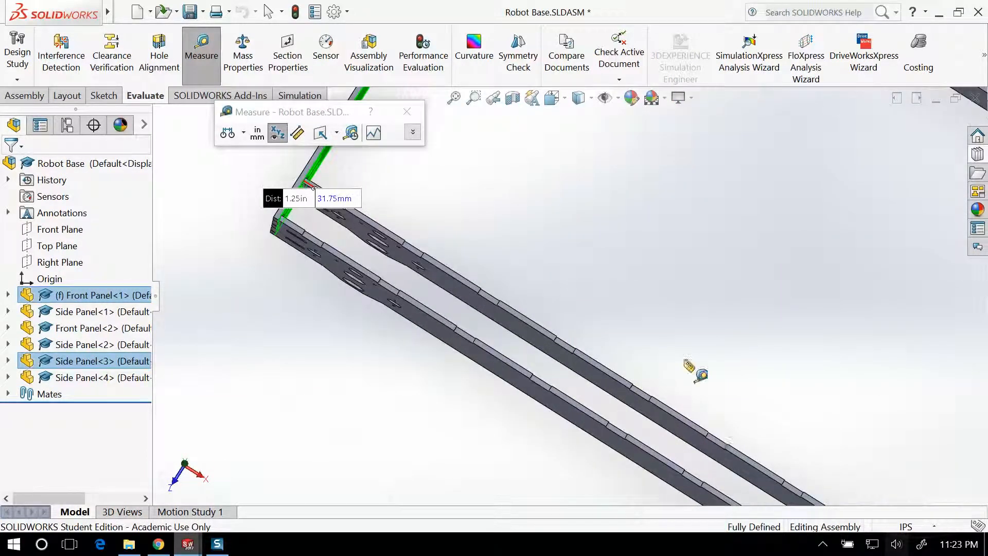
{"action": "scroll", "coordinate": [687, 410], "scroll_direction": "down", "scroll_amount": 3}
{"action": "middle_click_drag", "start_coordinate": [623, 367], "coordinate": [602, 337]}
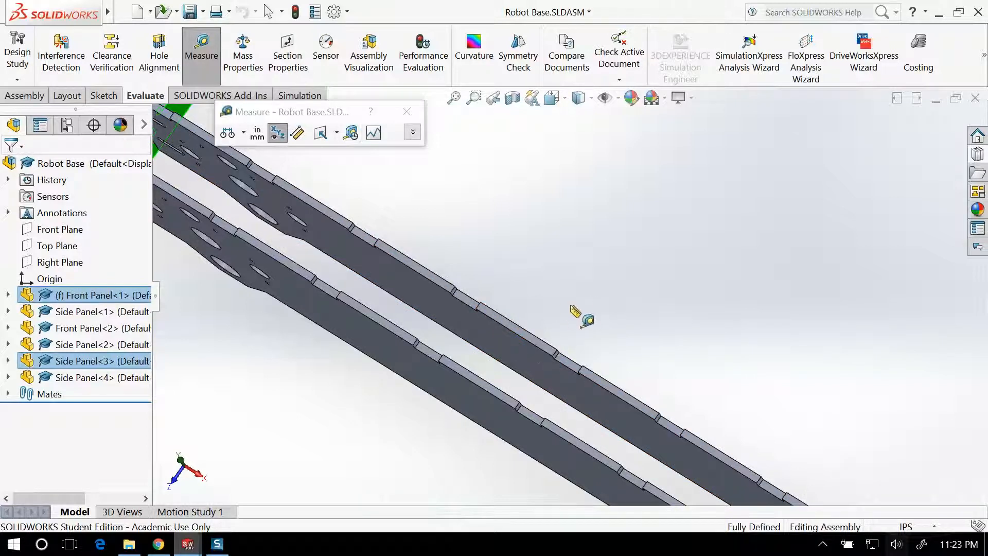
{"action": "scroll", "coordinate": [479, 278], "scroll_direction": "up", "scroll_amount": 5}
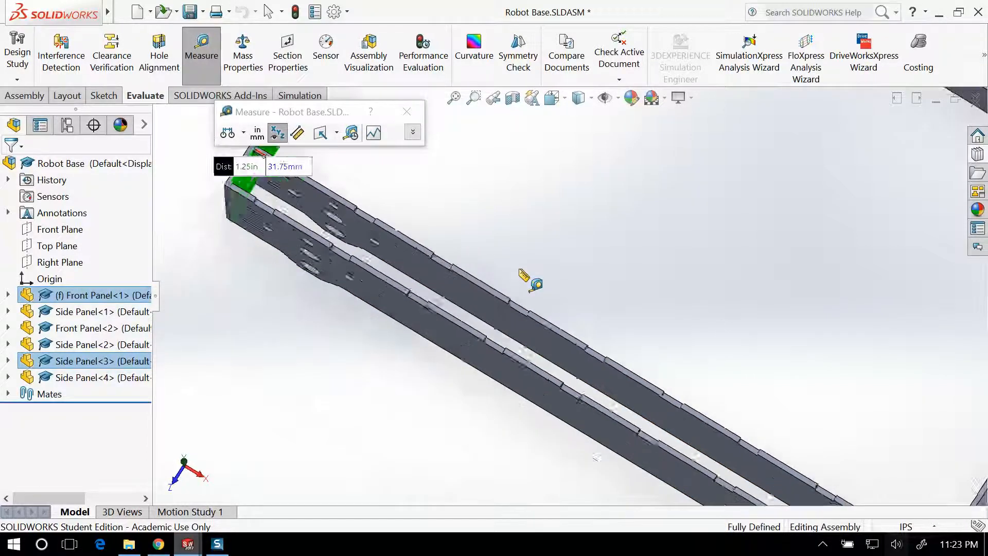
Step: Return to the new part's sketch and dimension the rectangle's long horizontal side to 7 in
{"action": "key", "text": "Escape"}
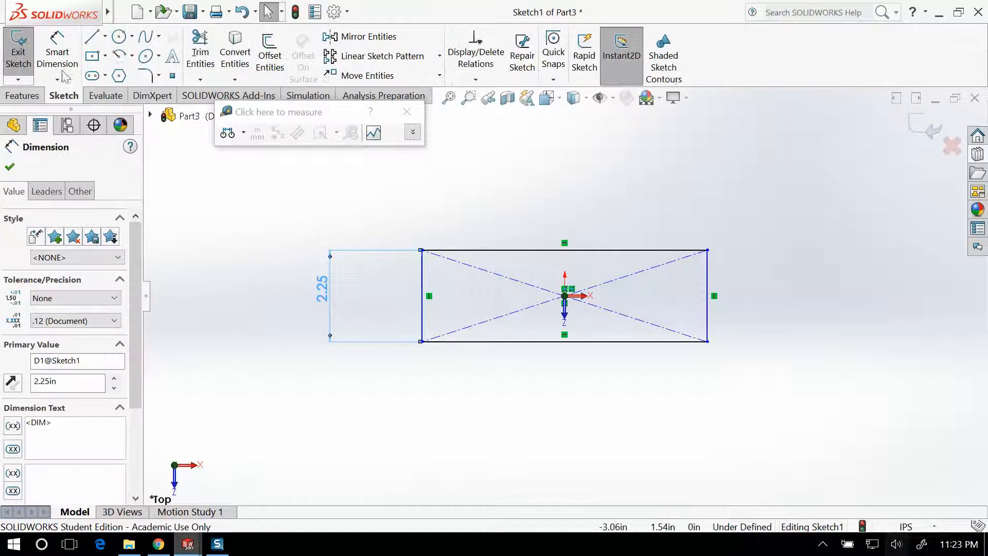
{"action": "left_click", "coordinate": [63, 72]}
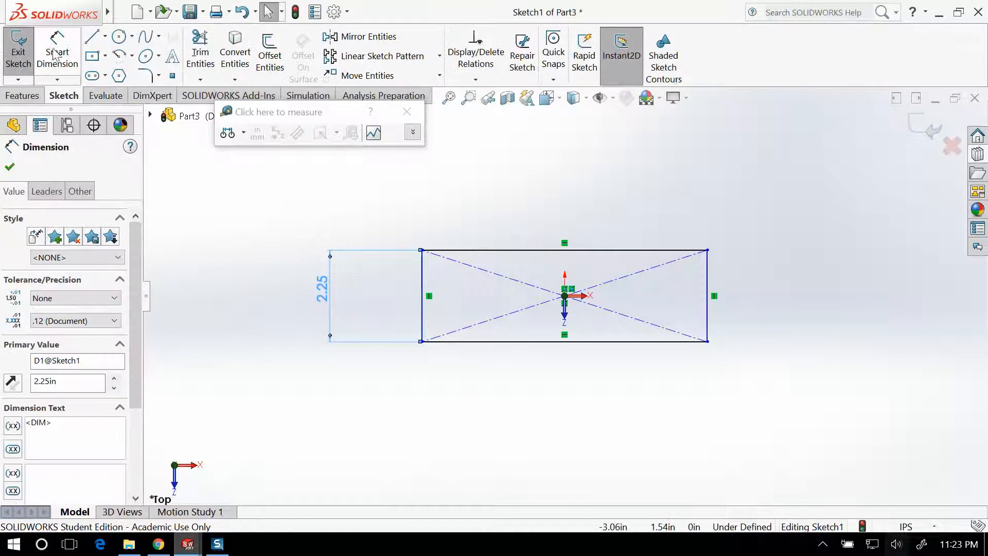
{"action": "left_click", "coordinate": [511, 252]}
{"action": "left_click", "coordinate": [515, 174]}
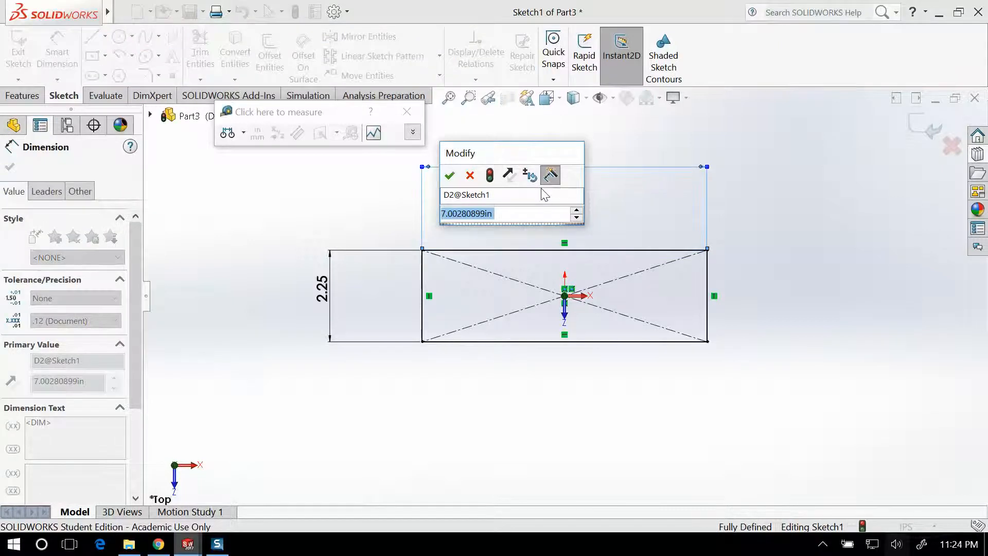
{"action": "type", "text": "7in"}
{"action": "key", "text": "Return"}
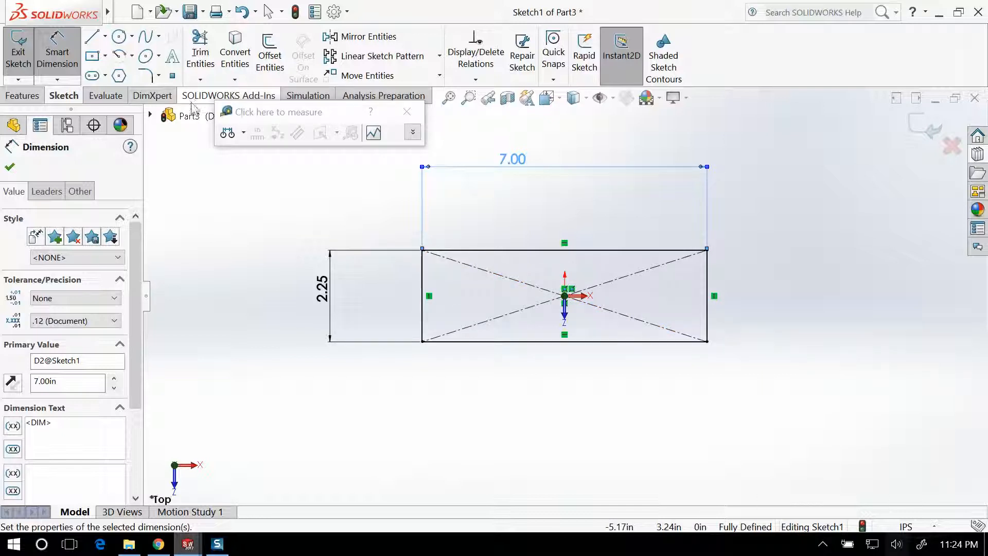
Step: Exit the sketch and extrude the rectangle as a blind boss 1/4 in deep
{"action": "left_click", "coordinate": [18, 54]}
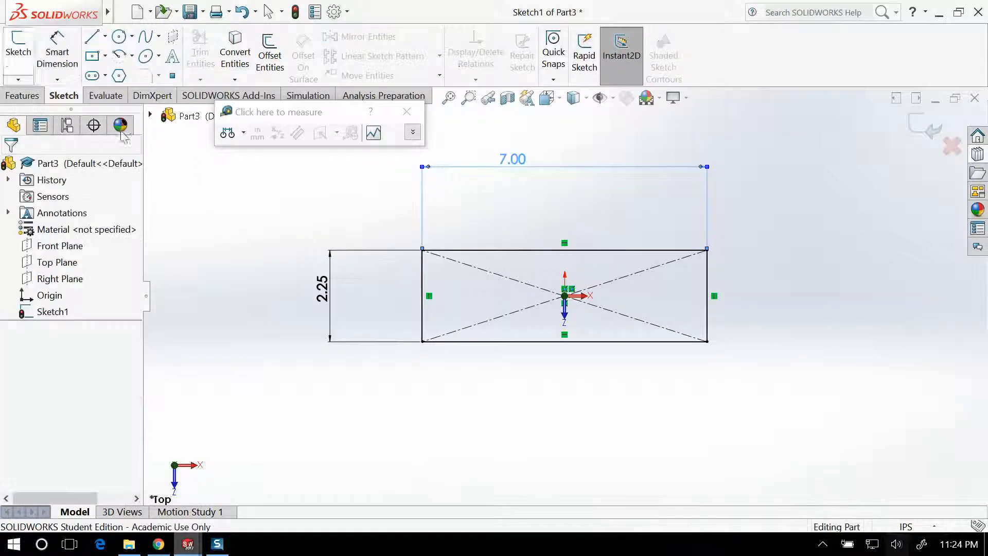
{"action": "left_click", "coordinate": [22, 95]}
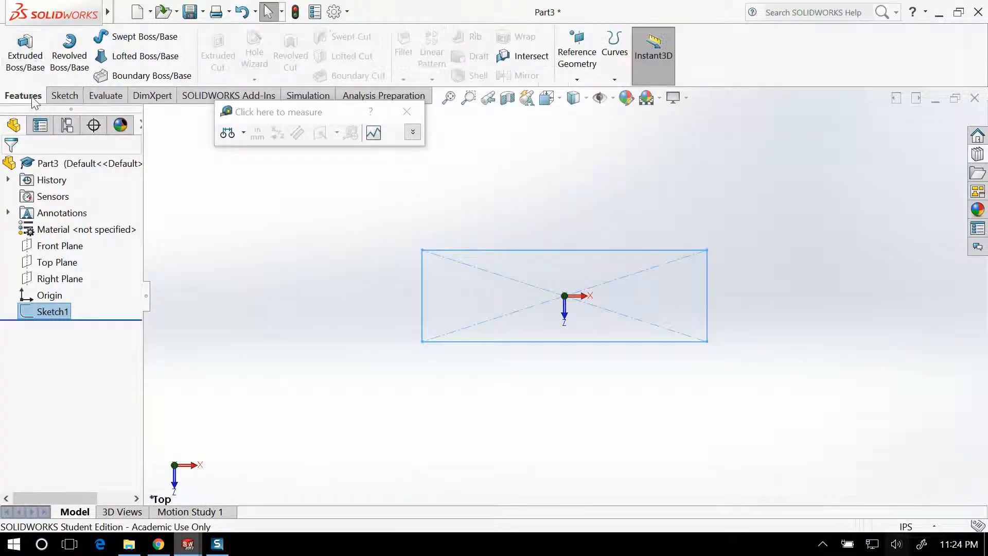
{"action": "left_click", "coordinate": [32, 55]}
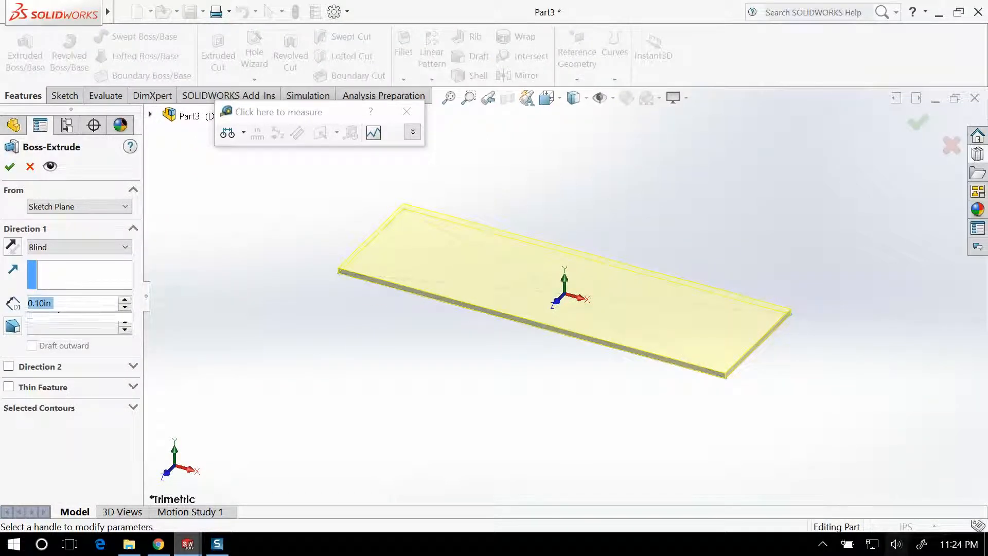
{"action": "type", "text": "1/4"}
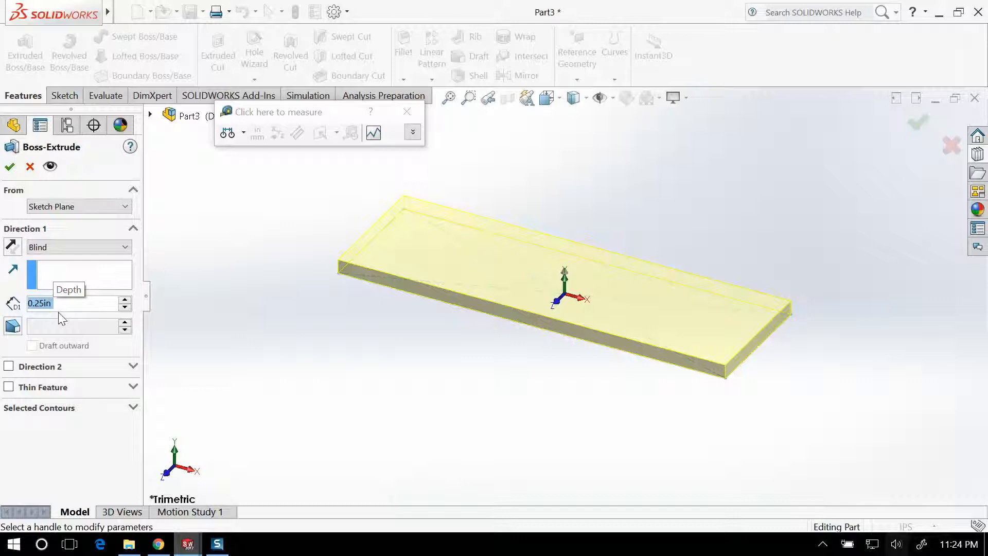
{"action": "left_click", "coordinate": [9, 165]}
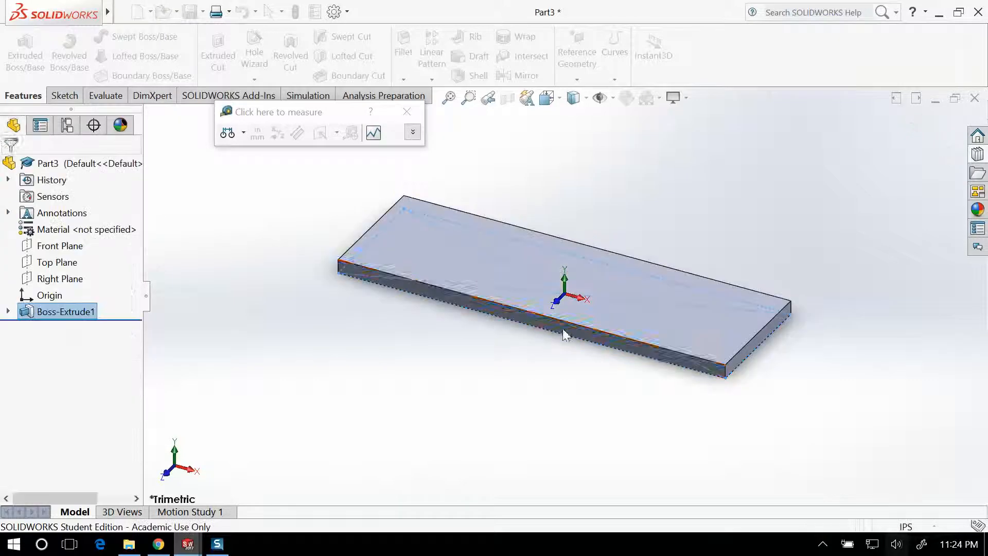
Step: Start a new sketch on the plate's large upper face
{"action": "middle_click_drag", "start_coordinate": [370, 331], "coordinate": [422, 334]}
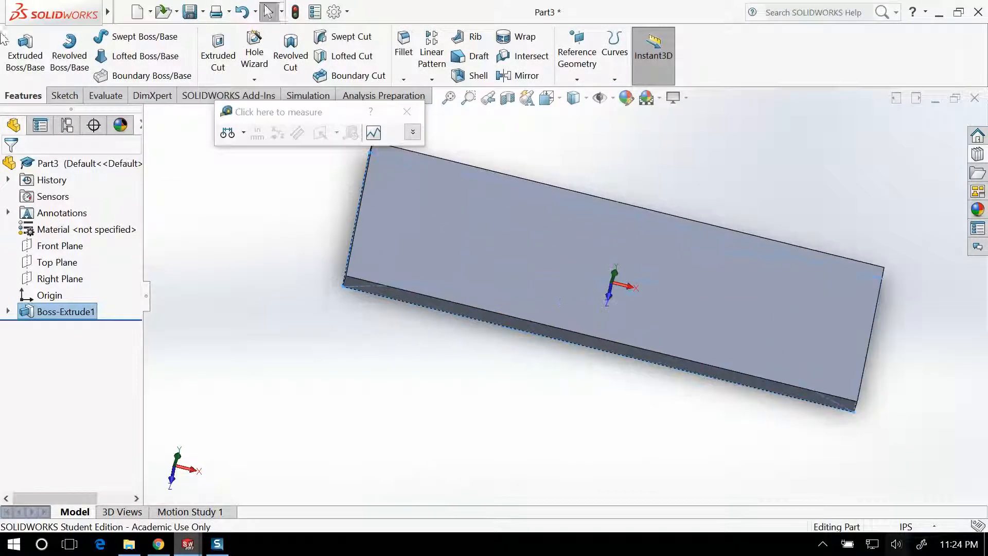
{"action": "left_click", "coordinate": [64, 95]}
{"action": "left_click", "coordinate": [18, 52]}
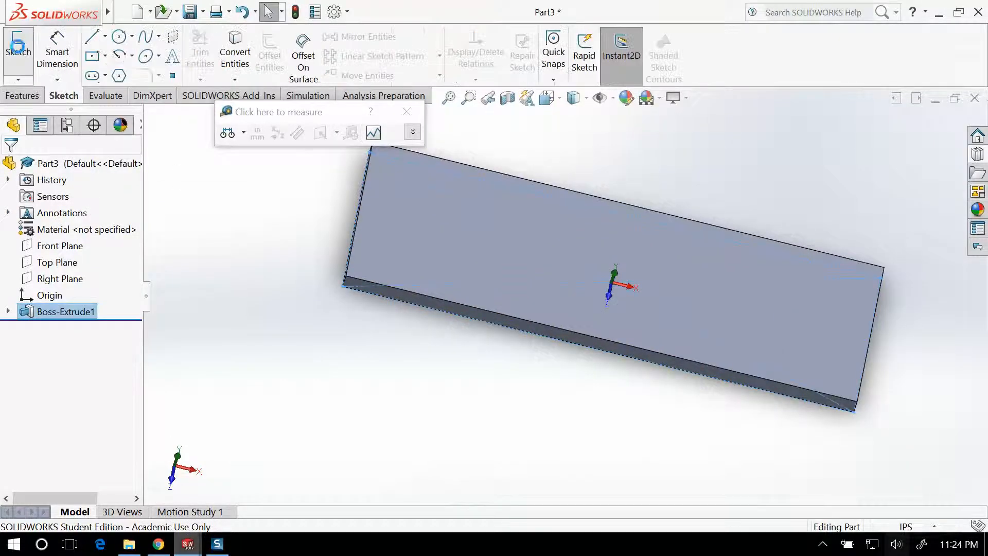
{"action": "left_click", "coordinate": [574, 268]}
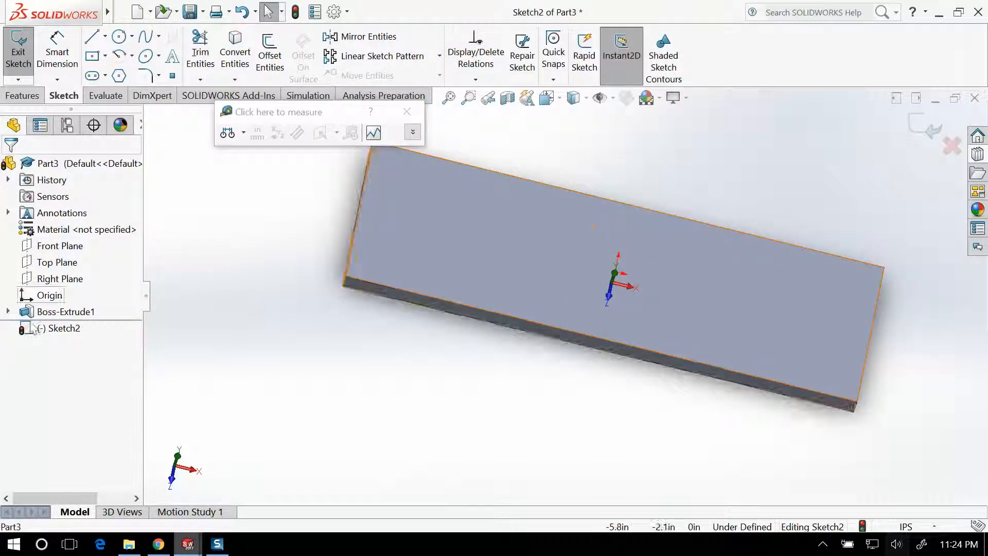
Step: Draw a centerline across the plate's width, joining the midpoints of its two long edges
{"action": "scroll", "coordinate": [709, 258], "scroll_direction": "up", "scroll_amount": 2}
{"action": "scroll", "coordinate": [709, 258], "scroll_direction": "up", "scroll_amount": 1}
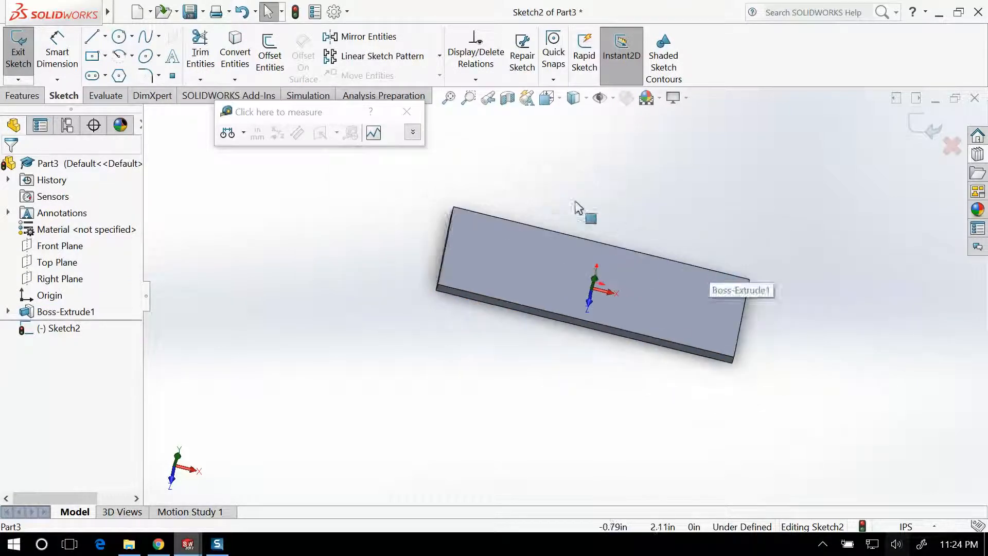
{"action": "middle_click_drag", "start_coordinate": [554, 213], "coordinate": [562, 244]}
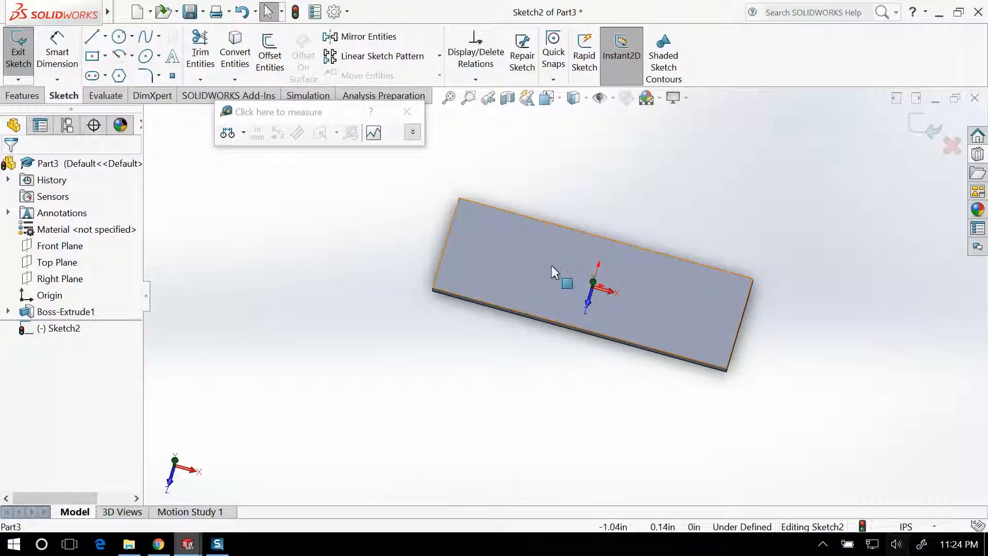
{"action": "scroll", "coordinate": [584, 268], "scroll_direction": "down", "scroll_amount": 5}
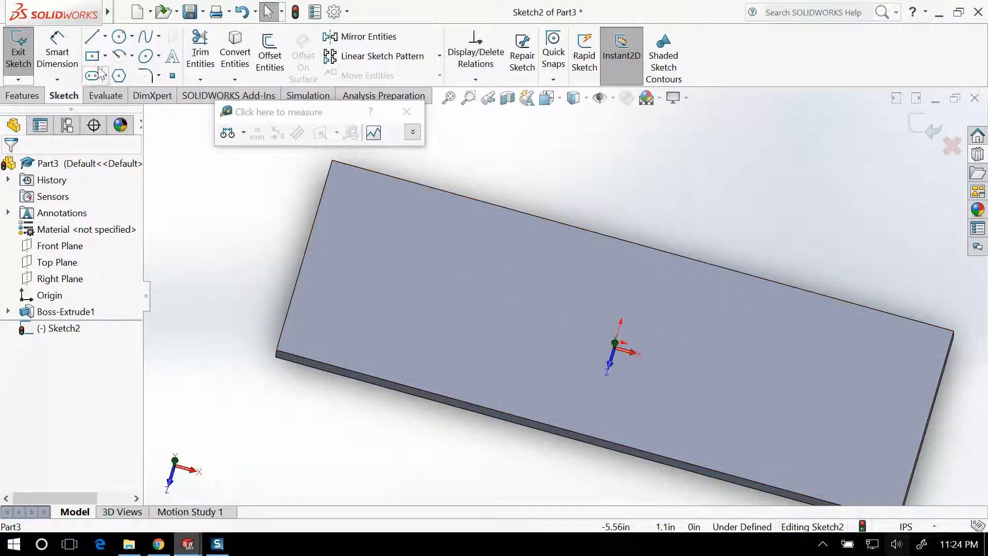
{"action": "left_click", "coordinate": [105, 36]}
{"action": "left_click", "coordinate": [110, 74]}
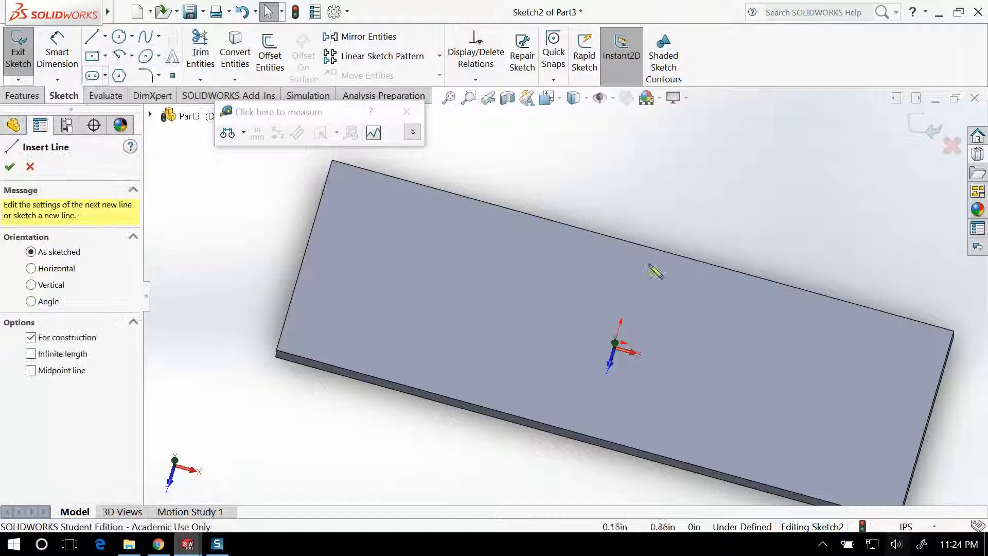
{"action": "left_click", "coordinate": [642, 245]}
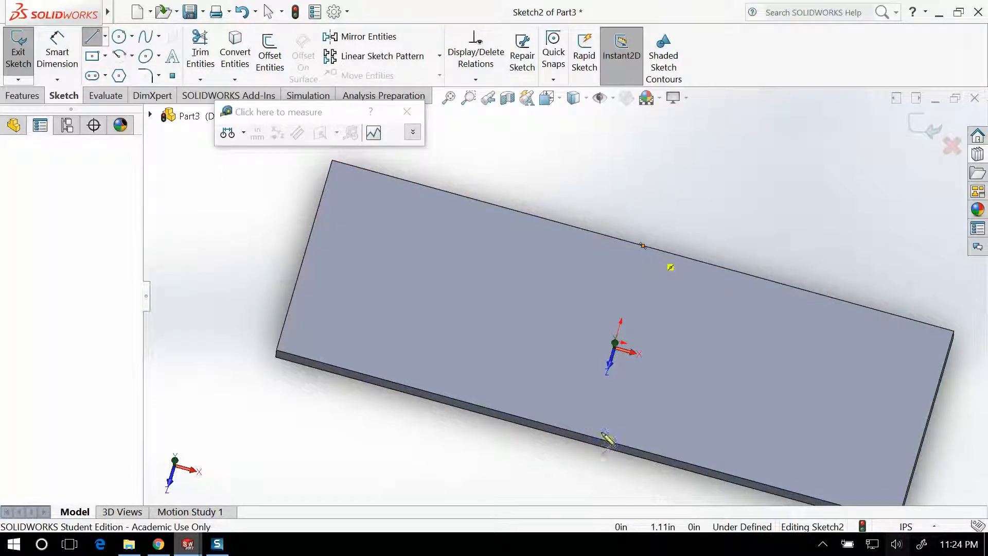
{"action": "left_click", "coordinate": [588, 436]}
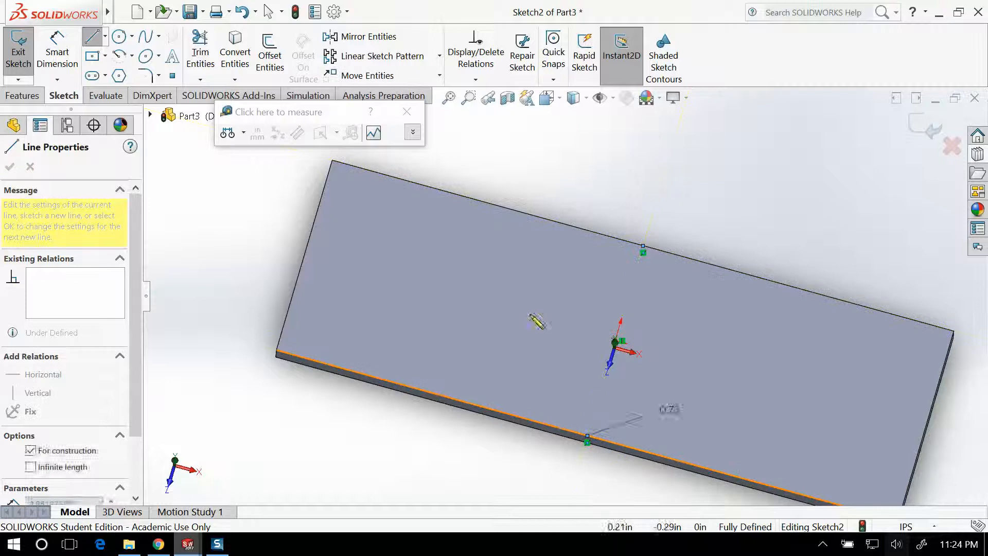
{"action": "left_click", "coordinate": [90, 35]}
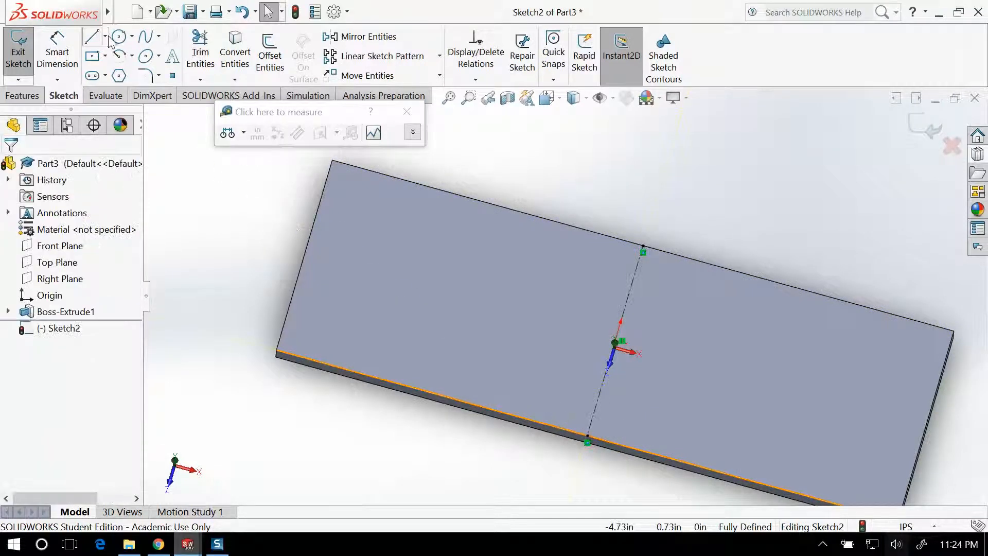
Step: Draw a centerline along the plate's length, joining the midpoints of its two short edges
{"action": "left_click", "coordinate": [105, 36]}
{"action": "left_click", "coordinate": [109, 75]}
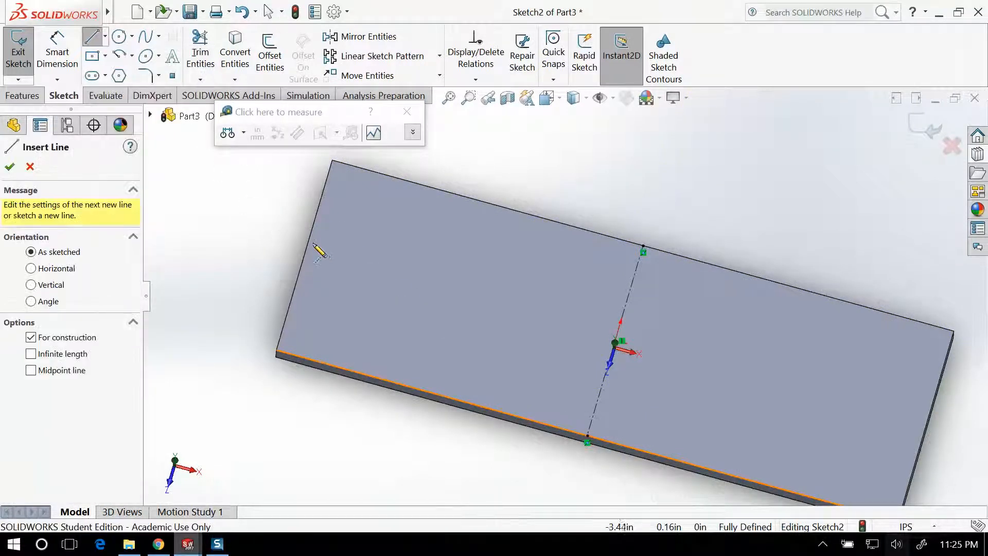
{"action": "left_click", "coordinate": [304, 255]}
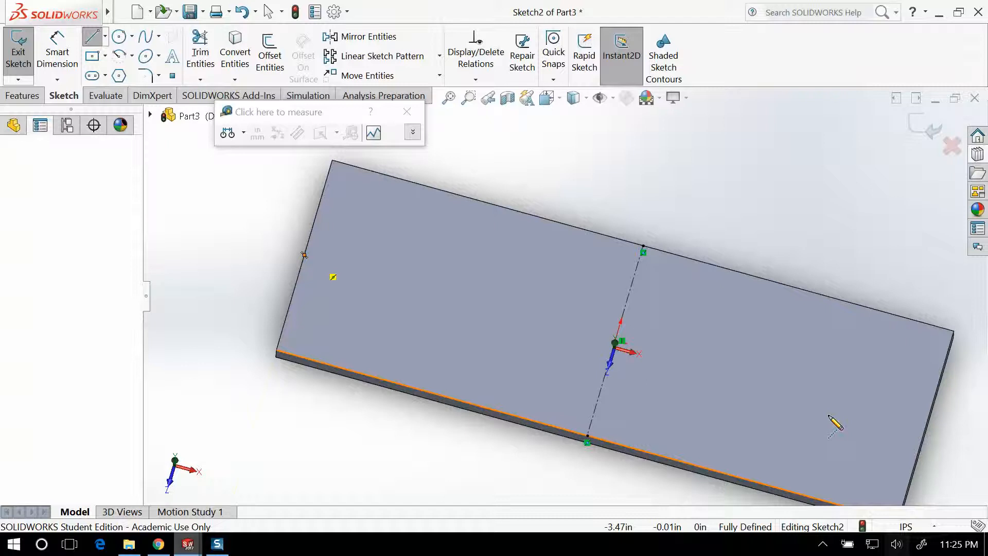
{"action": "left_click", "coordinate": [926, 425]}
{"action": "key", "text": "Escape"}
{"action": "key", "text": "Escape"}
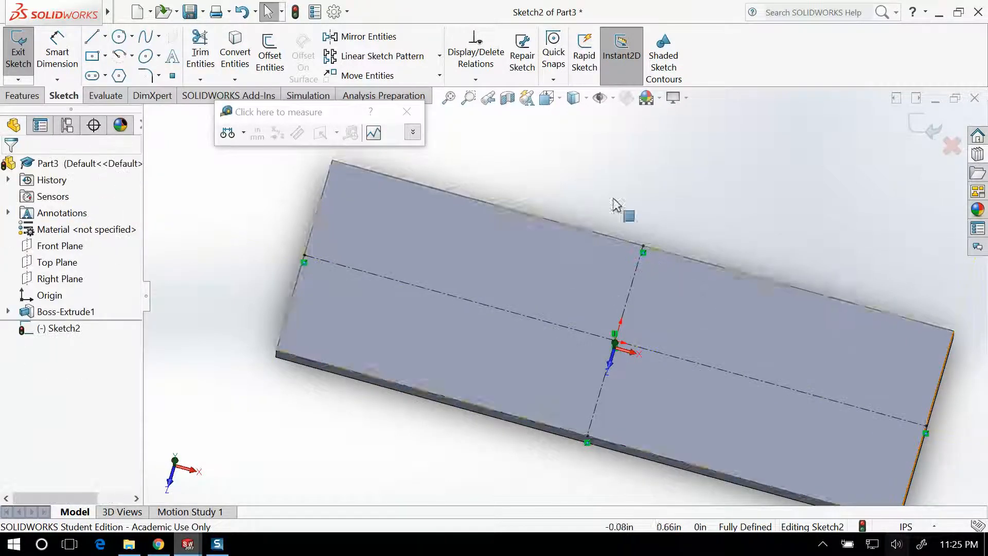
Step: Sketch a center rectangle about 4.08 by 0.56 in, centred on the midpoint of the plate's rear long edge
{"action": "left_click", "coordinate": [95, 58]}
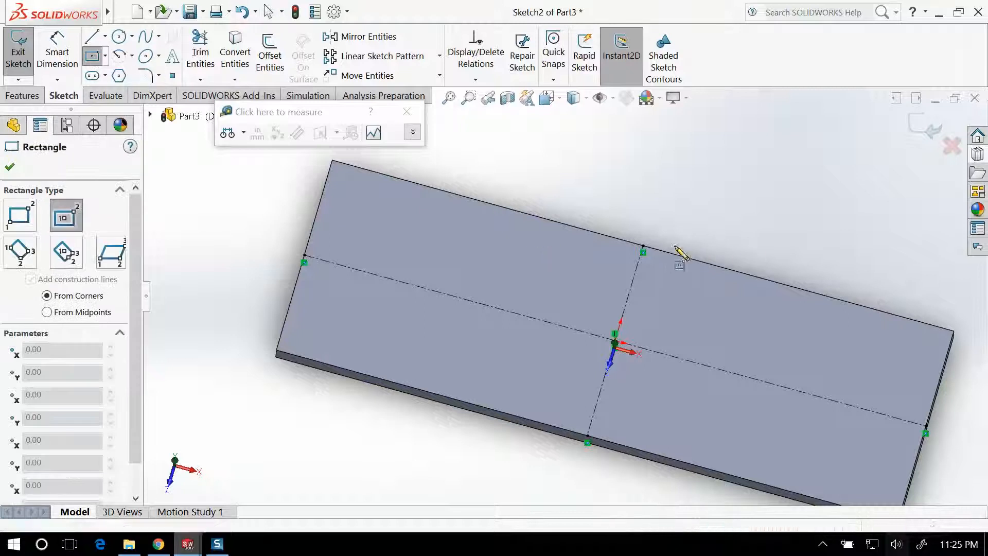
{"action": "left_click", "coordinate": [642, 246]}
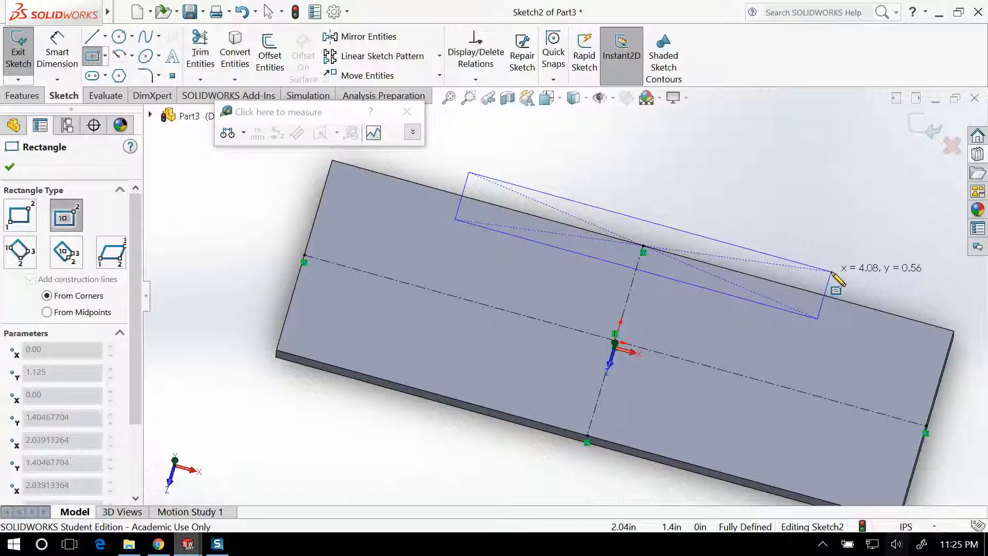
{"action": "left_click", "coordinate": [831, 271]}
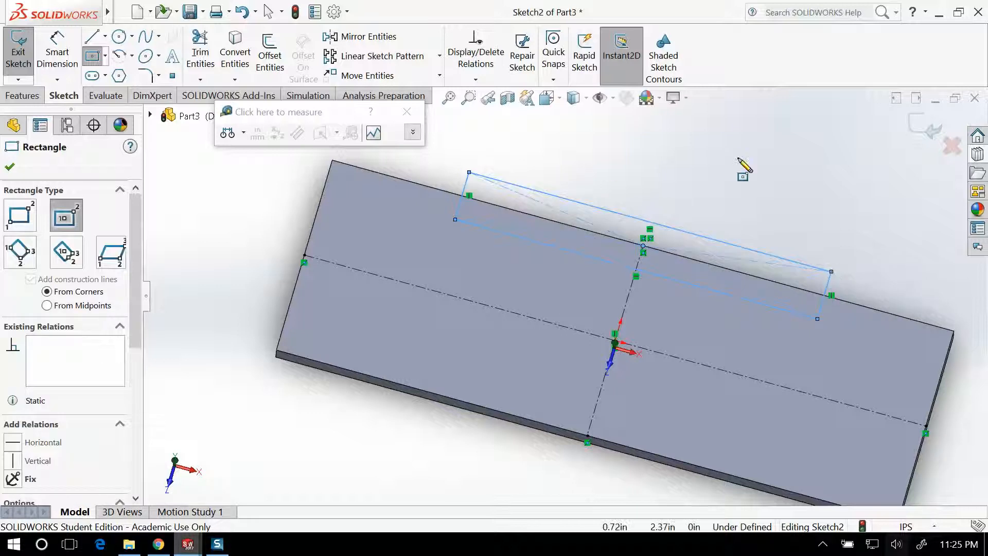
Step: Dimension the center rectangle's long side to 3.00 in
{"action": "left_click", "coordinate": [61, 54]}
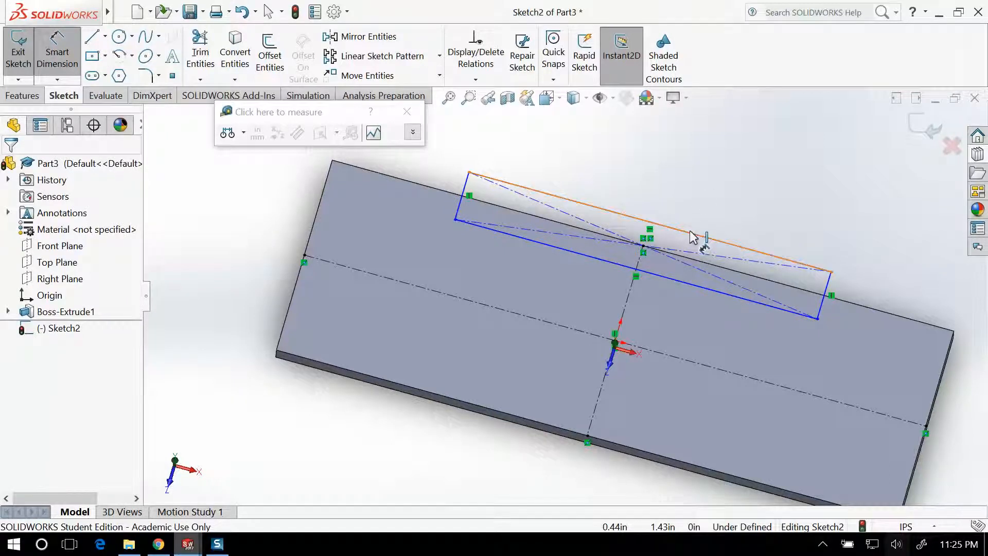
{"action": "left_click", "coordinate": [693, 237]}
{"action": "left_click", "coordinate": [695, 201]}
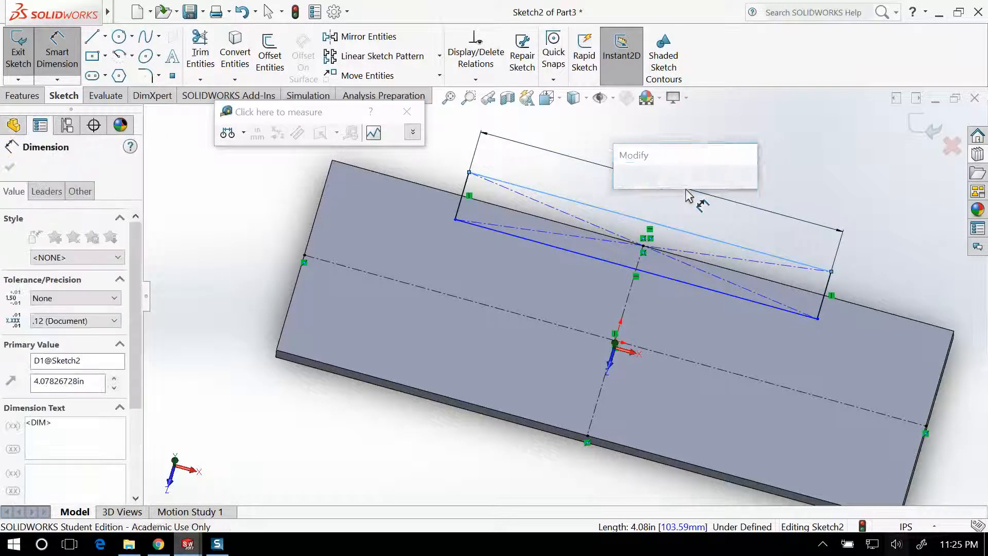
{"action": "key", "text": "Return"}
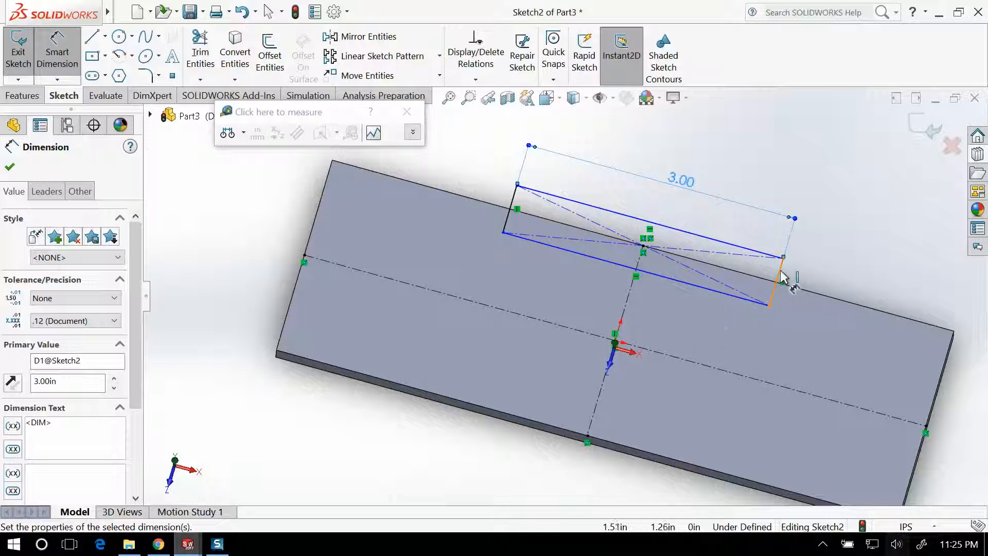
Step: Dimension the distance from the rectangle's inner long side to the plate's rear long edge as 1/4 in
{"action": "left_click", "coordinate": [708, 290]}
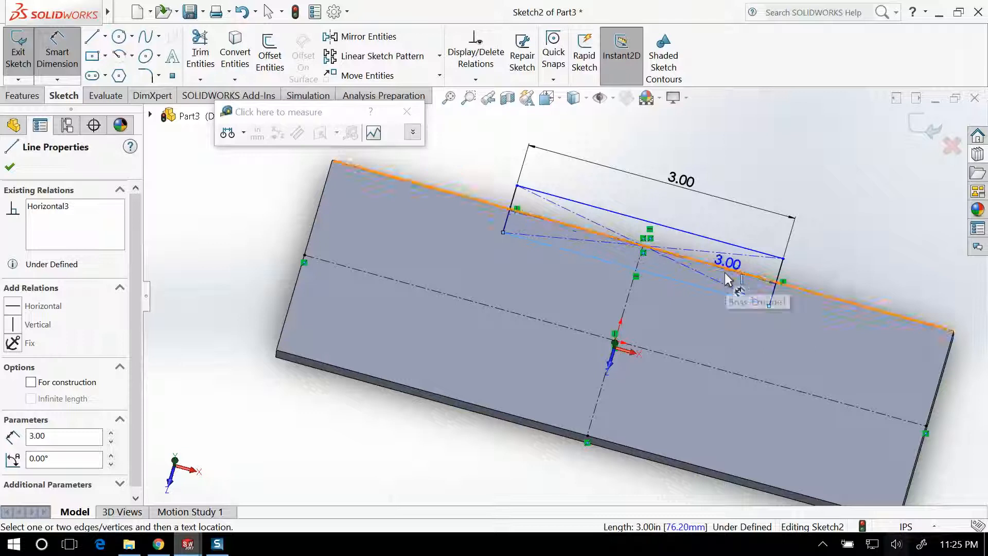
{"action": "left_click", "coordinate": [725, 275]}
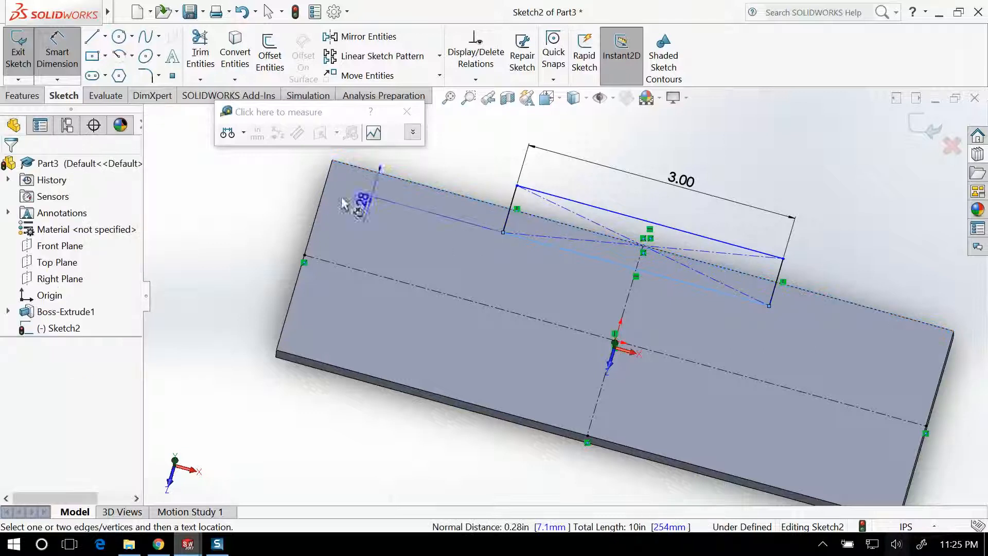
{"action": "left_click", "coordinate": [304, 170]}
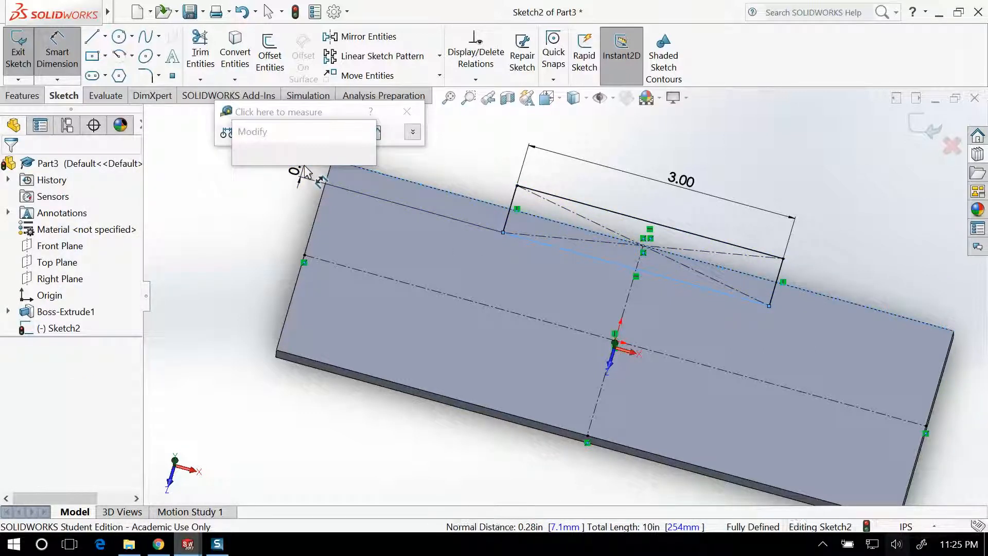
{"action": "type", "text": "1/4in"}
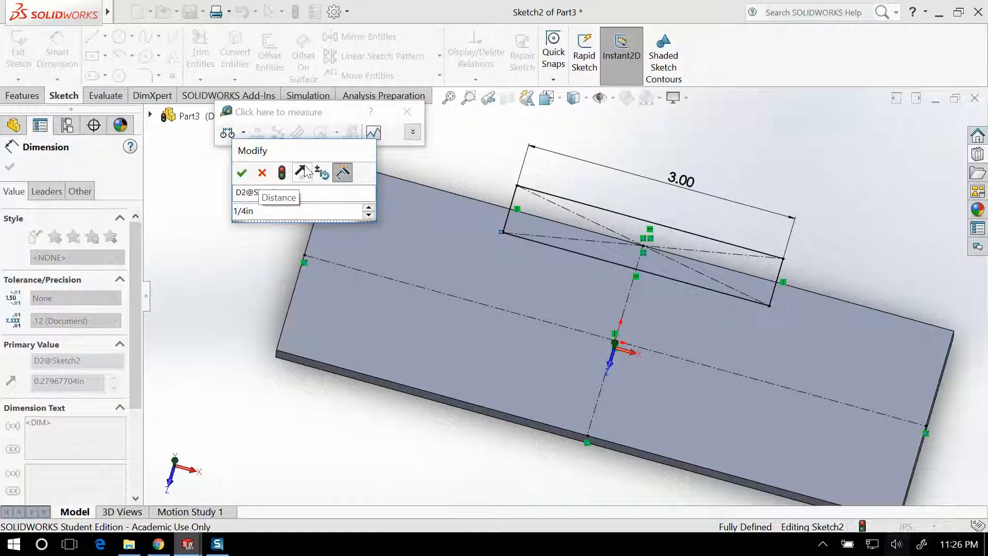
{"action": "key", "text": "Return"}
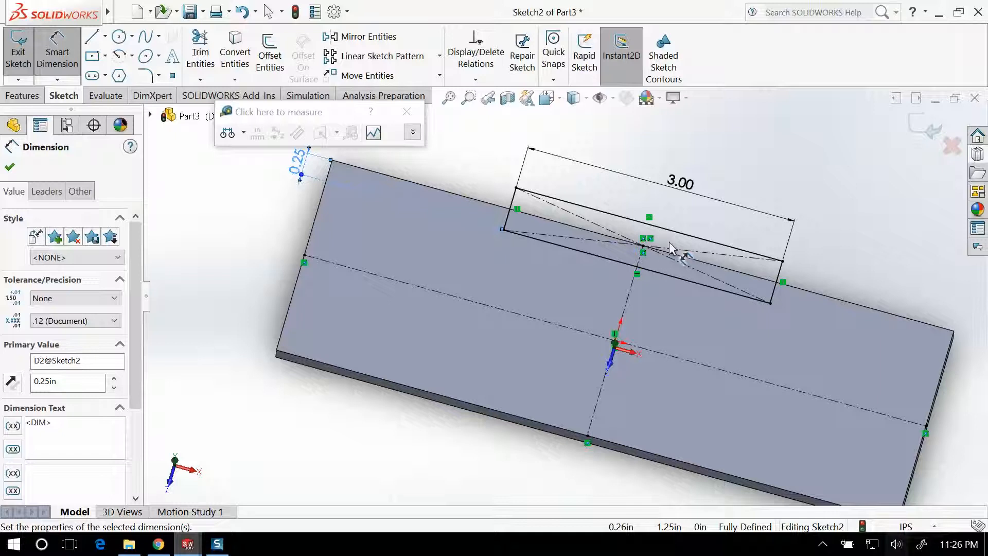
{"action": "left_click", "coordinate": [782, 190]}
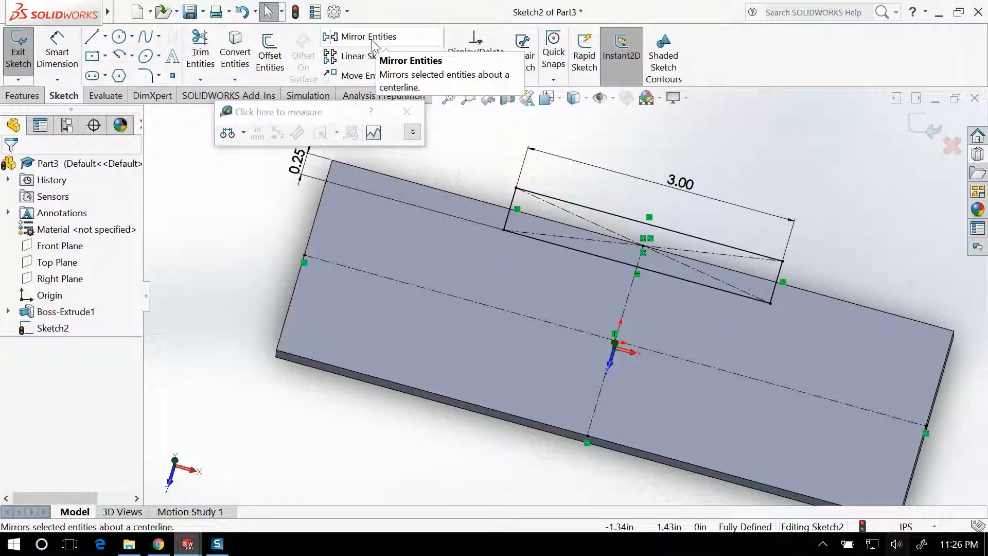
Step: Sketch a corner rectangle about 0.59 by 0.25 in, starting inward from the plate's rear right corner
{"action": "left_click", "coordinate": [105, 55]}
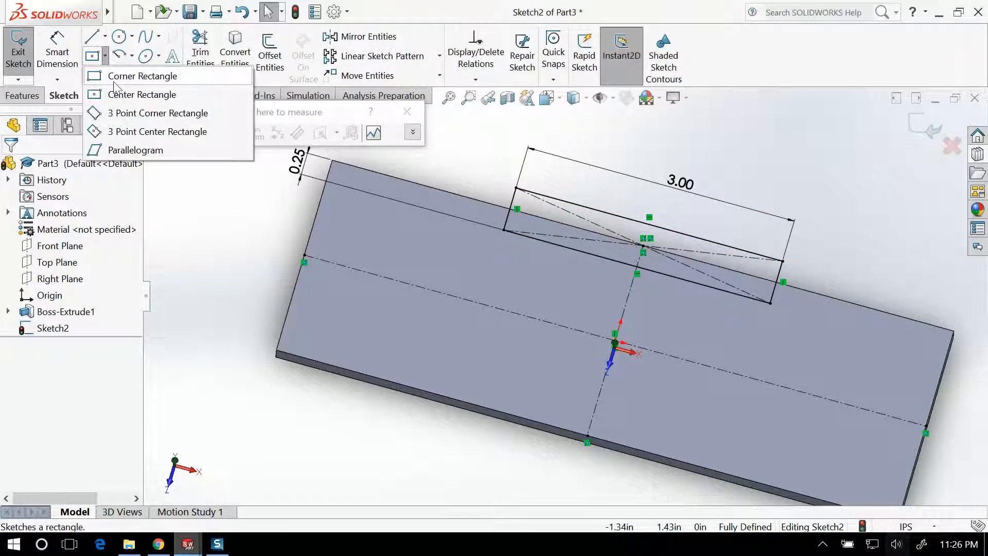
{"action": "left_click", "coordinate": [114, 83]}
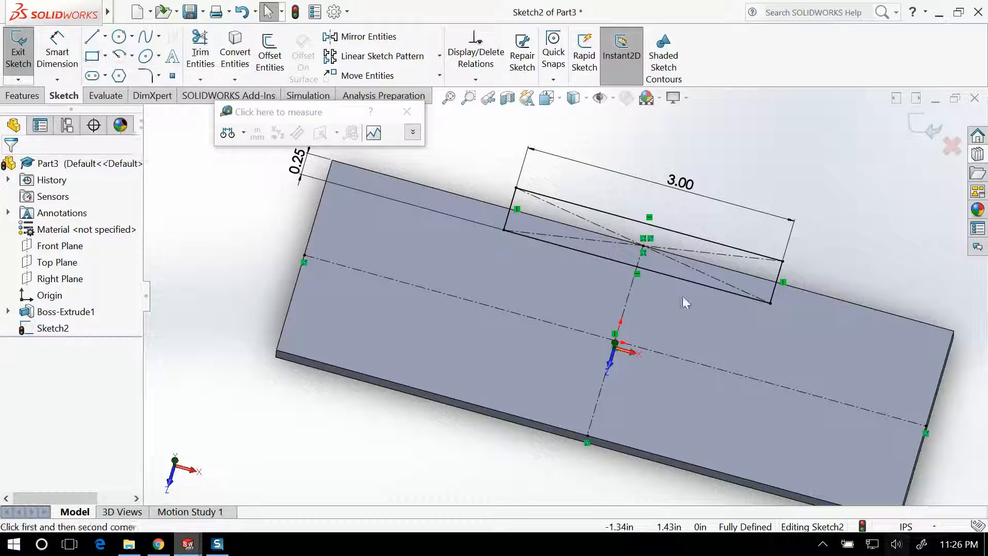
{"action": "left_click", "coordinate": [954, 331]}
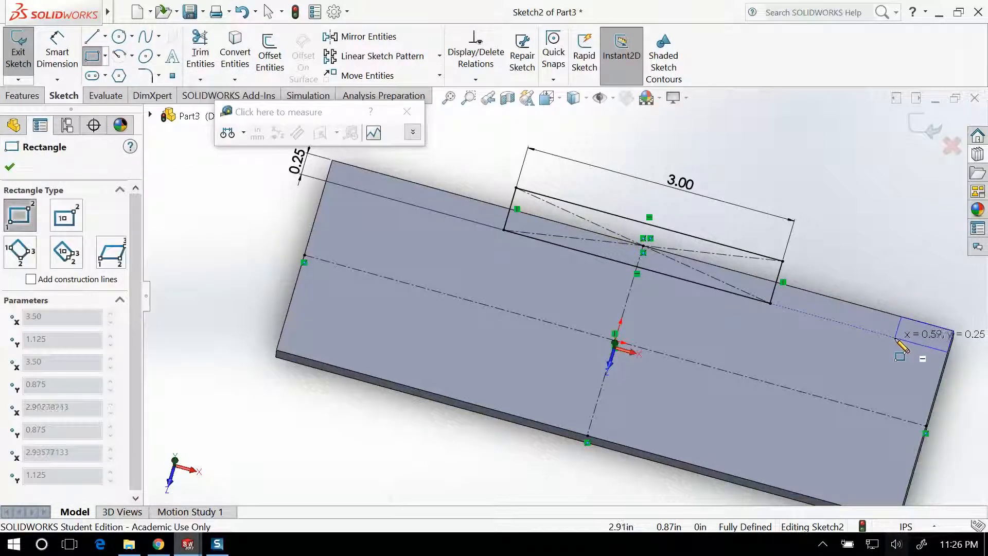
{"action": "left_click", "coordinate": [896, 338]}
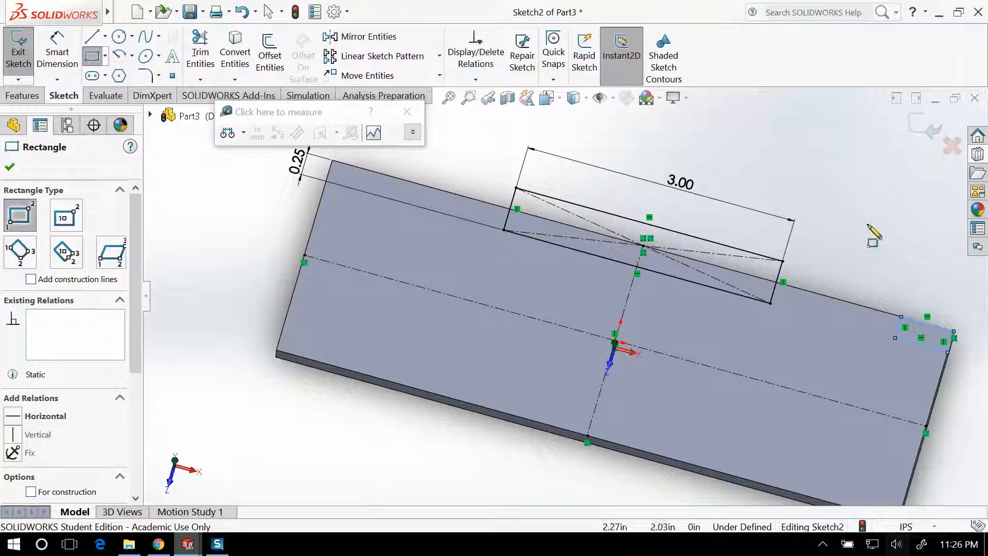
{"action": "key", "text": "Escape"}
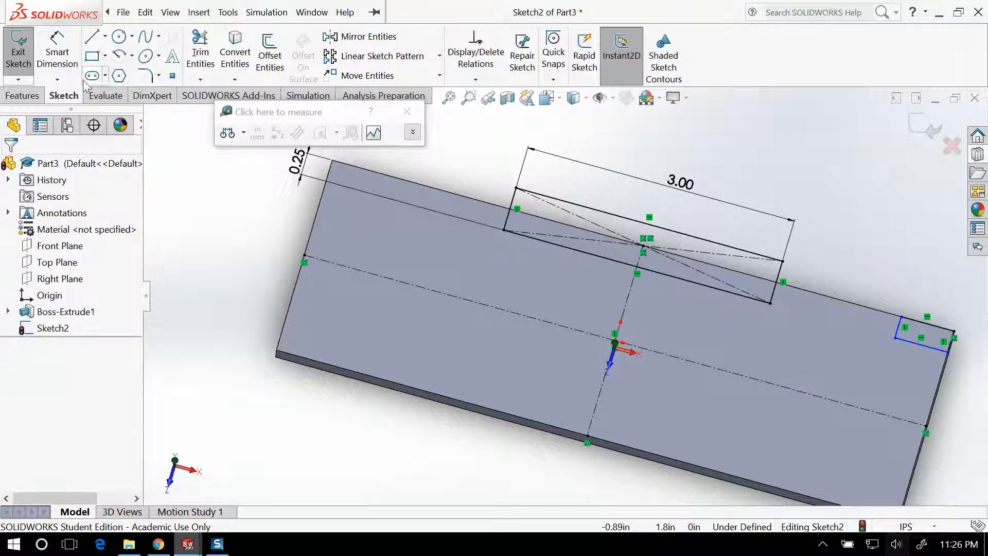
Step: Draw a horizontal centerline from the center rectangle's inner right corner to the nearest inner corner of the small corner rectangle
{"action": "left_click", "coordinate": [105, 37]}
{"action": "left_click", "coordinate": [119, 79]}
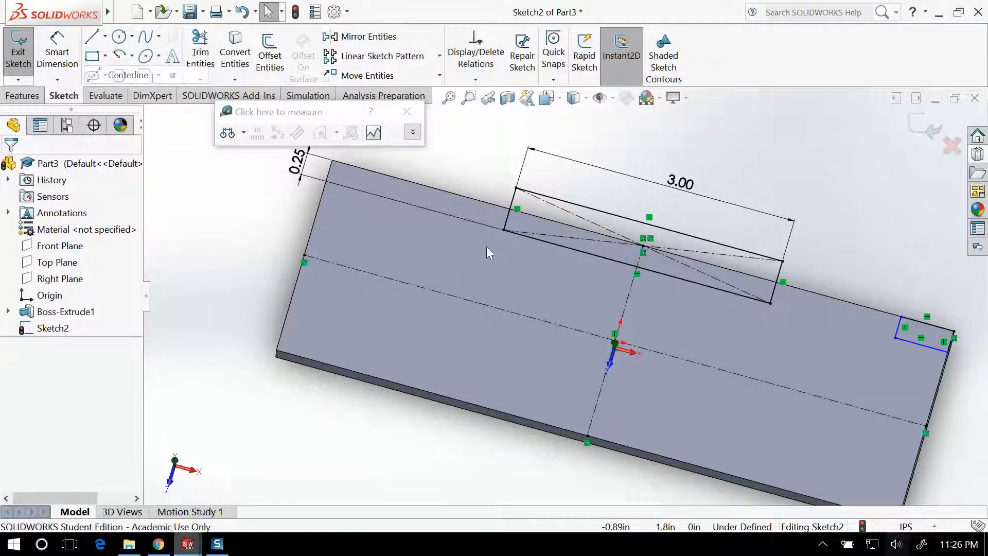
{"action": "left_click", "coordinate": [772, 305]}
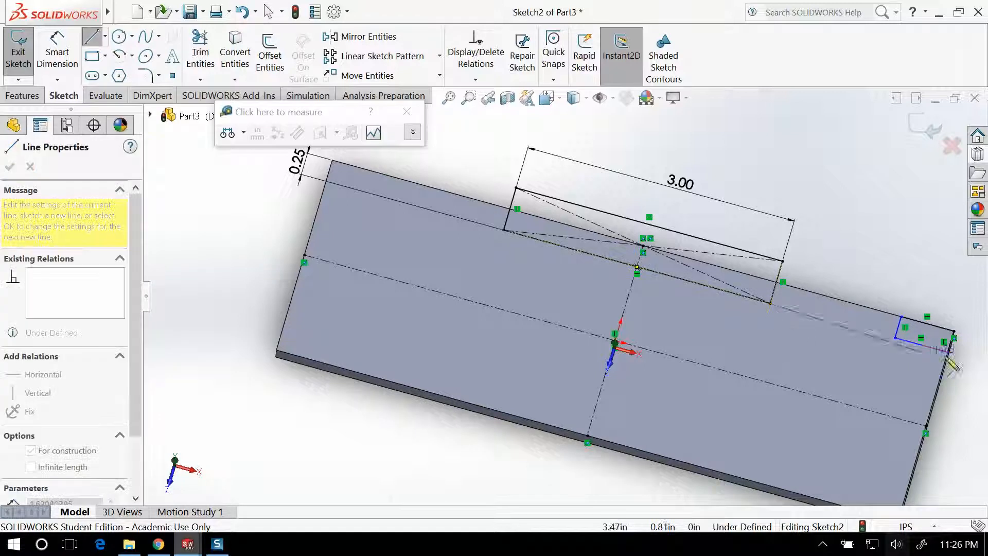
{"action": "left_click", "coordinate": [896, 338]}
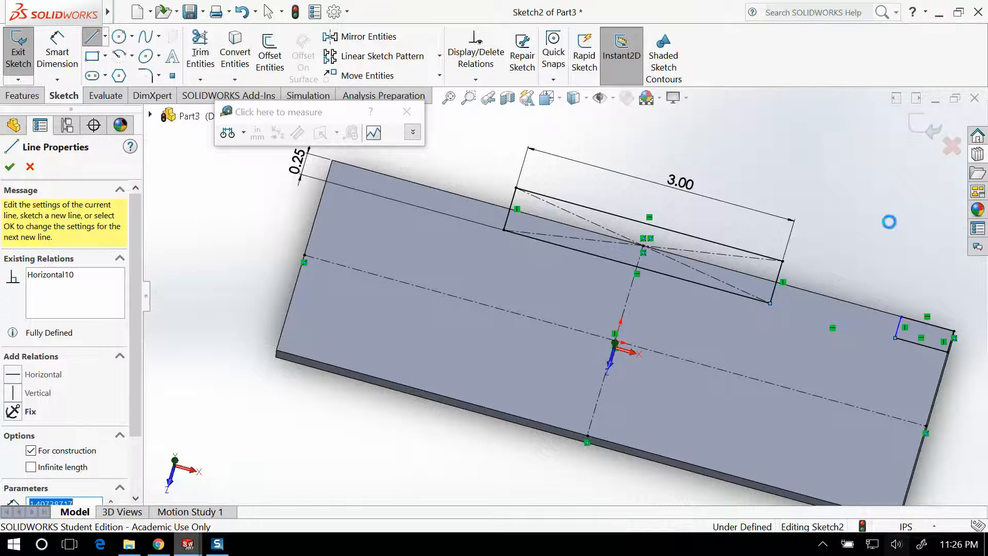
{"action": "key", "text": "Escape"}
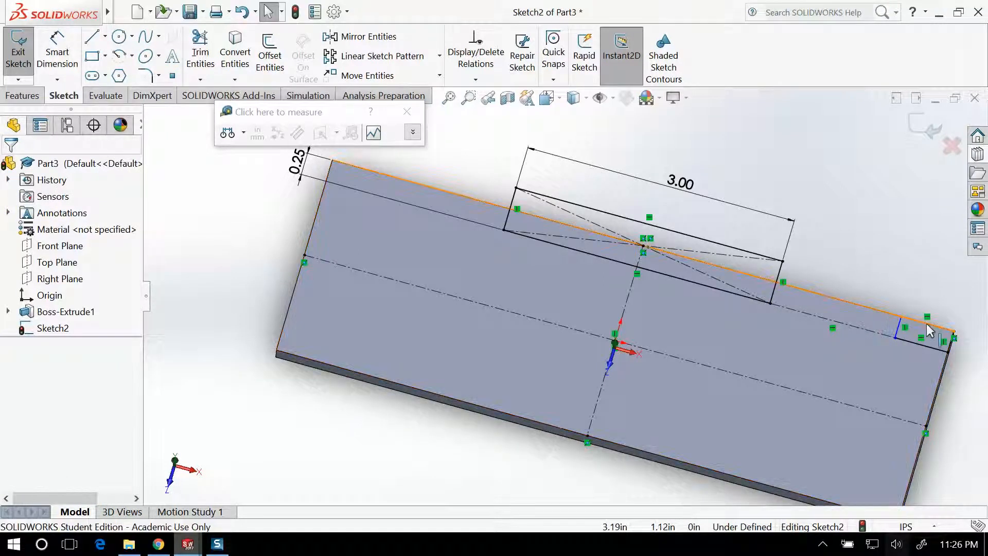
Step: Dimension the small corner rectangle's long side to 1.00 in
{"action": "left_click", "coordinate": [936, 354]}
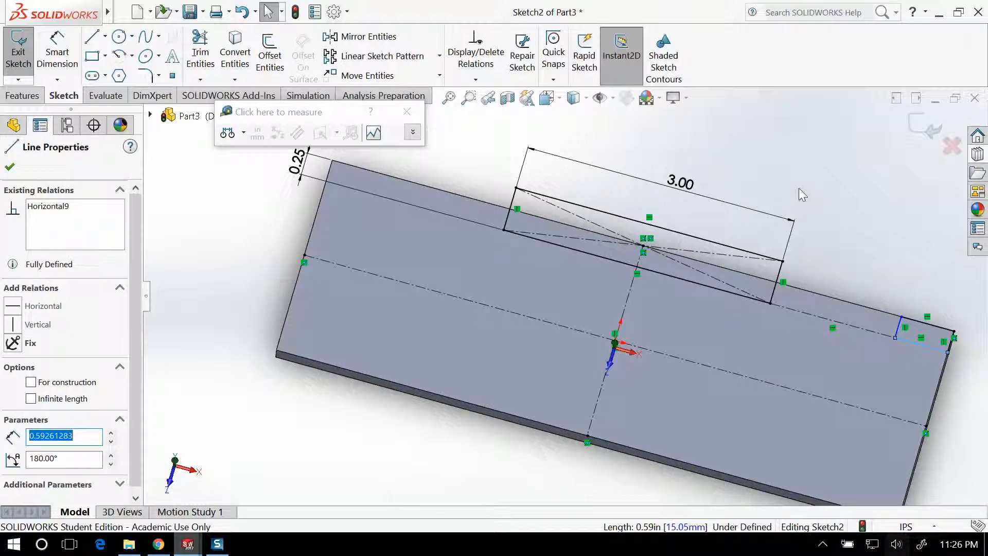
{"action": "left_click", "coordinate": [57, 58]}
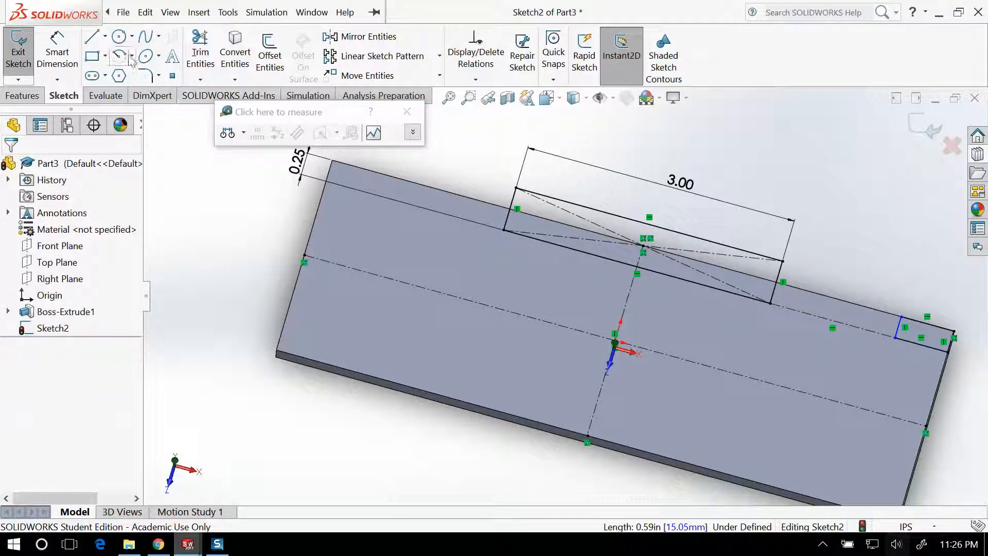
{"action": "left_click", "coordinate": [921, 348]}
{"action": "left_click", "coordinate": [940, 288]}
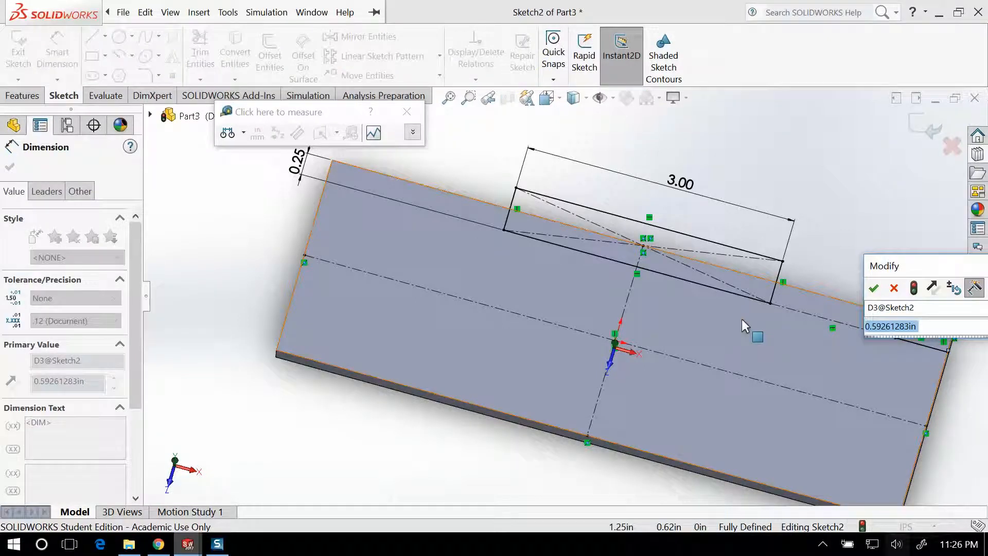
{"action": "key", "text": "Return"}
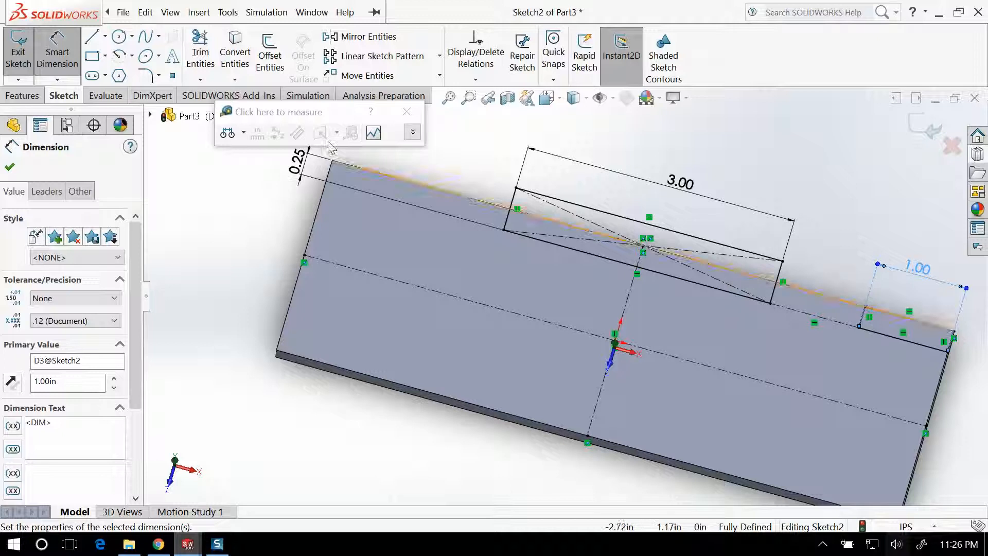
{"action": "key", "text": "Escape"}
{"action": "left_click", "coordinate": [882, 213]}
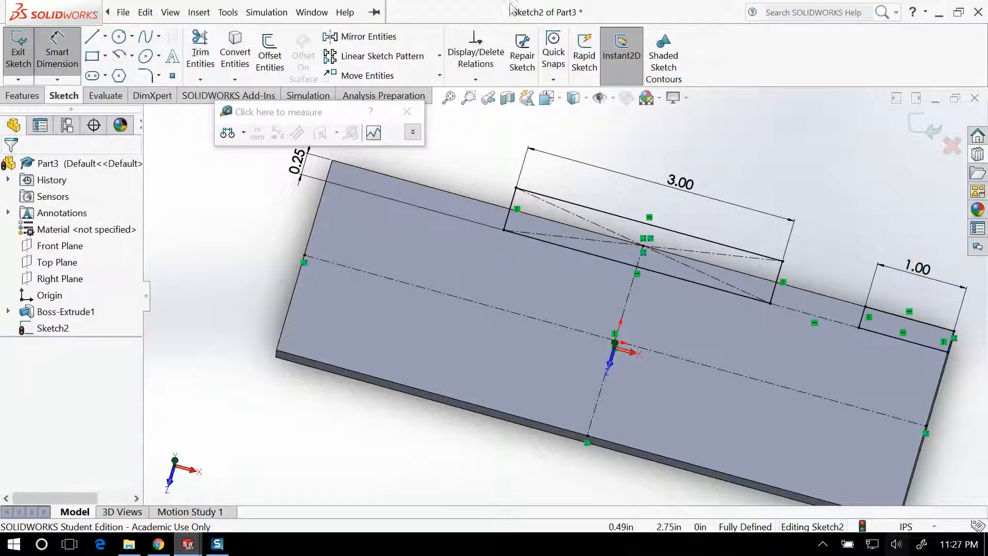
{"action": "left_click", "coordinate": [360, 36]}
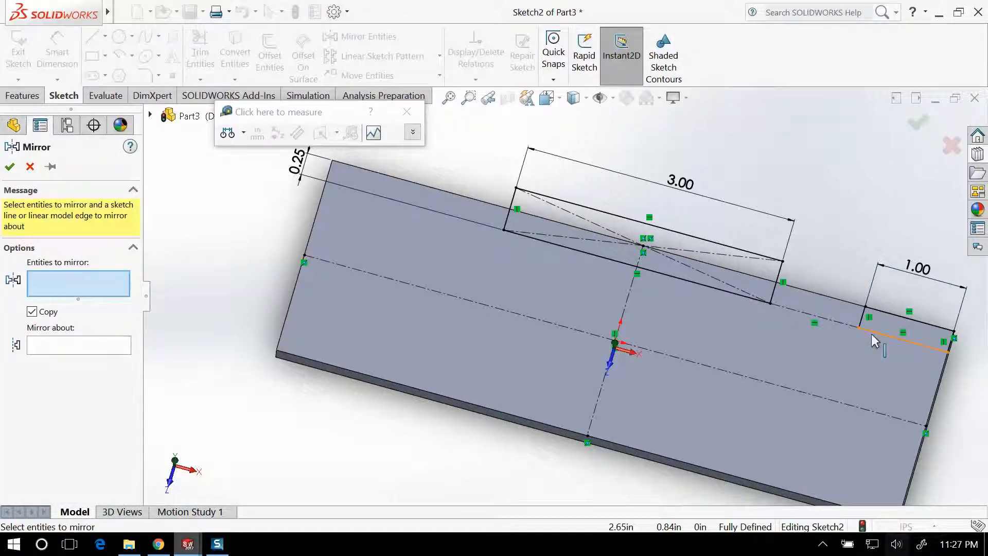
{"action": "left_click_drag", "start_coordinate": [847, 296], "coordinate": [972, 397]}
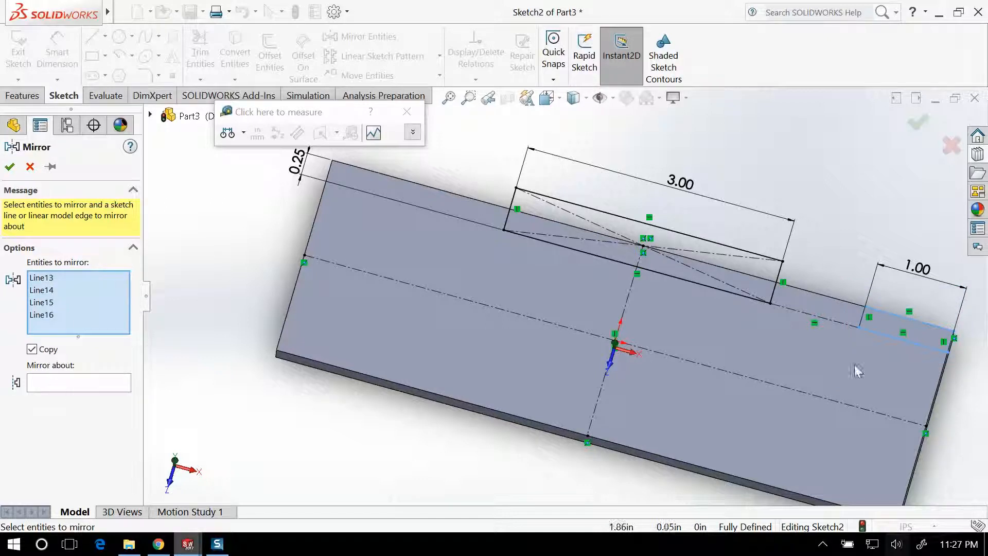
{"action": "key", "text": "Escape"}
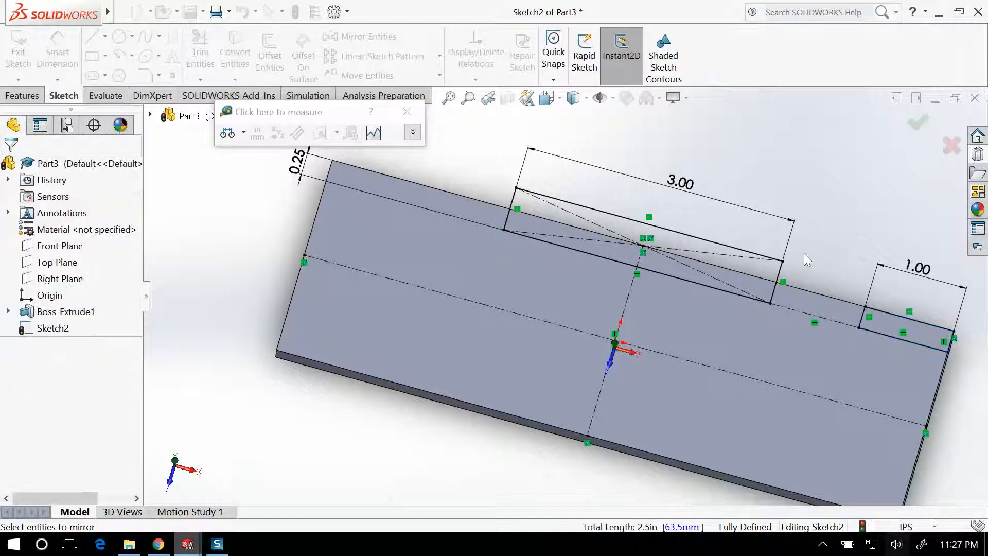
{"action": "left_click", "coordinate": [361, 36]}
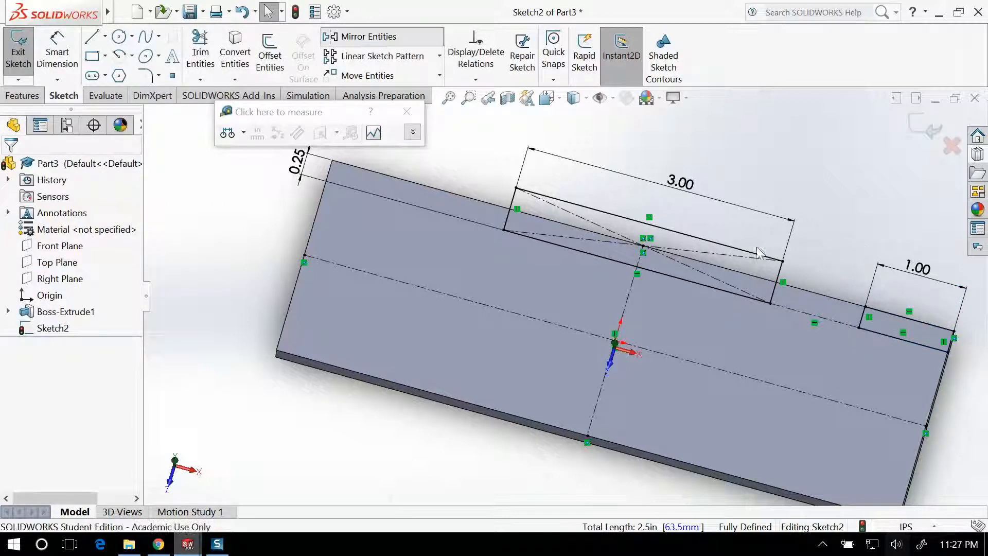
{"action": "left_click", "coordinate": [865, 323]}
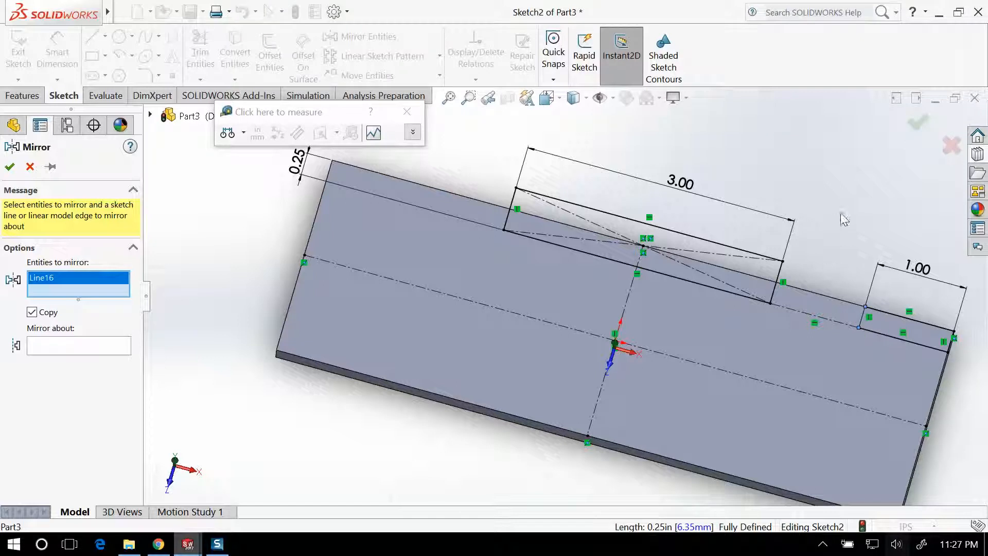
{"action": "key", "text": "Escape"}
Step: Mirror the four lines of the small corner rectangle about the plate's crosswise centerline to the opposite rear corner
{"action": "key", "text": "Return"}
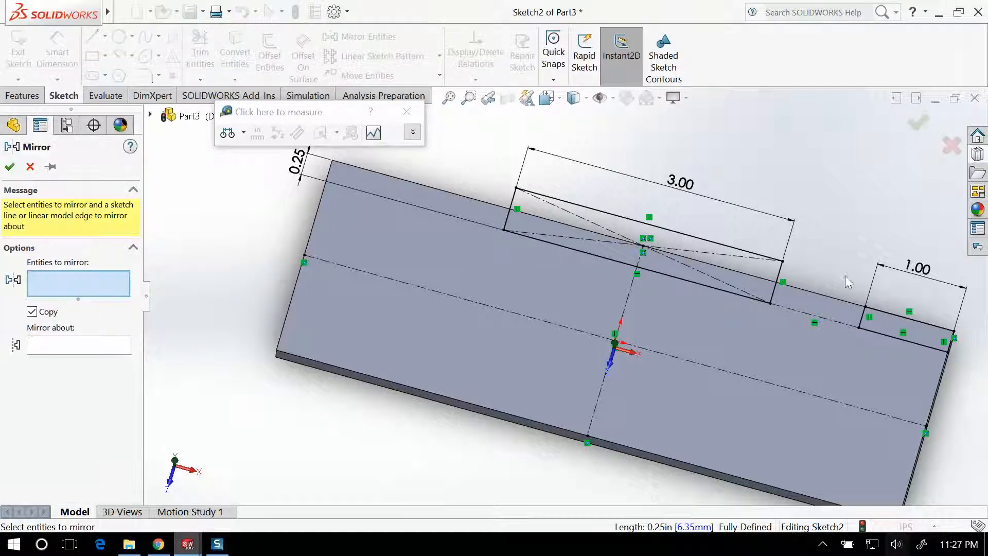
{"action": "left_click_drag", "start_coordinate": [839, 277], "coordinate": [976, 412]}
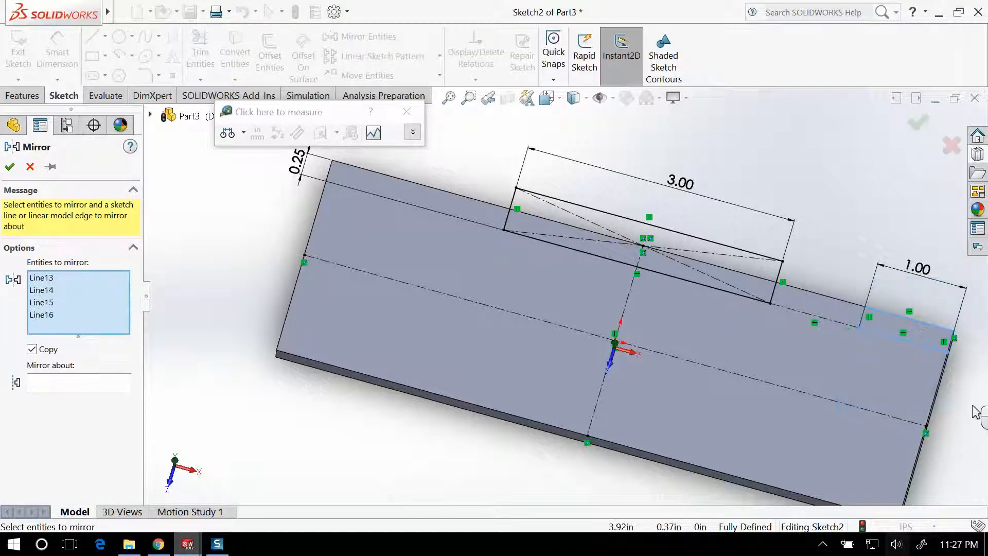
{"action": "left_click", "coordinate": [81, 392]}
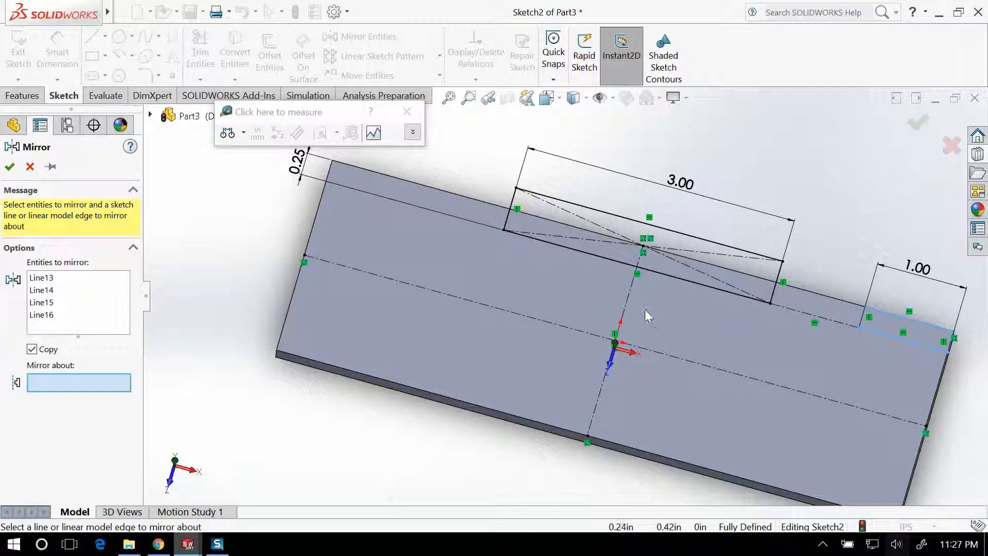
{"action": "left_click", "coordinate": [629, 295]}
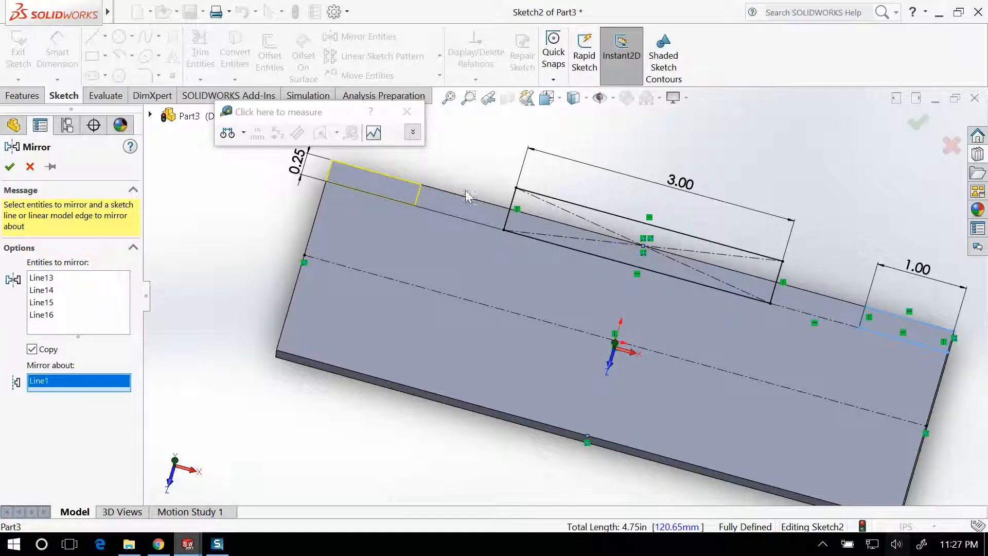
{"action": "left_click", "coordinate": [9, 166]}
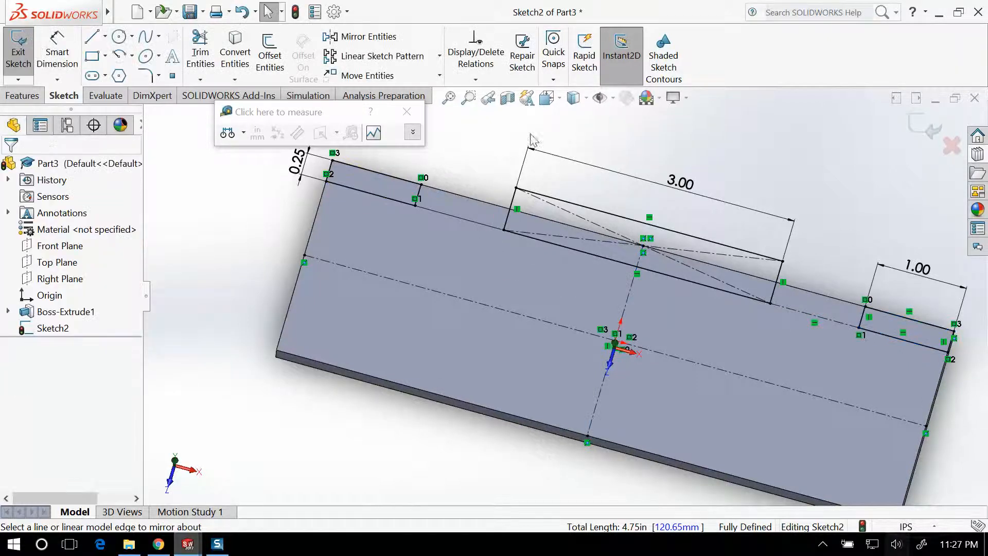
Step: Mirror all three rear-edge rectangles with their construction lines about the plate's lengthwise centerline onto the front edge
{"action": "scroll", "coordinate": [566, 297], "scroll_direction": "up", "scroll_amount": 3}
{"action": "scroll", "coordinate": [590, 211], "scroll_direction": "down", "scroll_amount": 2}
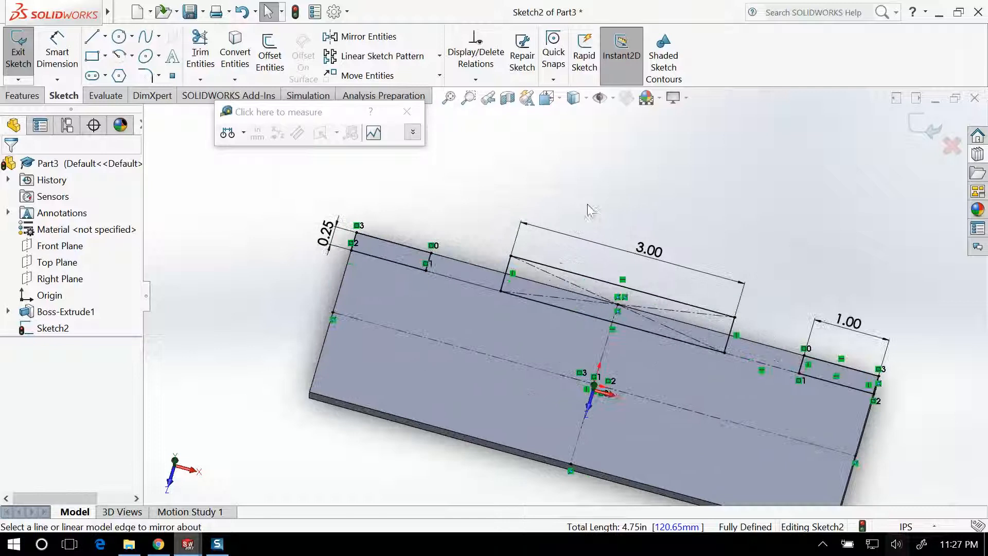
{"action": "left_click", "coordinate": [370, 39]}
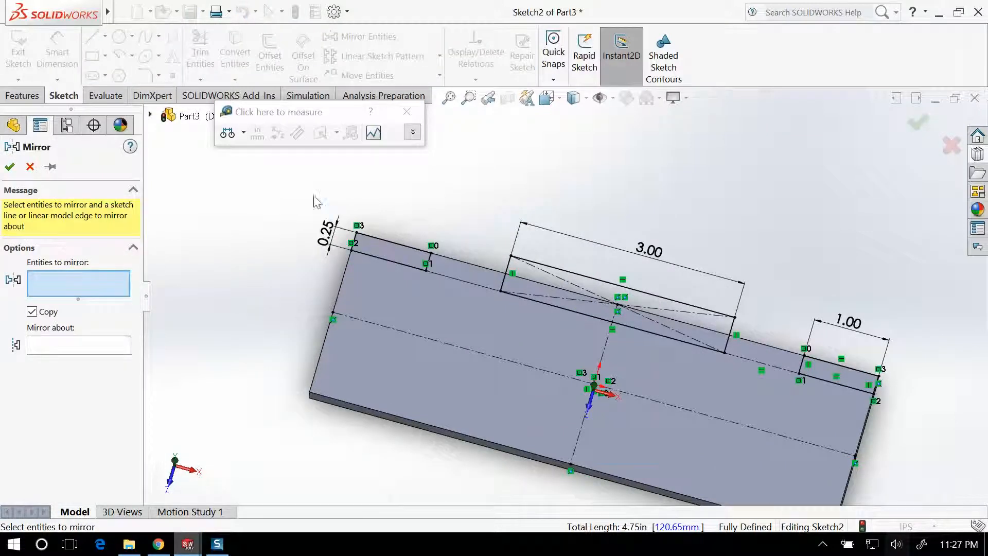
{"action": "mouse_move", "coordinate": [286, 183]}
{"action": "left_mouse_down"}
{"action": "mouse_move", "coordinate": [939, 469]}
{"action": "mouse_move", "coordinate": [894, 403]}
{"action": "left_mouse_up"}
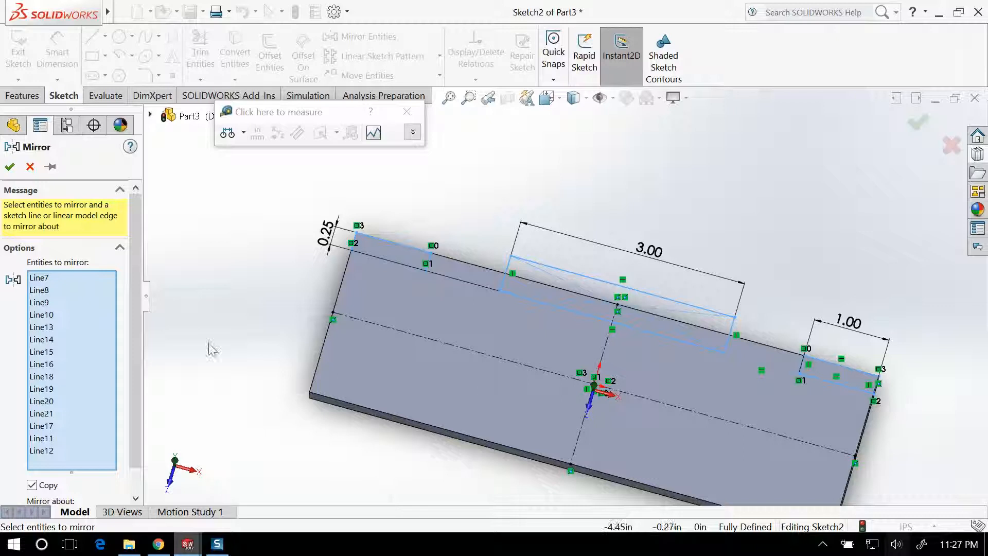
{"action": "scroll", "coordinate": [135, 458], "scroll_direction": "down", "scroll_amount": 1}
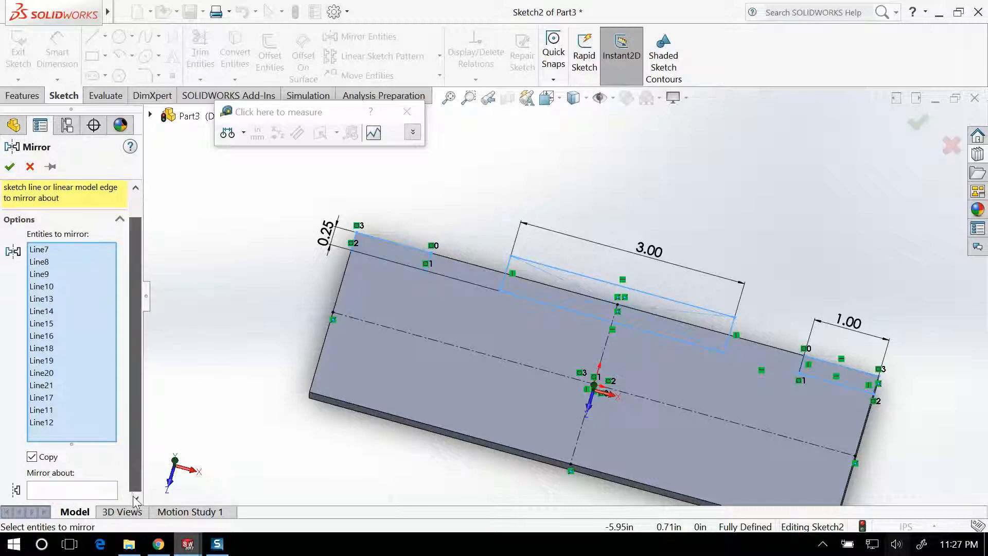
{"action": "left_click", "coordinate": [108, 491]}
{"action": "left_click", "coordinate": [546, 376]}
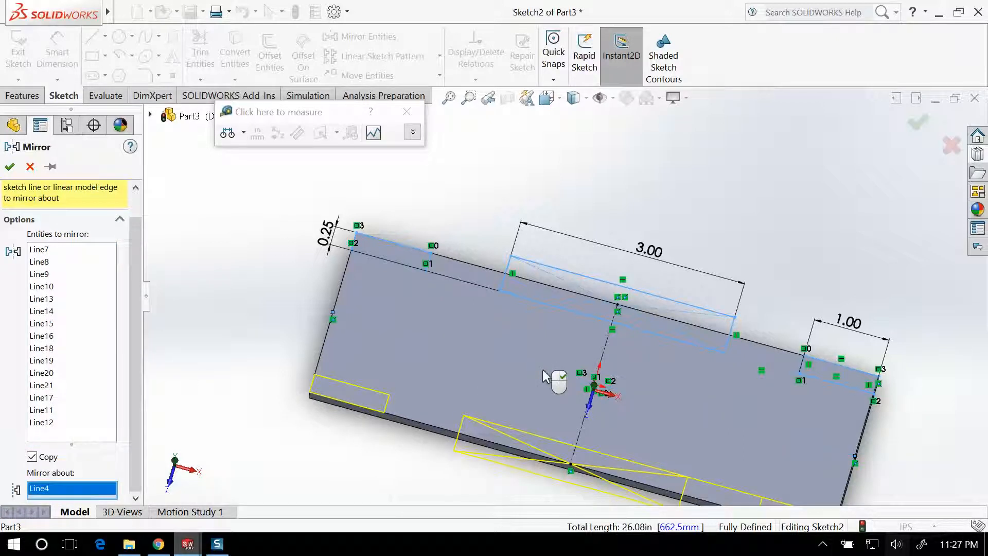
{"action": "left_click", "coordinate": [8, 167]}
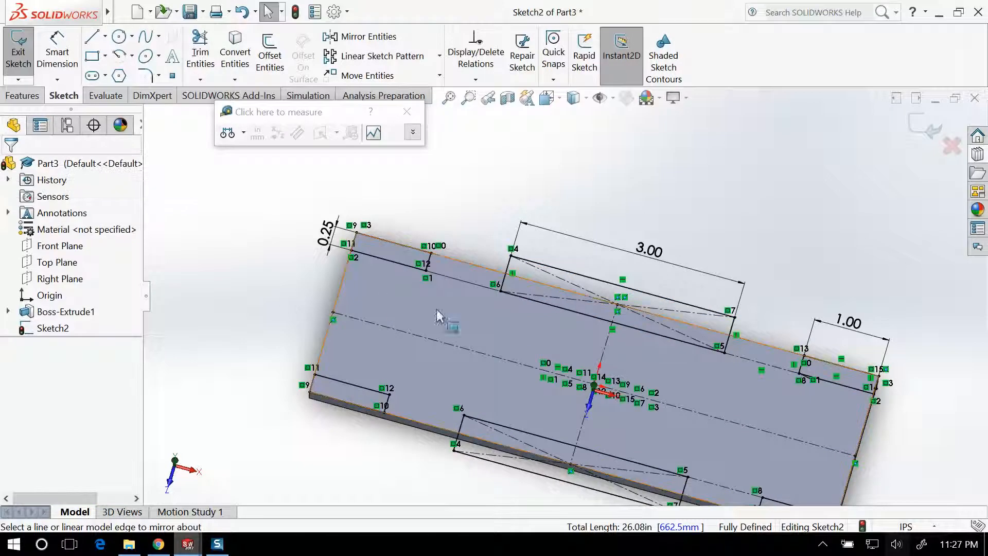
Step: Exit the sketch and cut its six edge rectangles out of the plate with a Through All Extruded Cut
{"action": "scroll", "coordinate": [591, 308], "scroll_direction": "up", "scroll_amount": 5}
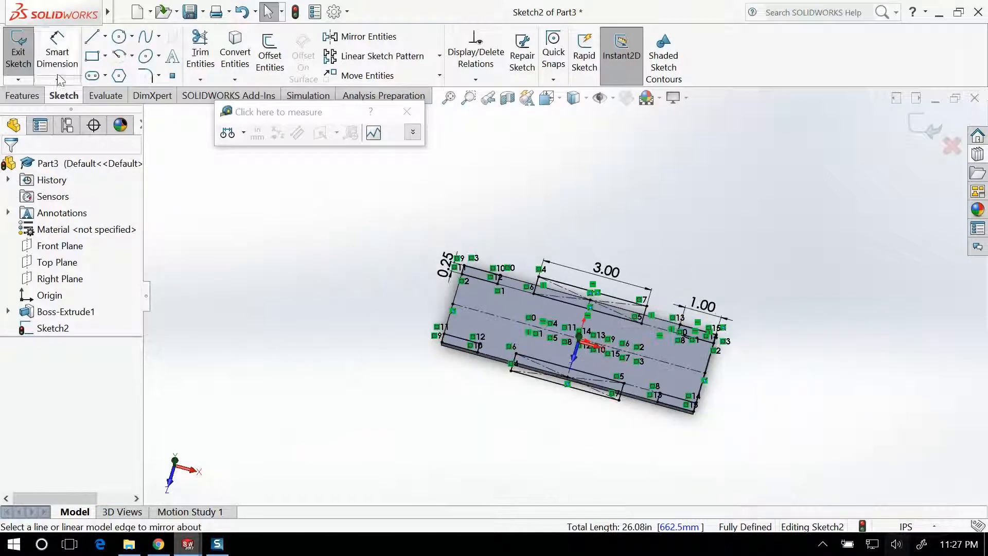
{"action": "left_click", "coordinate": [20, 54]}
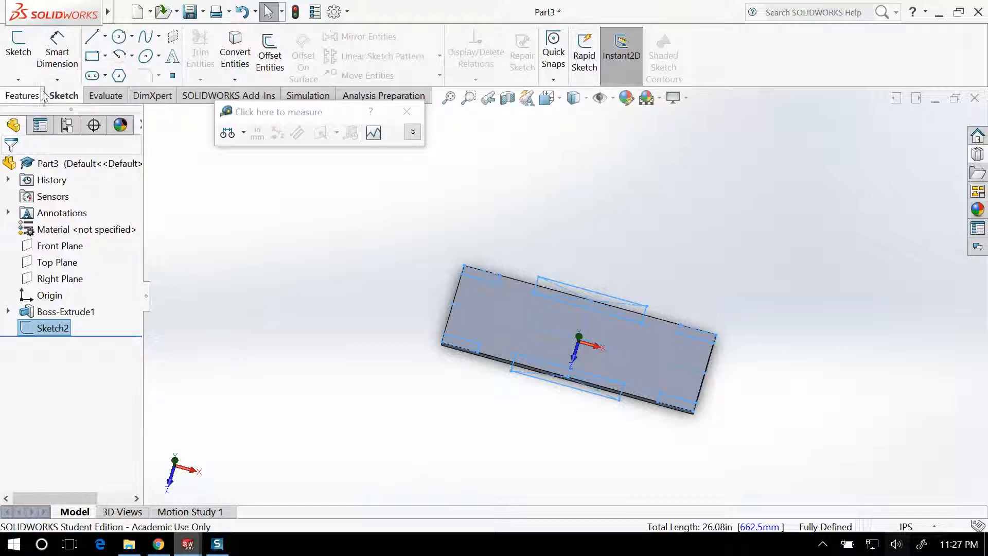
{"action": "left_click", "coordinate": [39, 97]}
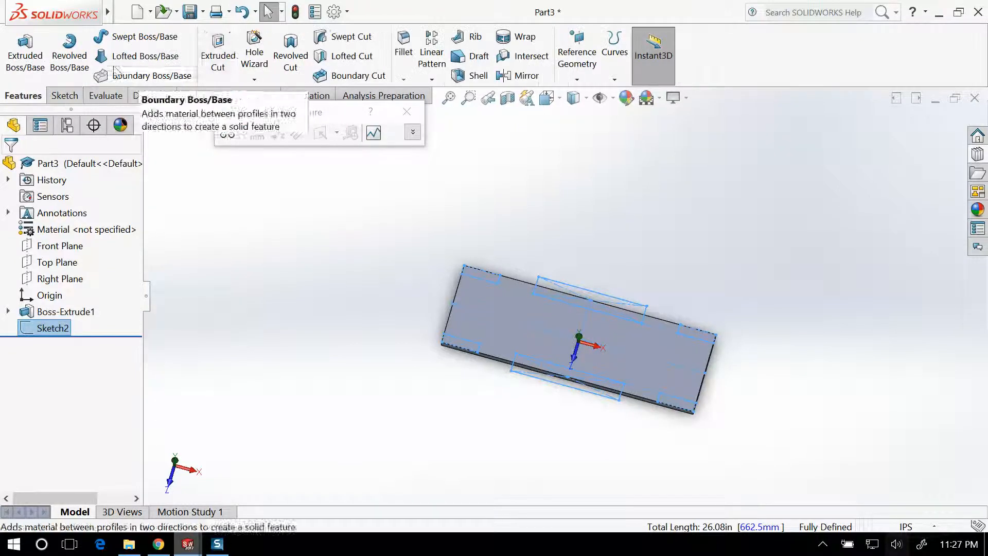
{"action": "left_click", "coordinate": [218, 58]}
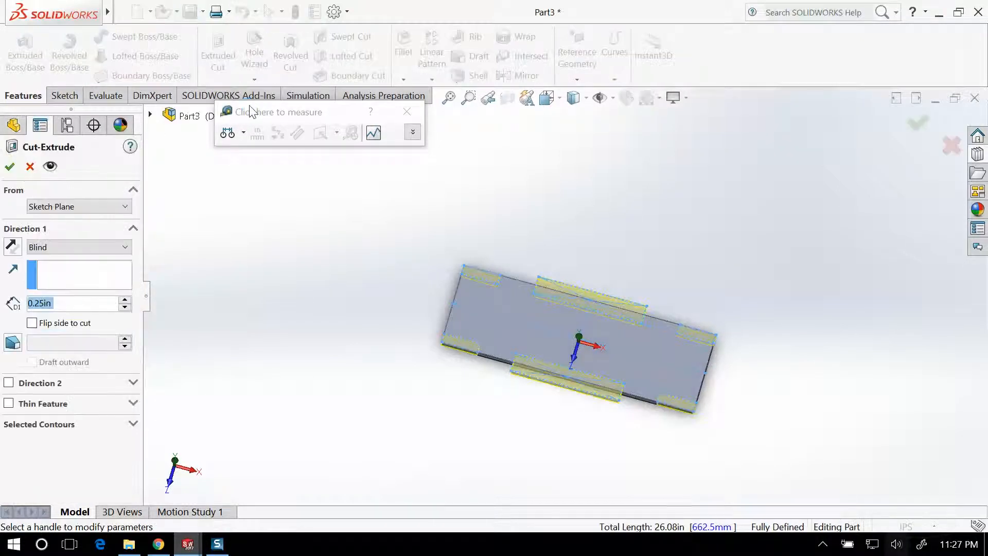
{"action": "left_click", "coordinate": [66, 249]}
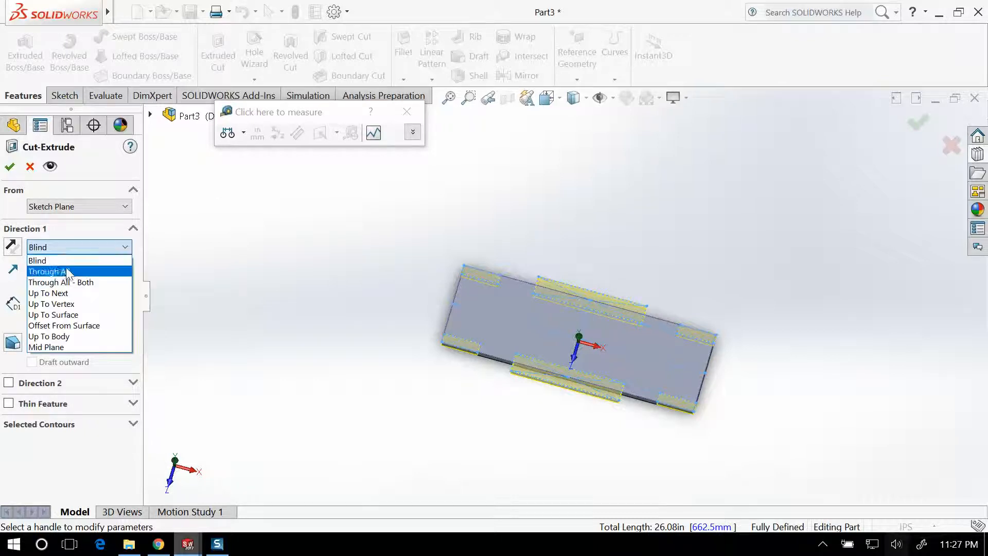
{"action": "left_click", "coordinate": [70, 271]}
{"action": "left_click", "coordinate": [10, 167]}
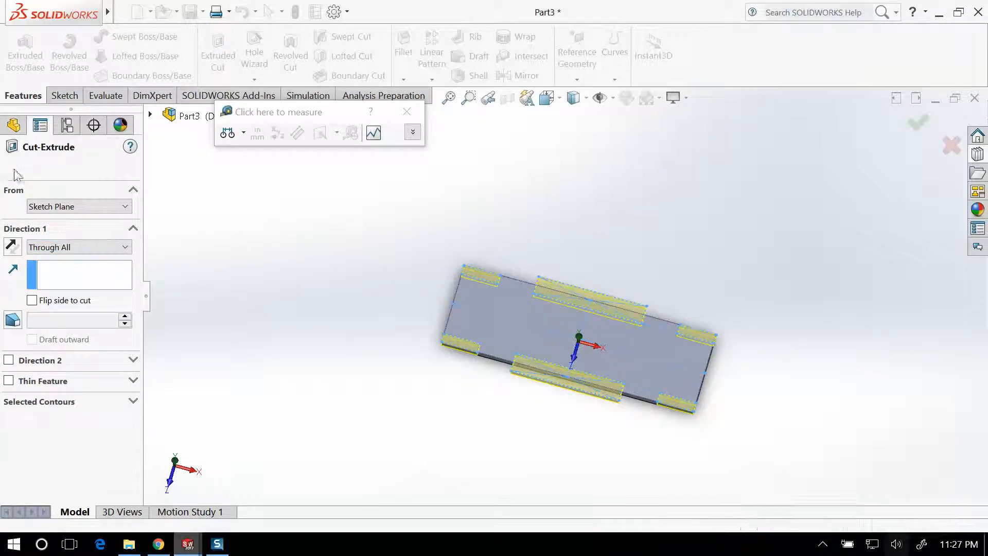
{"action": "middle_click_drag", "start_coordinate": [618, 393], "coordinate": [556, 304]}
{"action": "scroll", "coordinate": [540, 278], "scroll_direction": "down", "scroll_amount": 3}
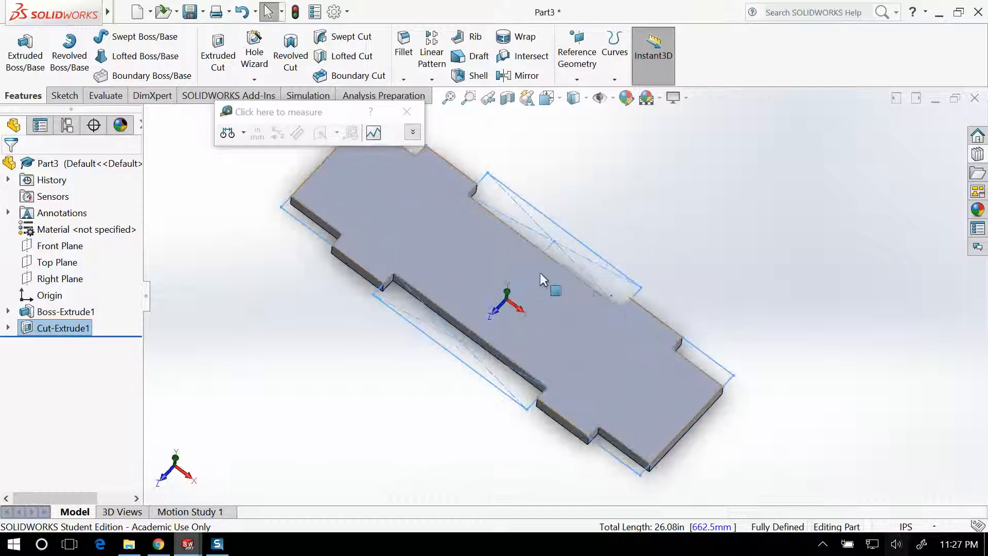
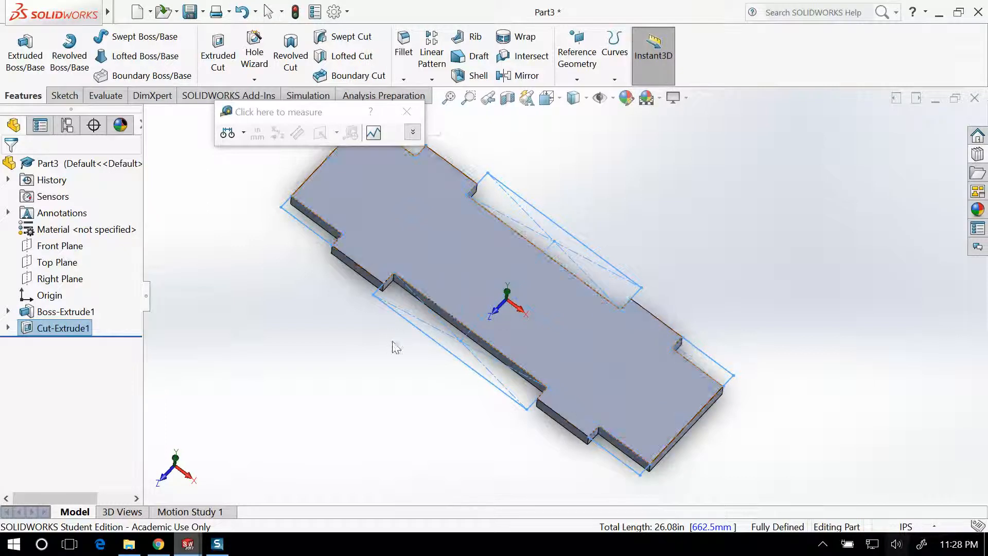
Step: Switch to the Robot Base assembly, open its Side Panel part in its own window and examine the notched long edge
{"action": "middle_click_drag", "start_coordinate": [398, 345], "coordinate": [411, 330]}
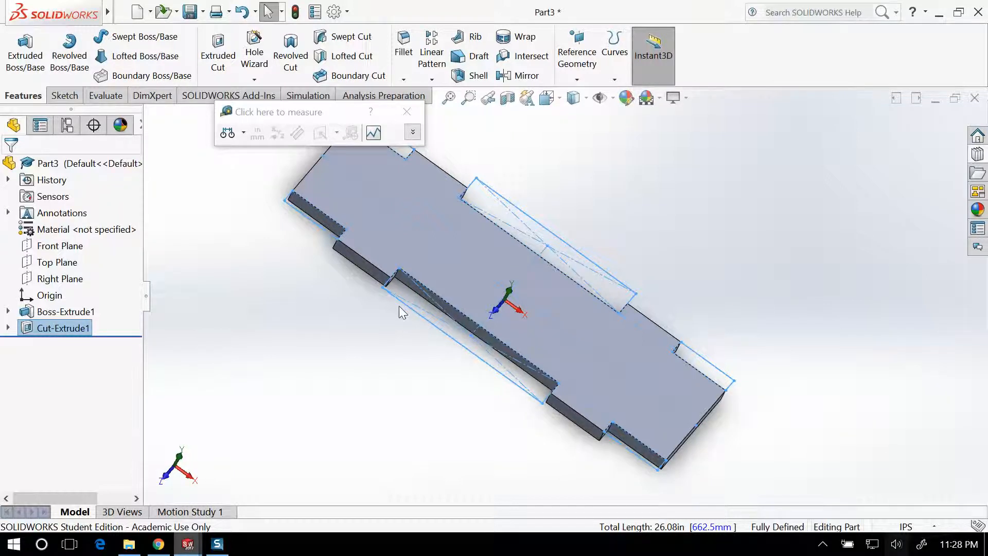
{"action": "key", "text": "ctrl+Tab"}
{"action": "scroll", "coordinate": [500, 360], "scroll_direction": "down", "scroll_amount": 3}
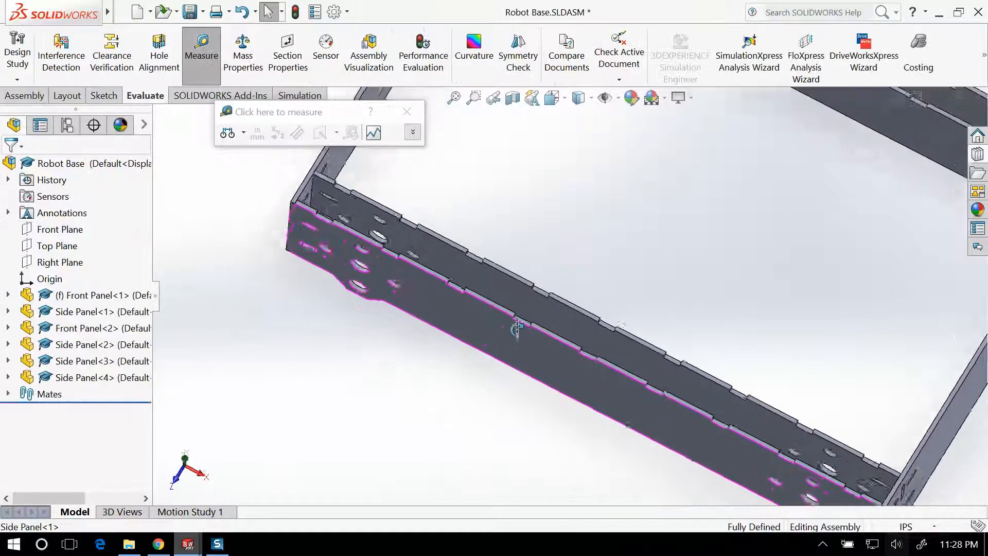
{"action": "scroll", "coordinate": [517, 328], "scroll_direction": "down", "scroll_amount": 3}
{"action": "left_click", "coordinate": [481, 338]}
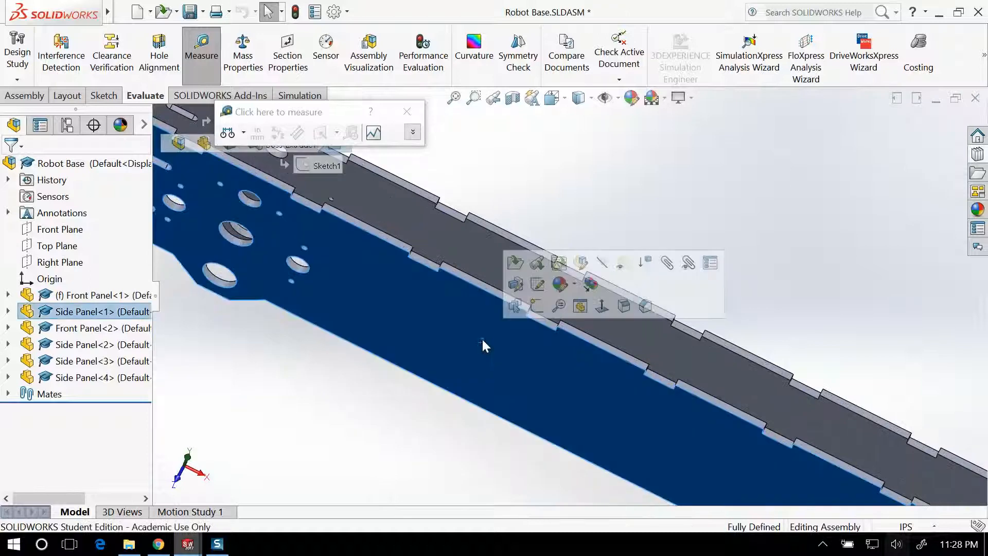
{"action": "left_click", "coordinate": [515, 263]}
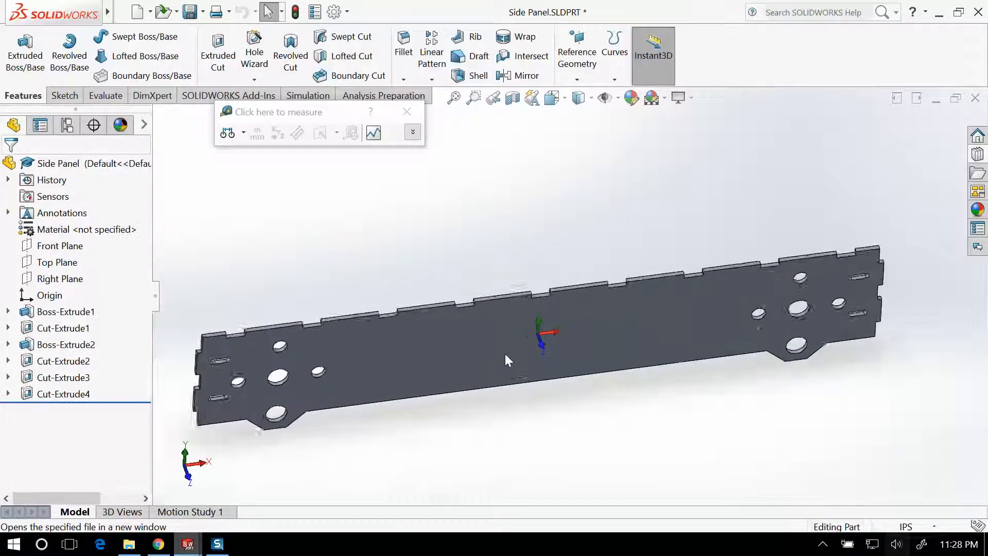
{"action": "scroll", "coordinate": [591, 326], "scroll_direction": "down", "scroll_amount": 5}
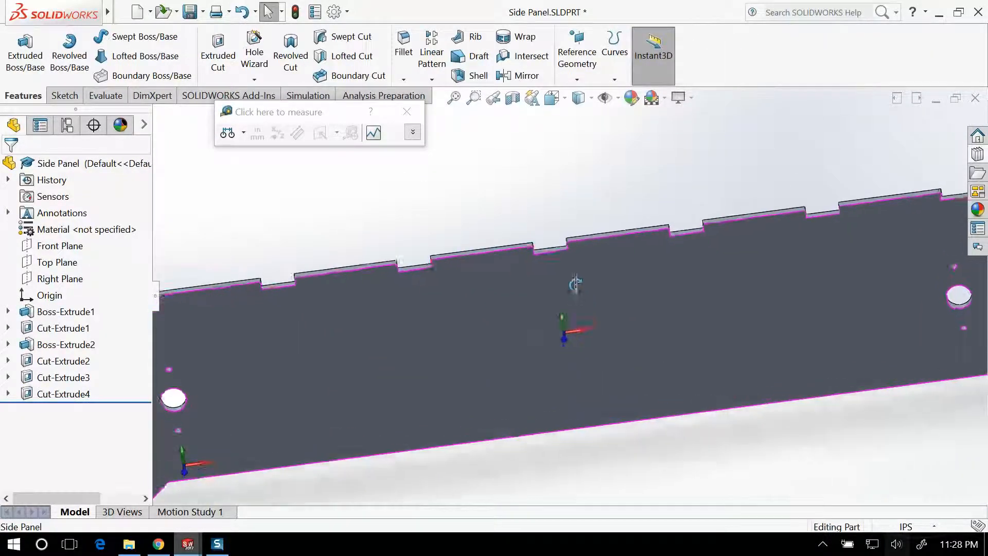
{"action": "scroll", "coordinate": [575, 283], "scroll_direction": "down", "scroll_amount": 3}
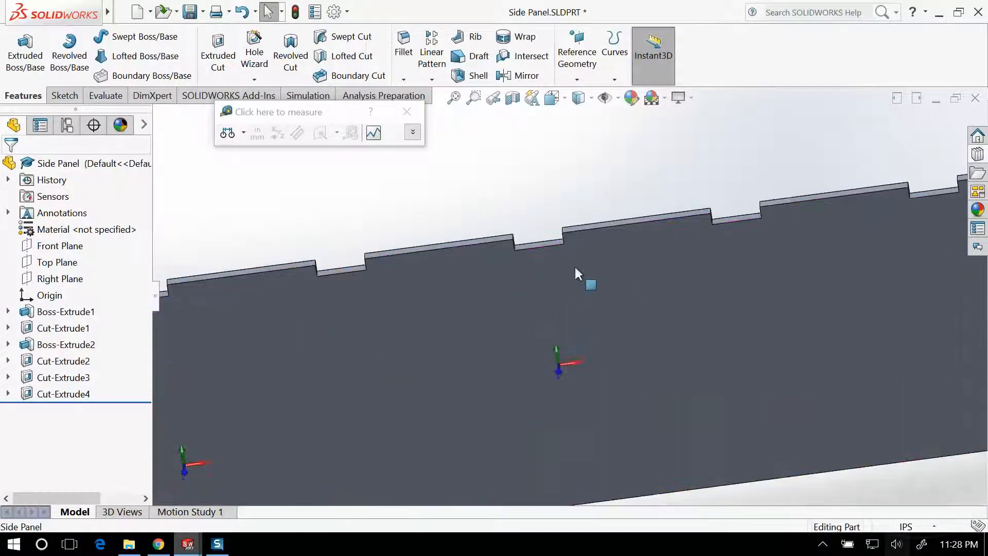
Step: Set the width of the edge notches in the Side Panel's Cut-Extrude4 sketch to 1.01 in and rebuild the part
{"action": "left_click", "coordinate": [8, 394]}
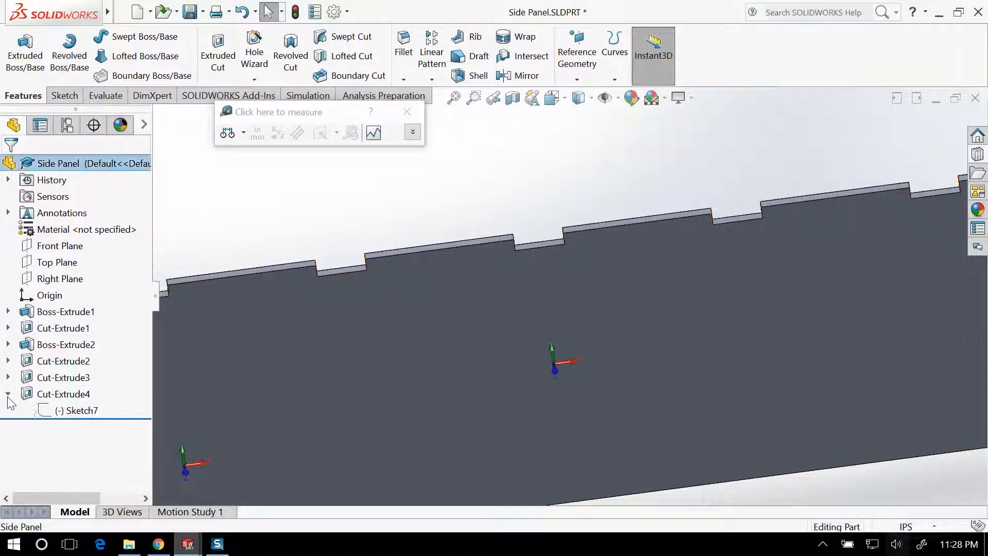
{"action": "left_click", "coordinate": [72, 410]}
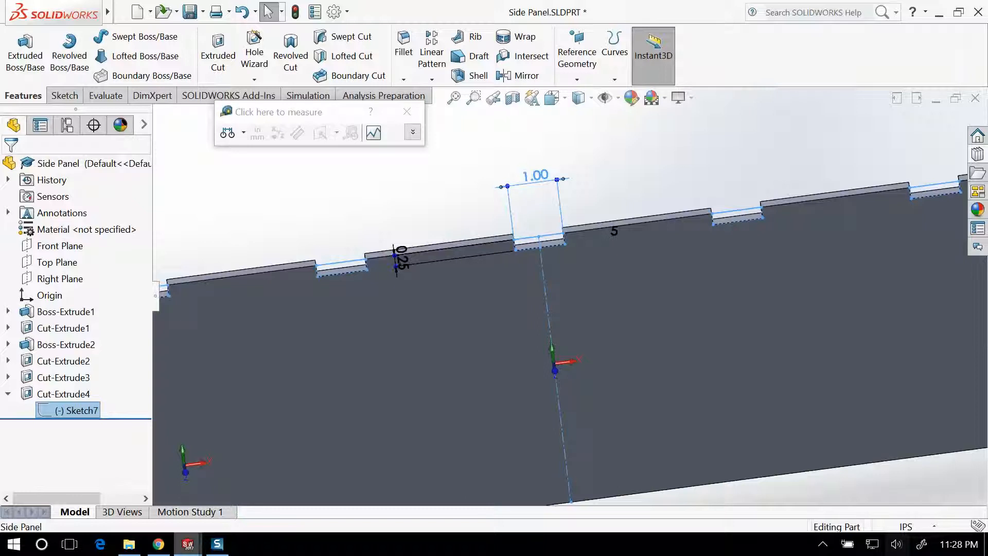
{"action": "double_click", "coordinate": [538, 176]}
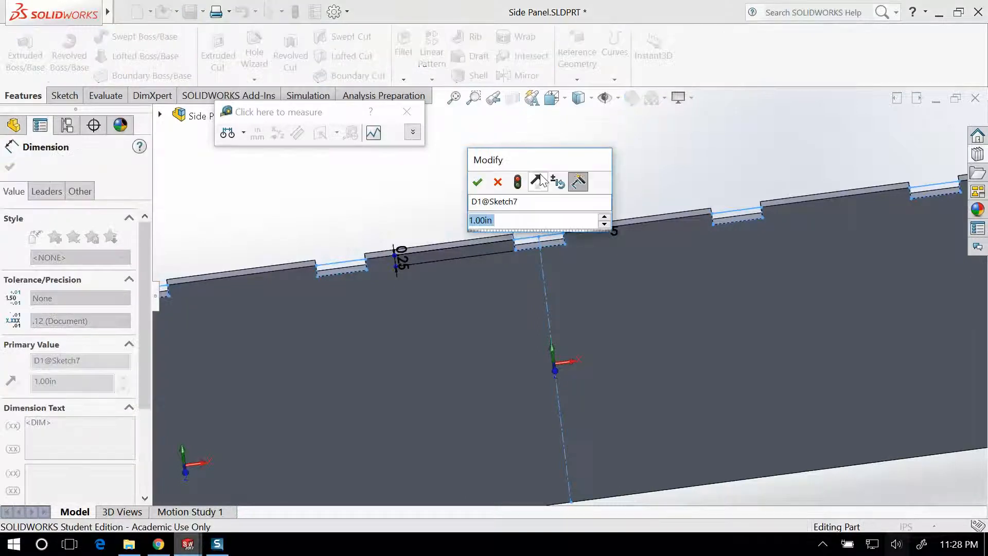
{"action": "type", "text": "1.01"}
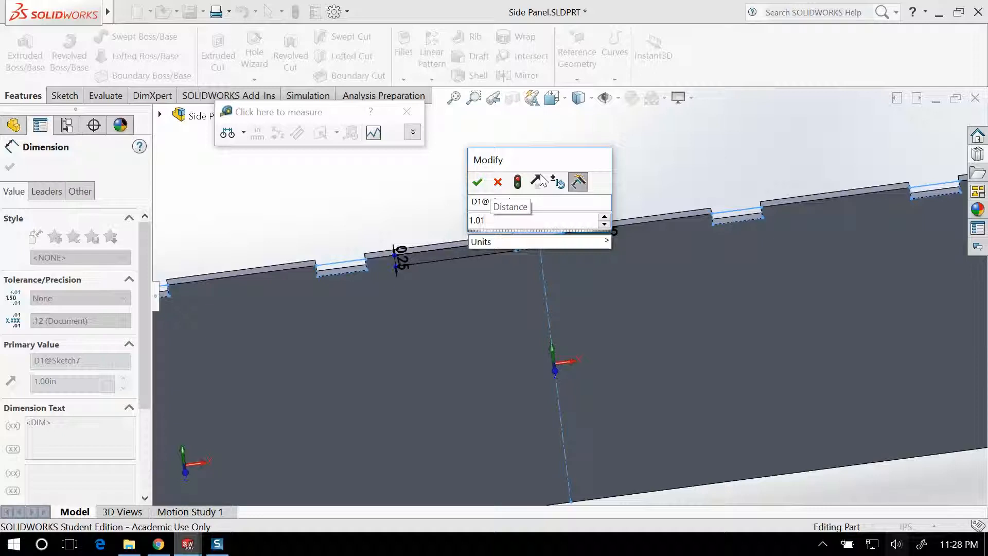
{"action": "key", "text": "Return"}
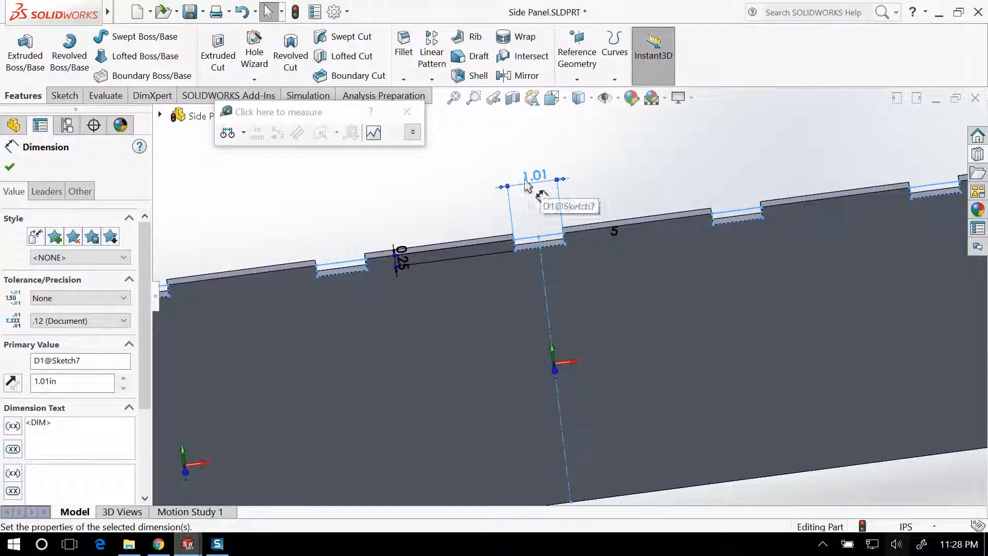
{"action": "left_click", "coordinate": [295, 12]}
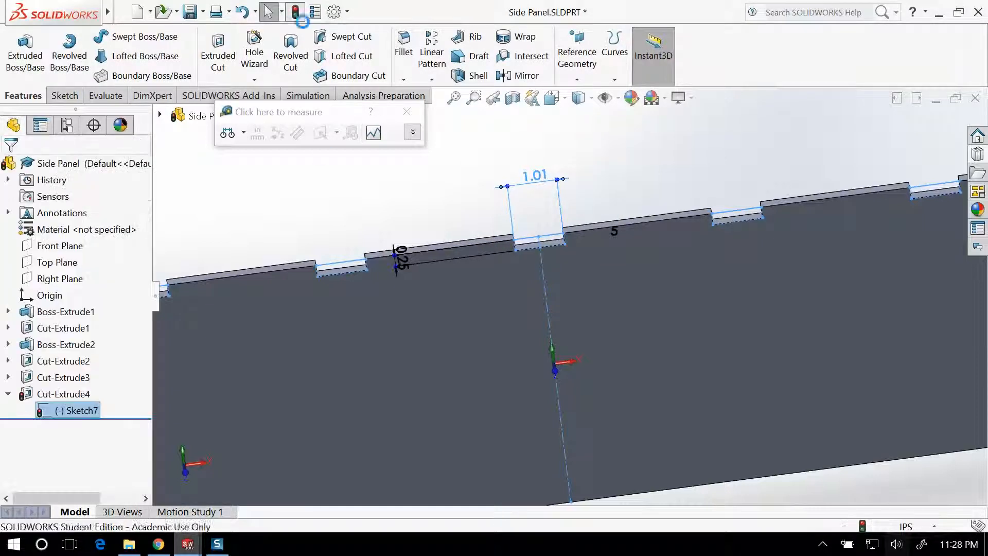
{"action": "key", "text": "f"}
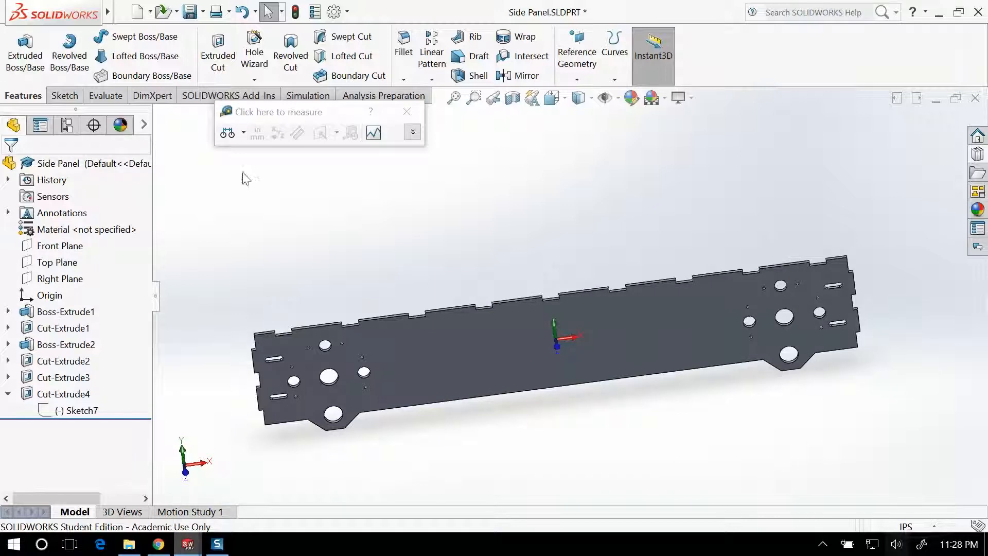
Step: Return to the Robot Base assembly, update it with the changed Side Panel and show the whole frame in isometric view
{"action": "key", "text": "ctrl+Tab"}
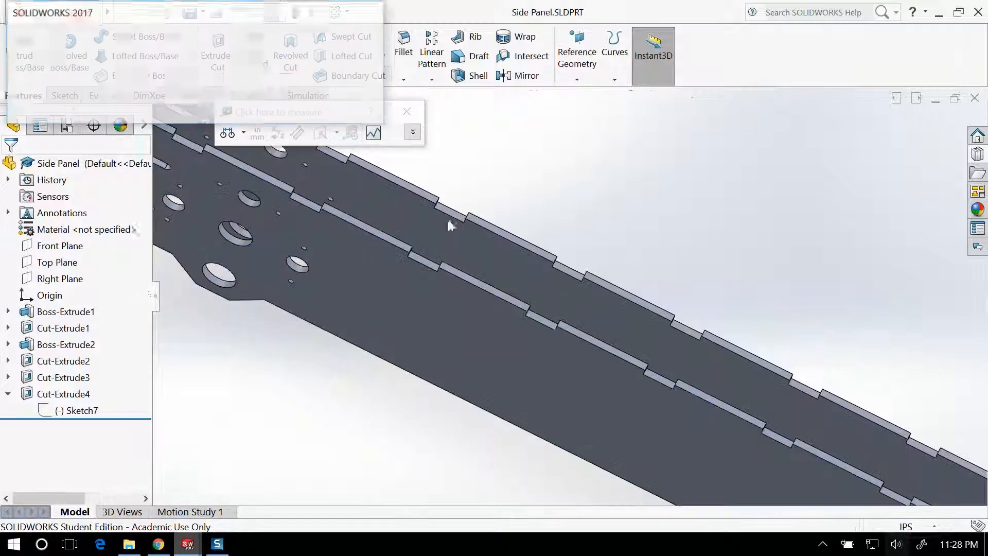
{"action": "left_click", "coordinate": [127, 85]}
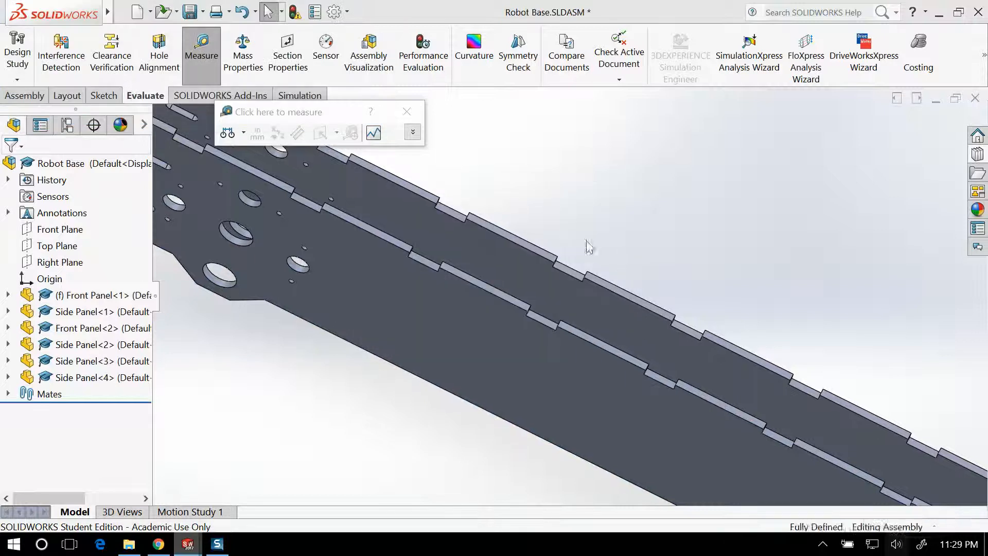
{"action": "middle_click_drag", "start_coordinate": [584, 247], "coordinate": [659, 257]}
{"action": "key", "text": "ctrl+7"}
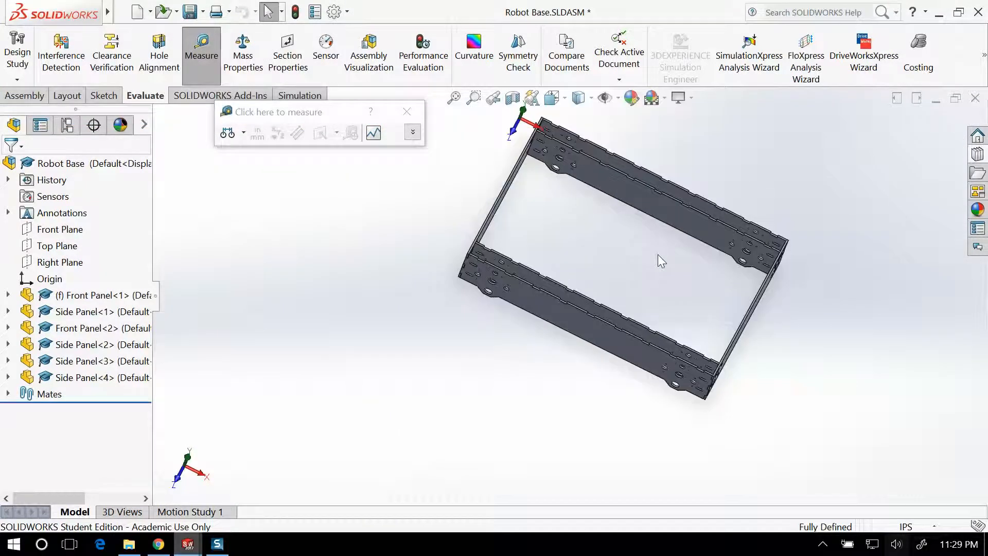
{"action": "left_click", "coordinate": [25, 96]}
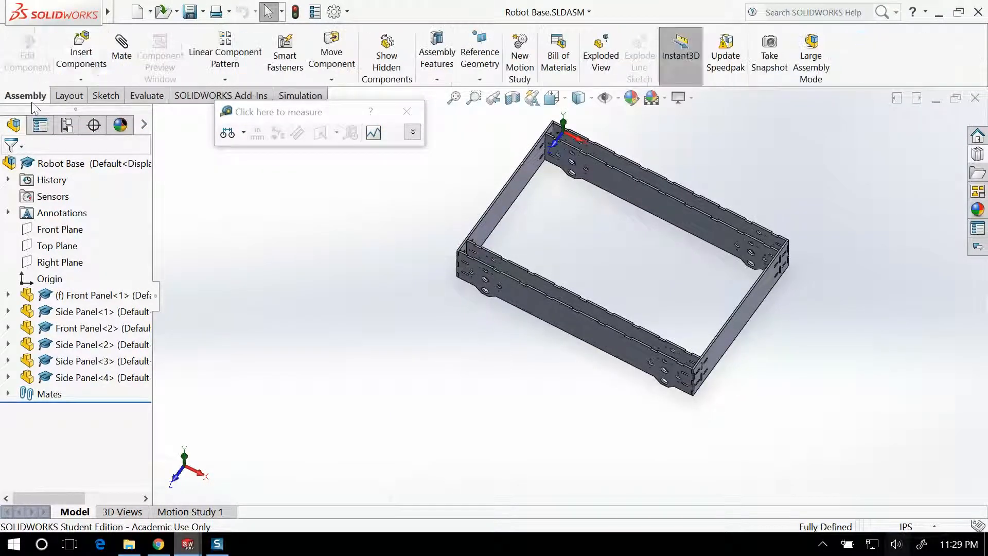
{"action": "left_click", "coordinate": [87, 60]}
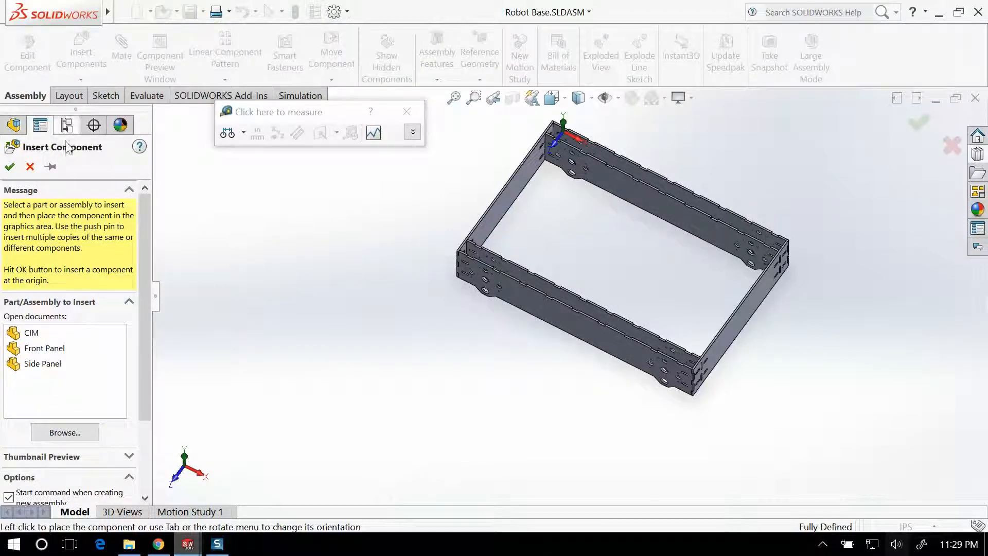
{"action": "left_click", "coordinate": [29, 167]}
Step: Switch to the notched plate part and save it in the Robot folder as Top Plate
{"action": "key", "text": "ctrl+Tab"}
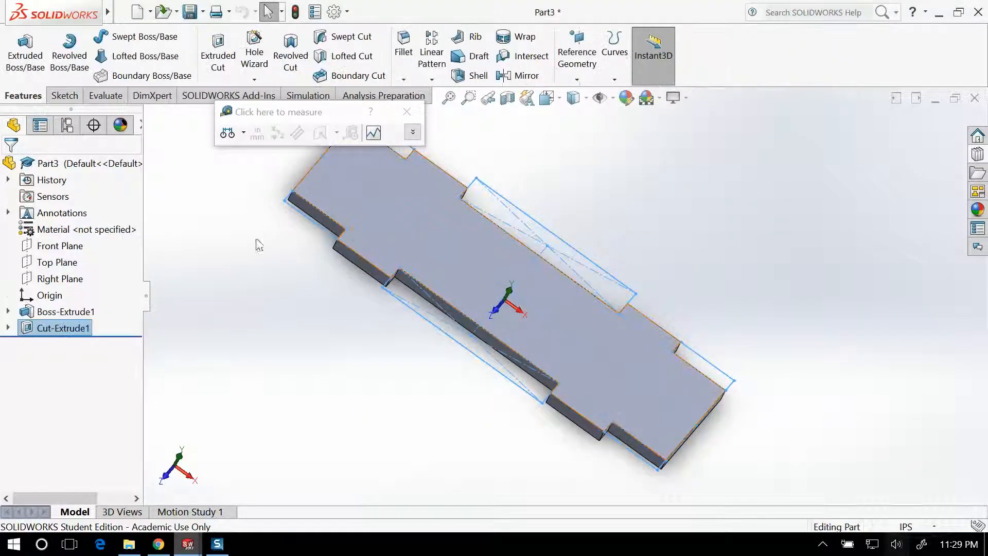
{"action": "key", "text": "ctrl+s"}
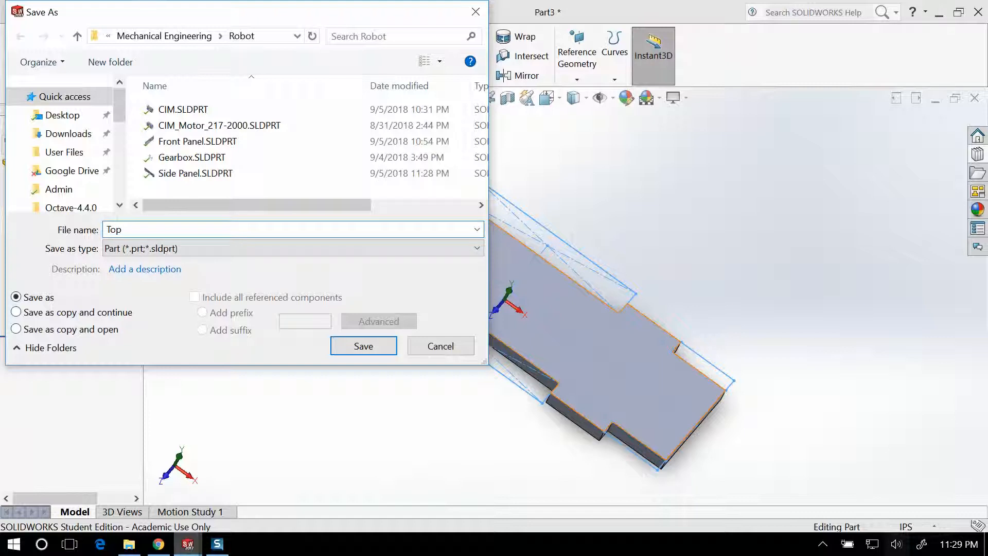
{"action": "type", "text": "Top Plate"}
{"action": "key", "text": "Return"}
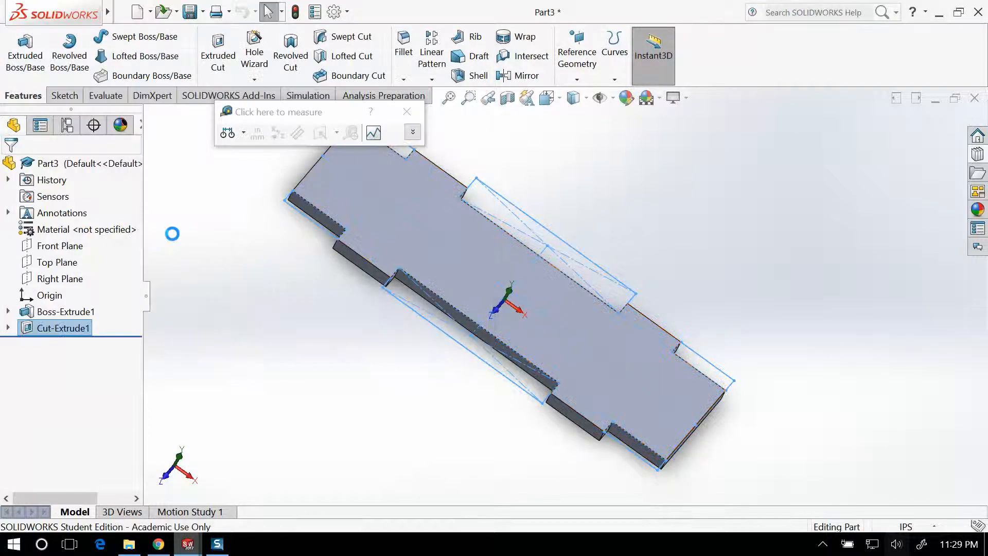
Step: Insert the Top Plate part into the Robot Base assembly, placing it above the paired side panels near the frame corner
{"action": "key", "text": "ctrl+Tab"}
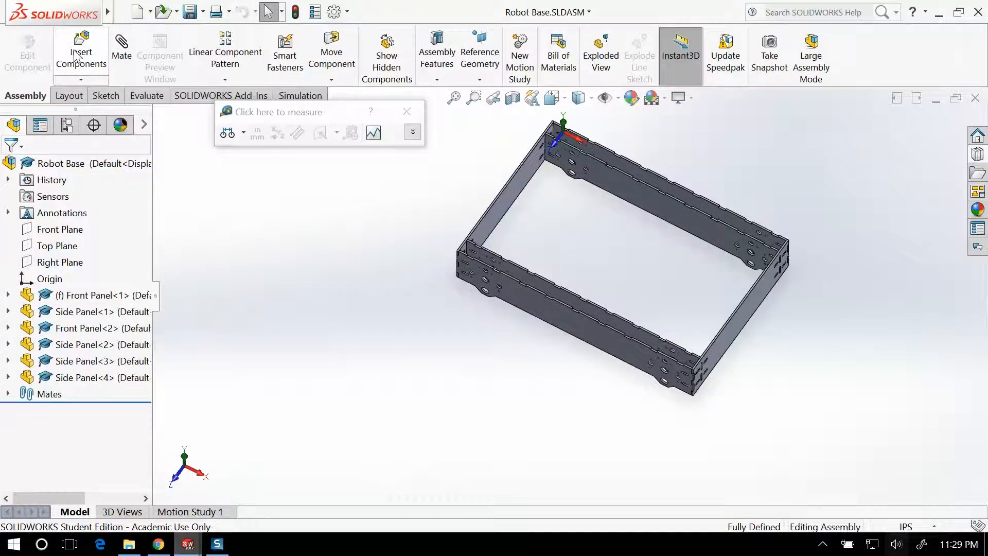
{"action": "left_click", "coordinate": [78, 56]}
{"action": "left_click", "coordinate": [40, 381]}
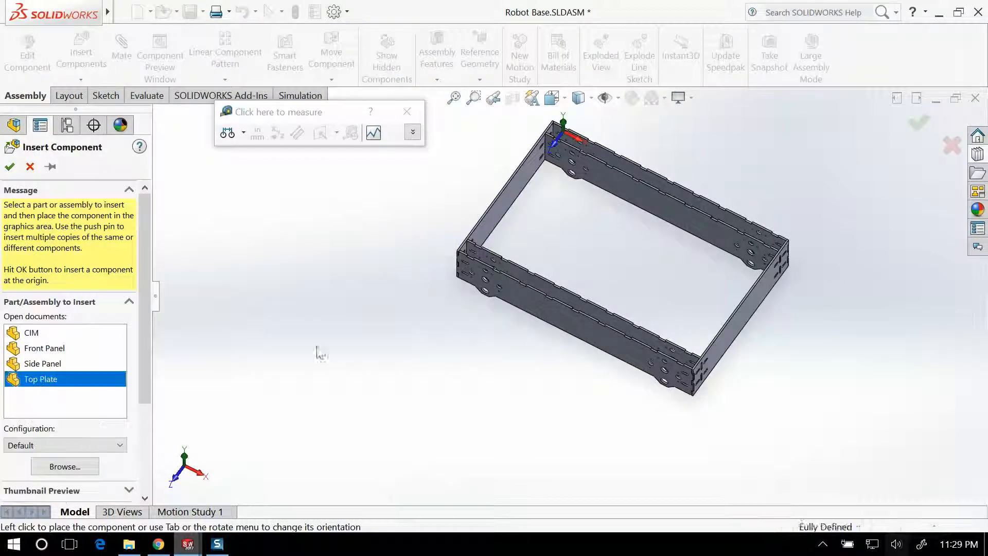
{"action": "scroll", "coordinate": [515, 272], "scroll_direction": "down", "scroll_amount": 2}
{"action": "scroll", "coordinate": [512, 271], "scroll_direction": "down", "scroll_amount": 3}
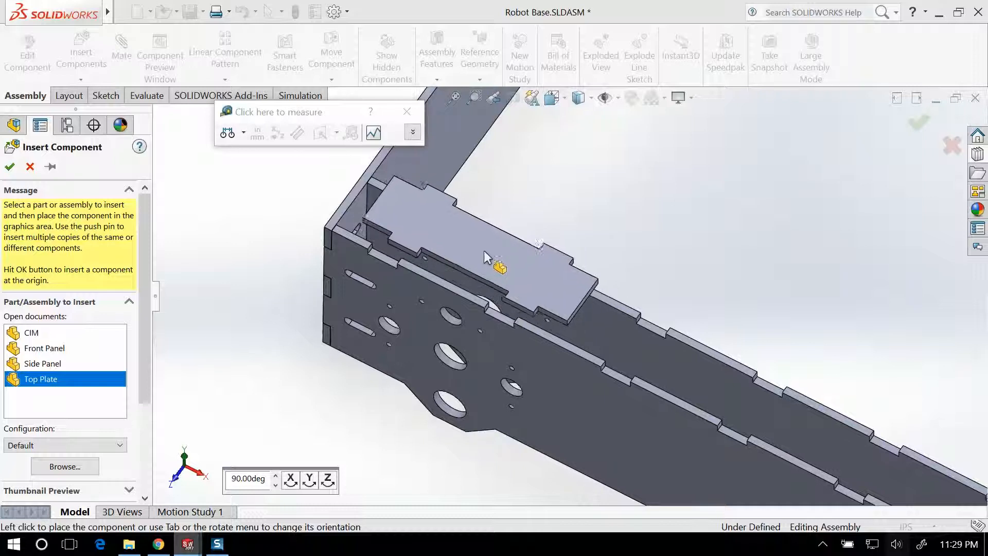
{"action": "left_click", "coordinate": [491, 248]}
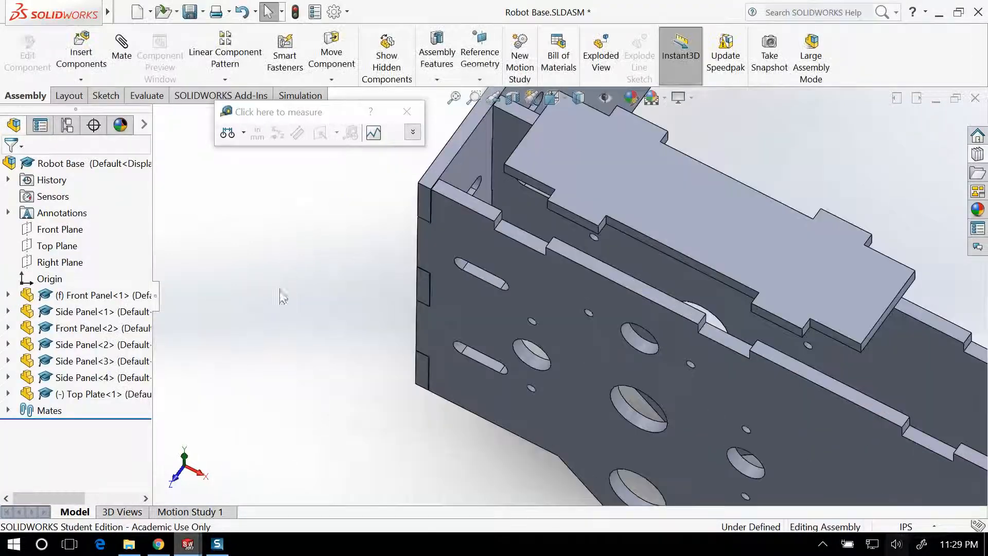
Step: Mate the long recessed edge face of the Top Plate coincident with the inner face of the outer side panel
{"action": "middle_click_drag", "start_coordinate": [280, 293], "coordinate": [341, 275]}
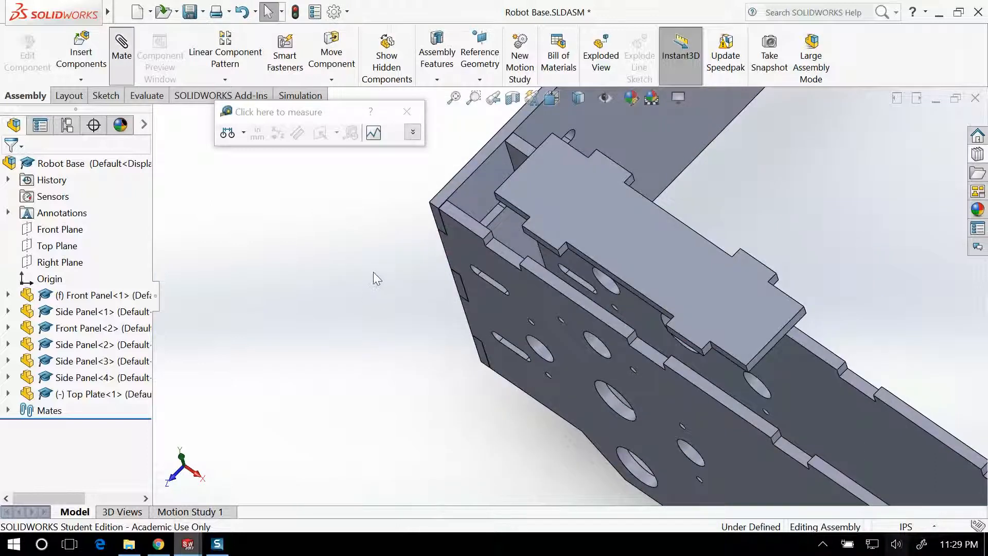
{"action": "middle_click_drag", "start_coordinate": [367, 276], "coordinate": [712, 239]}
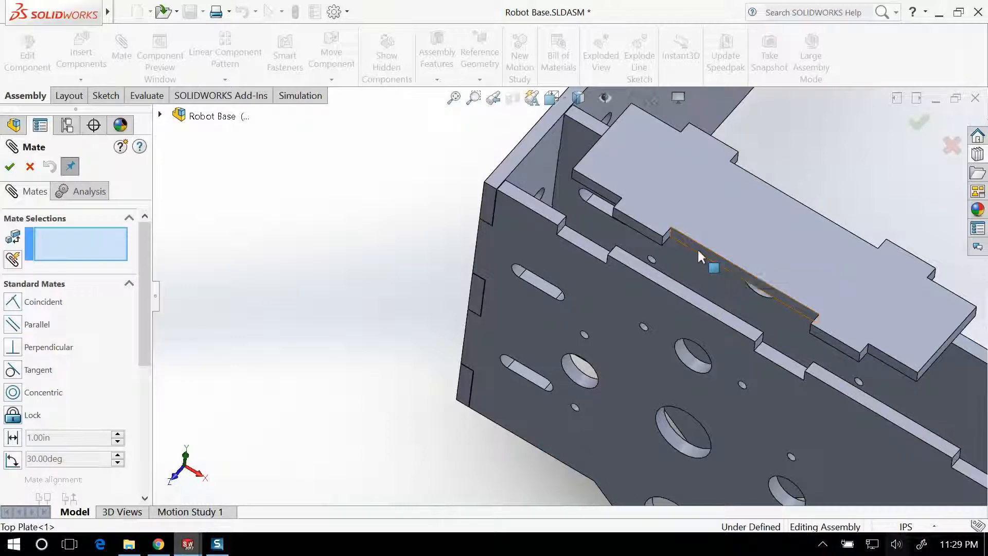
{"action": "left_click", "coordinate": [697, 248]}
{"action": "middle_click_drag", "start_coordinate": [558, 251], "coordinate": [403, 269]}
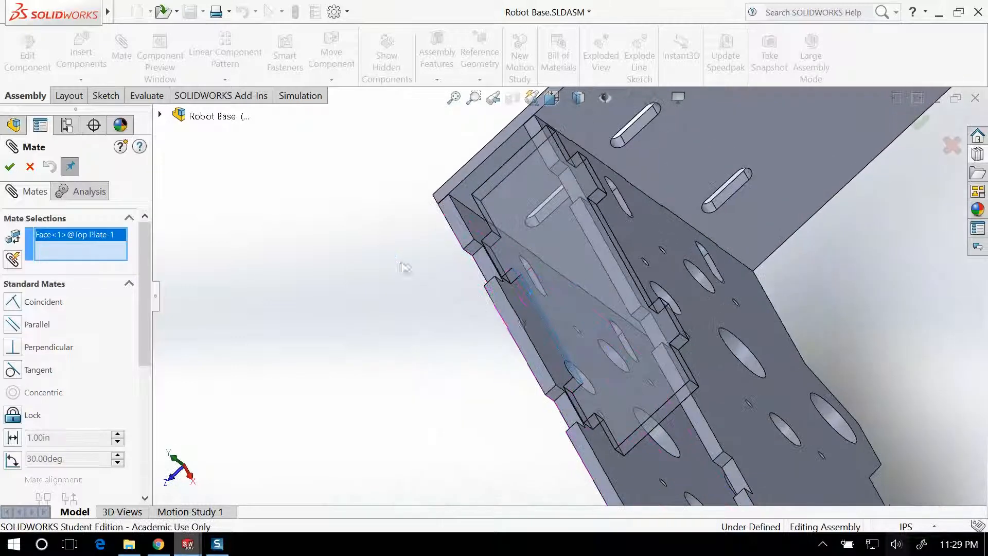
{"action": "left_click", "coordinate": [523, 316]}
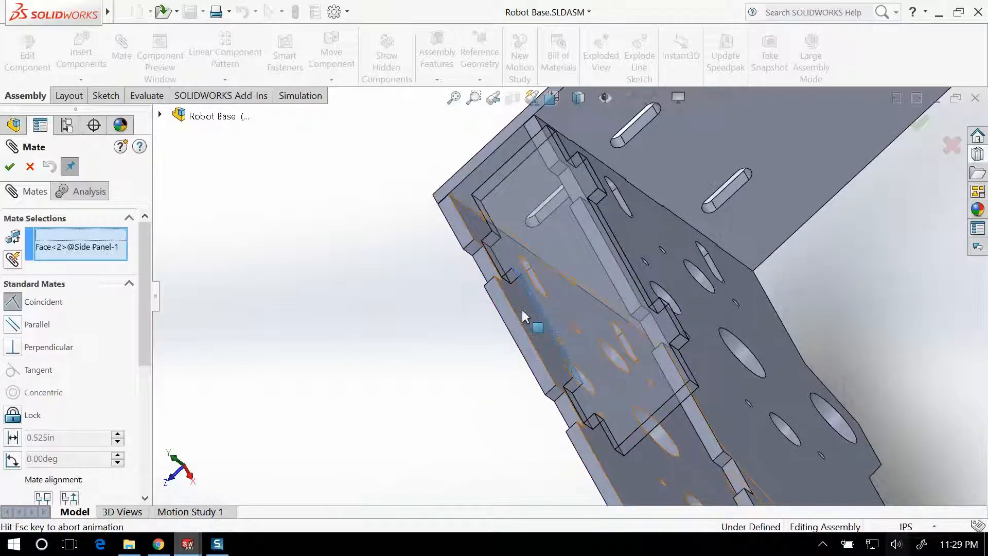
{"action": "right_click", "coordinate": [473, 316]}
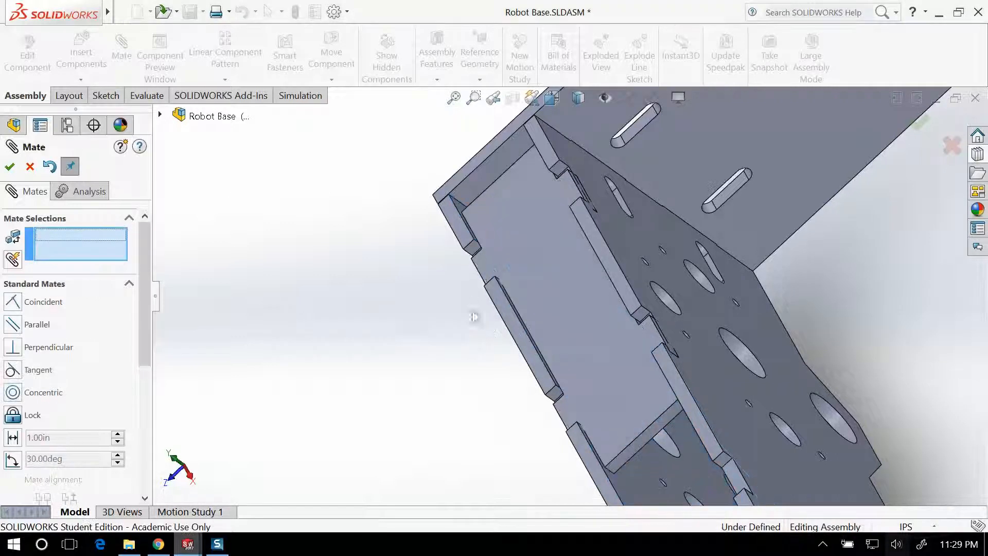
Step: Mate the end face of a Top Plate tab coincident with the end face of the matching side panel notch
{"action": "middle_click_drag", "start_coordinate": [411, 330], "coordinate": [420, 282]}
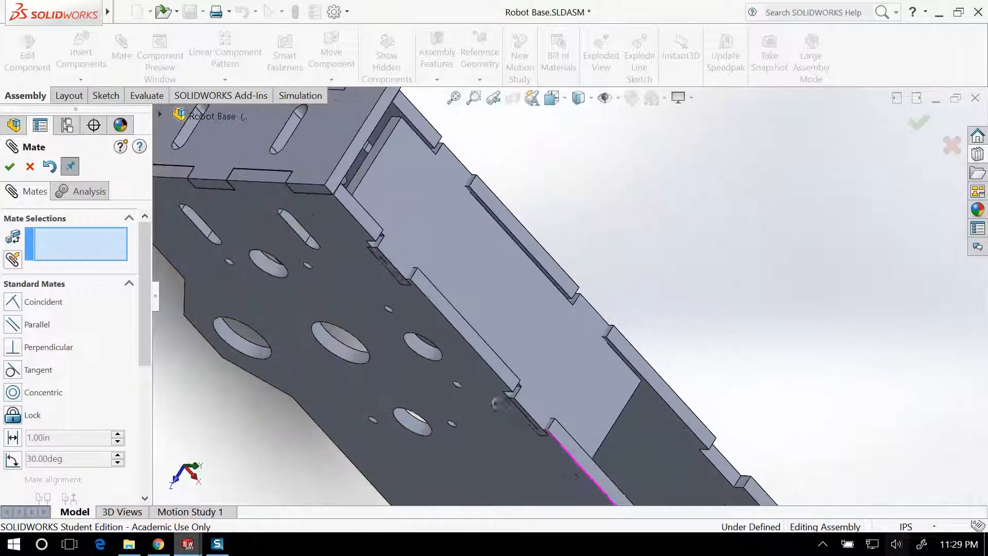
{"action": "scroll", "coordinate": [420, 282], "scroll_direction": "down", "scroll_amount": 3}
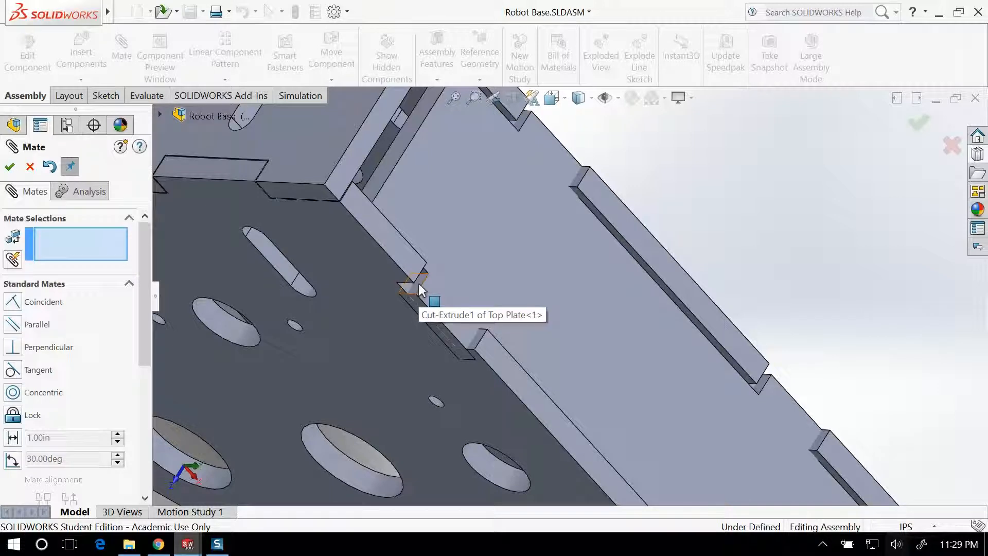
{"action": "left_click", "coordinate": [419, 283]}
{"action": "middle_click_drag", "start_coordinate": [331, 386], "coordinate": [178, 150]}
{"action": "left_click", "coordinate": [173, 152]}
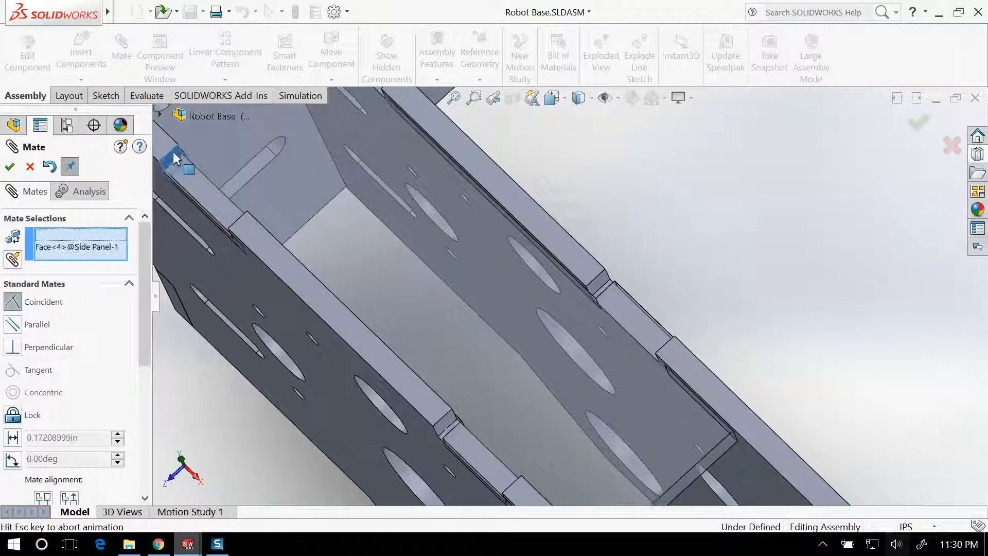
{"action": "right_click", "coordinate": [235, 265]}
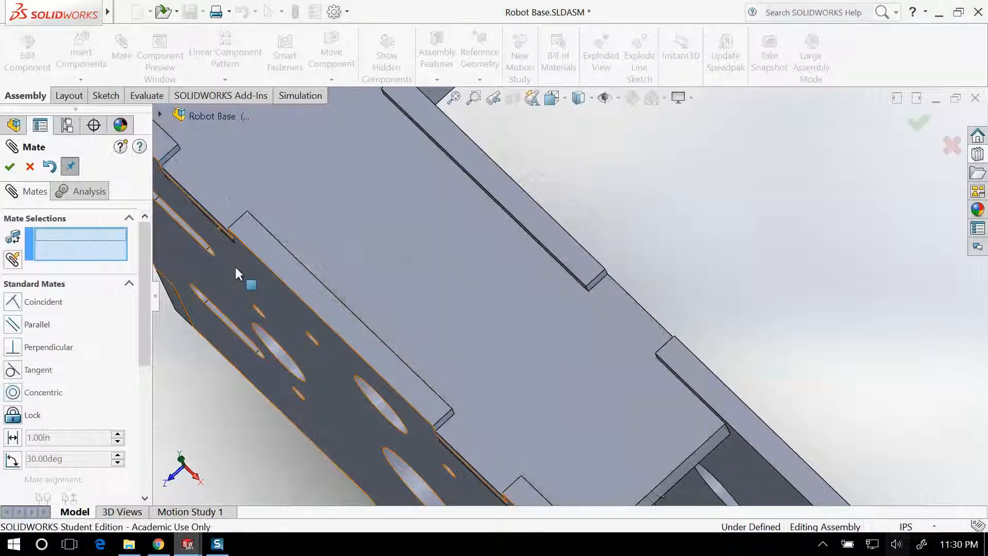
Step: Pull the Top Plate clear of the panels, mate its underside coincident with the inner side panel's notch floor, and finish mating
{"action": "scroll", "coordinate": [240, 285], "scroll_direction": "up", "scroll_amount": 3}
{"action": "middle_click_drag", "start_coordinate": [585, 413], "coordinate": [553, 354]}
{"action": "left_click_drag", "start_coordinate": [554, 375], "coordinate": [462, 258]}
{"action": "scroll", "coordinate": [616, 419], "scroll_direction": "down", "scroll_amount": 6}
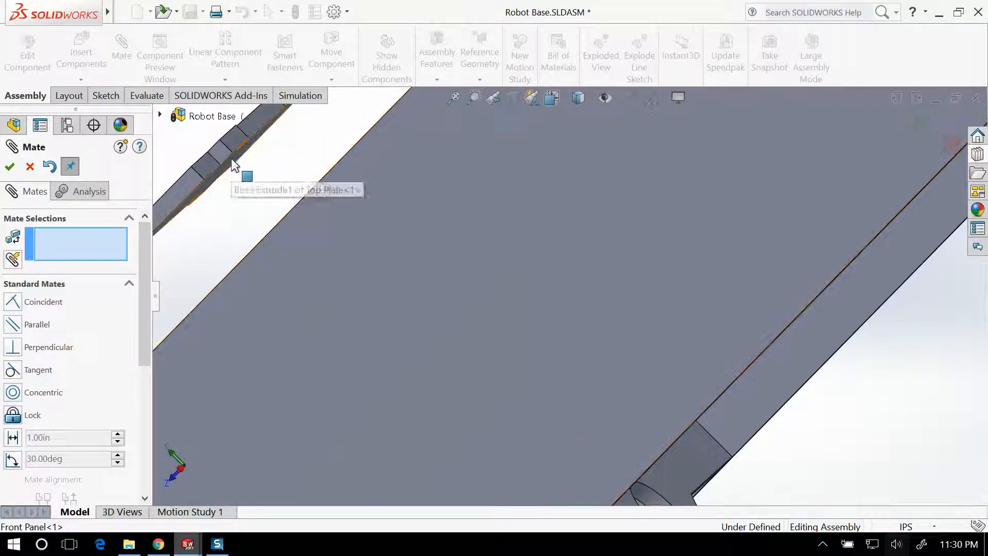
{"action": "left_click", "coordinate": [231, 161]}
{"action": "scroll", "coordinate": [227, 214], "scroll_direction": "up", "scroll_amount": 3}
{"action": "scroll", "coordinate": [242, 226], "scroll_direction": "up", "scroll_amount": 3}
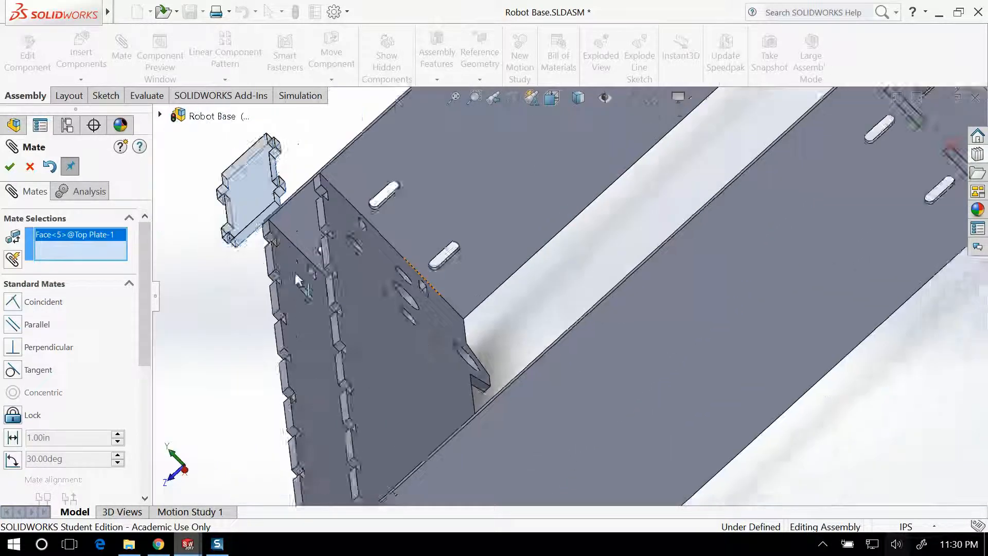
{"action": "middle_click_drag", "start_coordinate": [309, 288], "coordinate": [357, 320]}
{"action": "scroll", "coordinate": [417, 308], "scroll_direction": "down", "scroll_amount": 3}
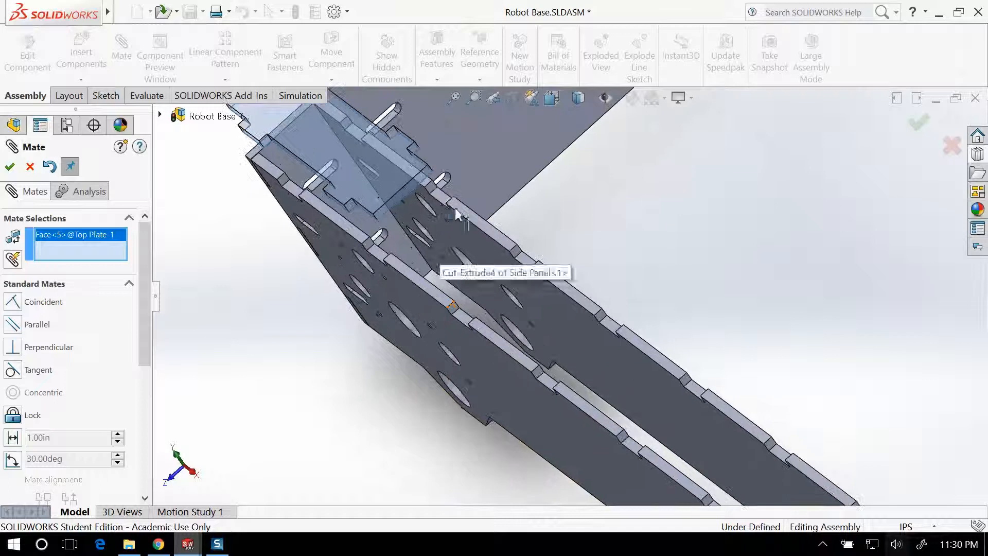
{"action": "left_click", "coordinate": [438, 202]}
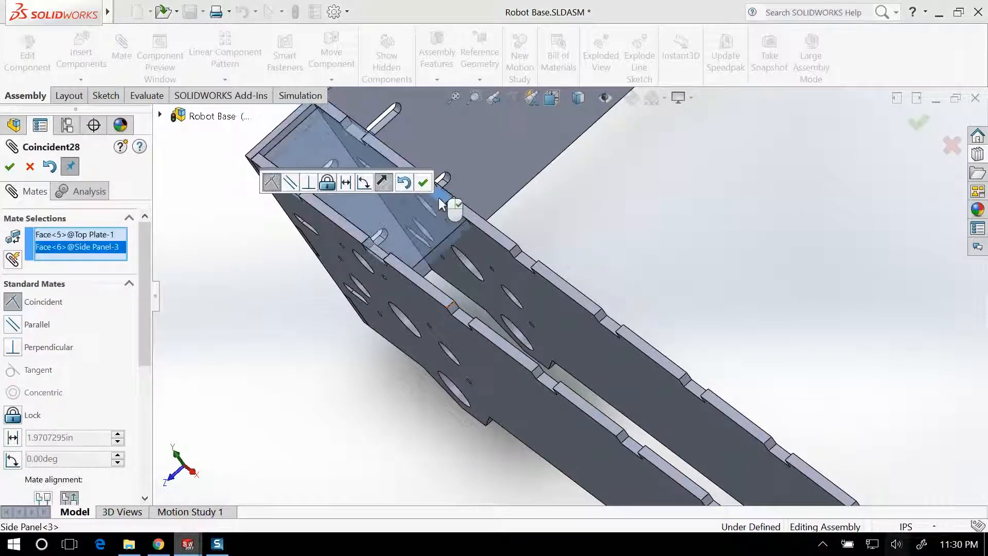
{"action": "key", "text": "Return"}
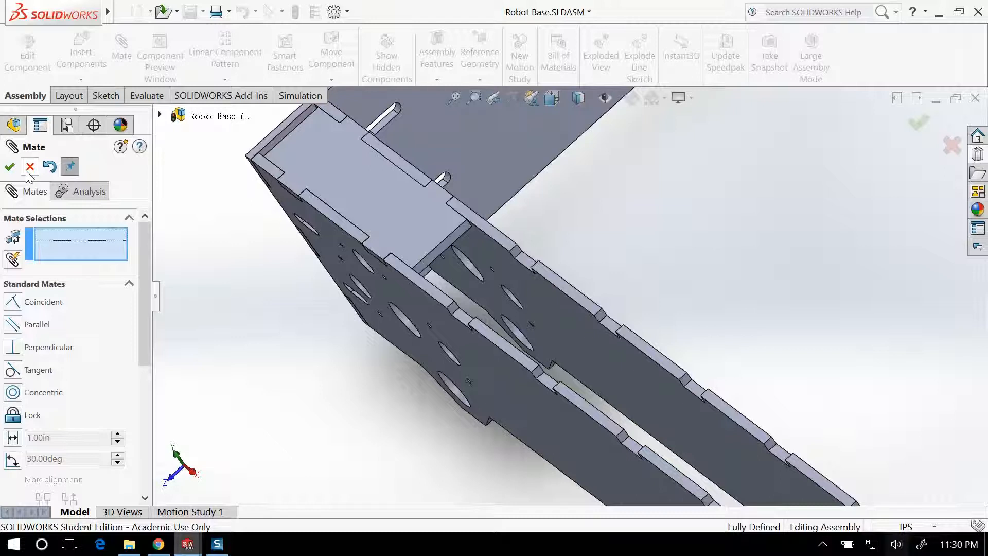
{"action": "left_click", "coordinate": [10, 167]}
Step: Run Interference Detection on the whole Robot Base assembly
{"action": "middle_click_drag", "start_coordinate": [353, 223], "coordinate": [417, 258]}
{"action": "left_click", "coordinate": [146, 97]}
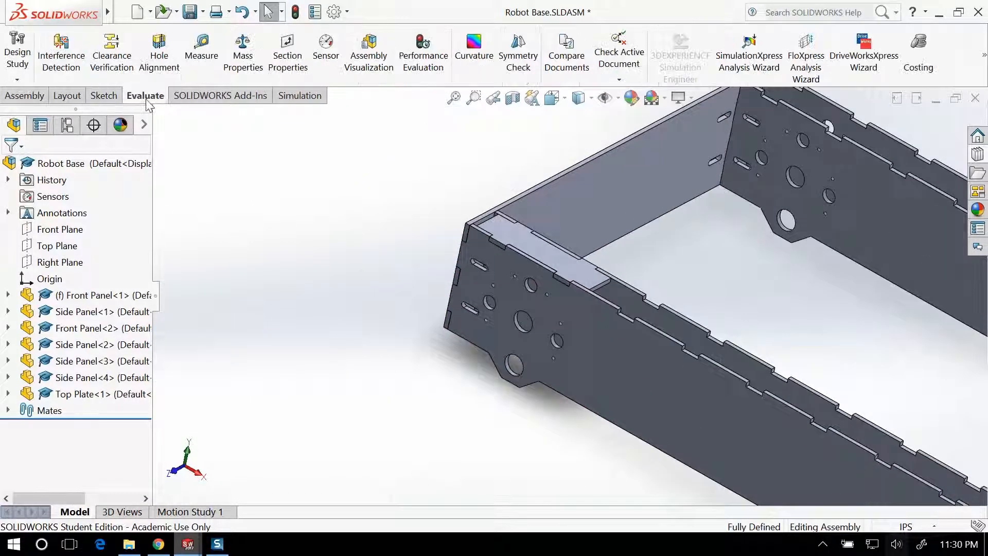
{"action": "left_click", "coordinate": [62, 54]}
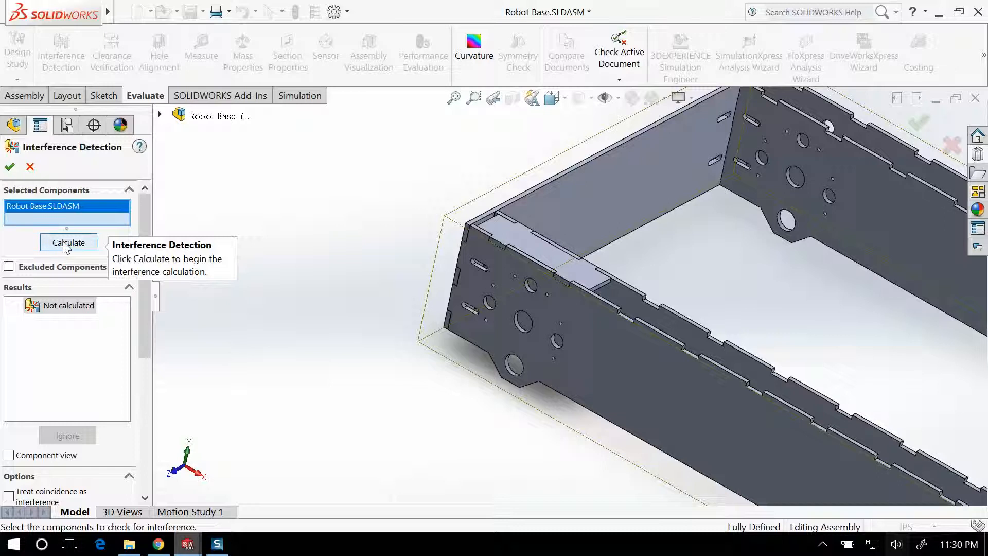
{"action": "left_click", "coordinate": [66, 245]}
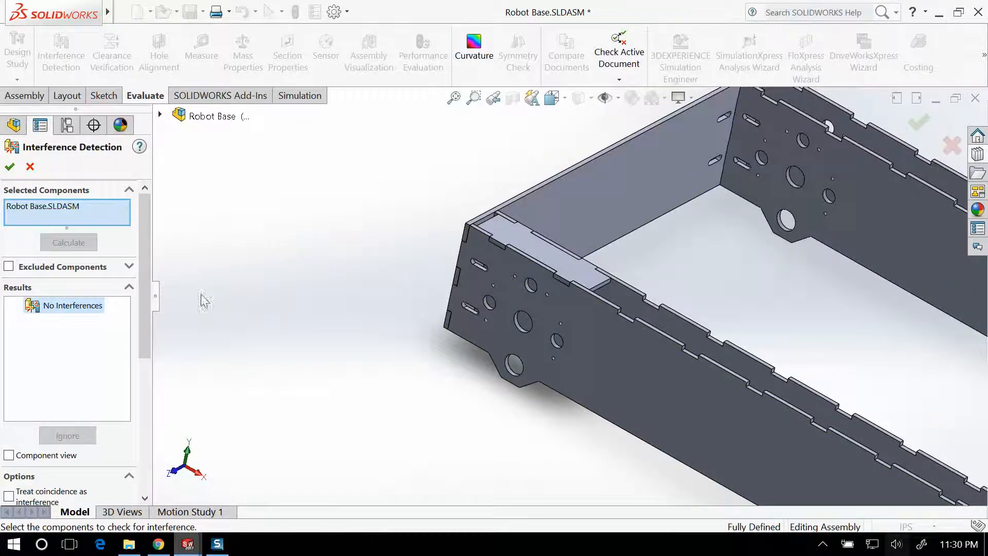
Step: Examine how the Top Plate's tabs sit in the side panel notches and in the overall frame, and close Interference Detection
{"action": "scroll", "coordinate": [565, 293], "scroll_direction": "up", "scroll_amount": 9}
{"action": "scroll", "coordinate": [593, 298], "scroll_direction": "down", "scroll_amount": 4}
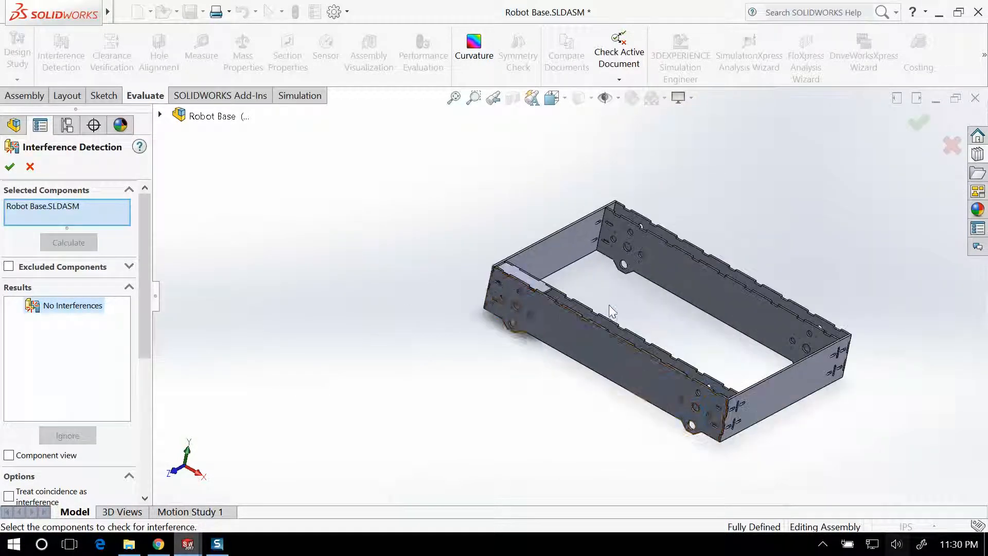
{"action": "scroll", "coordinate": [565, 283], "scroll_direction": "down", "scroll_amount": 5}
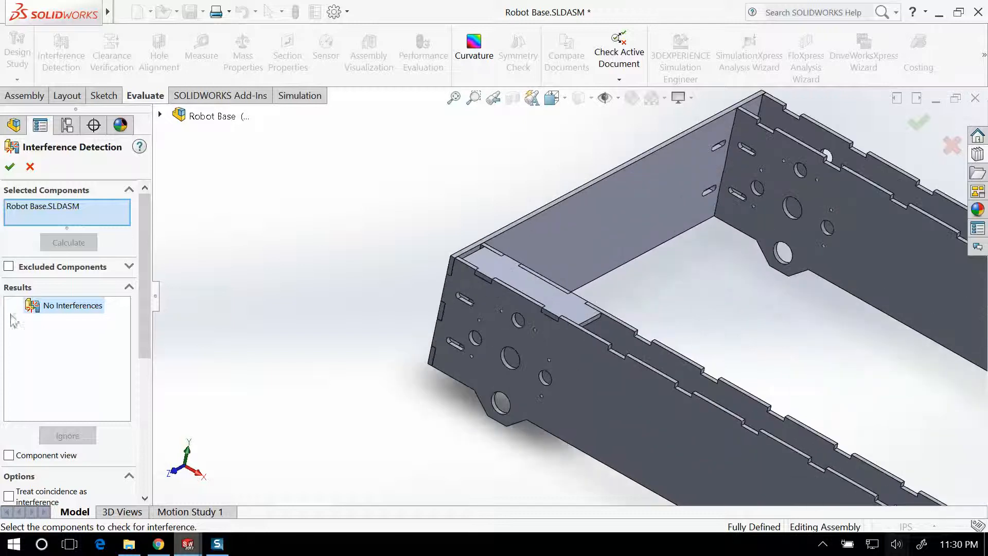
{"action": "scroll", "coordinate": [601, 299], "scroll_direction": "down", "scroll_amount": 6}
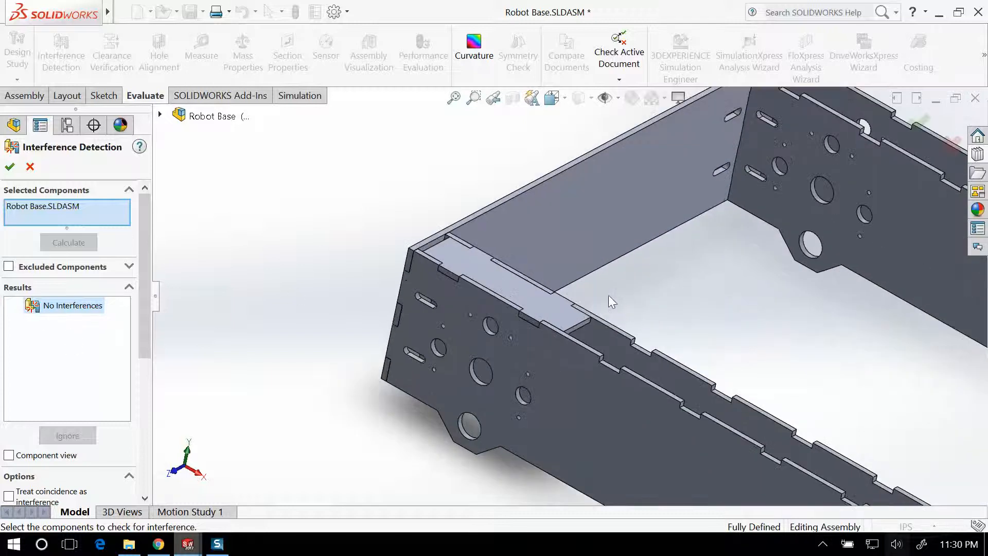
{"action": "scroll", "coordinate": [536, 330], "scroll_direction": "down", "scroll_amount": 6}
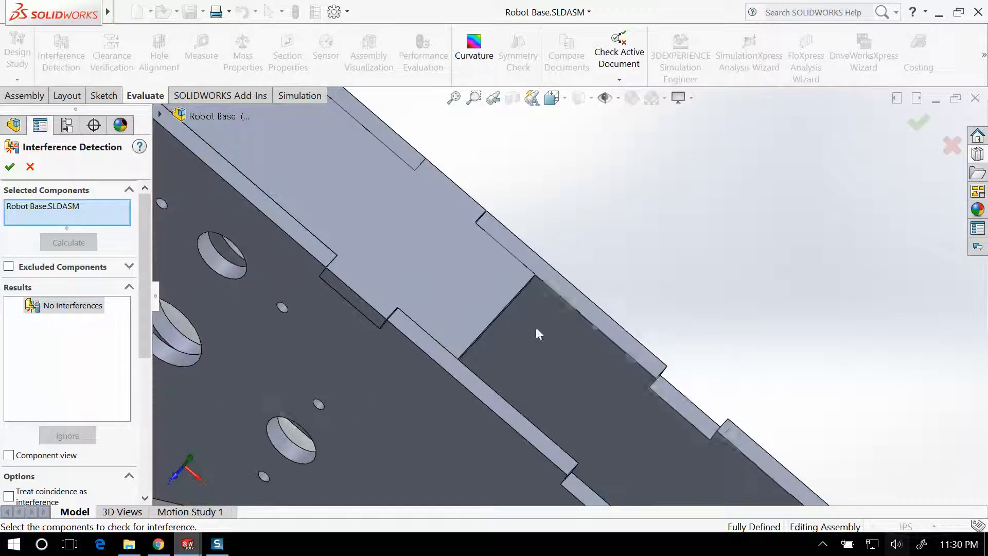
{"action": "mouse_move", "coordinate": [413, 274]}
{"action": "middle_mouse_down"}
{"action": "mouse_move", "coordinate": [412, 249]}
{"action": "mouse_move", "coordinate": [441, 192]}
{"action": "mouse_move", "coordinate": [418, 221]}
{"action": "mouse_move", "coordinate": [424, 264]}
{"action": "middle_mouse_up"}
{"action": "scroll", "coordinate": [435, 259], "scroll_direction": "up", "scroll_amount": 5}
{"action": "scroll", "coordinate": [451, 235], "scroll_direction": "up", "scroll_amount": 8}
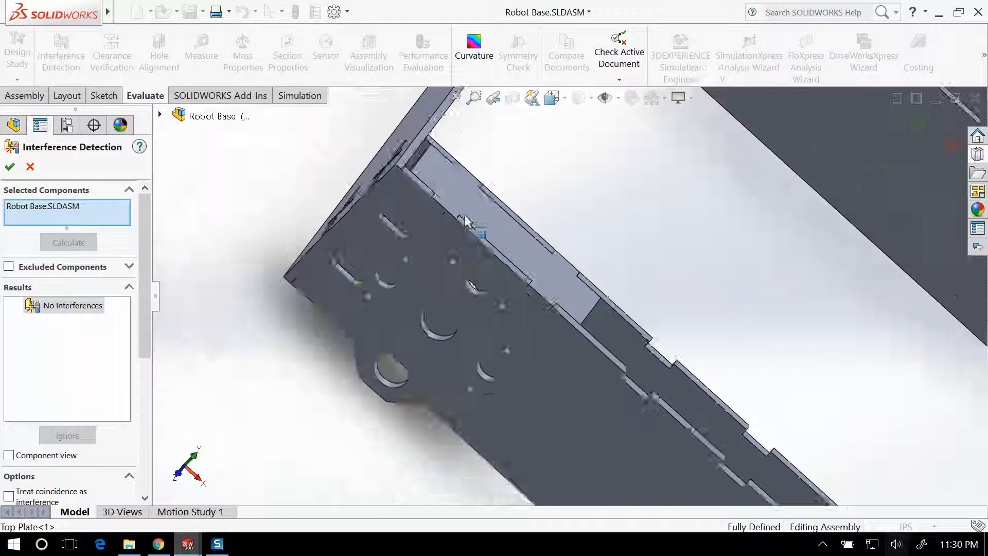
{"action": "scroll", "coordinate": [636, 333], "scroll_direction": "down", "scroll_amount": 6}
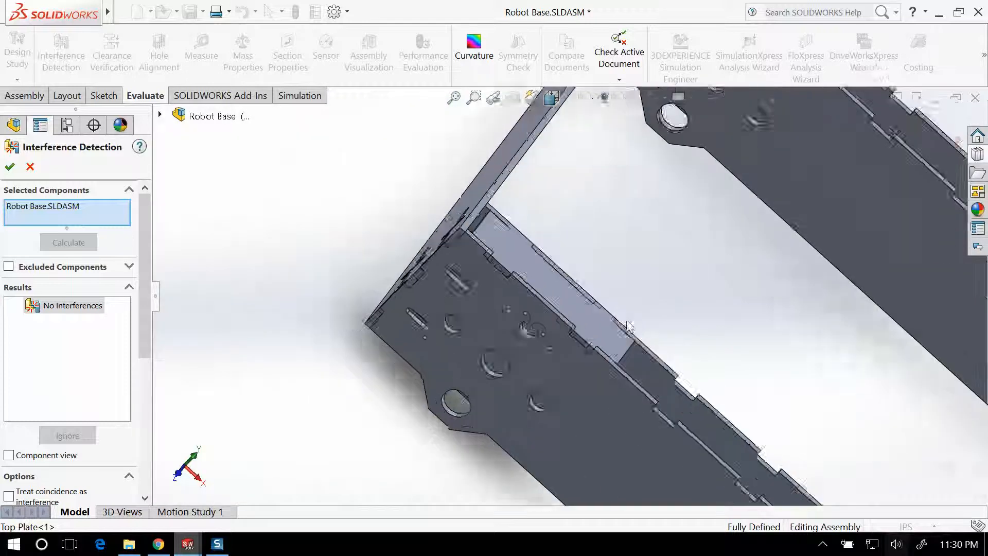
{"action": "scroll", "coordinate": [584, 323], "scroll_direction": "down", "scroll_amount": 6}
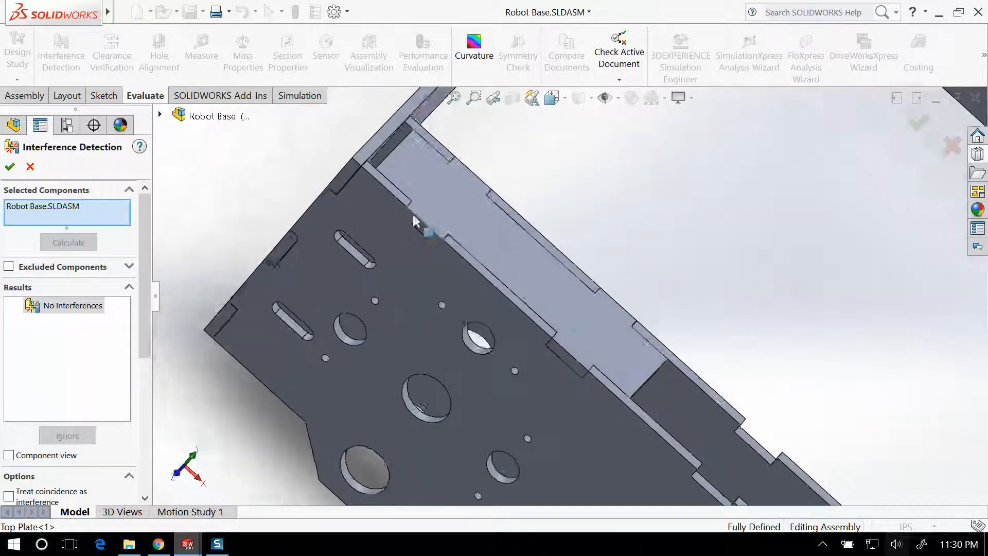
{"action": "scroll", "coordinate": [579, 319], "scroll_direction": "up", "scroll_amount": 6}
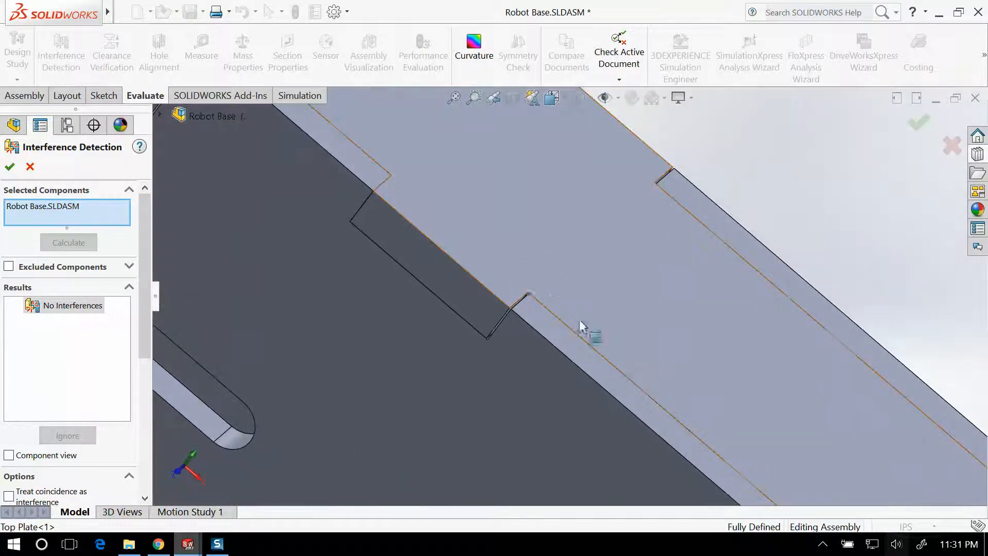
{"action": "scroll", "coordinate": [669, 391], "scroll_direction": "down", "scroll_amount": 6}
{"action": "scroll", "coordinate": [535, 272], "scroll_direction": "down", "scroll_amount": 3}
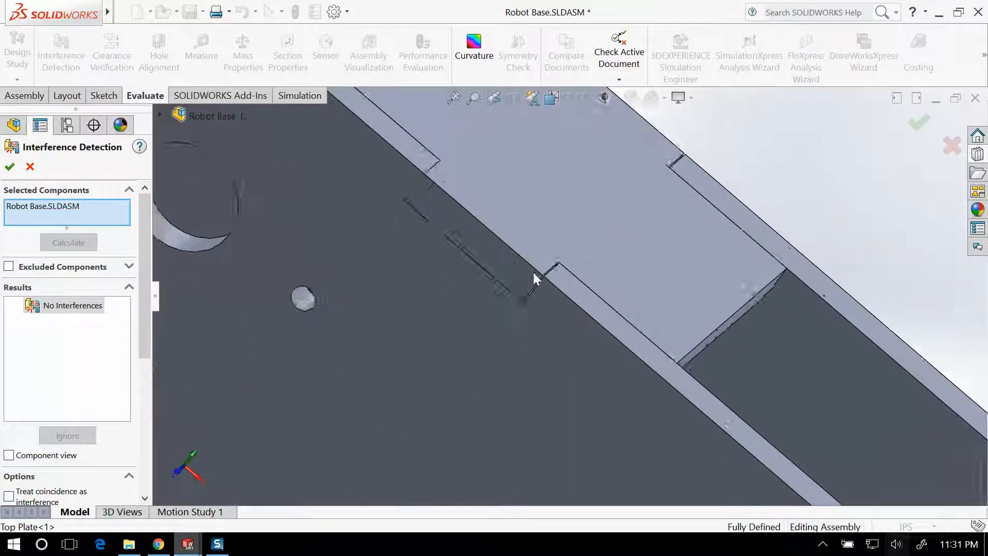
{"action": "scroll", "coordinate": [546, 276], "scroll_direction": "up", "scroll_amount": 6}
{"action": "scroll", "coordinate": [582, 242], "scroll_direction": "up", "scroll_amount": 10}
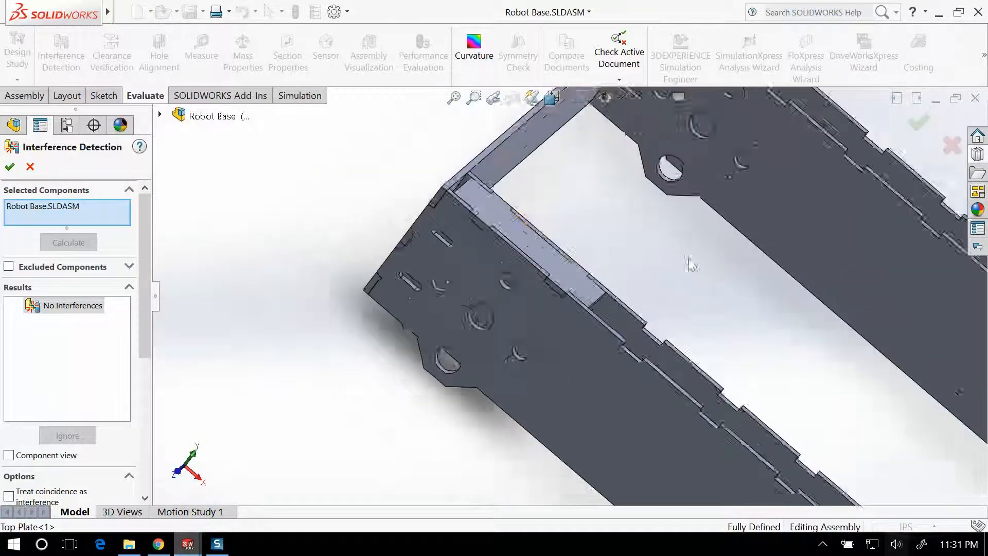
{"action": "scroll", "coordinate": [597, 308], "scroll_direction": "down", "scroll_amount": 5}
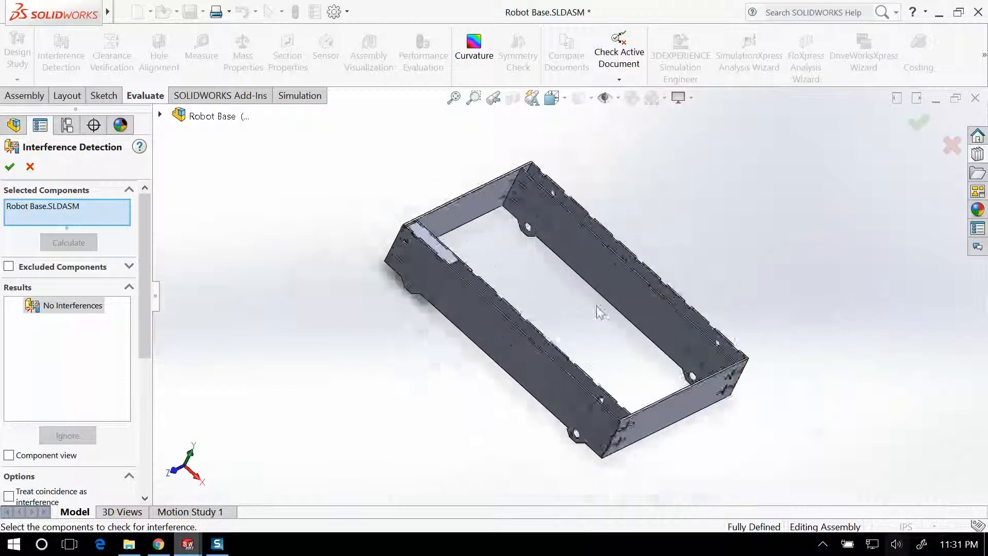
{"action": "middle_click_drag", "start_coordinate": [548, 292], "coordinate": [519, 281]}
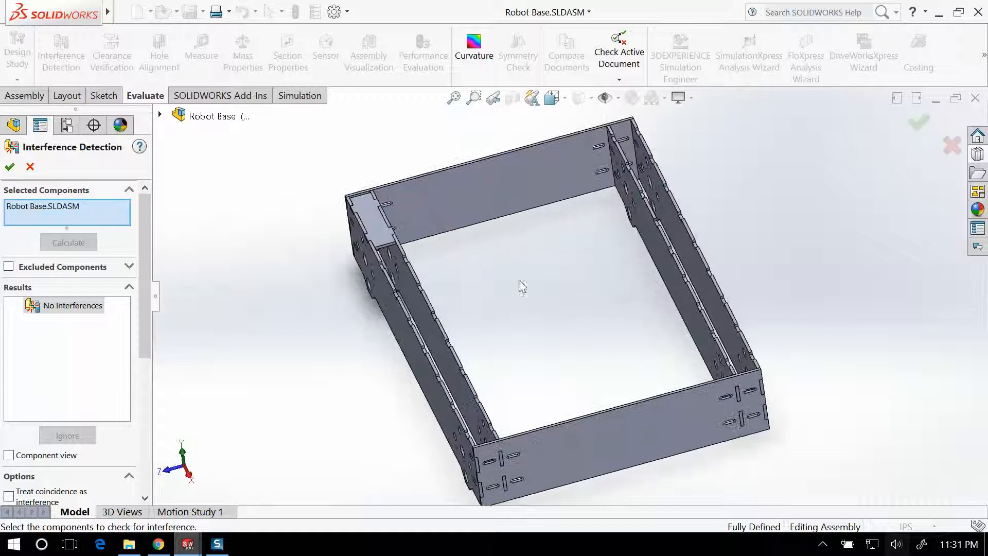
{"action": "left_click", "coordinate": [29, 167]}
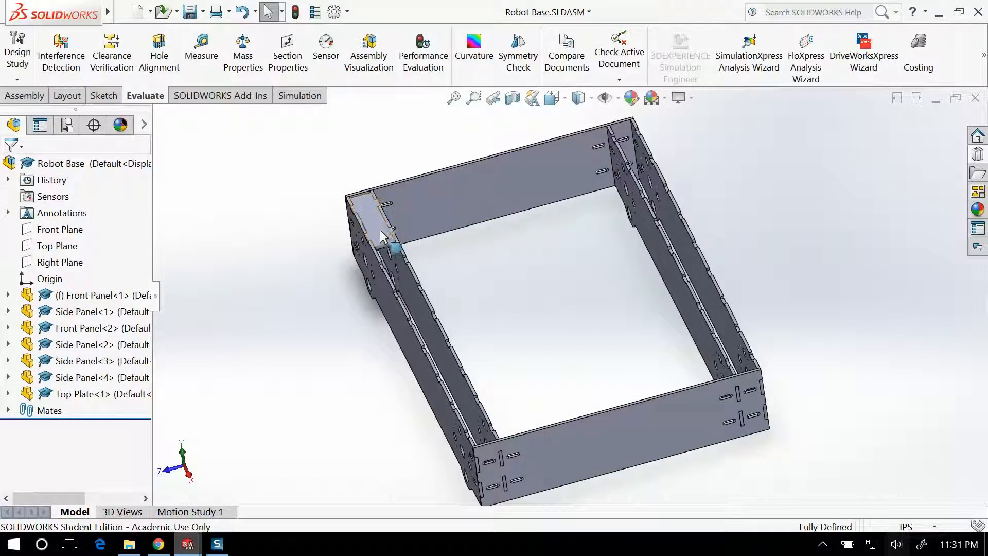
Step: Open the Top Plate part from the assembly and start a sketch on its broad upper face
{"action": "left_click", "coordinate": [370, 215]}
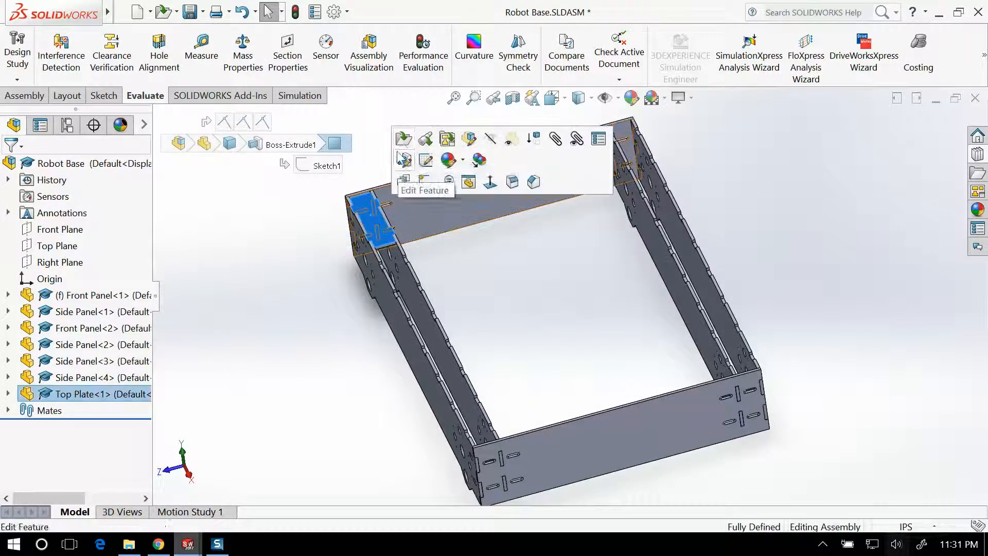
{"action": "left_click", "coordinate": [404, 139]}
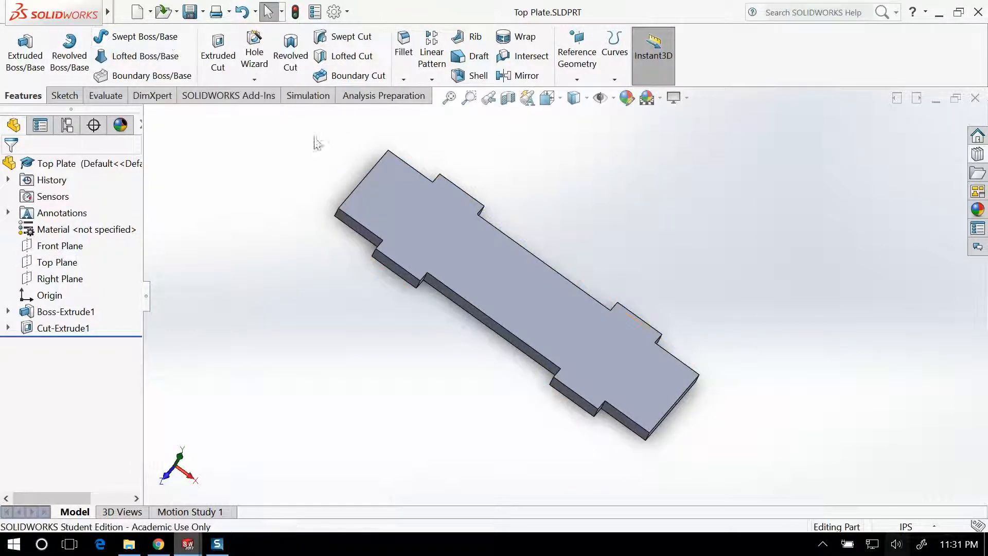
{"action": "left_click", "coordinate": [64, 97]}
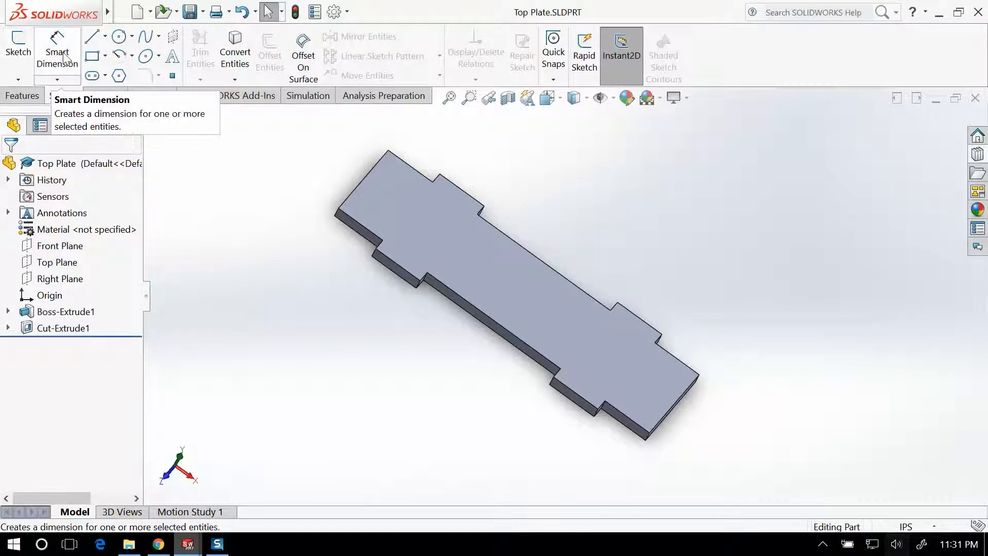
{"action": "left_click", "coordinate": [18, 49]}
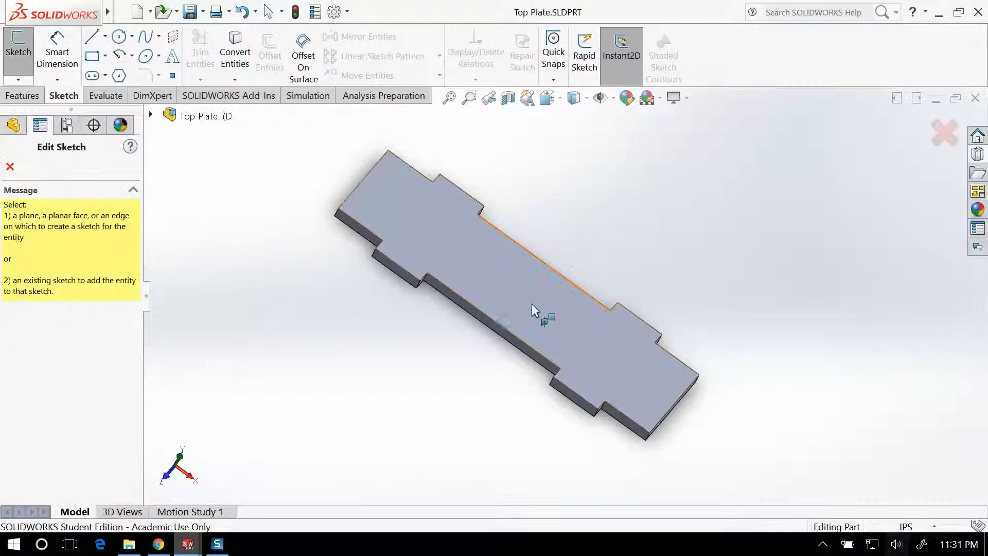
{"action": "left_click", "coordinate": [511, 291]}
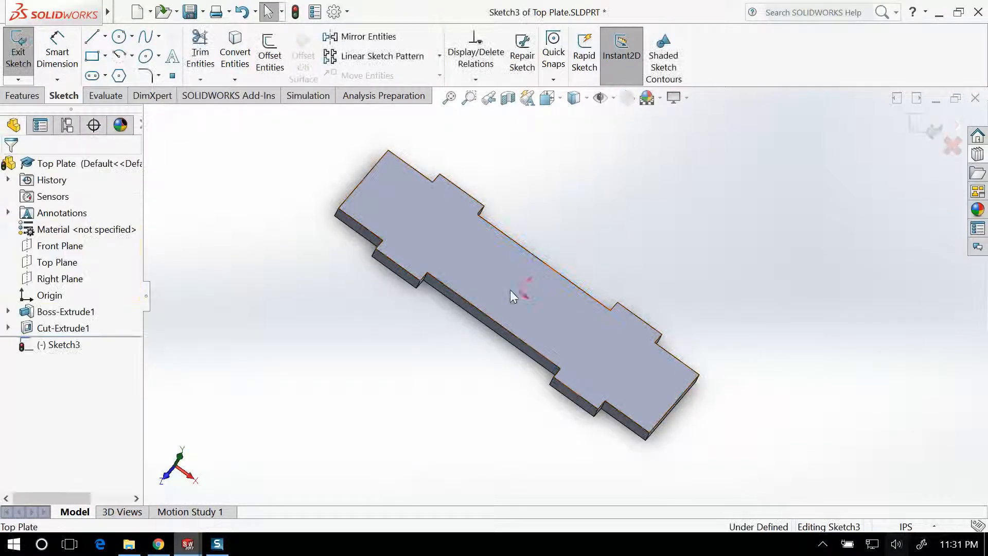
Step: Draw a construction centerline across the middle of the plate, joining the midpoints of the two long recessed edges
{"action": "left_click", "coordinate": [93, 76]}
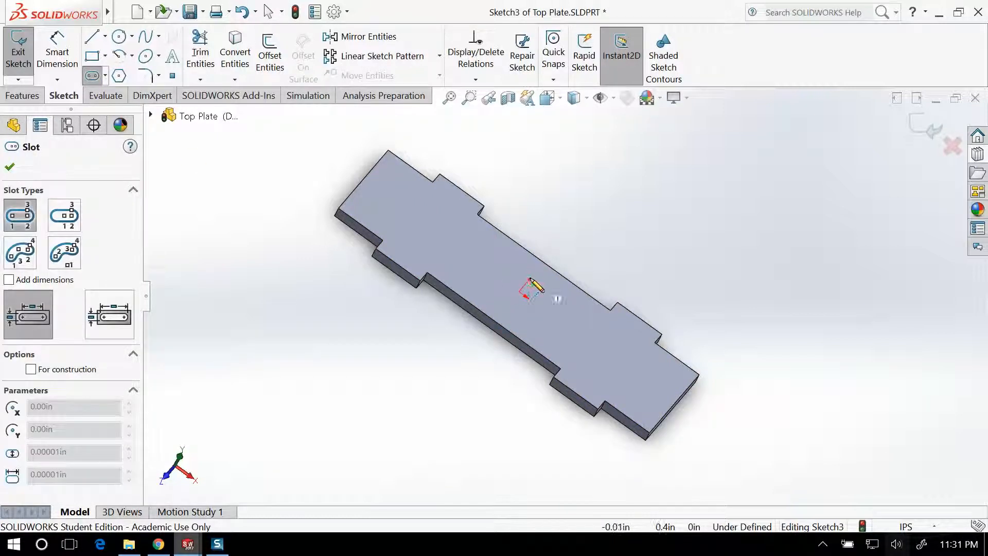
{"action": "left_click", "coordinate": [105, 36]}
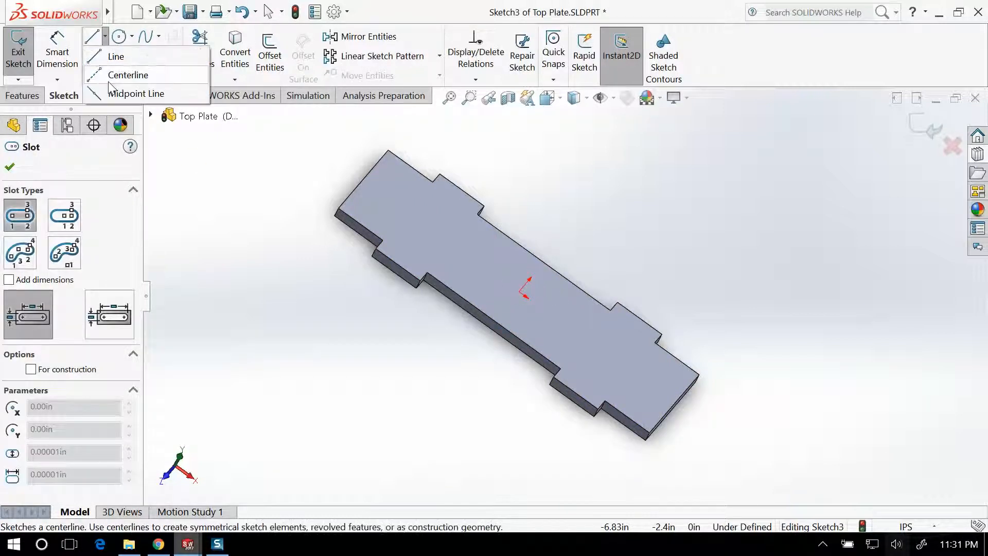
{"action": "left_click", "coordinate": [127, 75]}
{"action": "scroll", "coordinate": [512, 260], "scroll_direction": "down", "scroll_amount": 5}
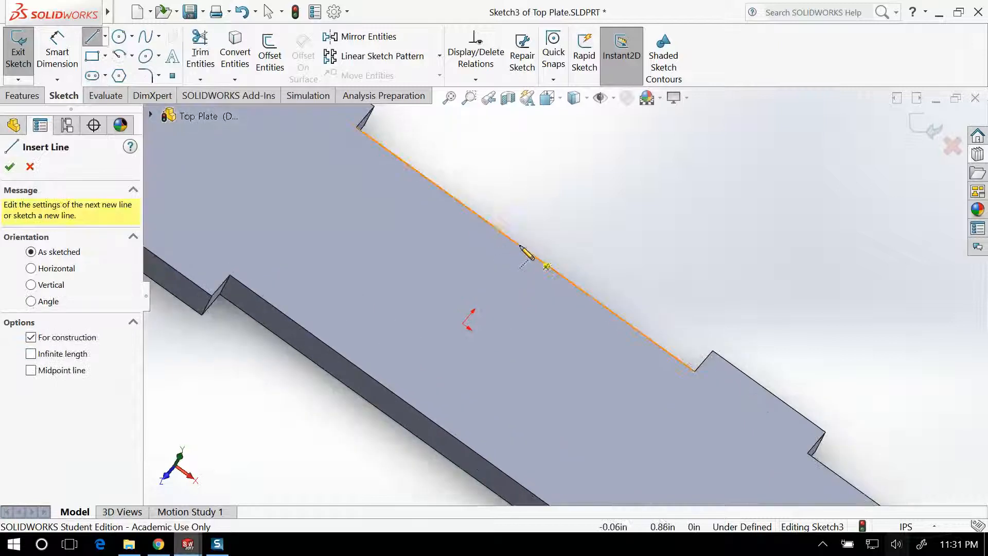
{"action": "left_click", "coordinate": [525, 250]}
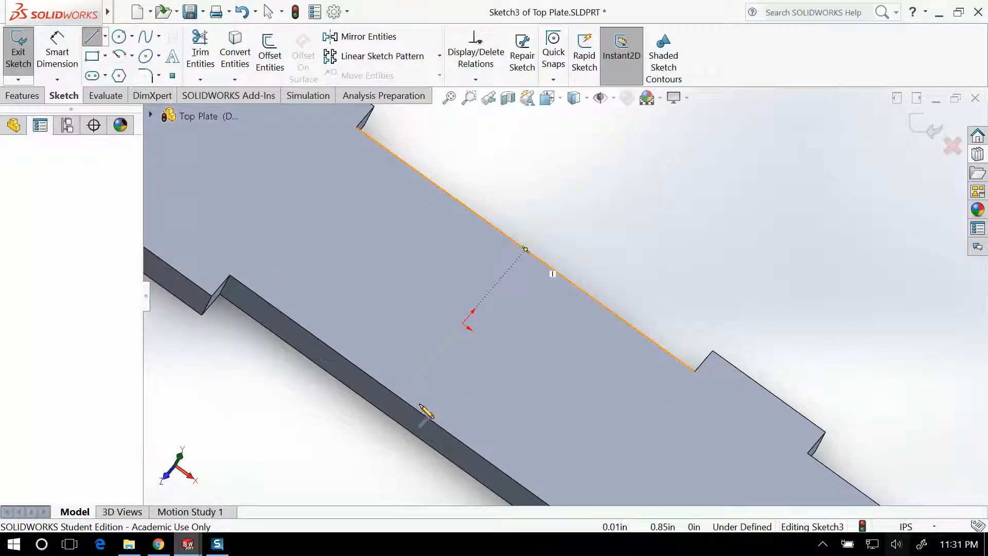
{"action": "left_click", "coordinate": [399, 396]}
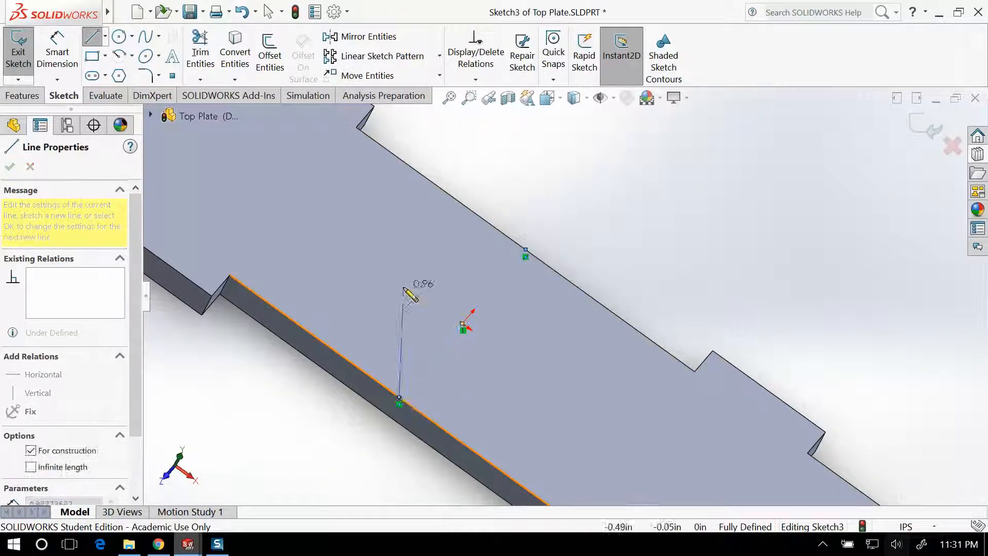
{"action": "scroll", "coordinate": [412, 293], "scroll_direction": "up", "scroll_amount": 5}
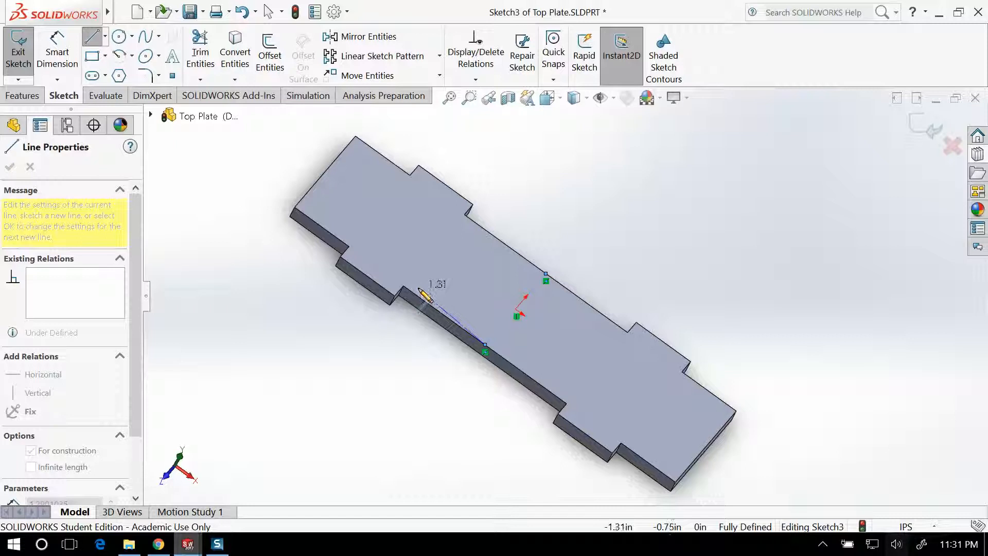
{"action": "key", "text": "Escape"}
Step: Draw a second vertical centerline, 2.25 in long, joining the outer edge midpoints of the opposing tab pair near one plate end
{"action": "left_click", "coordinate": [105, 36]}
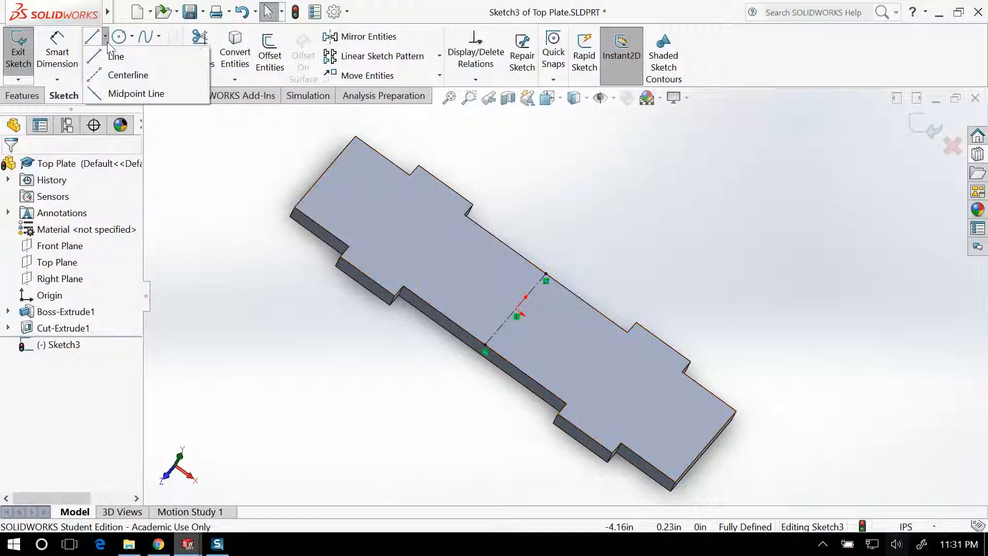
{"action": "left_click", "coordinate": [128, 75]}
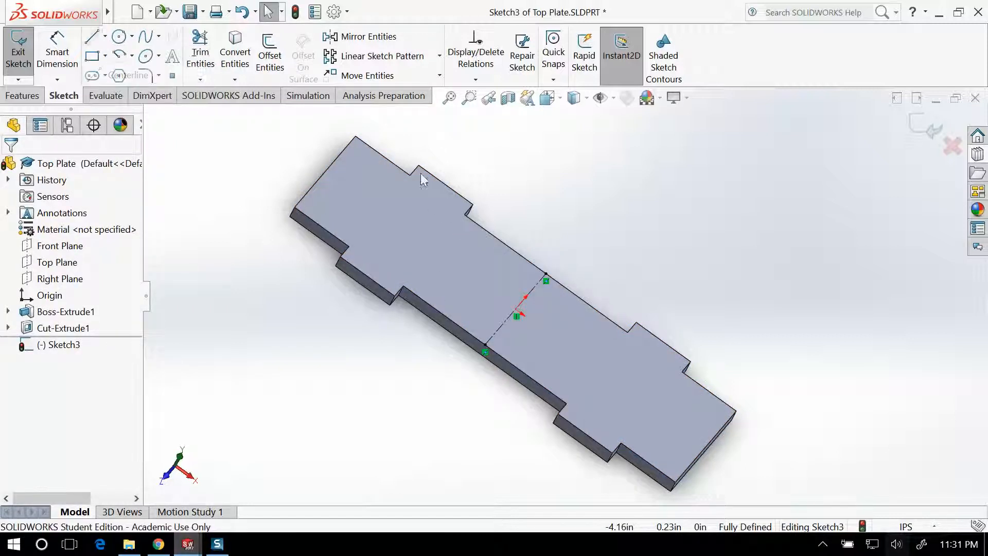
{"action": "left_click", "coordinate": [446, 185]}
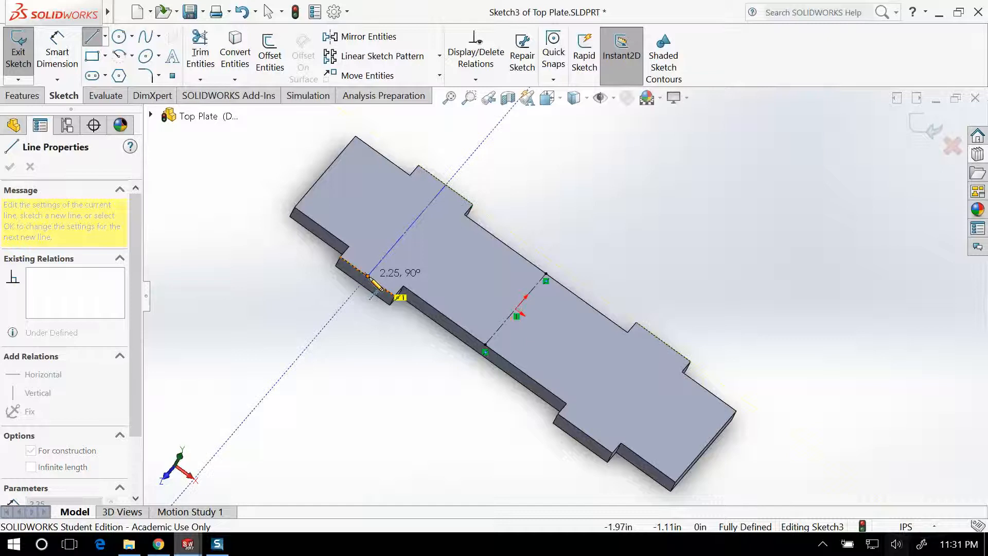
{"action": "left_click", "coordinate": [369, 276]}
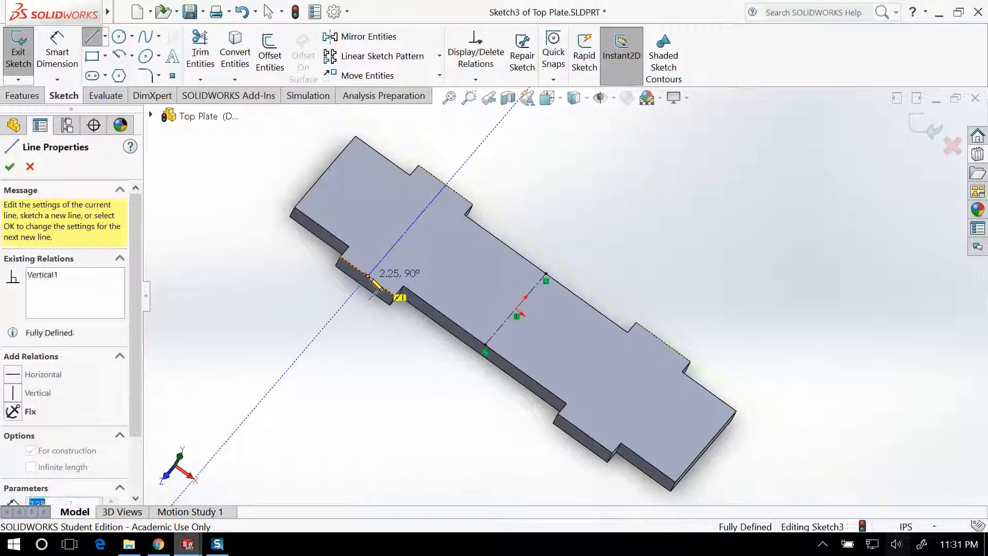
{"action": "key", "text": "Escape"}
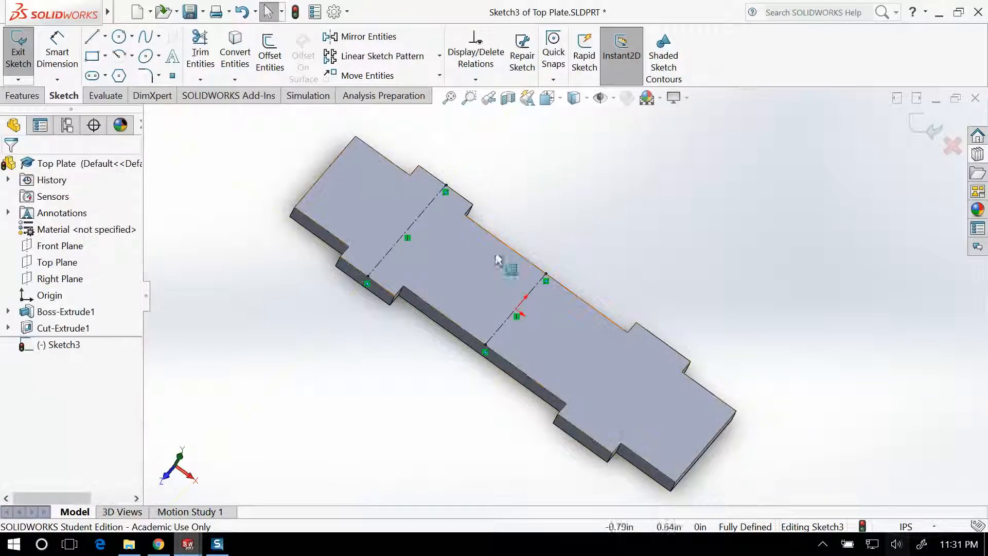
Step: Measure the distance between the tab centerline and the middle centerline on the Top Plate
{"action": "left_click", "coordinate": [114, 99]}
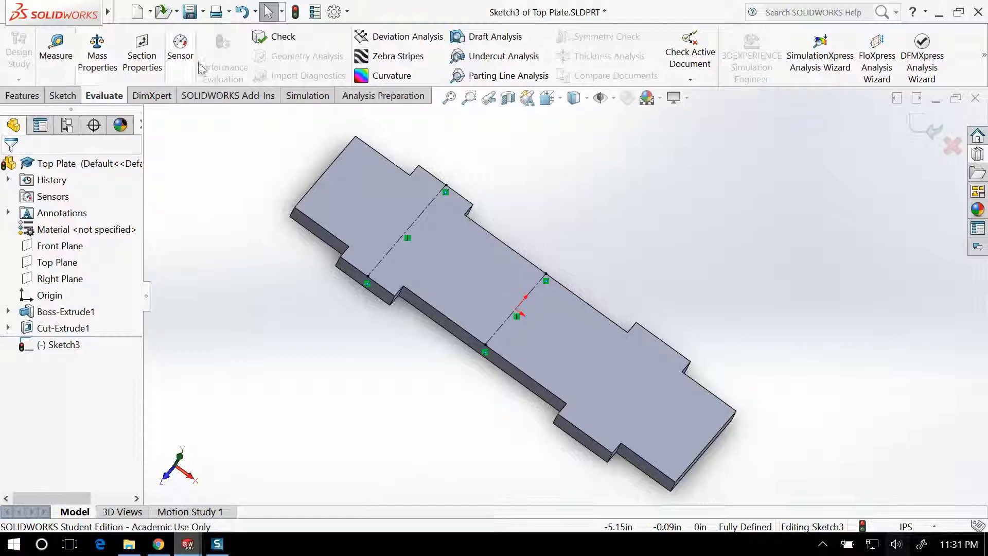
{"action": "left_click", "coordinate": [50, 55]}
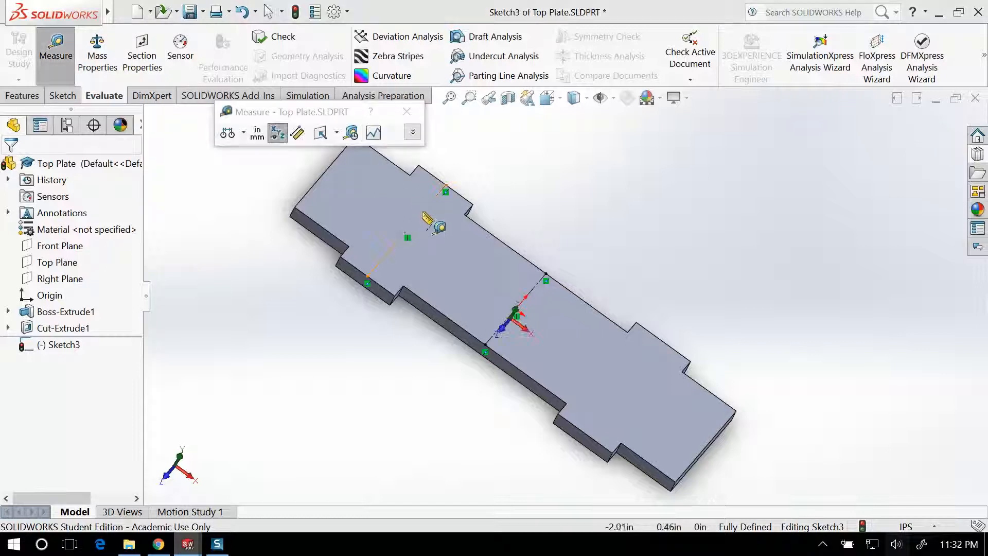
{"action": "left_click", "coordinate": [535, 289]}
{"action": "left_click", "coordinate": [536, 289]}
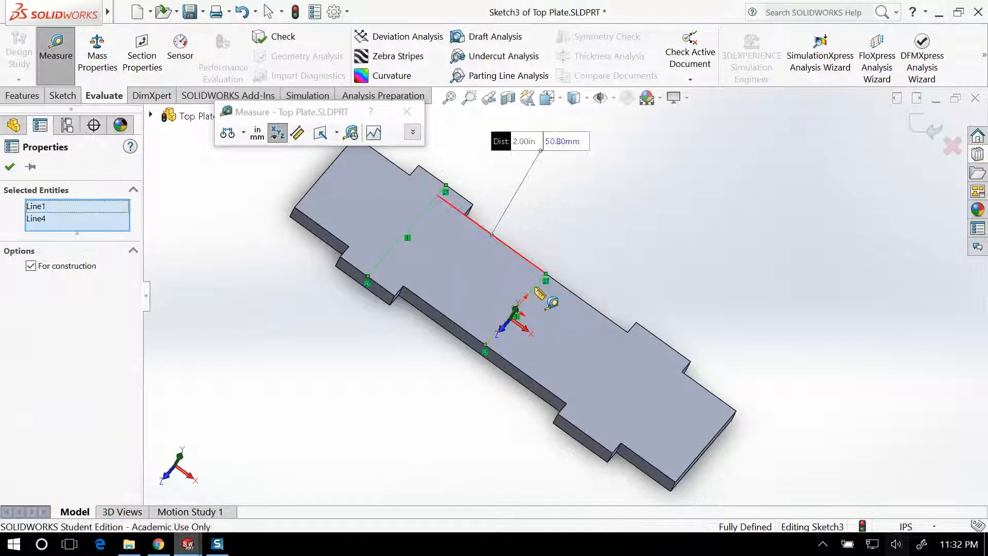
Step: Sketch a straight slot along the plate's middle centerline, about 0.95 in between arc centers and about 0.40 in wide
{"action": "scroll", "coordinate": [515, 247], "scroll_direction": "down", "scroll_amount": 3}
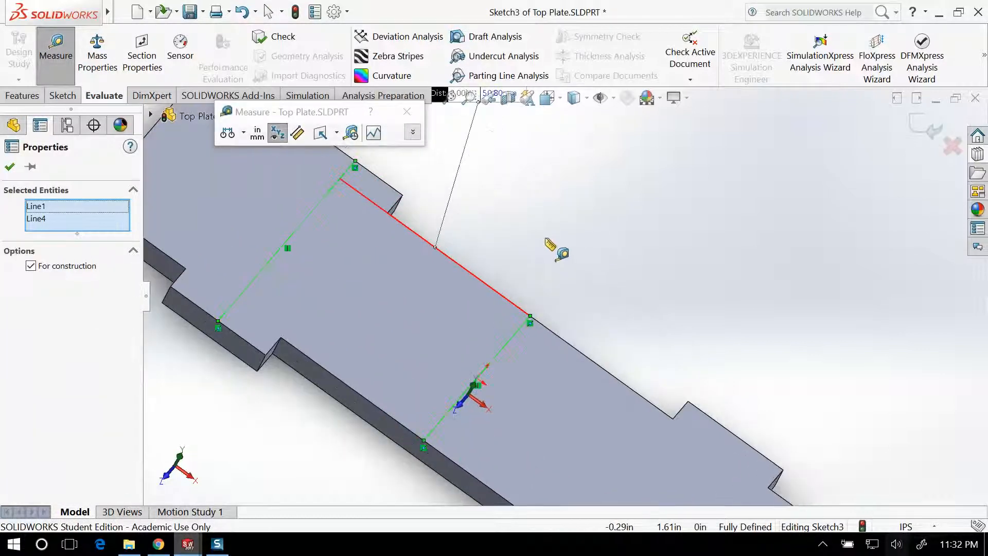
{"action": "scroll", "coordinate": [423, 253], "scroll_direction": "up", "scroll_amount": 3}
{"action": "key", "text": "Escape"}
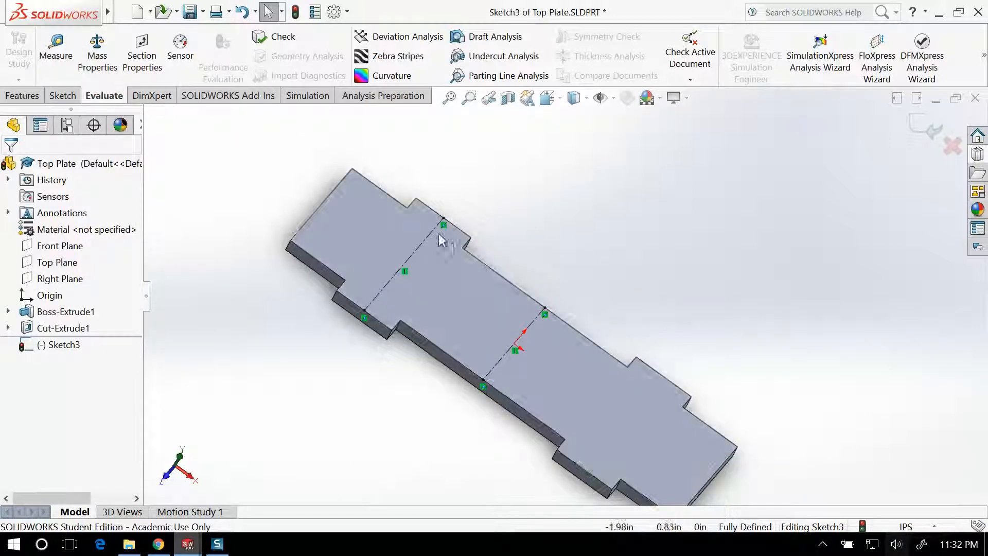
{"action": "left_click", "coordinate": [63, 96]}
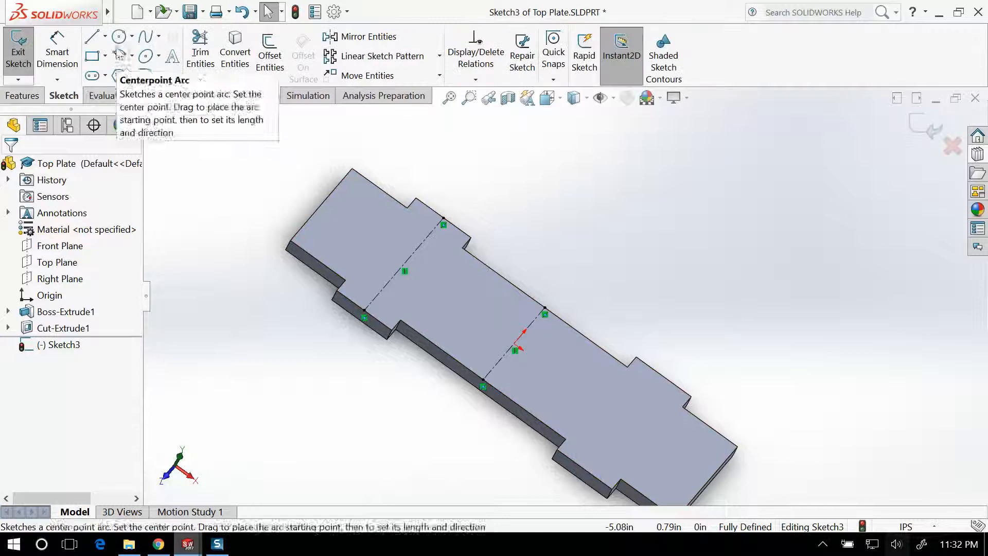
{"action": "left_click", "coordinate": [97, 78]}
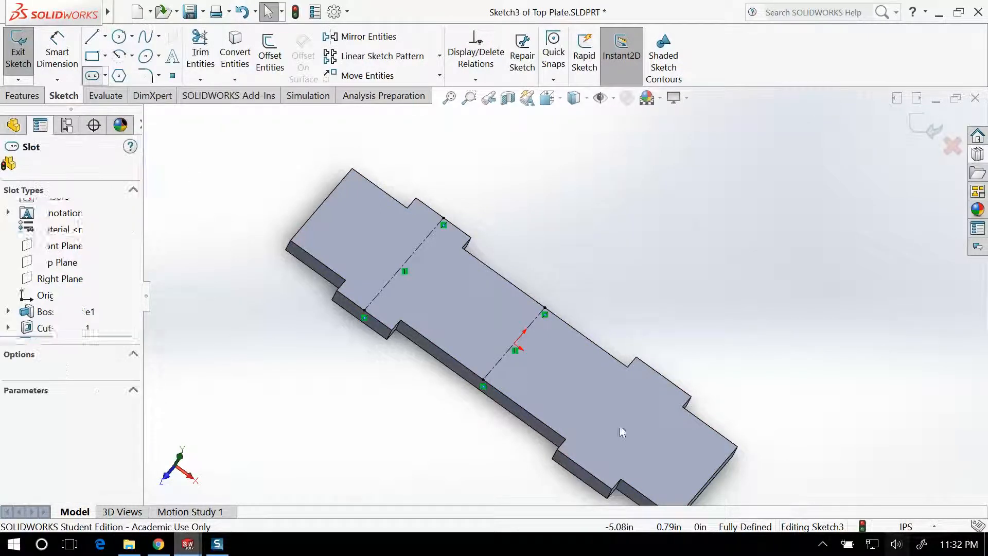
{"action": "scroll", "coordinate": [550, 387], "scroll_direction": "down", "scroll_amount": 5}
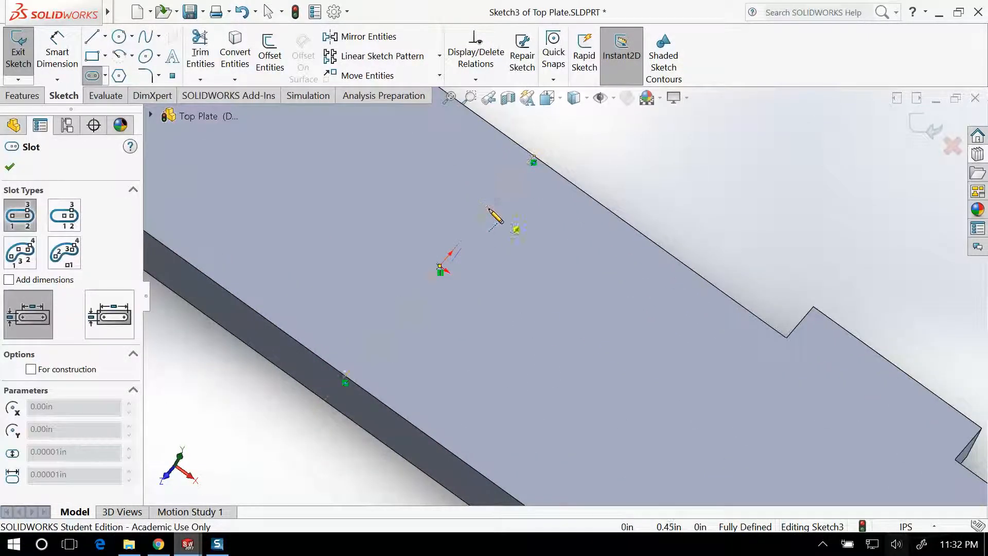
{"action": "left_click", "coordinate": [440, 267]}
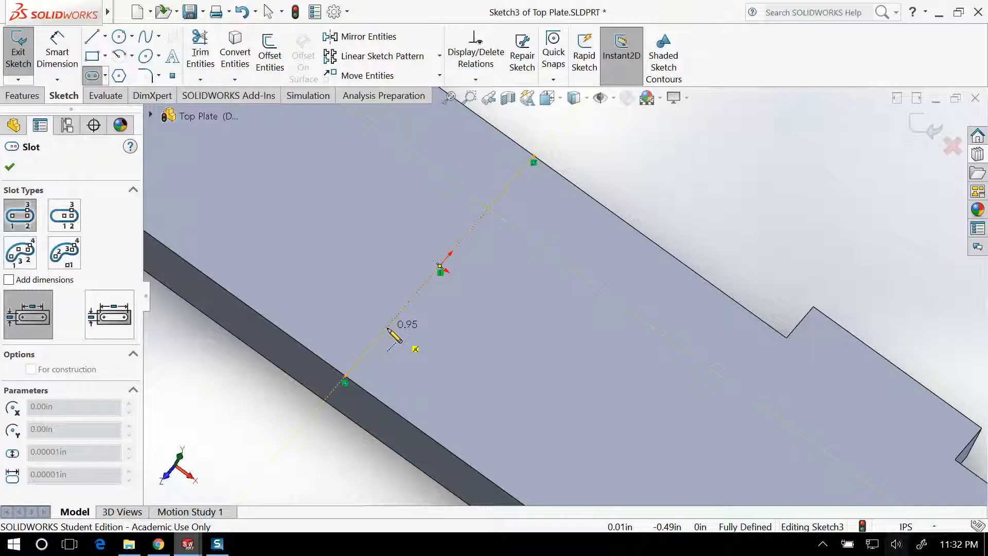
{"action": "left_click", "coordinate": [387, 328]}
{"action": "left_click", "coordinate": [423, 353]}
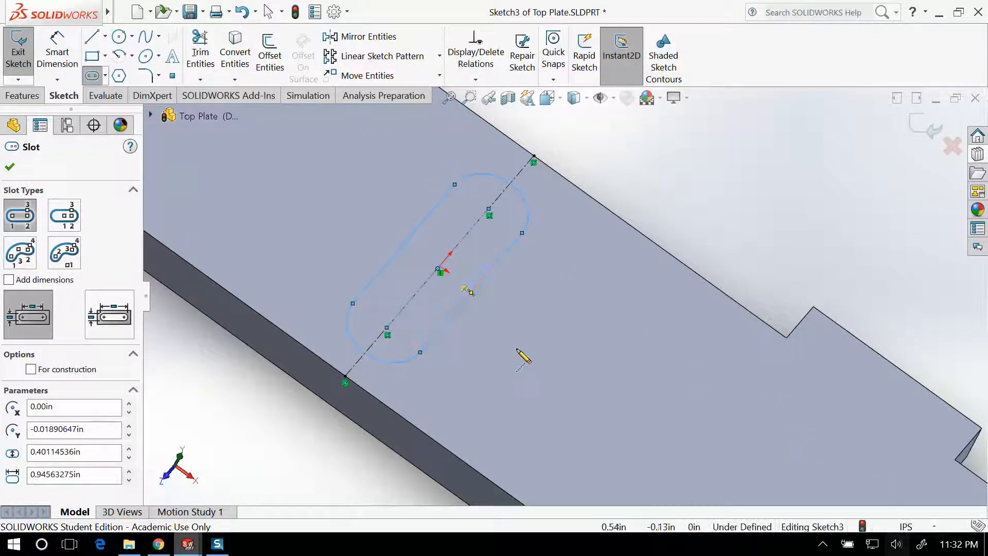
{"action": "key", "text": "Escape"}
Step: Snap the slot's center point onto the midpoint of the plate's middle centerline
{"action": "left_click", "coordinate": [438, 272]}
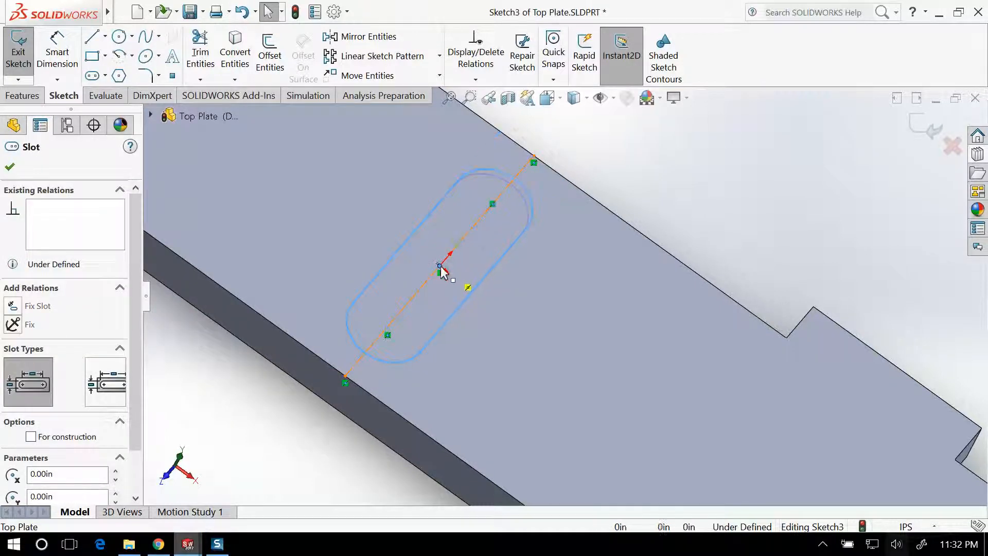
{"action": "left_click_drag", "start_coordinate": [441, 265], "coordinate": [440, 265]}
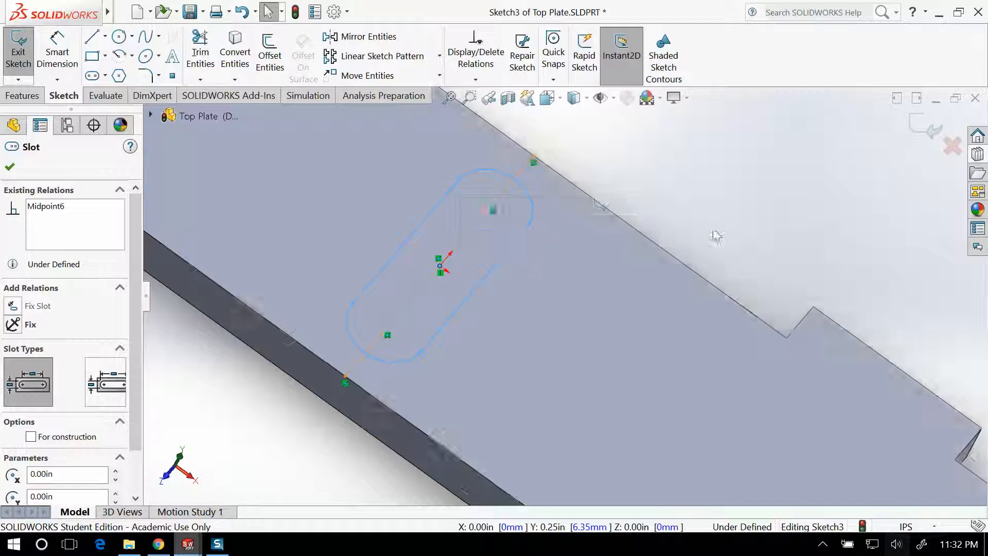
{"action": "scroll", "coordinate": [655, 258], "scroll_direction": "up", "scroll_amount": 3}
{"action": "scroll", "coordinate": [638, 256], "scroll_direction": "down", "scroll_amount": 1}
{"action": "left_click", "coordinate": [667, 243]}
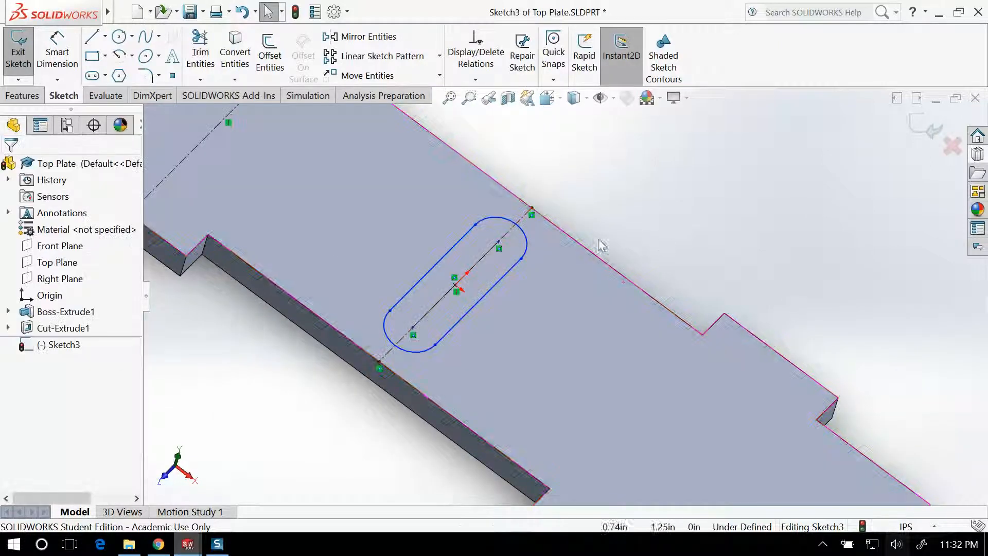
Step: Dimension the straight side of the middle slot at 3/4 in
{"action": "left_click", "coordinate": [42, 48]}
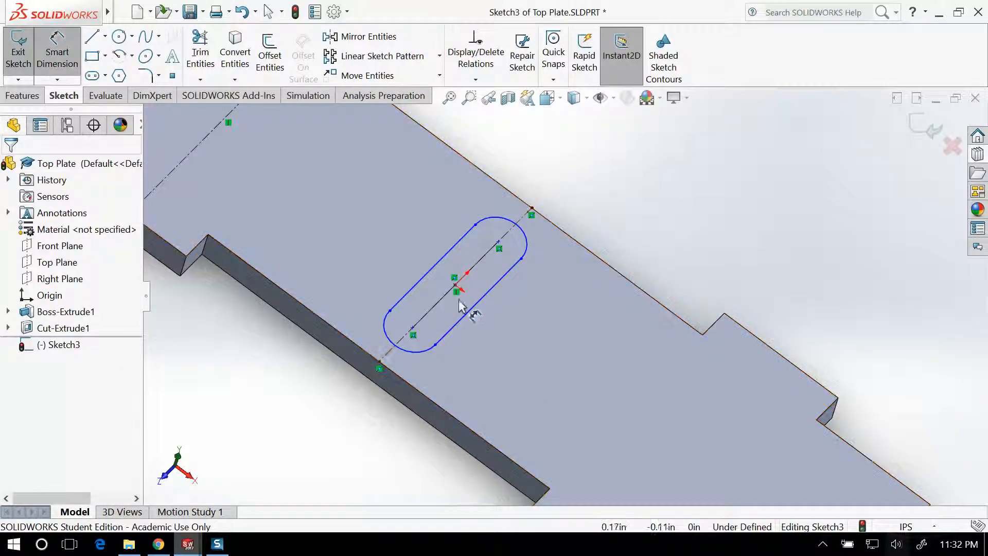
{"action": "left_click", "coordinate": [489, 319]}
{"action": "left_click", "coordinate": [551, 369]}
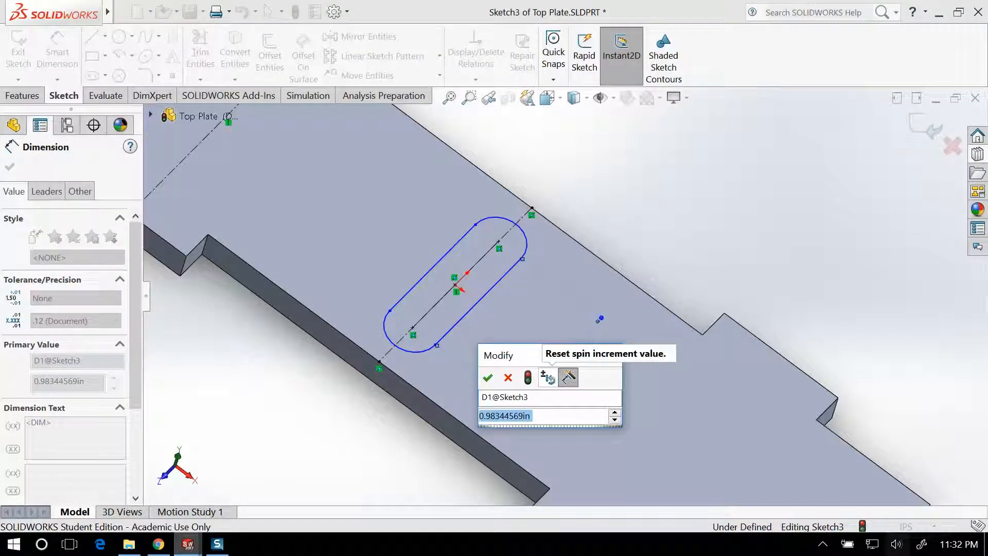
{"action": "type", "text": "3/4"}
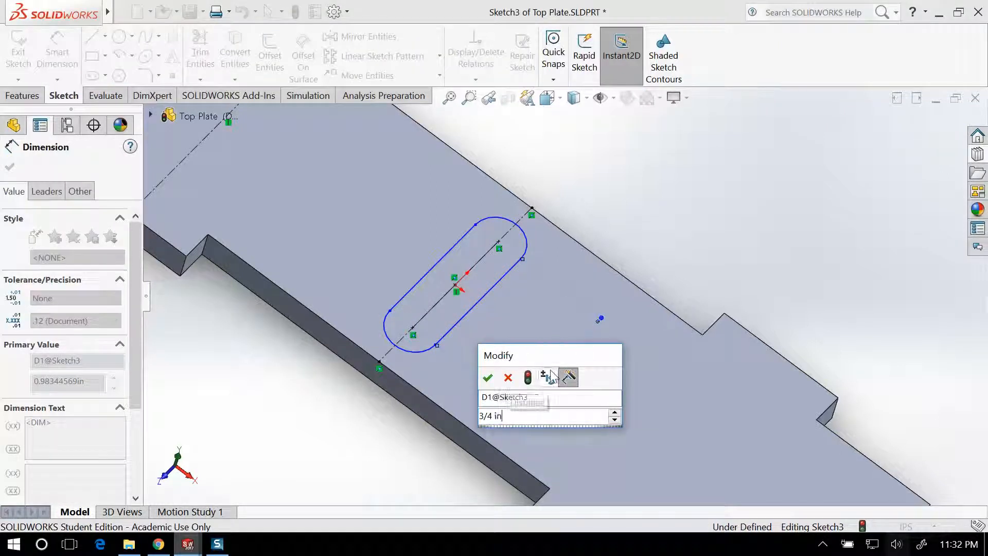
{"action": "key", "text": "Return"}
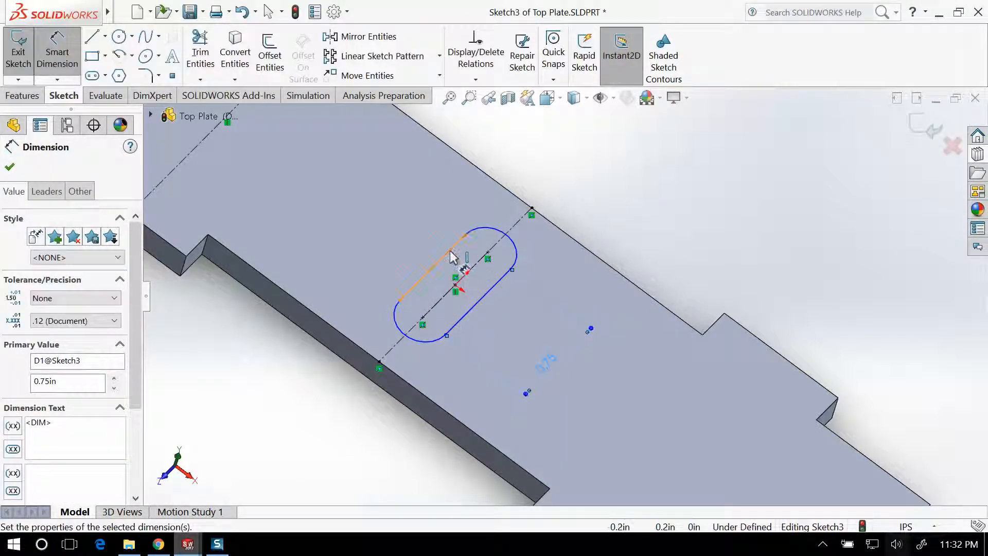
Step: Dimension the middle slot's width between its two straight sides at 6.2 mm
{"action": "left_click", "coordinate": [479, 301]}
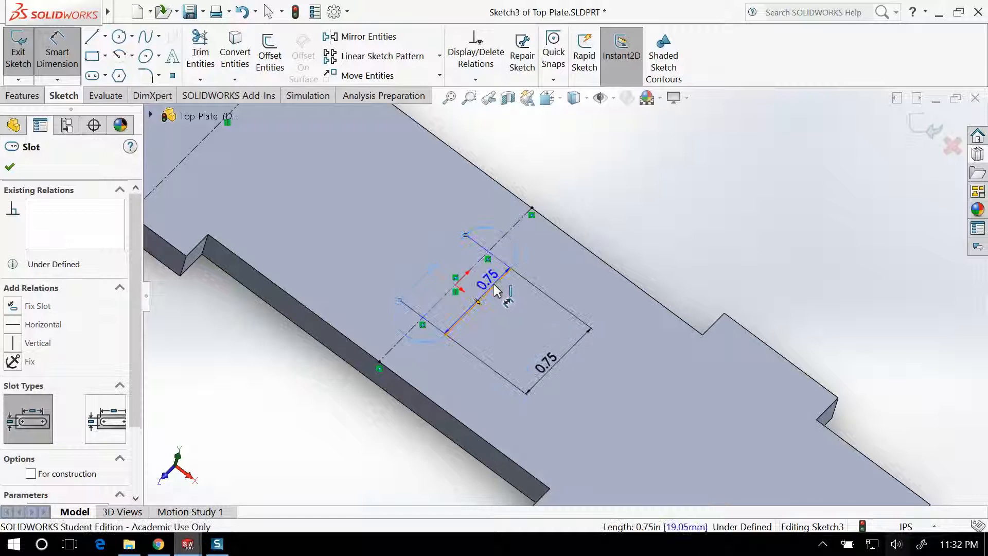
{"action": "left_click", "coordinate": [535, 212]}
{"action": "left_click", "coordinate": [575, 176]}
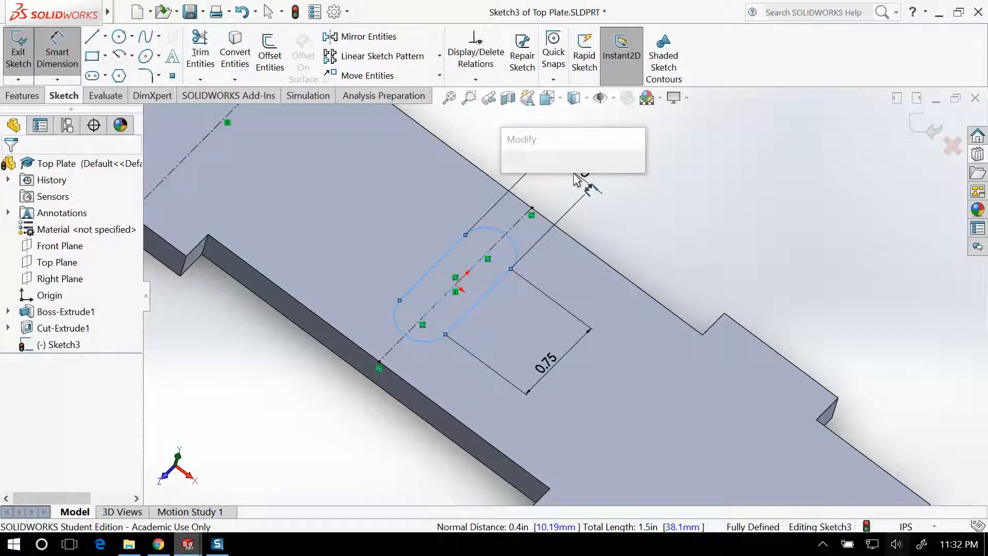
{"action": "type", "text": "6.2"}
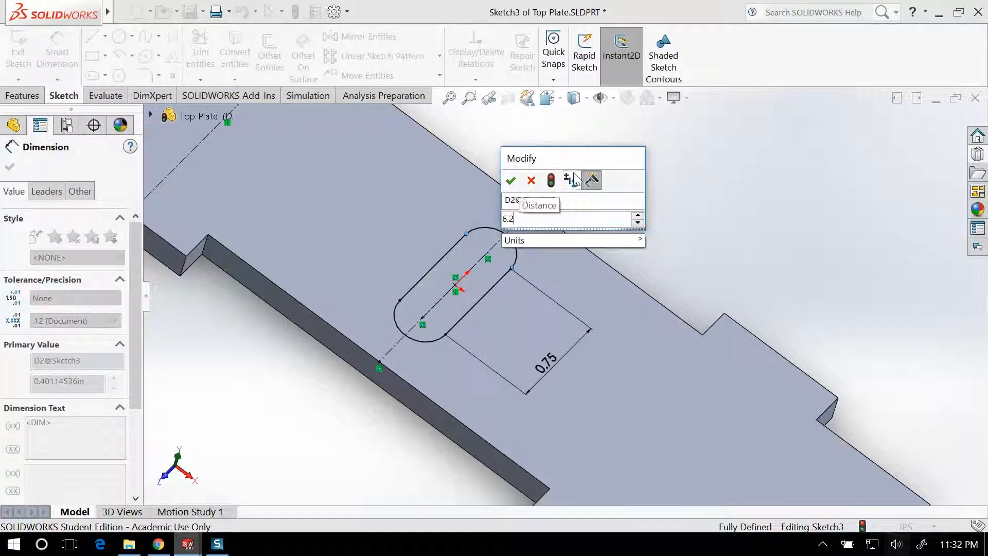
{"action": "type", "text": "mm"}
{"action": "key", "text": "Return"}
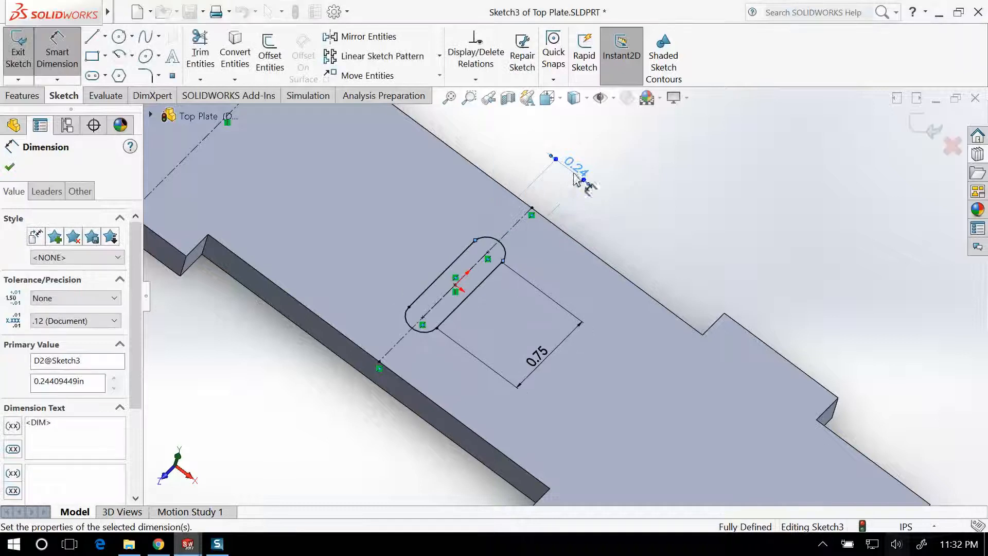
Step: Create a linear sketch pattern of the slot along the X-axis with 4 instances spaced 1 in apart
{"action": "key", "text": "f"}
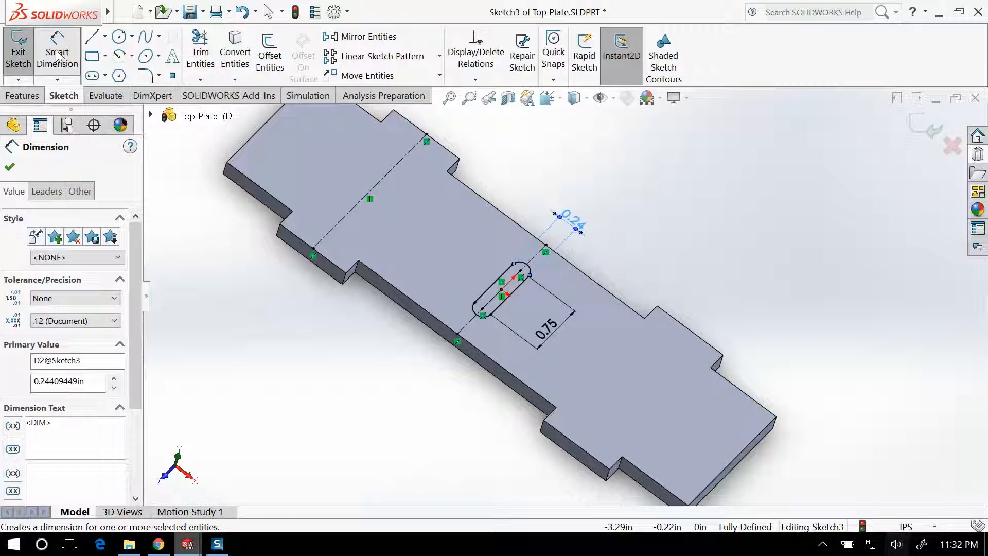
{"action": "left_click", "coordinate": [355, 57]}
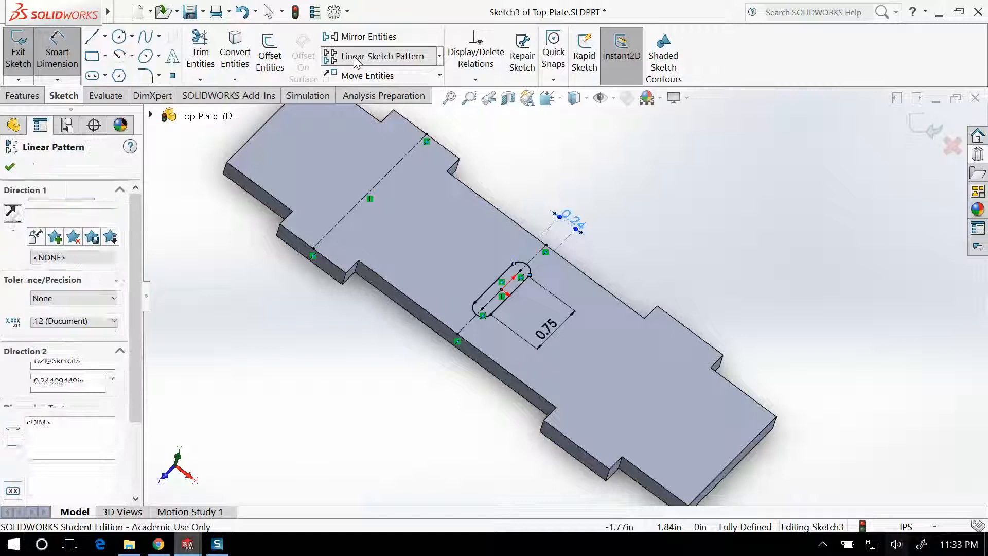
{"action": "left_click", "coordinate": [516, 290]}
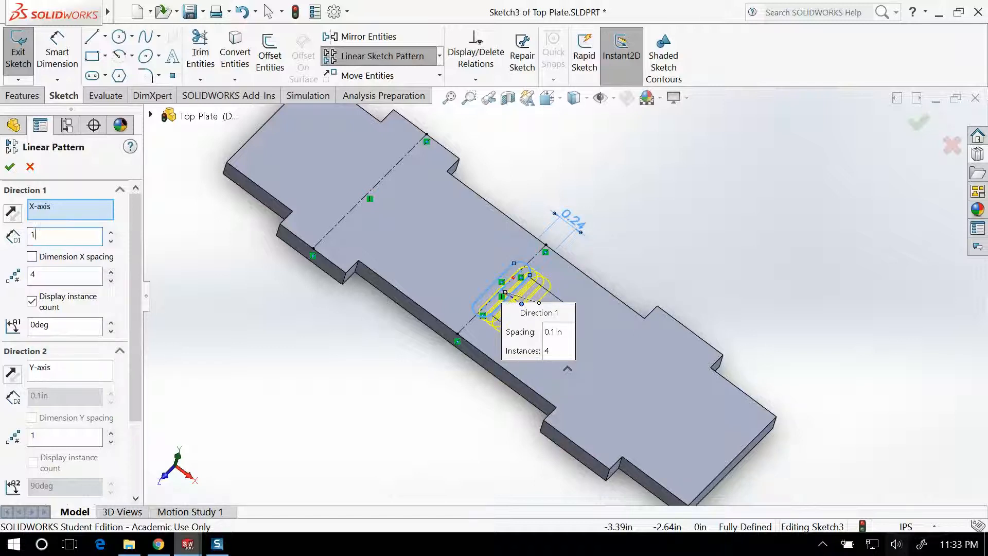
{"action": "key", "text": "Tab"}
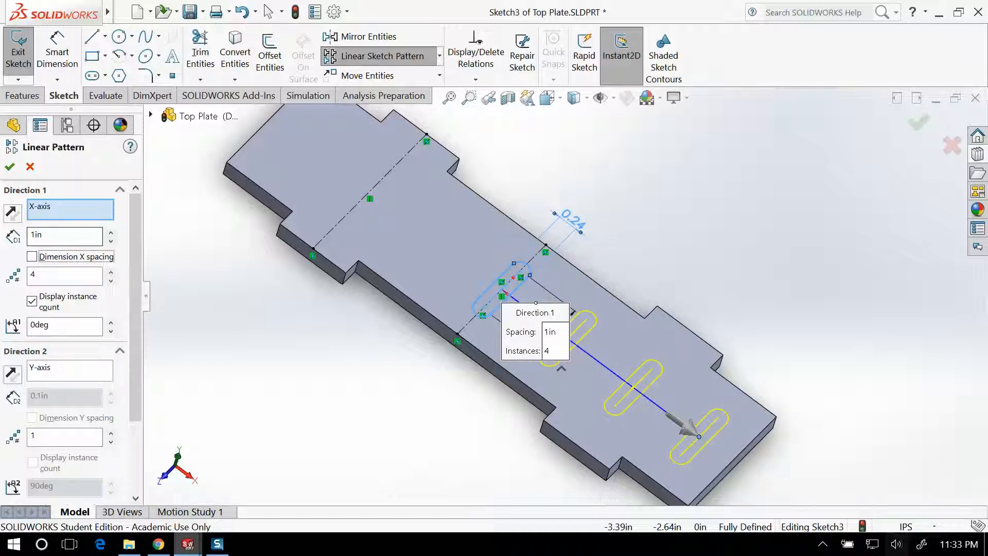
{"action": "left_click", "coordinate": [9, 166]}
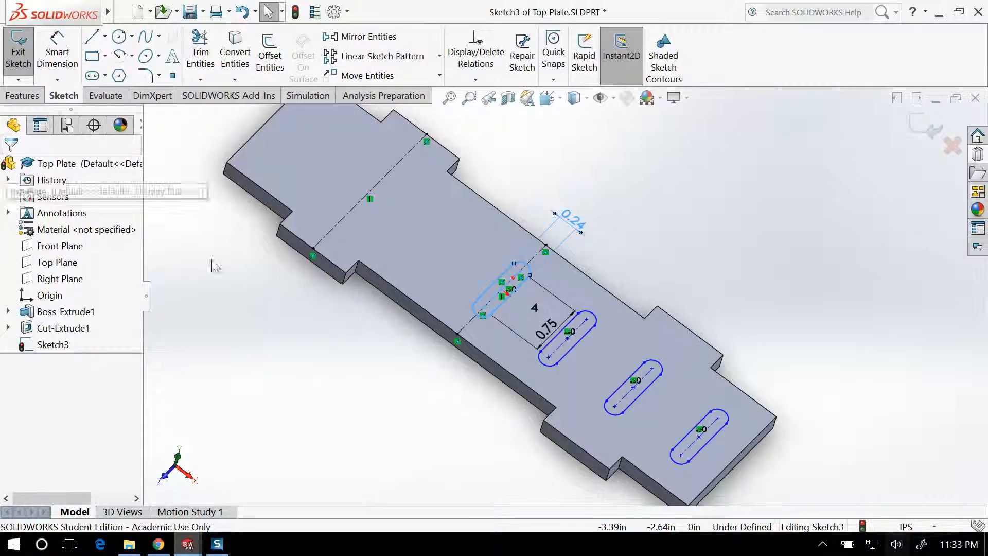
{"action": "left_click", "coordinate": [360, 36]}
{"action": "left_click", "coordinate": [580, 338]}
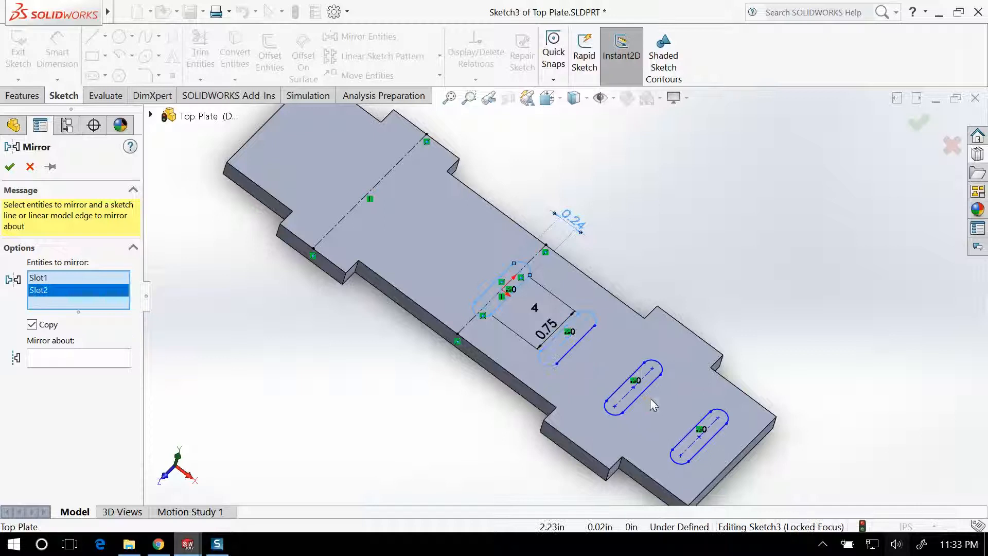
{"action": "left_click", "coordinate": [643, 391]}
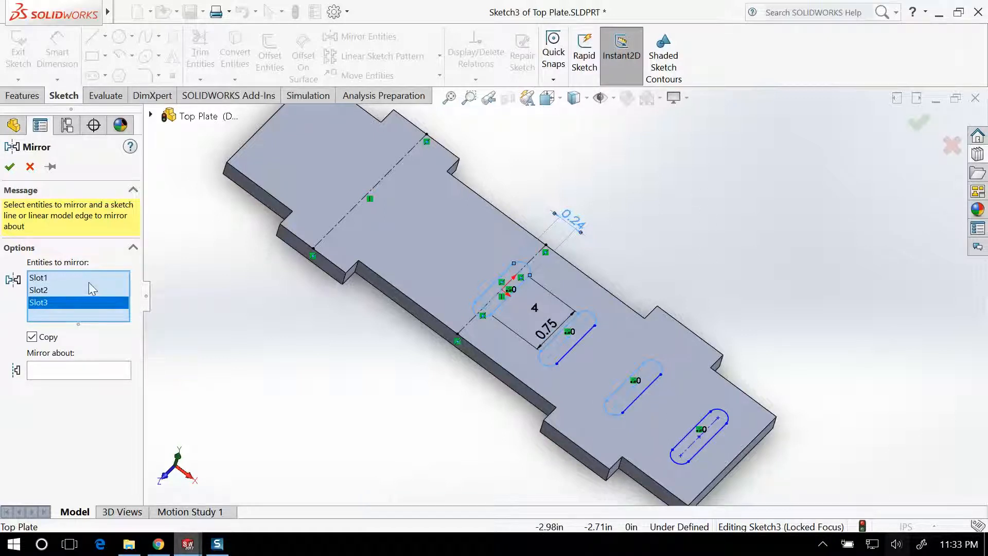
{"action": "key", "text": "Escape"}
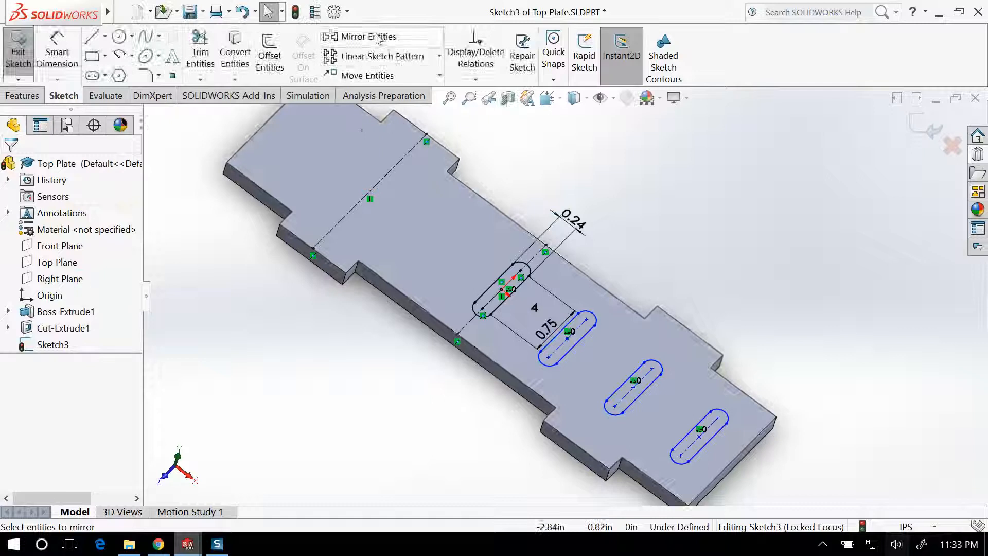
Step: Mirror the three patterned slots about the middle centerline onto the other half of the plate, leaving out the central slot
{"action": "left_click", "coordinate": [361, 36]}
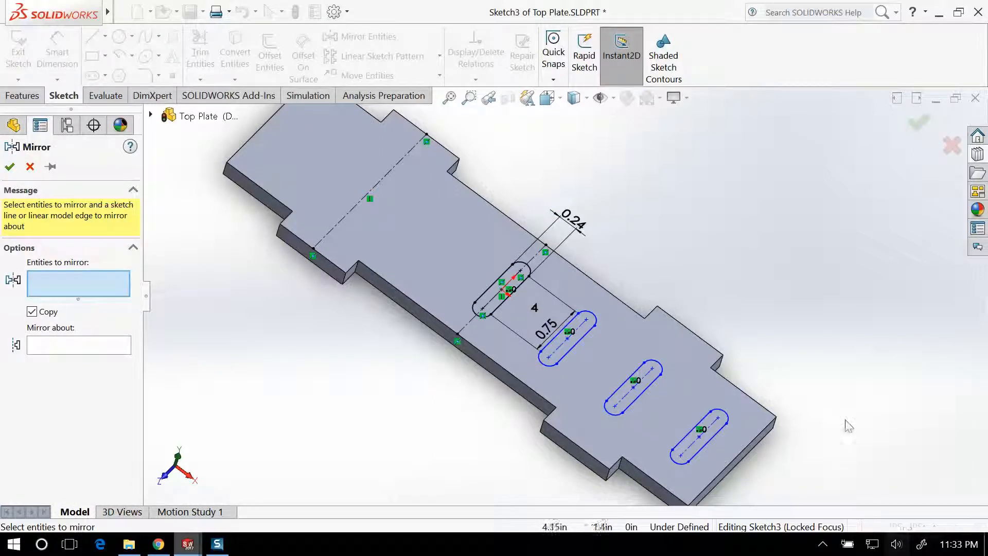
{"action": "left_click_drag", "start_coordinate": [592, 446], "coordinate": [536, 470]}
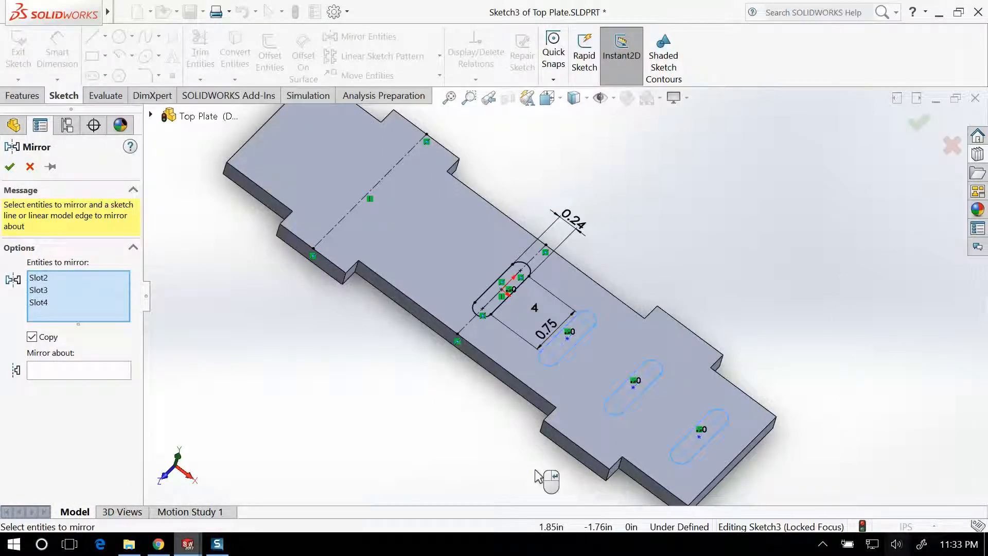
{"action": "left_click", "coordinate": [72, 375]}
{"action": "left_click", "coordinate": [473, 327]}
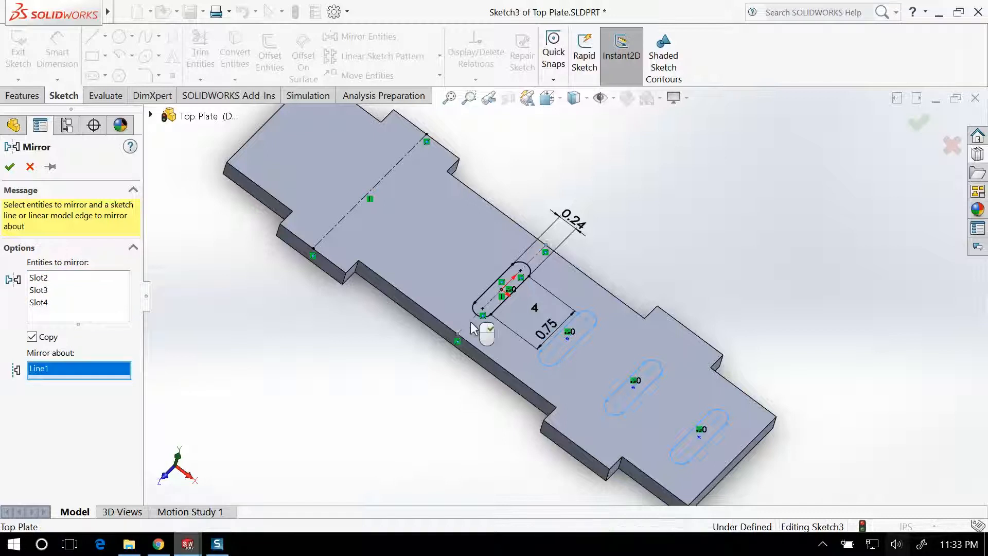
{"action": "right_click", "coordinate": [470, 326]}
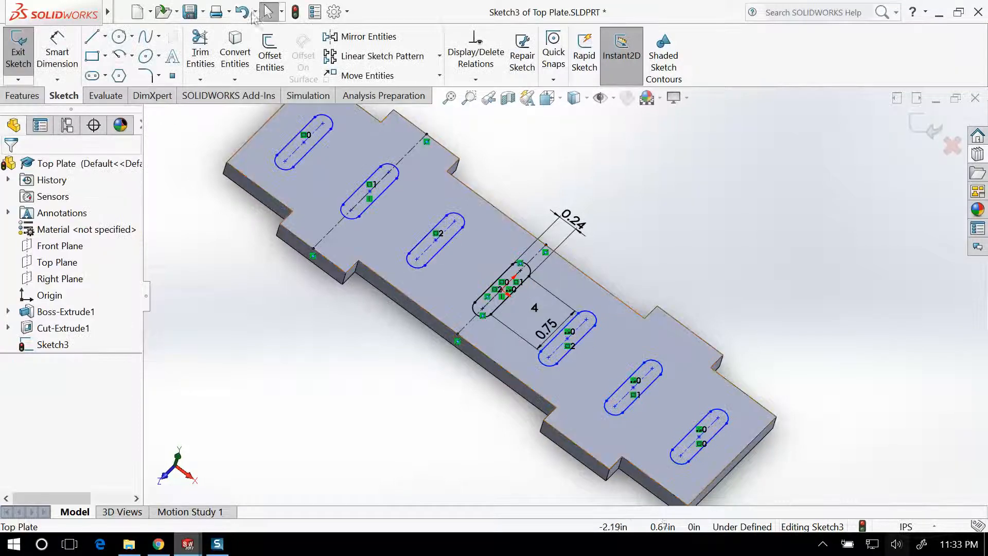
Step: Exit the sketch and cut all the slots through the plate with an Extruded Cut set to Through All
{"action": "left_click", "coordinate": [12, 48]}
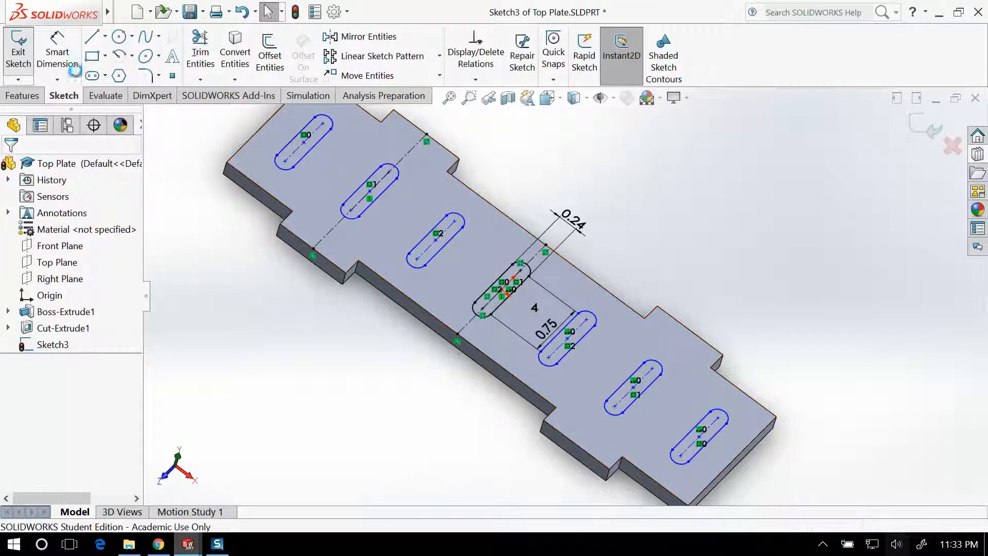
{"action": "left_click", "coordinate": [23, 96]}
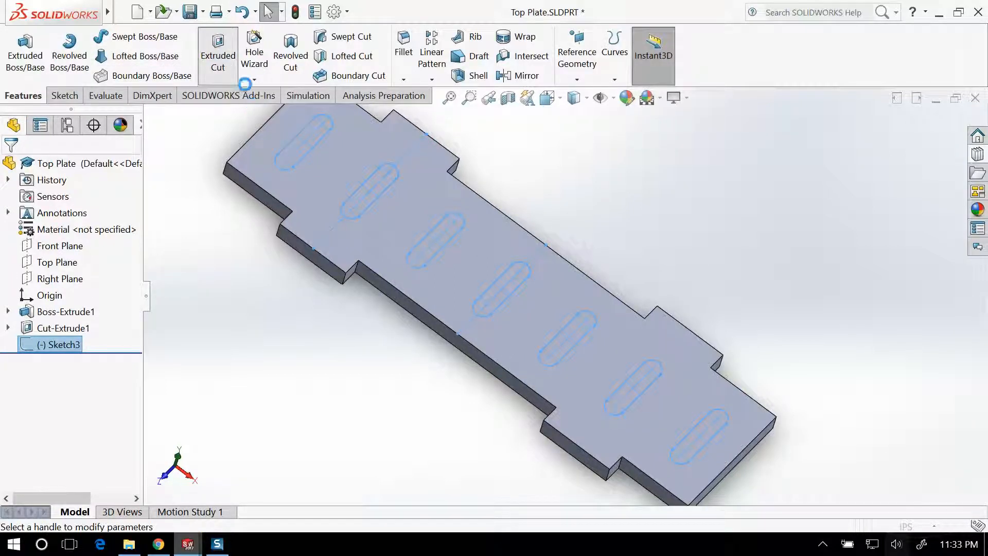
{"action": "left_click", "coordinate": [58, 248]}
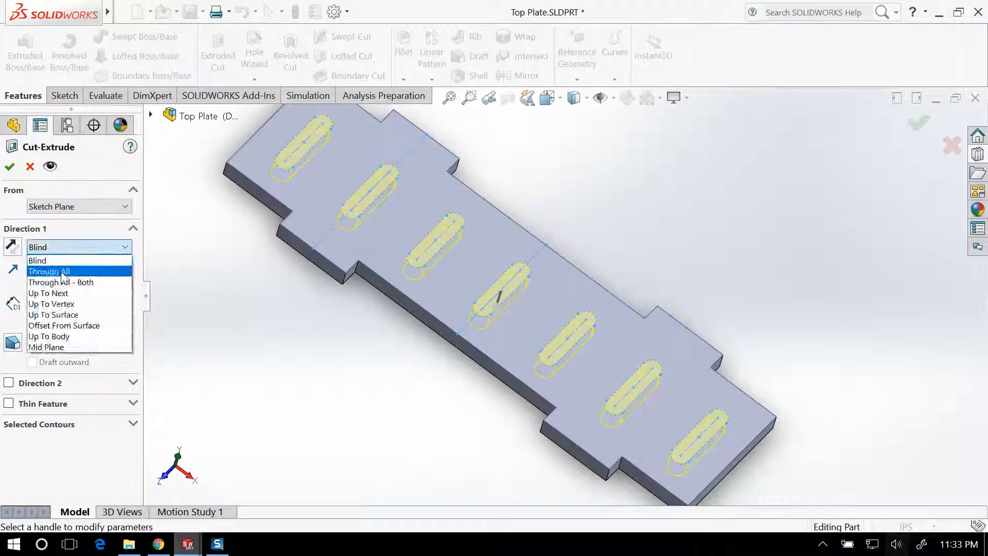
{"action": "left_click", "coordinate": [49, 272]}
{"action": "left_click", "coordinate": [10, 167]}
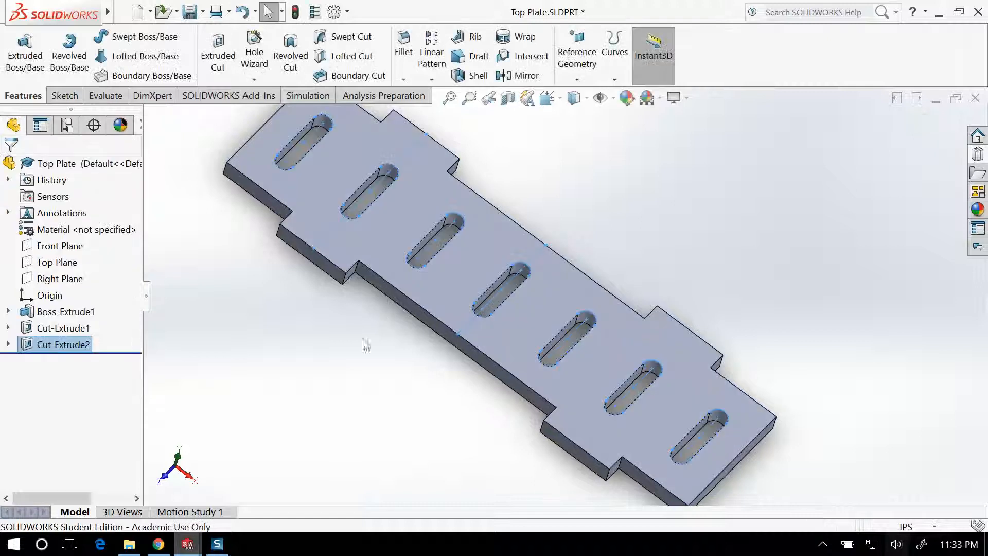
{"action": "scroll", "coordinate": [364, 341], "scroll_direction": "up", "scroll_amount": 4}
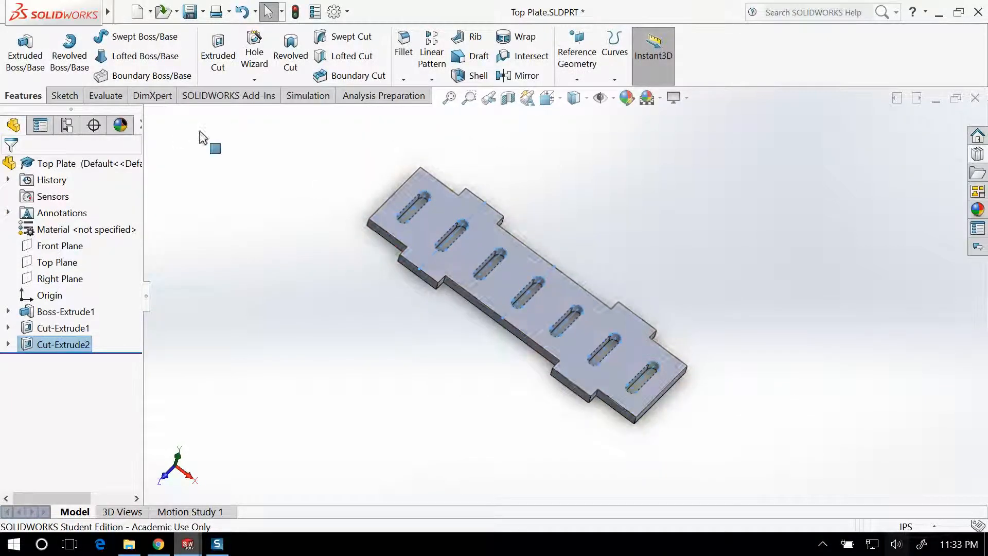
Step: Save the Top Plate part, return to the Robot Base assembly and rebuild it with the changed part
{"action": "key", "text": "ctrl+s"}
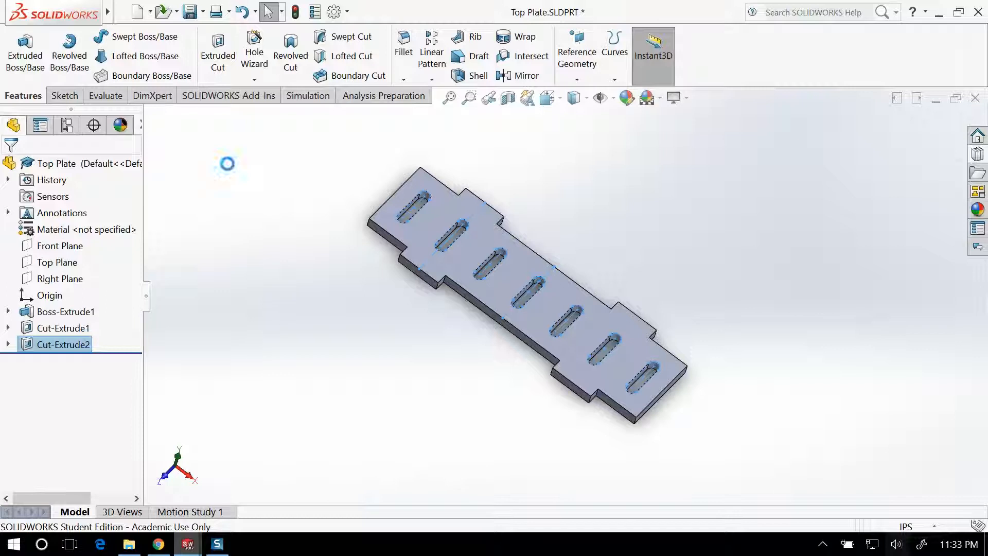
{"action": "key", "text": "ctrl+Tab"}
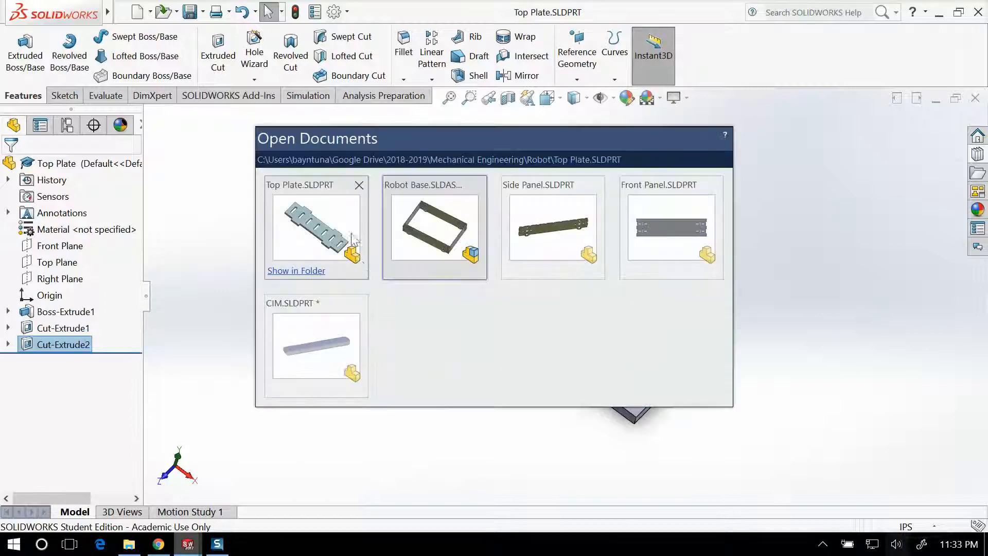
{"action": "left_click", "coordinate": [467, 230]}
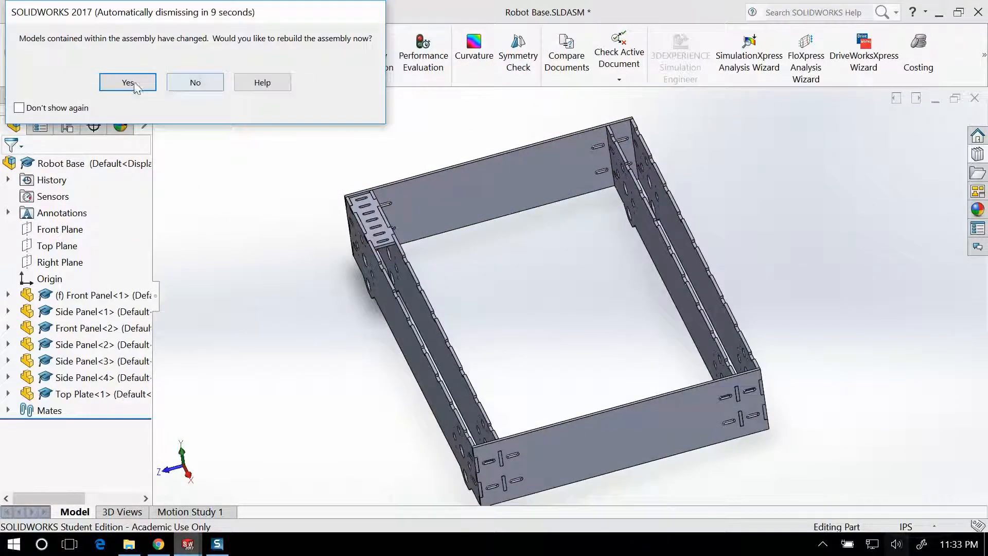
{"action": "key", "text": "Return"}
Step: Examine how the slotted Top Plate sits between the side panels at the corner of the Robot Base
{"action": "middle_click_drag", "start_coordinate": [510, 268], "coordinate": [400, 304]}
{"action": "scroll", "coordinate": [403, 299], "scroll_direction": "down", "scroll_amount": 3}
{"action": "scroll", "coordinate": [416, 253], "scroll_direction": "down", "scroll_amount": 1}
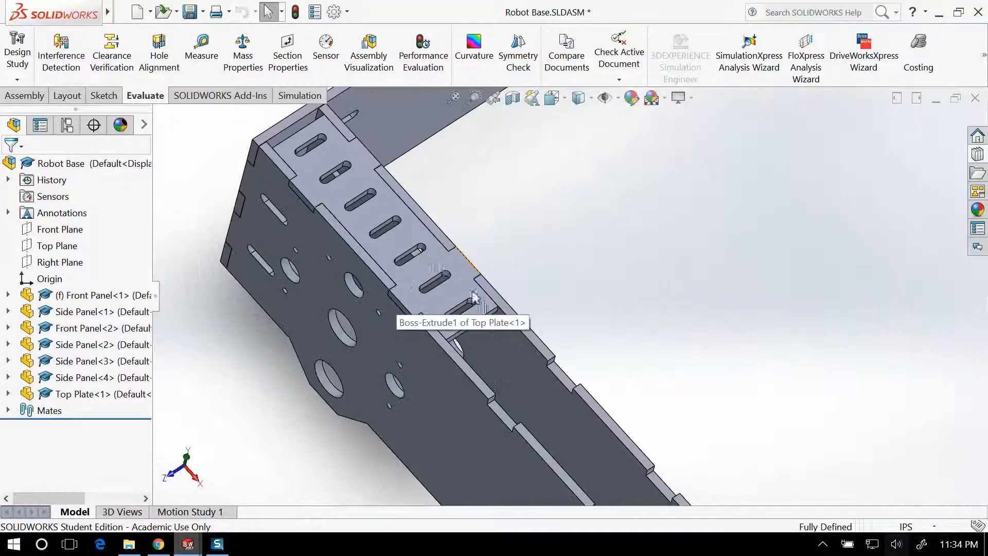
{"action": "scroll", "coordinate": [483, 293], "scroll_direction": "up", "scroll_amount": 2}
{"action": "middle_click_drag", "start_coordinate": [528, 288], "coordinate": [592, 355]}
{"action": "scroll", "coordinate": [646, 407], "scroll_direction": "up", "scroll_amount": 3}
{"action": "scroll", "coordinate": [596, 326], "scroll_direction": "down", "scroll_amount": 2}
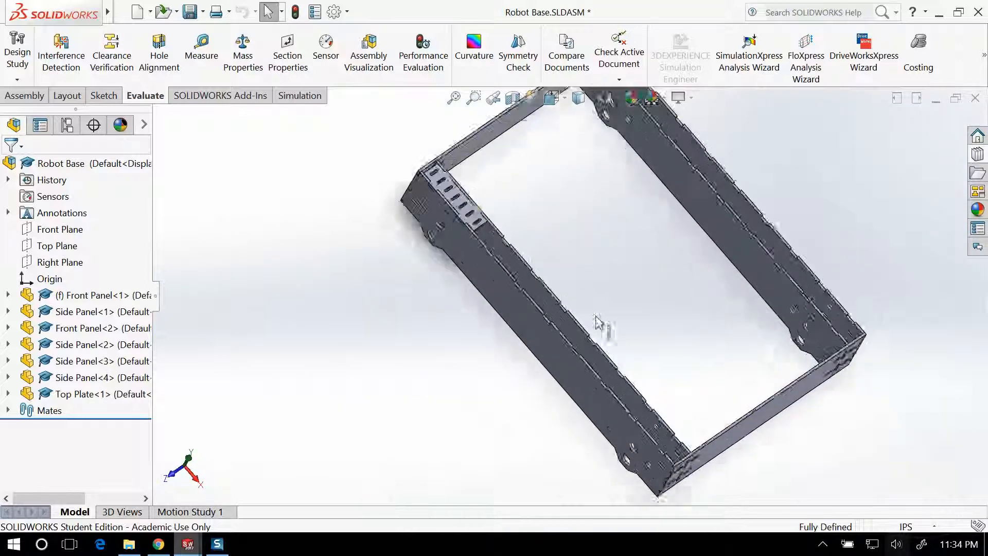
{"action": "scroll", "coordinate": [406, 190], "scroll_direction": "down", "scroll_amount": 2}
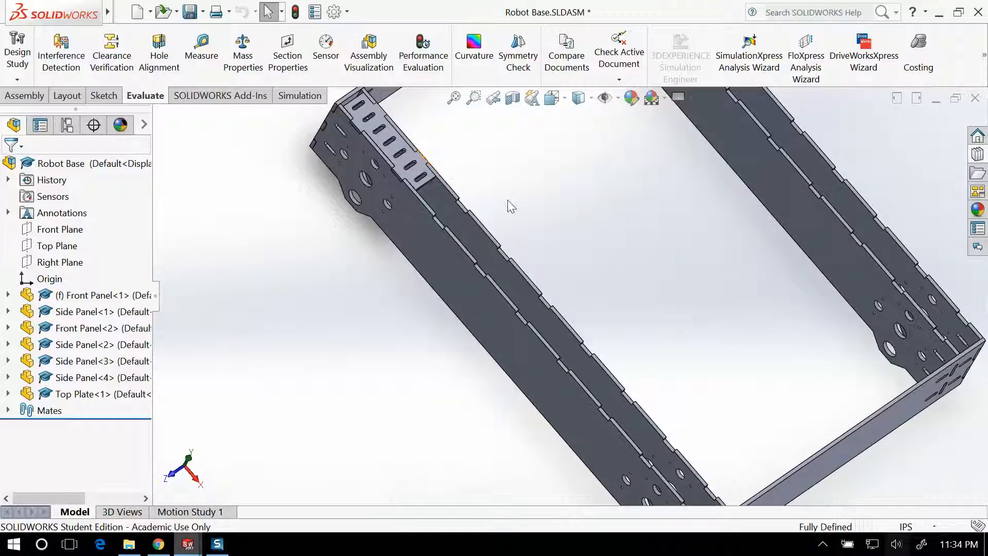
Step: Examine the open edge notches of the side panels just beyond the end of the Top Plate
{"action": "left_click", "coordinate": [32, 97]}
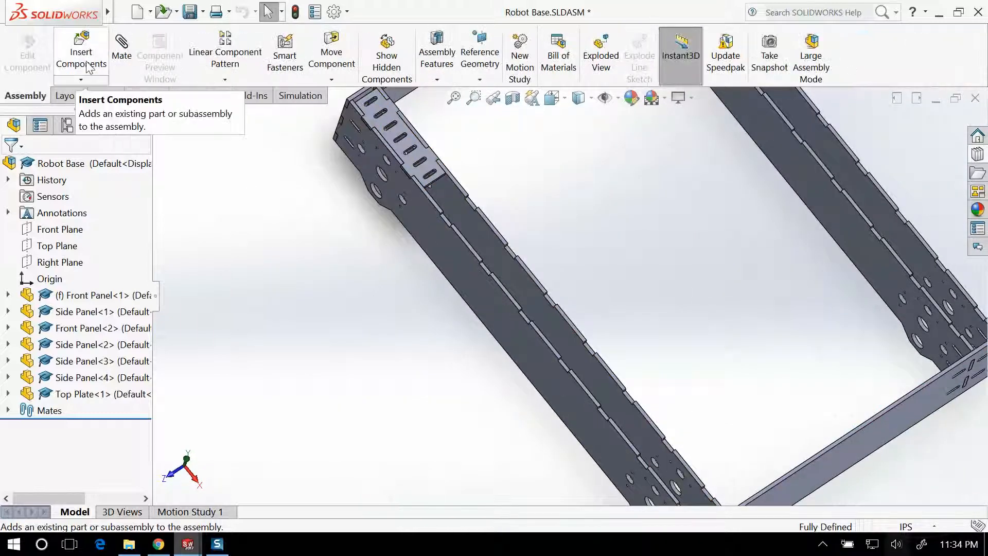
{"action": "scroll", "coordinate": [619, 285], "scroll_direction": "up", "scroll_amount": 3}
{"action": "scroll", "coordinate": [503, 214], "scroll_direction": "down", "scroll_amount": 4}
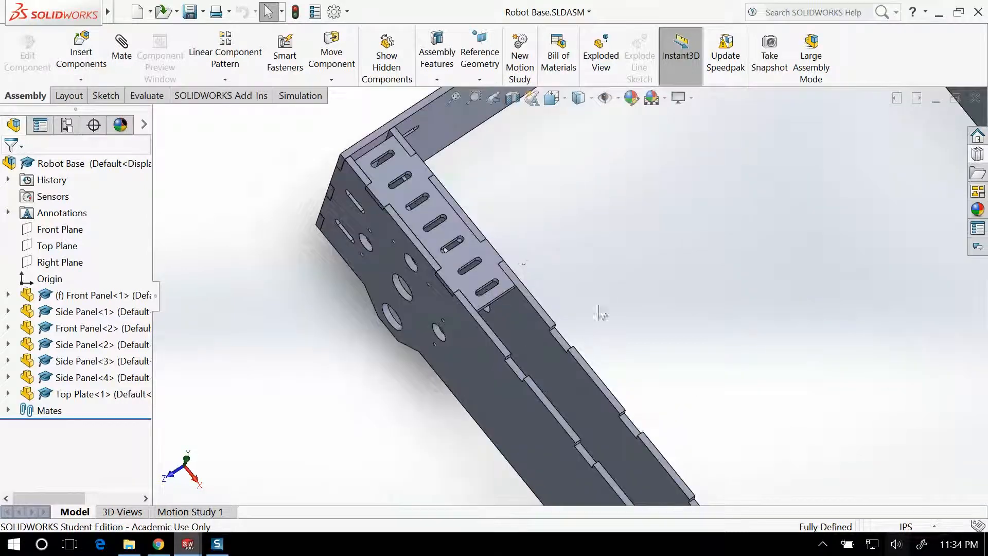
{"action": "scroll", "coordinate": [592, 347], "scroll_direction": "down", "scroll_amount": 4}
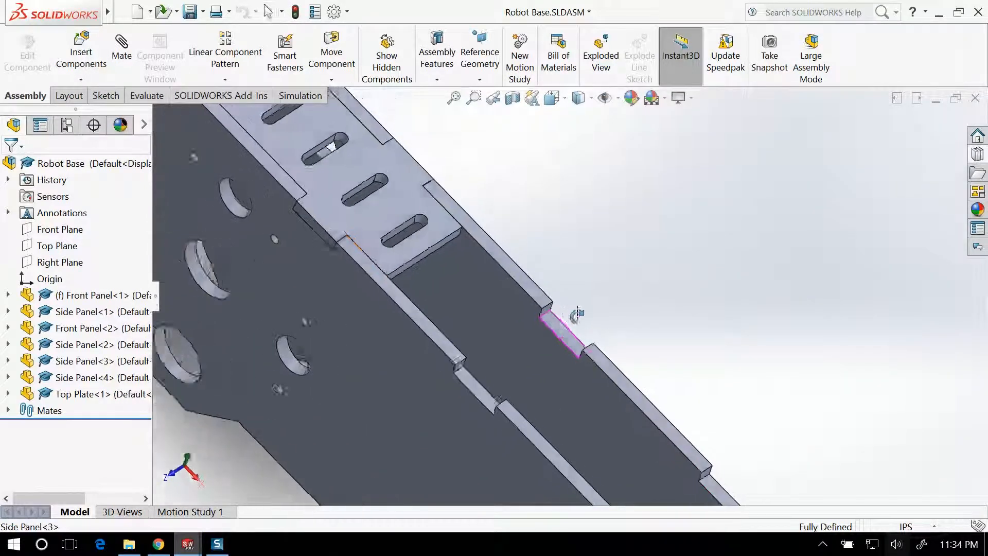
{"action": "scroll", "coordinate": [367, 256], "scroll_direction": "down", "scroll_amount": 2}
{"action": "scroll", "coordinate": [659, 413], "scroll_direction": "up", "scroll_amount": 5}
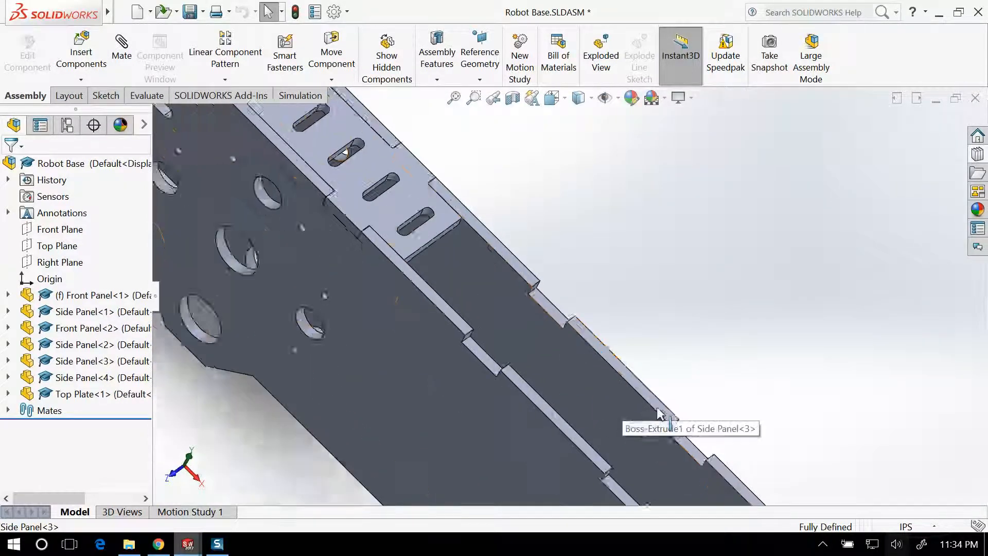
{"action": "scroll", "coordinate": [659, 413], "scroll_direction": "up", "scroll_amount": 4}
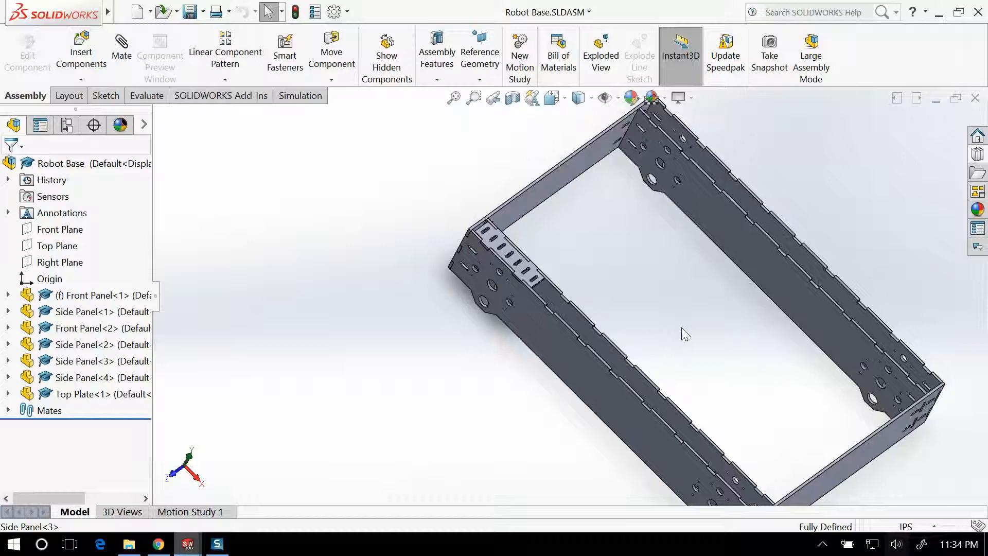
Step: Examine both pairs of side panels and their notched upper edges along the full length of the frame
{"action": "scroll", "coordinate": [682, 330], "scroll_direction": "up", "scroll_amount": 5}
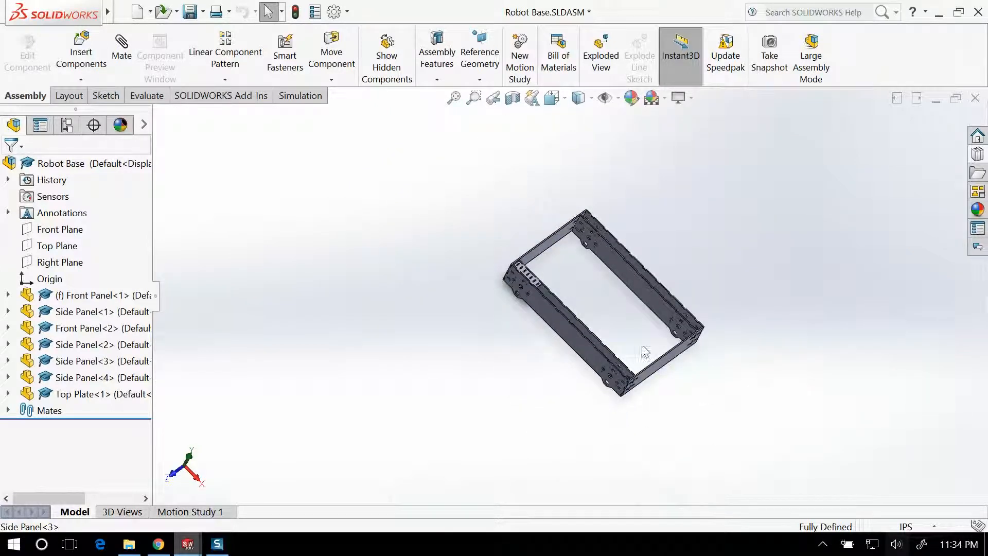
{"action": "scroll", "coordinate": [645, 352], "scroll_direction": "down", "scroll_amount": 5}
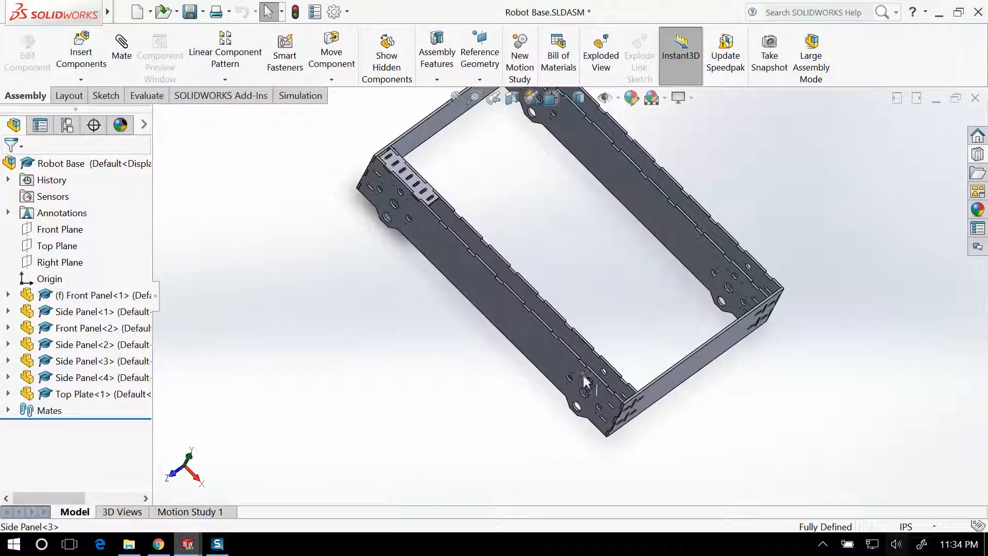
{"action": "scroll", "coordinate": [612, 248], "scroll_direction": "up", "scroll_amount": 5}
{"action": "middle_click_drag", "start_coordinate": [613, 249], "coordinate": [613, 296]}
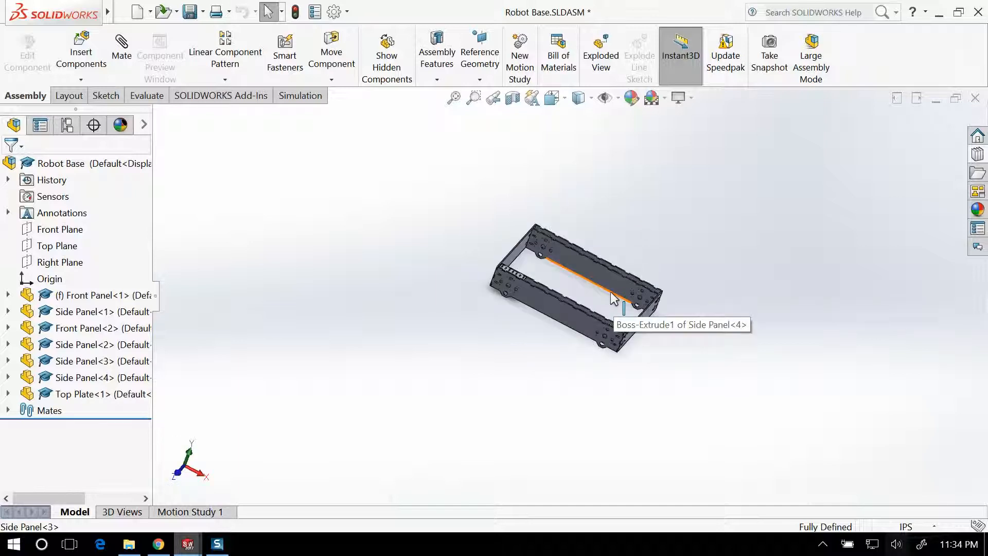
{"action": "middle_click_drag", "start_coordinate": [613, 297], "coordinate": [539, 327]}
{"action": "scroll", "coordinate": [598, 331], "scroll_direction": "down", "scroll_amount": 4}
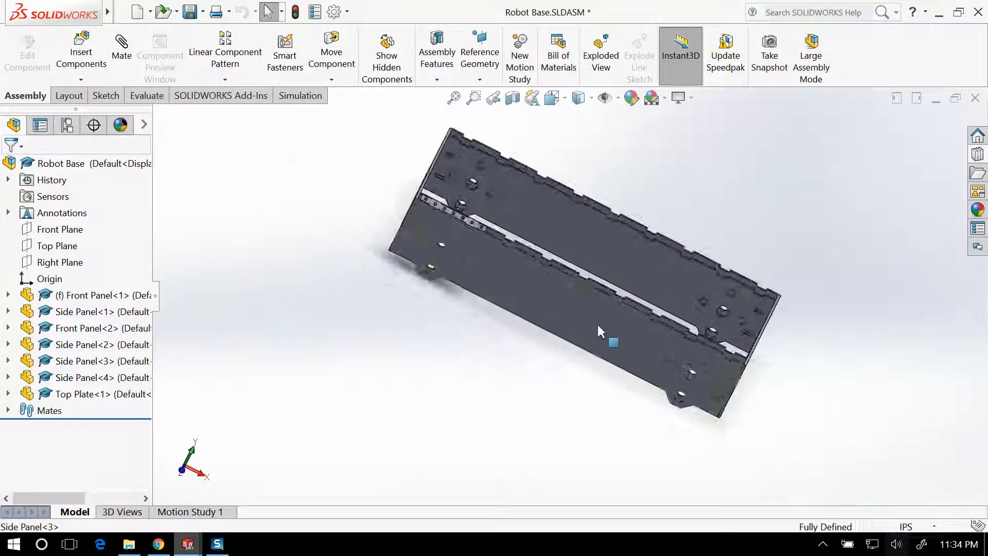
{"action": "scroll", "coordinate": [597, 322], "scroll_direction": "down", "scroll_amount": 3}
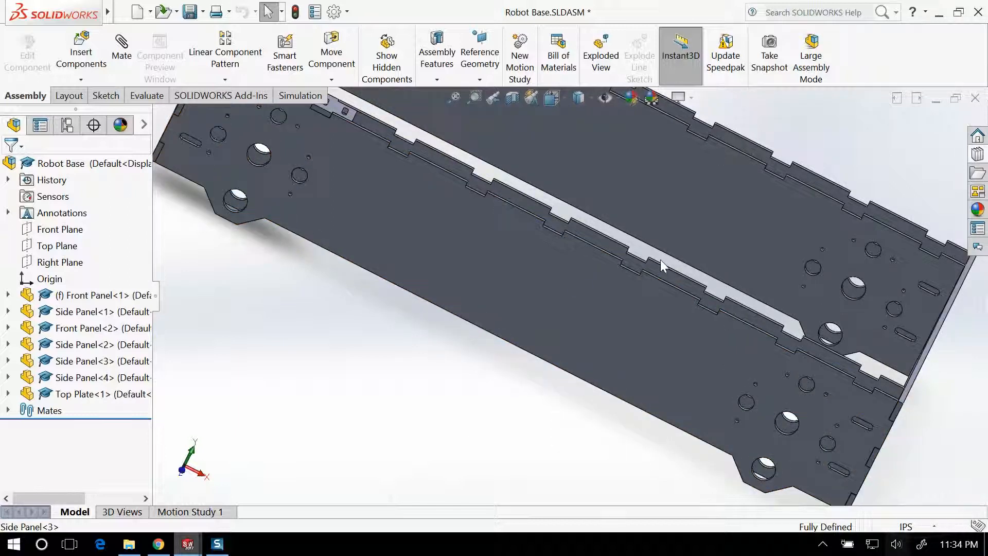
{"action": "scroll", "coordinate": [660, 260], "scroll_direction": "up", "scroll_amount": 8}
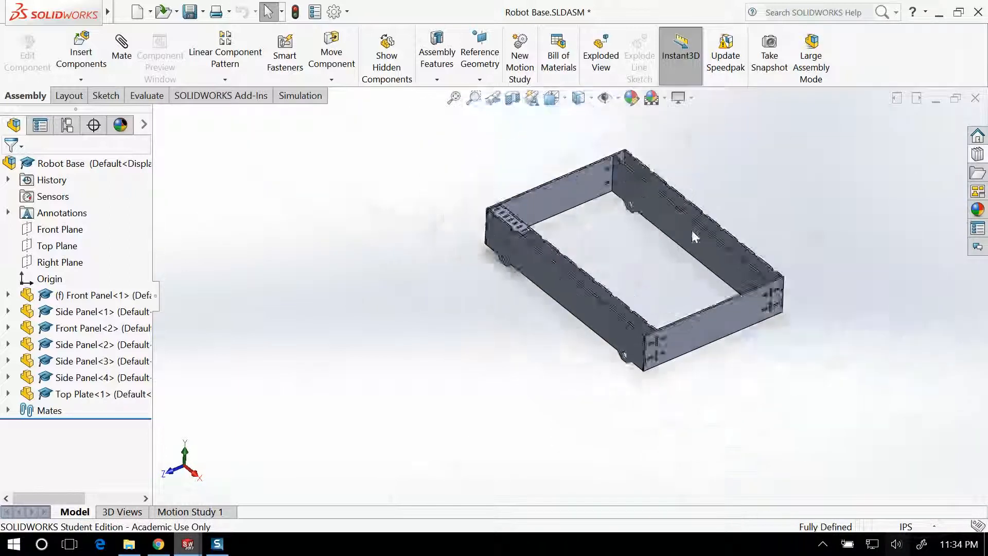
{"action": "scroll", "coordinate": [693, 236], "scroll_direction": "down", "scroll_amount": 8}
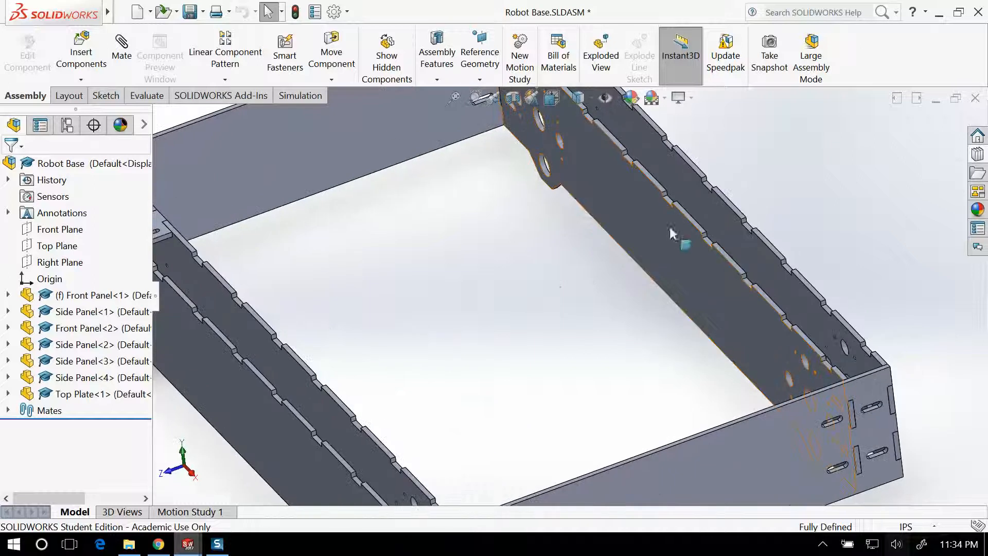
{"action": "middle_click_drag", "start_coordinate": [341, 344], "coordinate": [331, 385]}
{"action": "scroll", "coordinate": [466, 342], "scroll_direction": "down", "scroll_amount": 1}
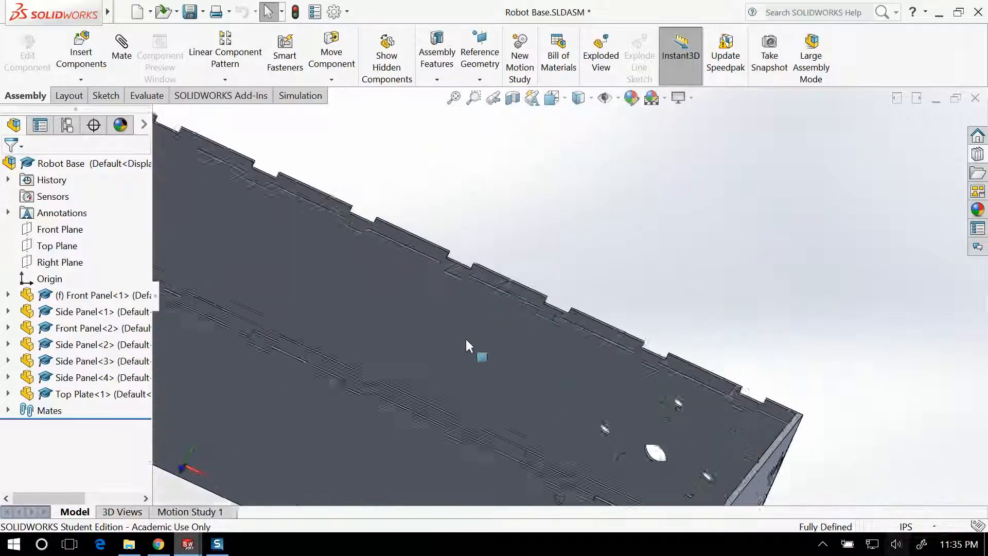
{"action": "scroll", "coordinate": [357, 358], "scroll_direction": "up", "scroll_amount": 5}
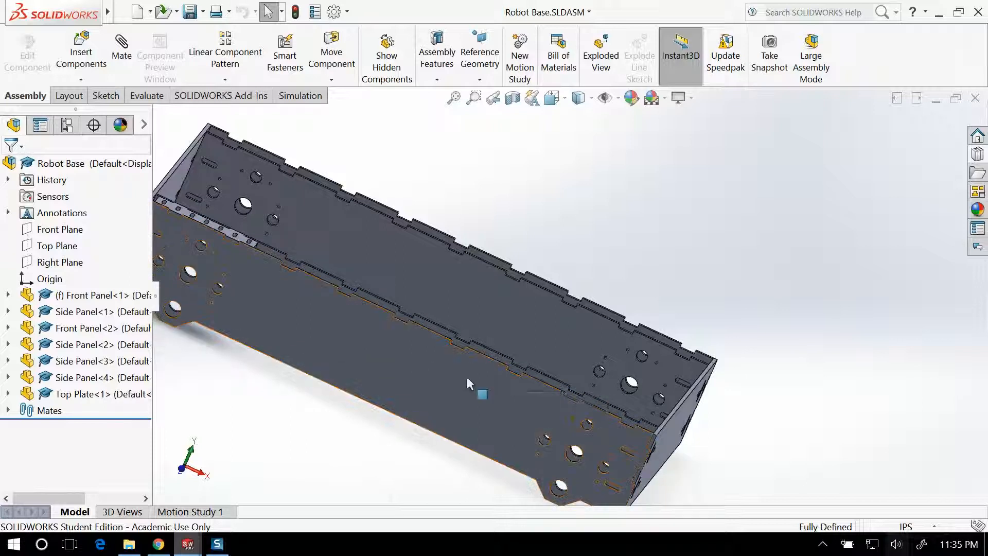
Step: Review the whole frame with the fitted Top Plate and save the Robot Base assembly
{"action": "middle_click_drag", "start_coordinate": [468, 381], "coordinate": [474, 285]}
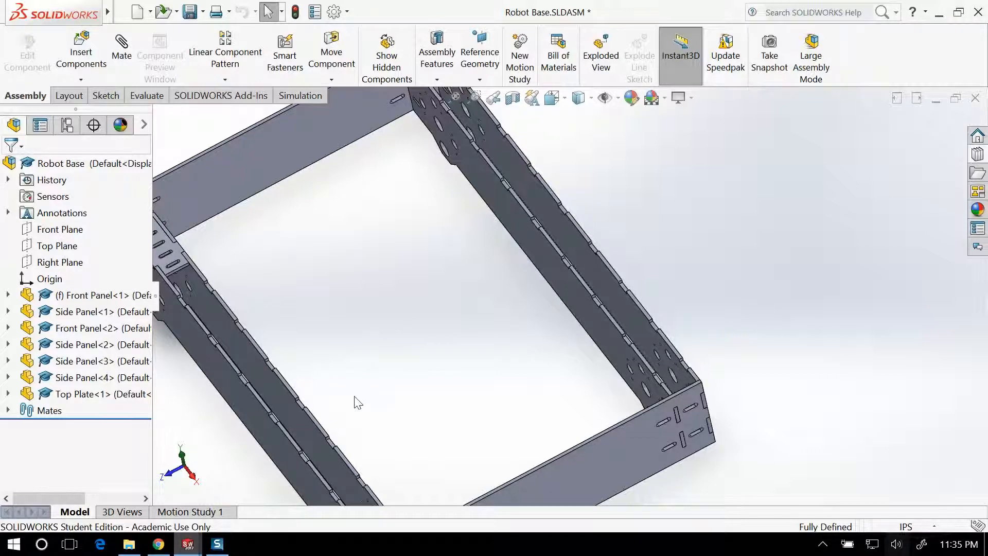
{"action": "scroll", "coordinate": [441, 301], "scroll_direction": "up", "scroll_amount": 3}
{"action": "middle_click_drag", "start_coordinate": [426, 315], "coordinate": [470, 301]}
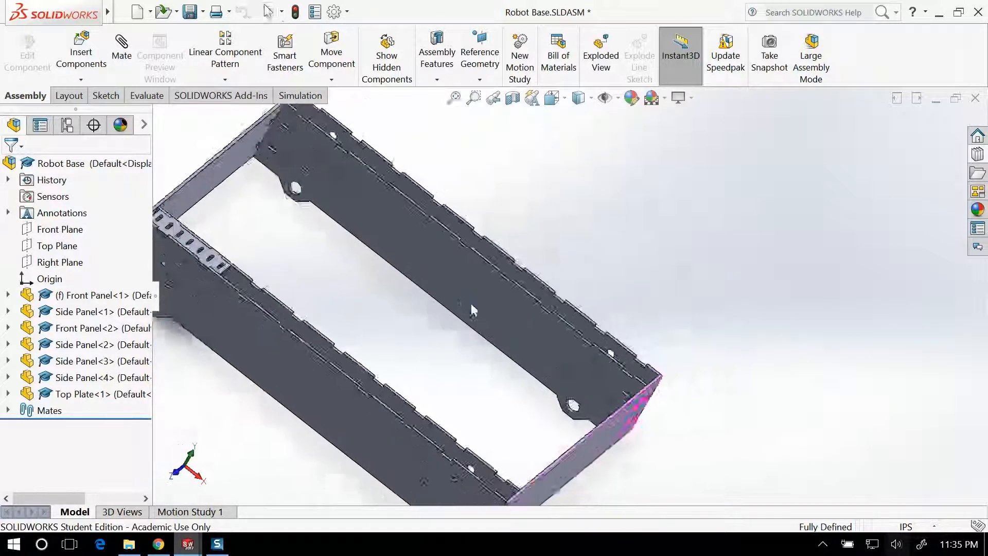
{"action": "scroll", "coordinate": [399, 310], "scroll_direction": "down", "scroll_amount": 2}
{"action": "scroll", "coordinate": [395, 310], "scroll_direction": "up", "scroll_amount": 1}
{"action": "middle_click_drag", "start_coordinate": [393, 309], "coordinate": [372, 329]}
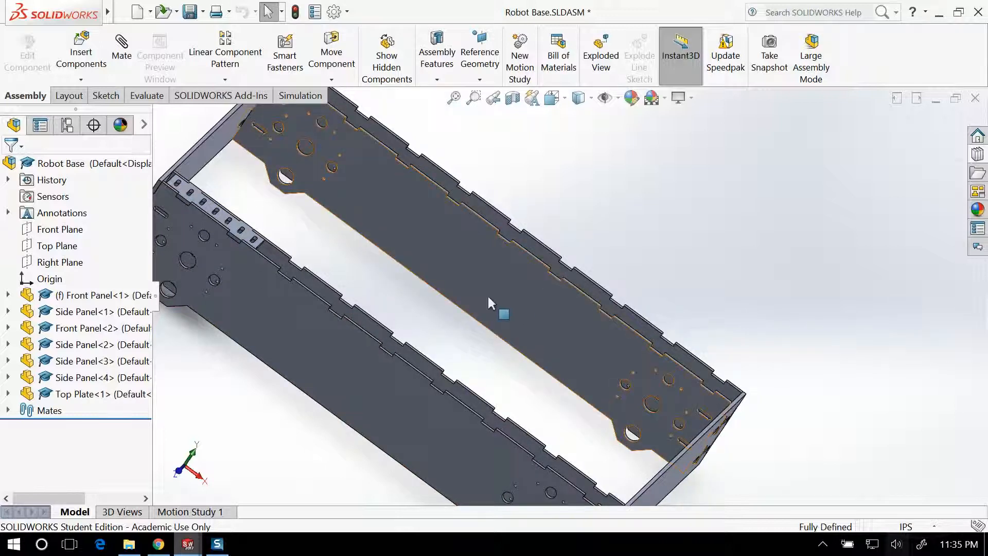
{"action": "middle_click_drag", "start_coordinate": [487, 294], "coordinate": [459, 309]}
{"action": "scroll", "coordinate": [428, 305], "scroll_direction": "down", "scroll_amount": 1}
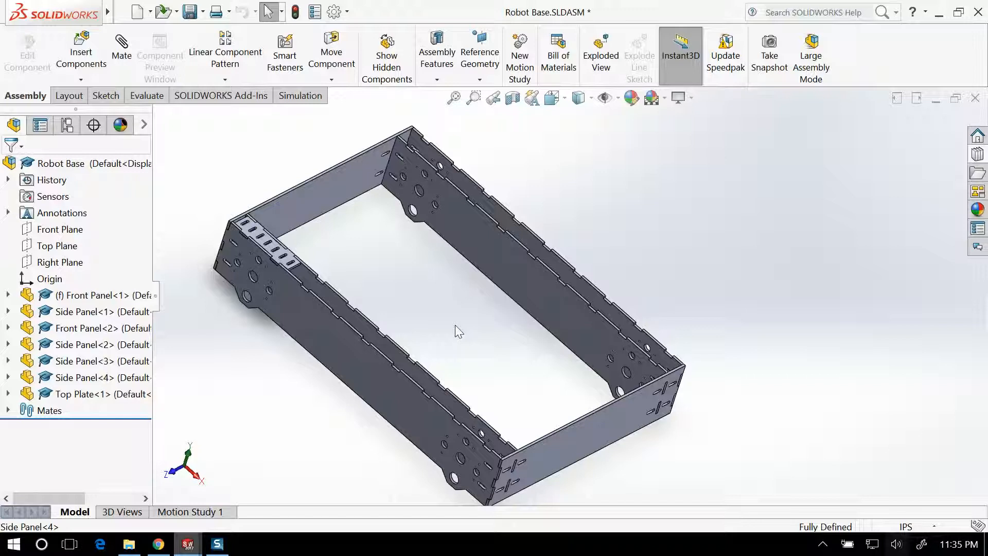
{"action": "key", "text": "ctrl+s"}
Step: Inspect the saved frame from several angles, closing in on the side panels' notched edges near mid-length
{"action": "middle_click_drag", "start_coordinate": [473, 381], "coordinate": [496, 335]}
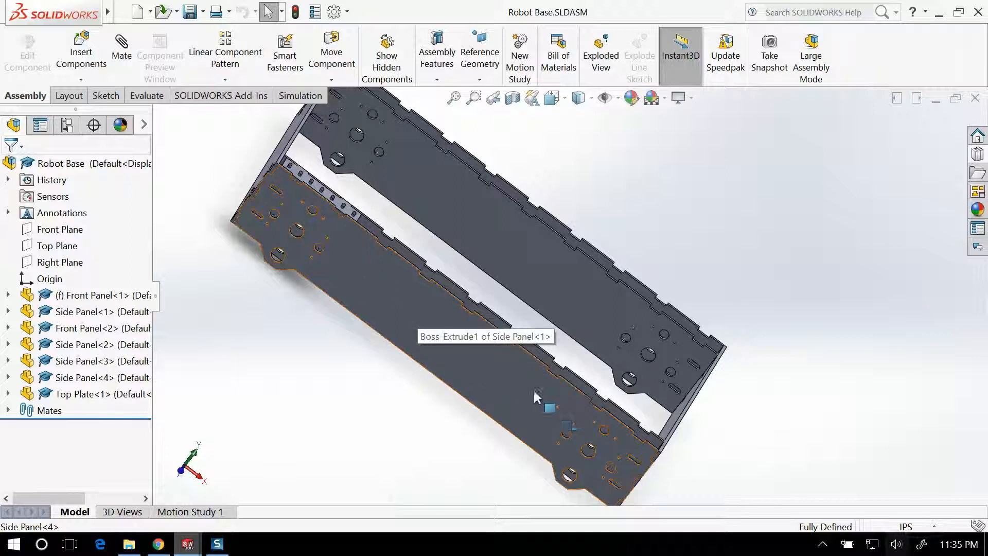
{"action": "middle_click_drag", "start_coordinate": [533, 388], "coordinate": [669, 467]}
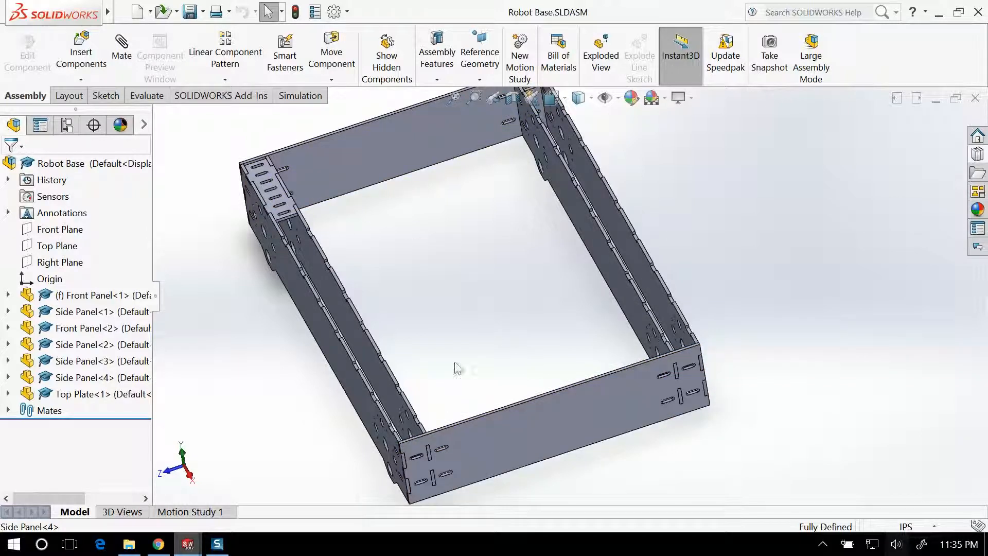
{"action": "middle_click_drag", "start_coordinate": [430, 322], "coordinate": [498, 291]}
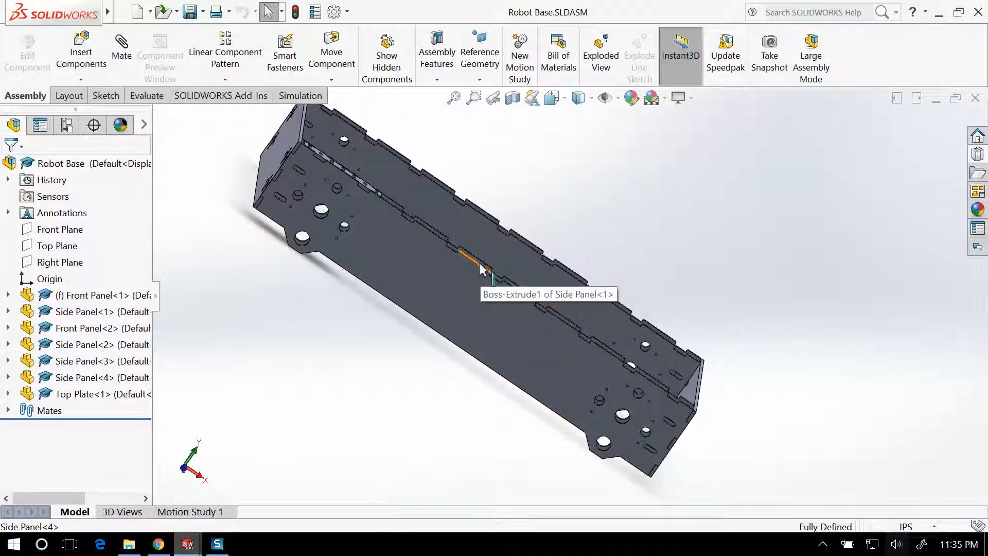
{"action": "scroll", "coordinate": [484, 265], "scroll_direction": "down", "scroll_amount": 3}
{"action": "scroll", "coordinate": [566, 264], "scroll_direction": "down", "scroll_amount": 5}
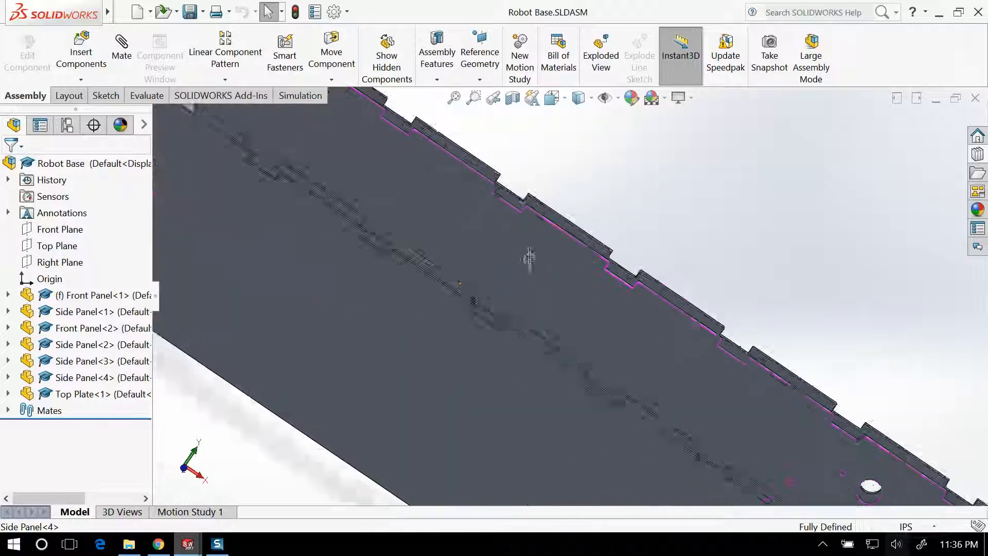
{"action": "scroll", "coordinate": [344, 294], "scroll_direction": "up", "scroll_amount": 3}
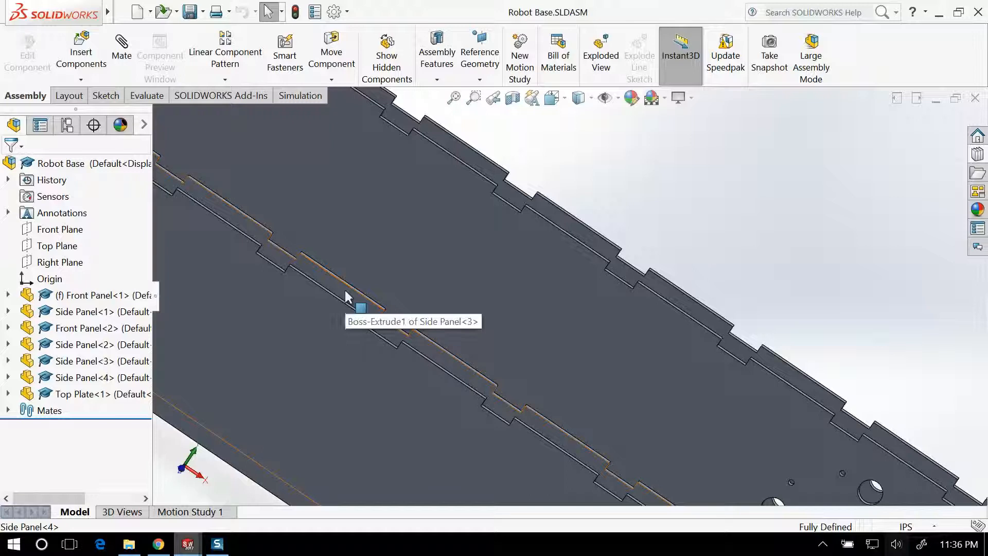